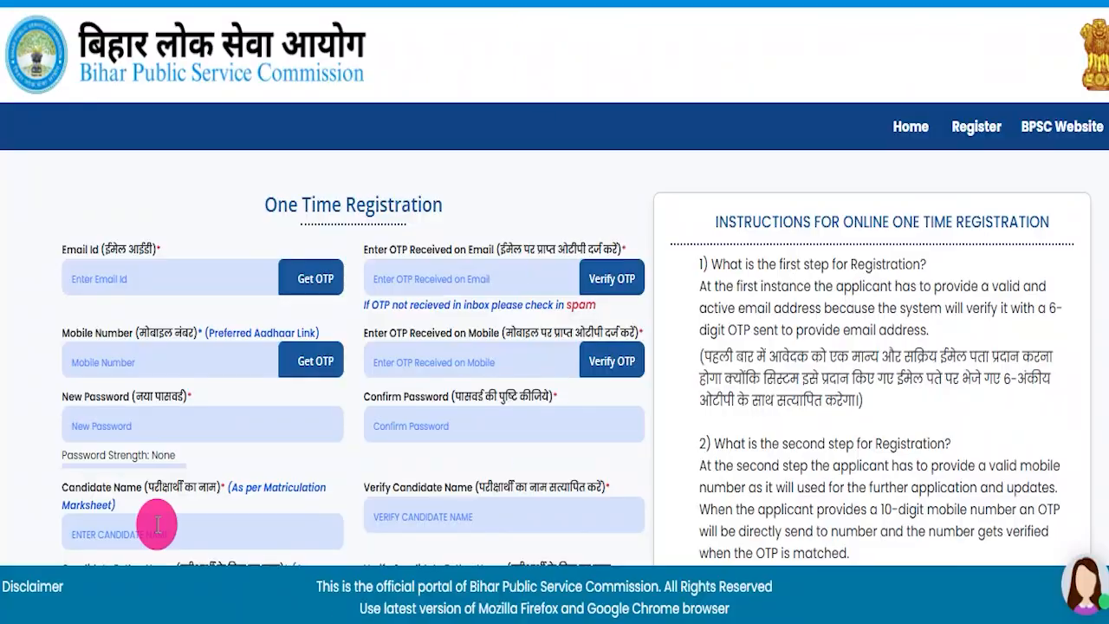
- Underline the last date for applying online on the BPSC AEDO recruitment page
left_click(433, 573)
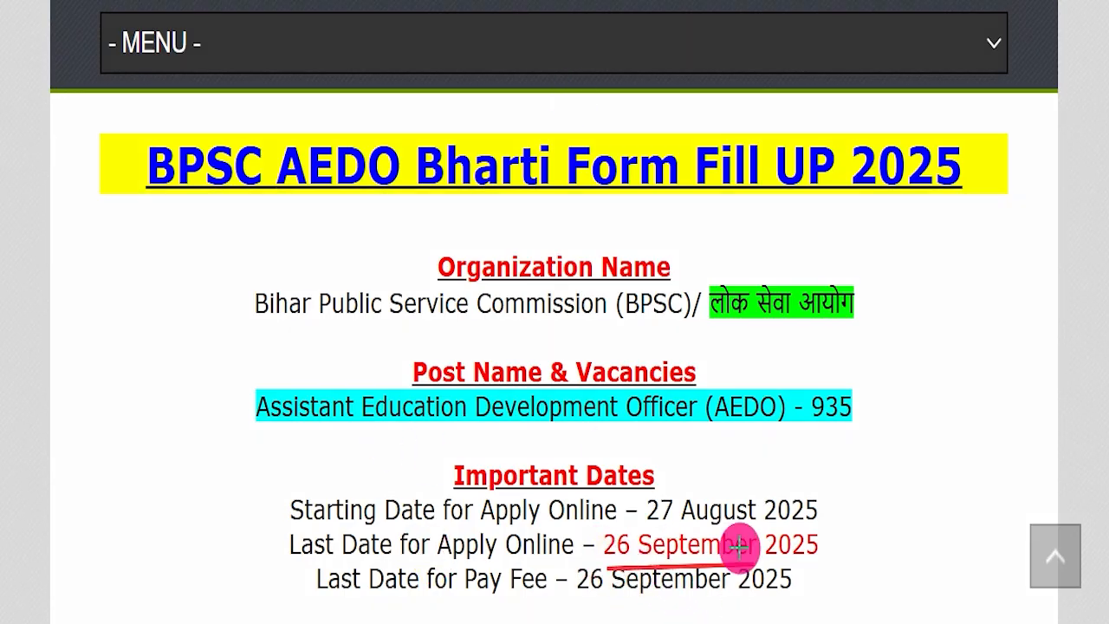
left_click_drag(786, 548, 806, 550)
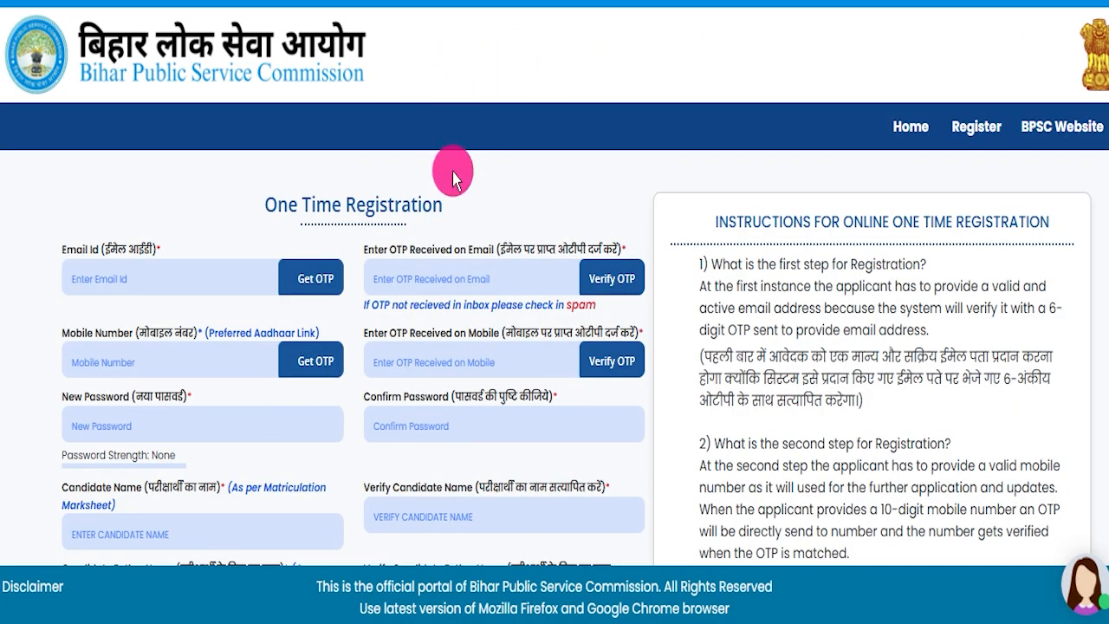
- Examine the fields of the One Time Registration form and the accompanying registration instructions
scroll(577, 231, "down", 10)
scroll(604, 331, "up", 10)
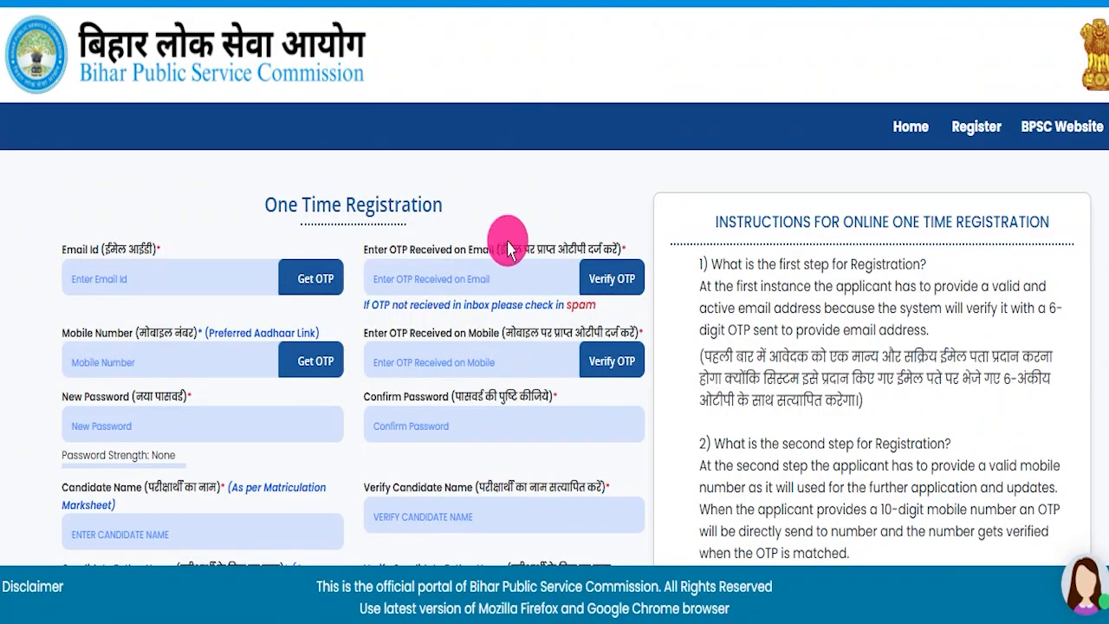
scroll(511, 241, "down", 3)
scroll(518, 242, "down", 10)
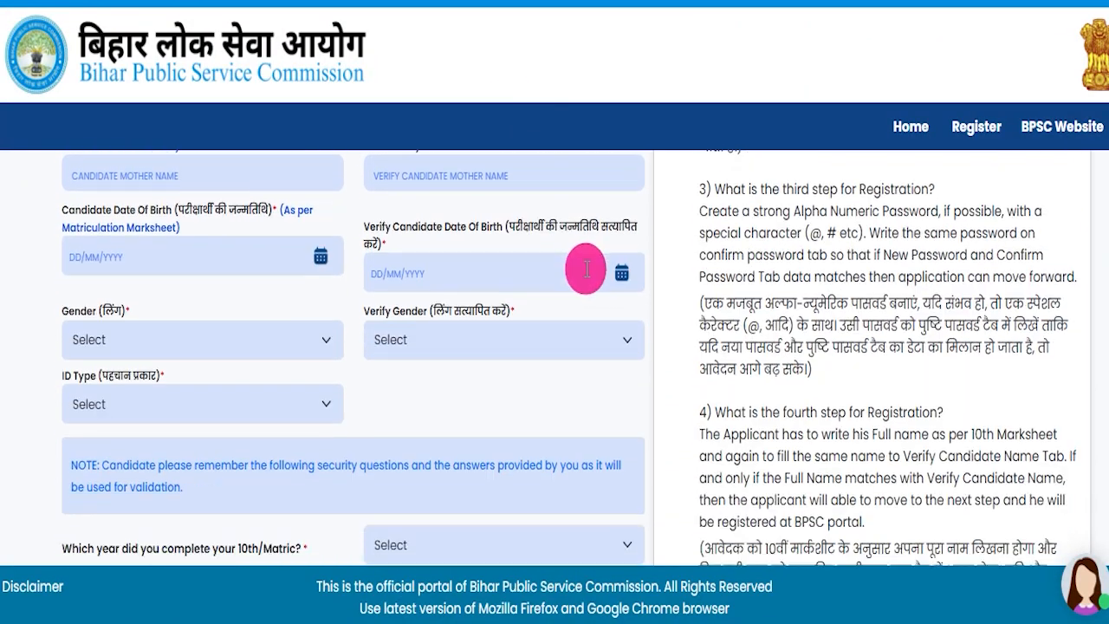
scroll(551, 391, "down", 4)
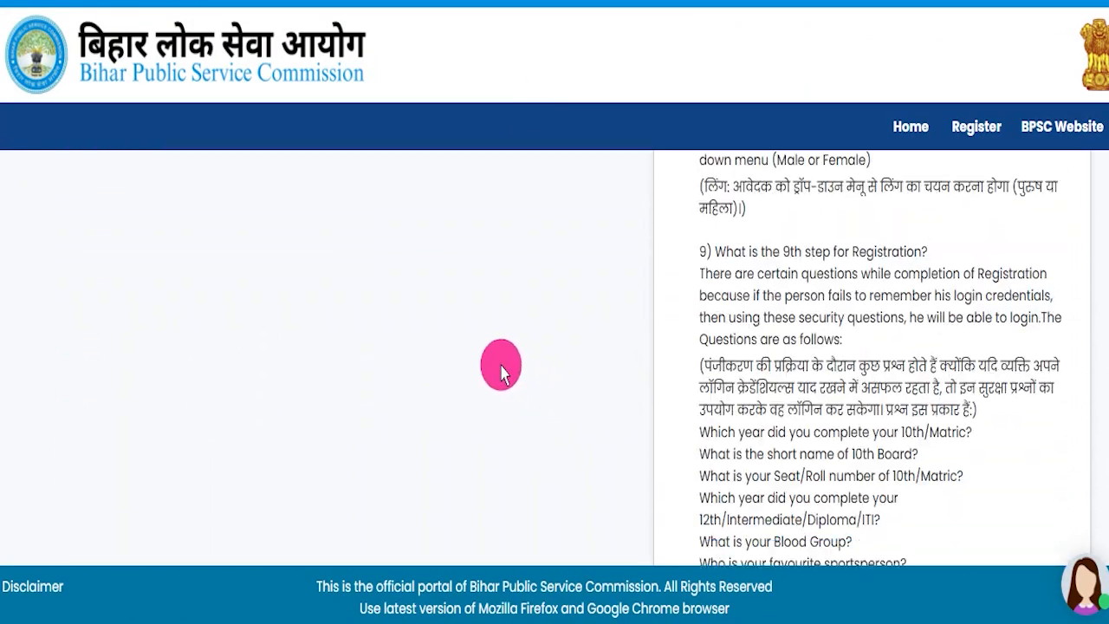
scroll(460, 368, "up", 15)
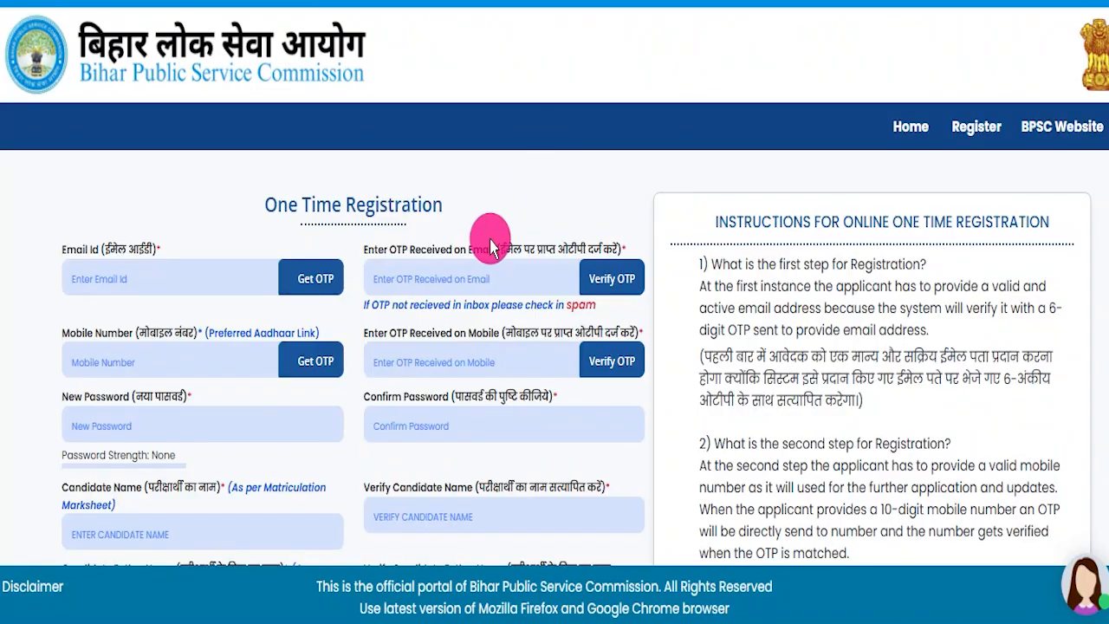
scroll(574, 221, "down", 10)
scroll(645, 364, "up", 10)
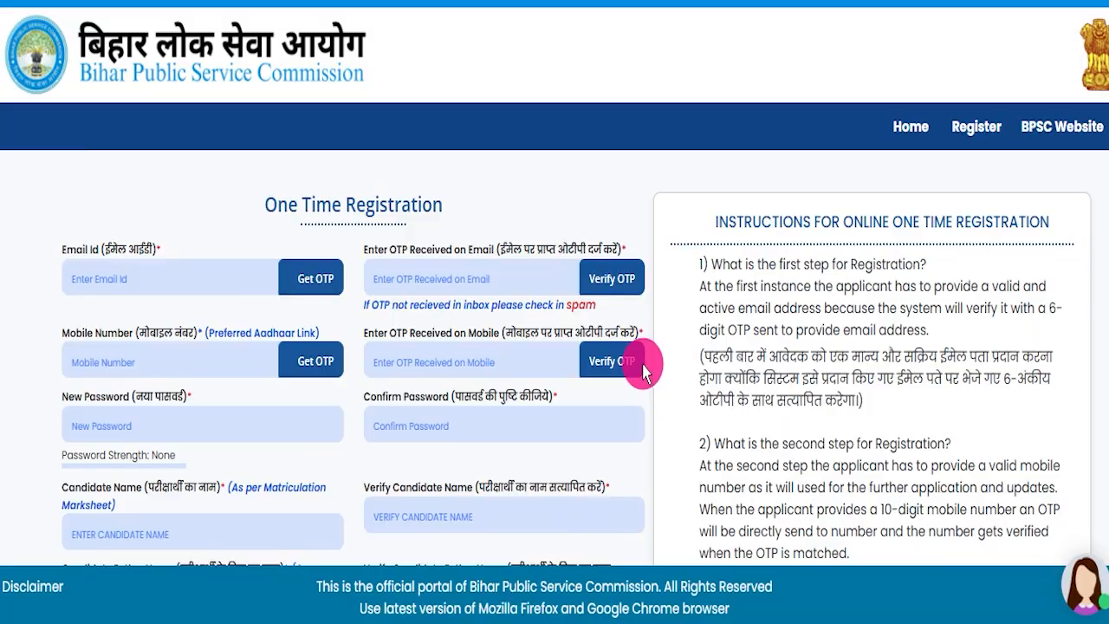
left_click_drag(257, 185, 497, 164)
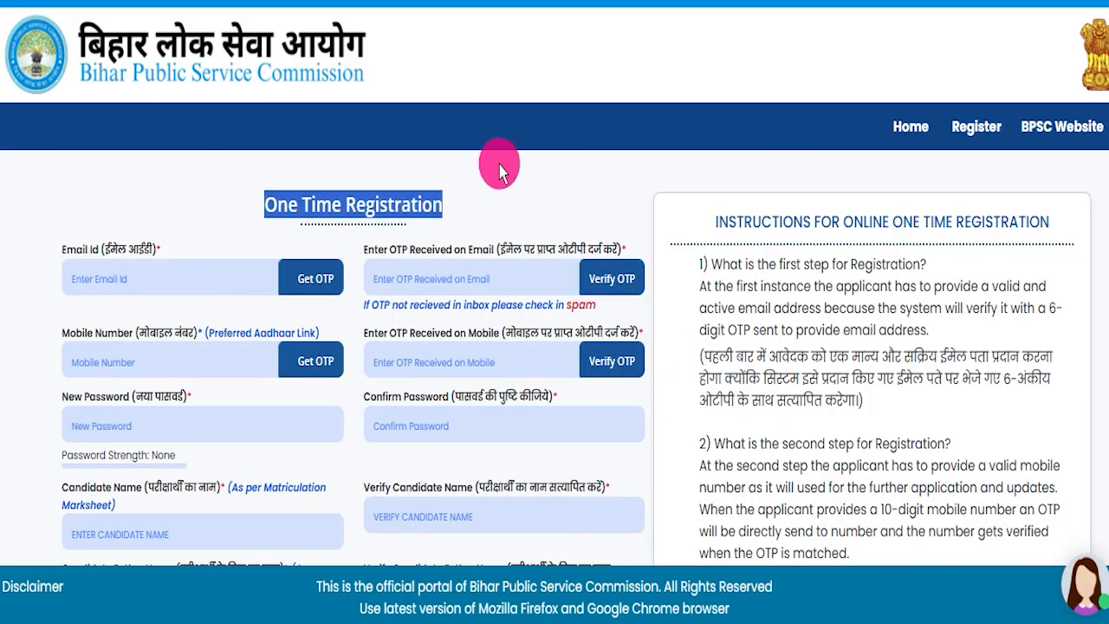
left_click(500, 192)
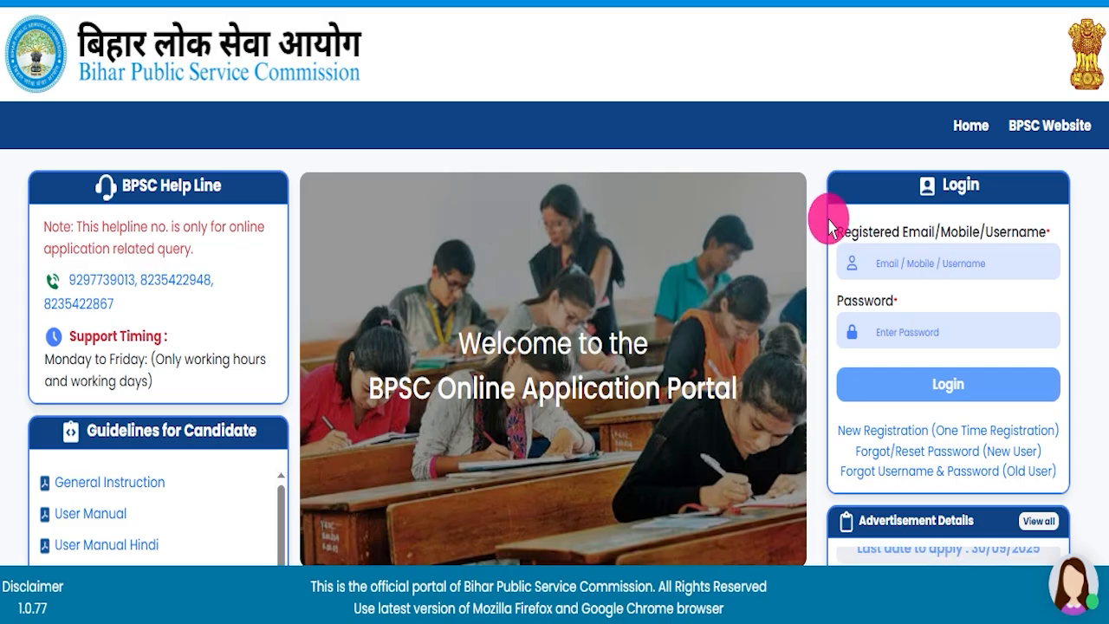
- Review the Login section of the BPSC Online Application Portal and the announcements on the Bihar Public Service Commission home page
left_click_drag(829, 226, 1070, 452)
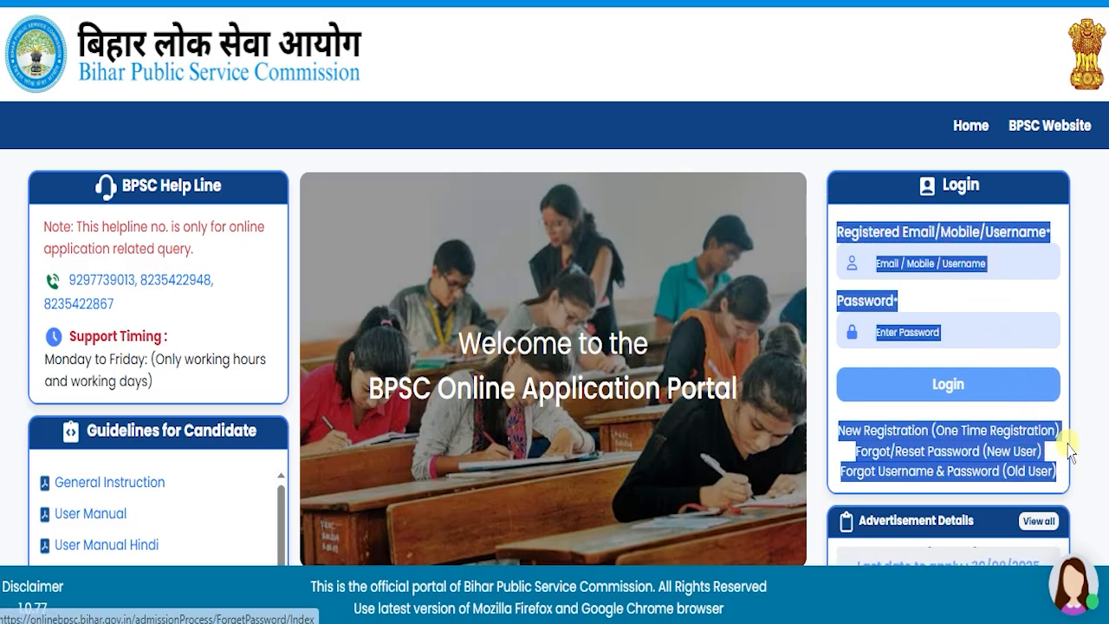
left_click(557, 173)
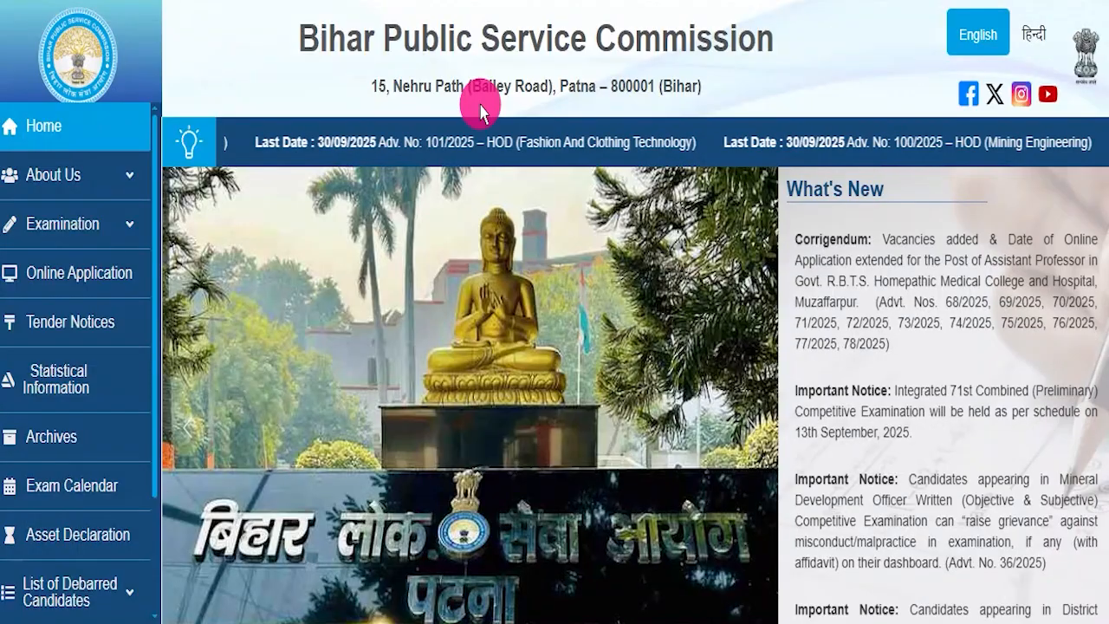
scroll(557, 278, "down", 3)
scroll(631, 386, "down", 3)
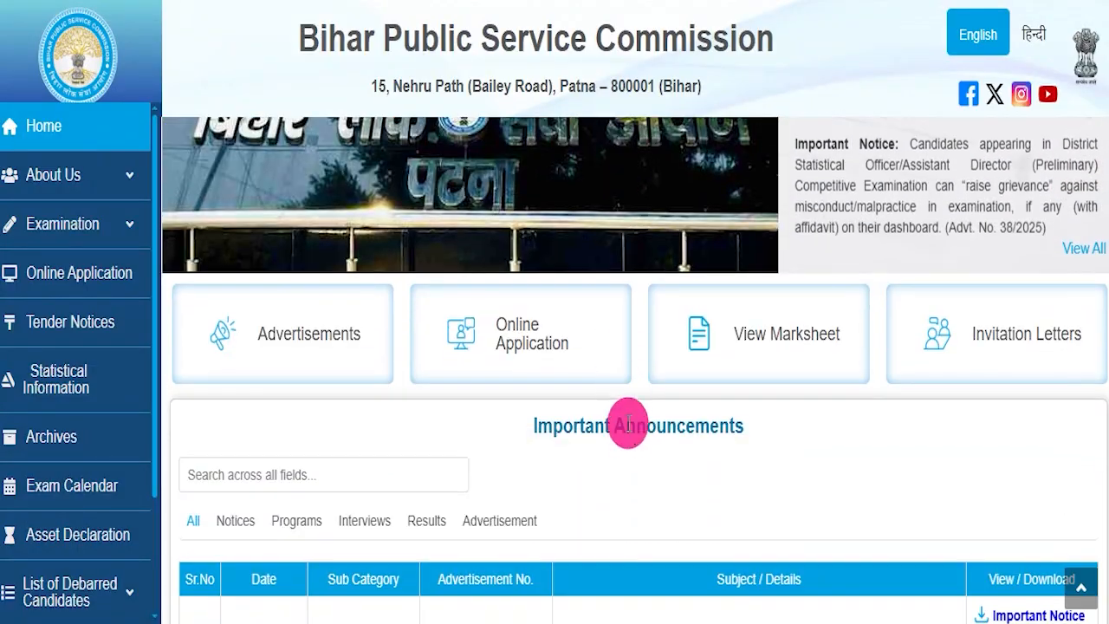
scroll(648, 436, "down", 10)
scroll(650, 438, "up", 7)
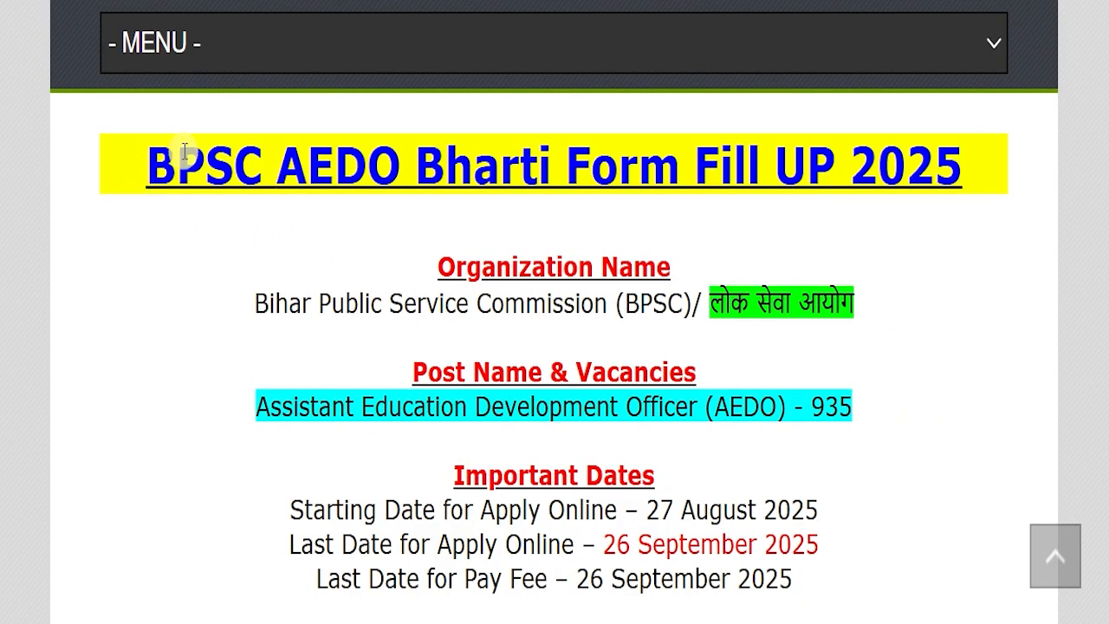
- Examine the BPSC AEDO Bharti Form Fill UP 2025 heading and the IndSarkariNaukri introduction above it
left_click_drag(182, 156, 953, 141)
left_click(888, 219)
scroll(586, 242, "up", 5)
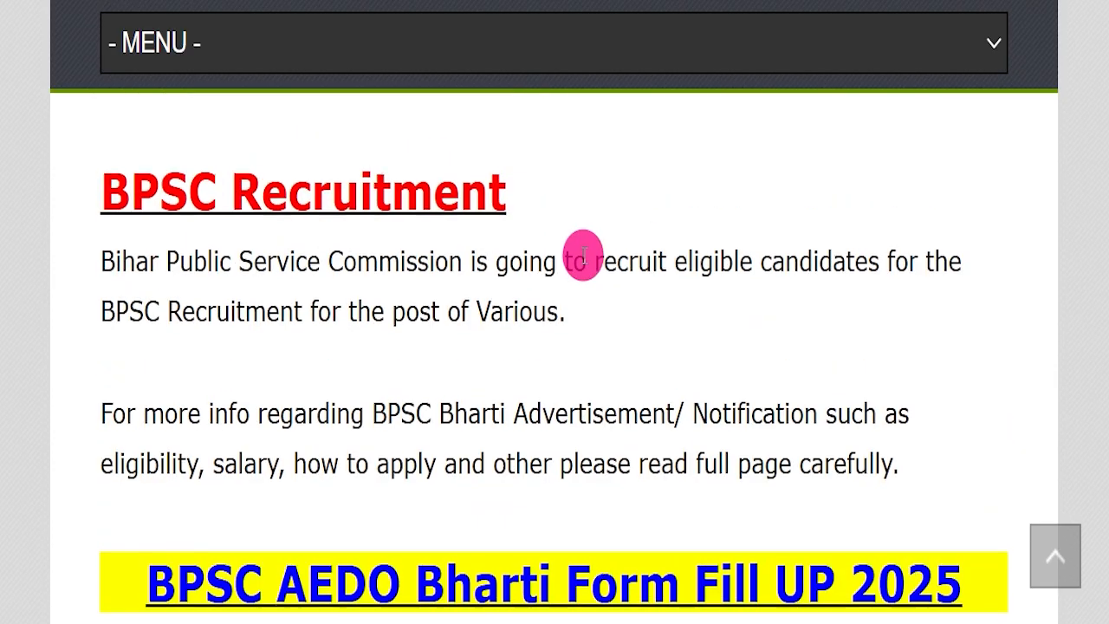
scroll(554, 264, "up", 6)
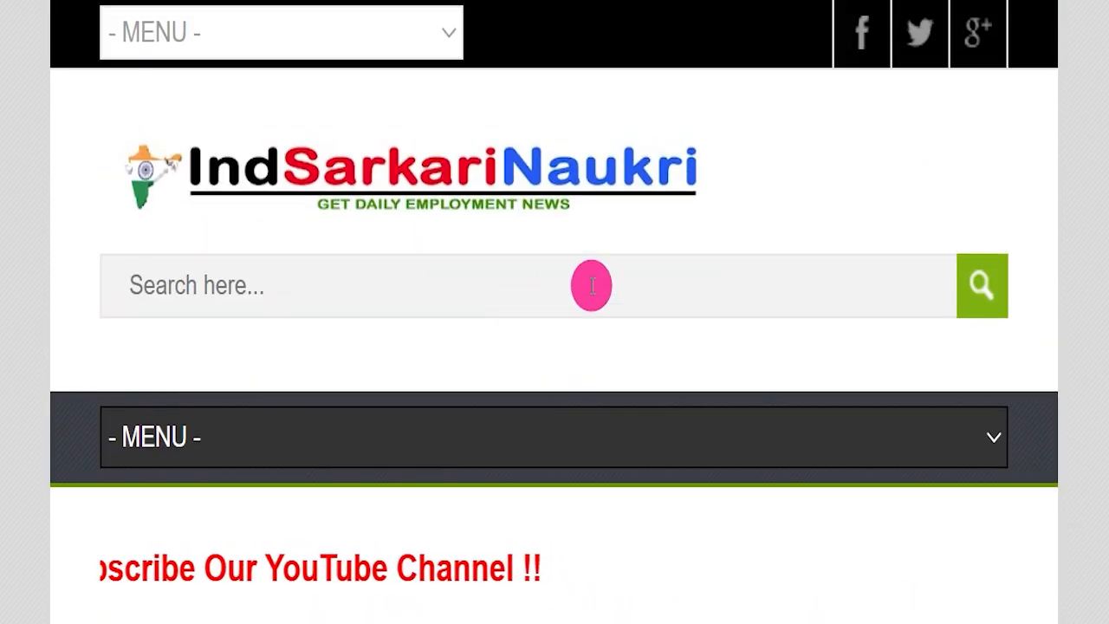
scroll(449, 213, "down", 1)
scroll(449, 212, "down", 10)
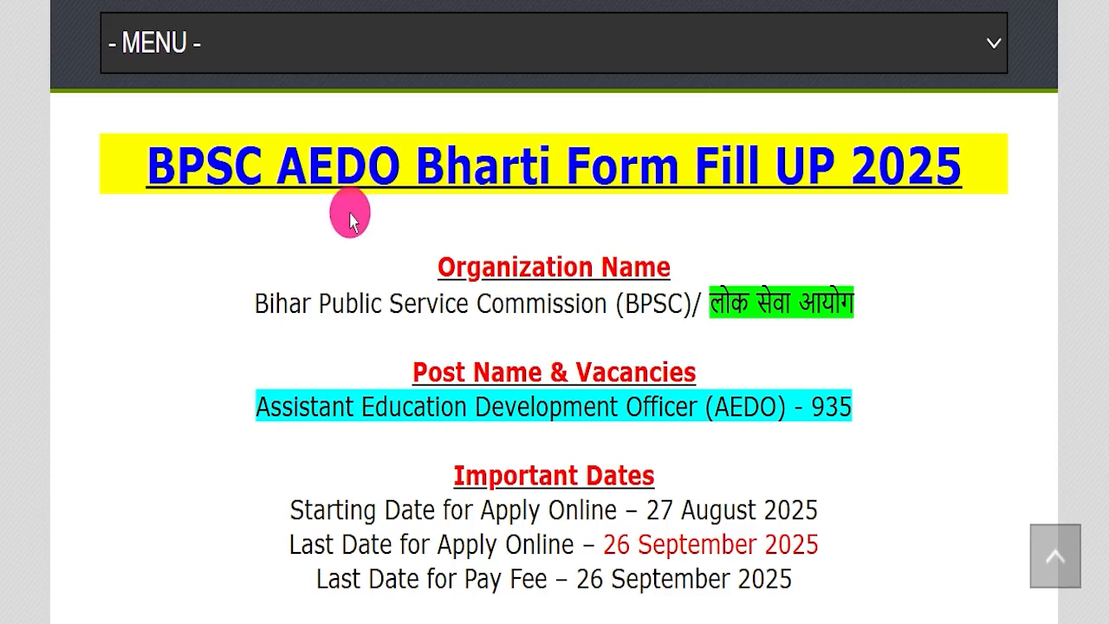
- Review the organization name and post vacancies, and temporarily mark the last date for applying online in red
left_click_drag(128, 143, 880, 224)
left_click_drag(213, 295, 878, 296)
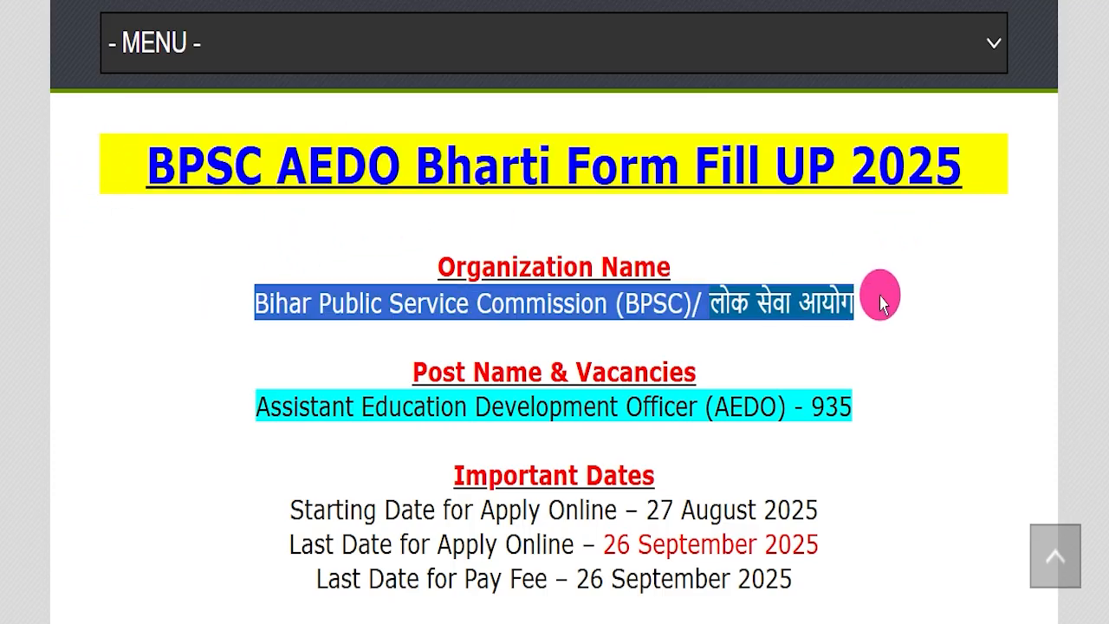
left_click_drag(241, 400, 865, 392)
left_click(867, 413)
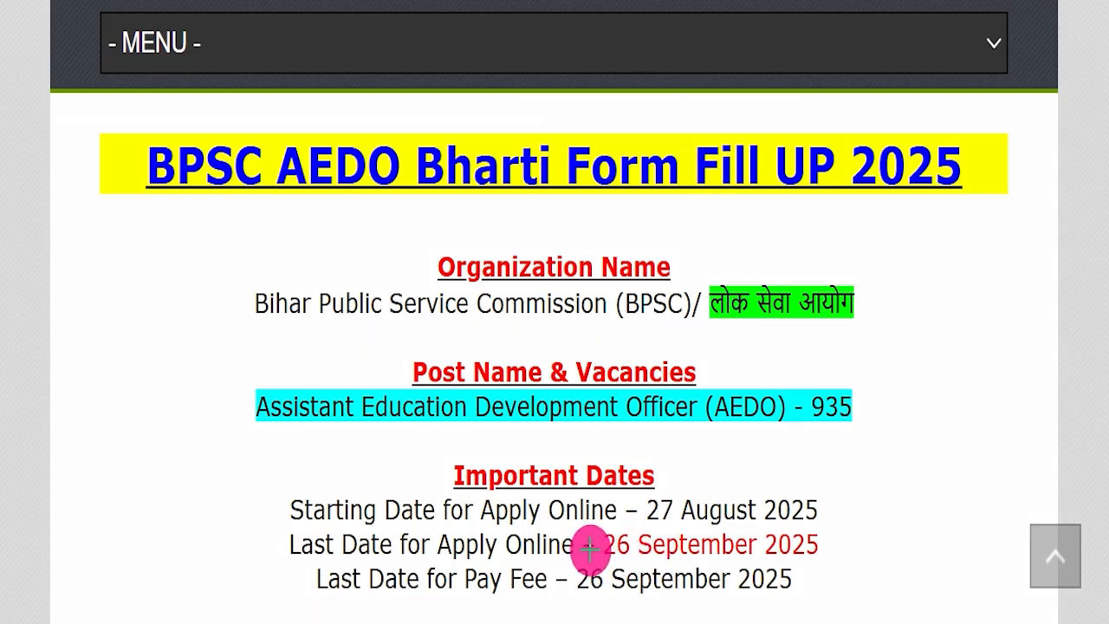
left_click_drag(636, 543, 791, 542)
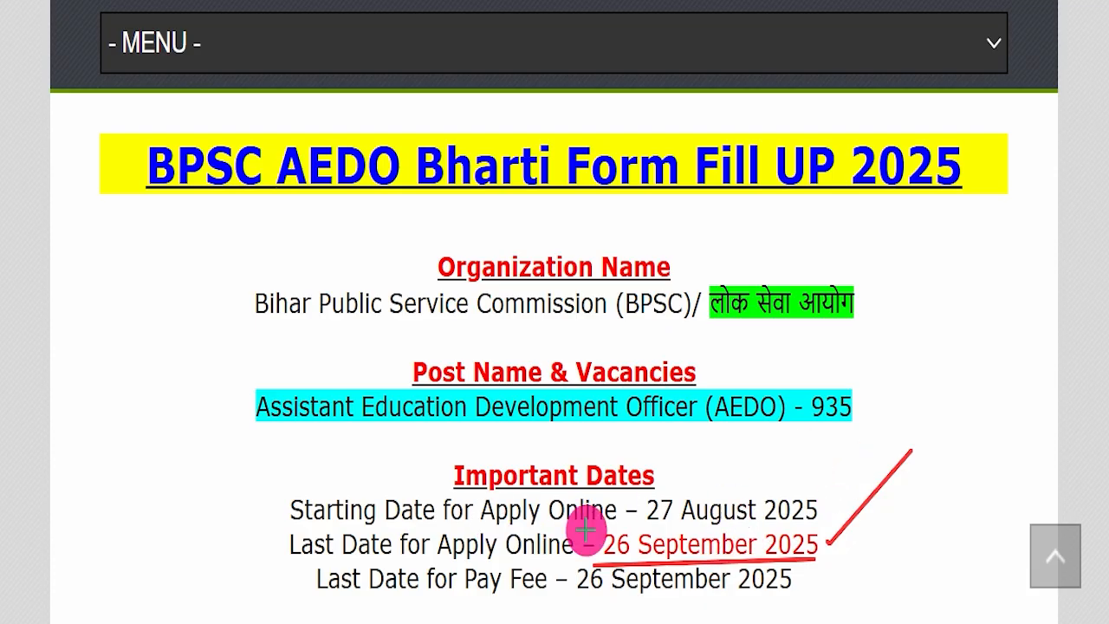
left_click_drag(271, 560, 633, 548)
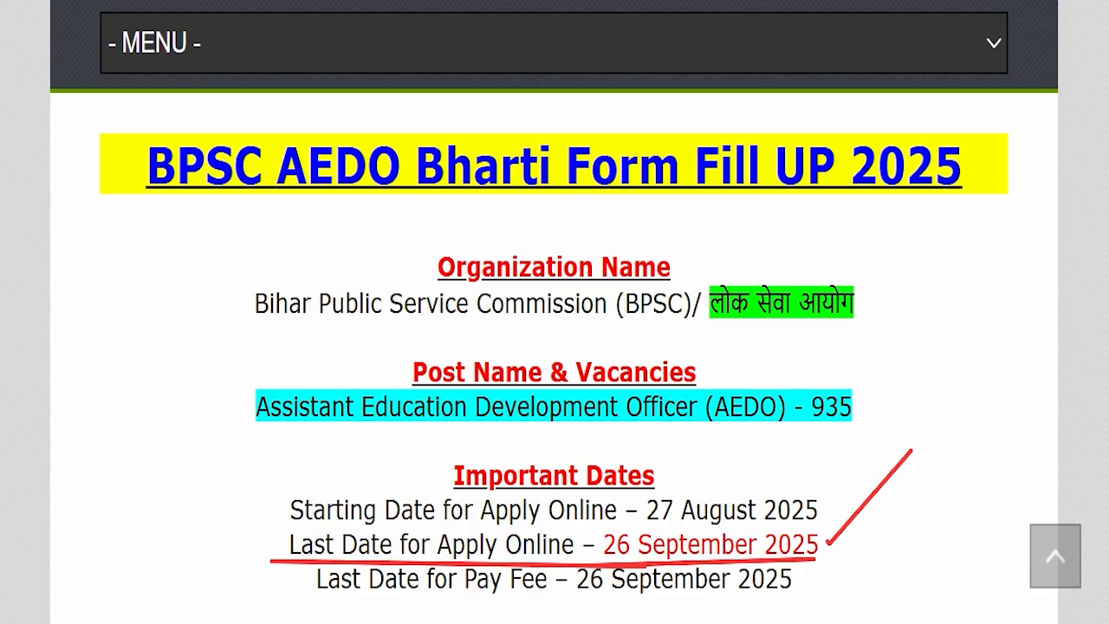
key("Escape")
- Read the rest of the important dates and the educational qualification for the AEDO post
scroll(640, 277, "down", 5)
left_click_drag(427, 259, 812, 252)
left_click(733, 265)
left_click_drag(114, 364, 968, 354)
scroll(633, 307, "down", 3)
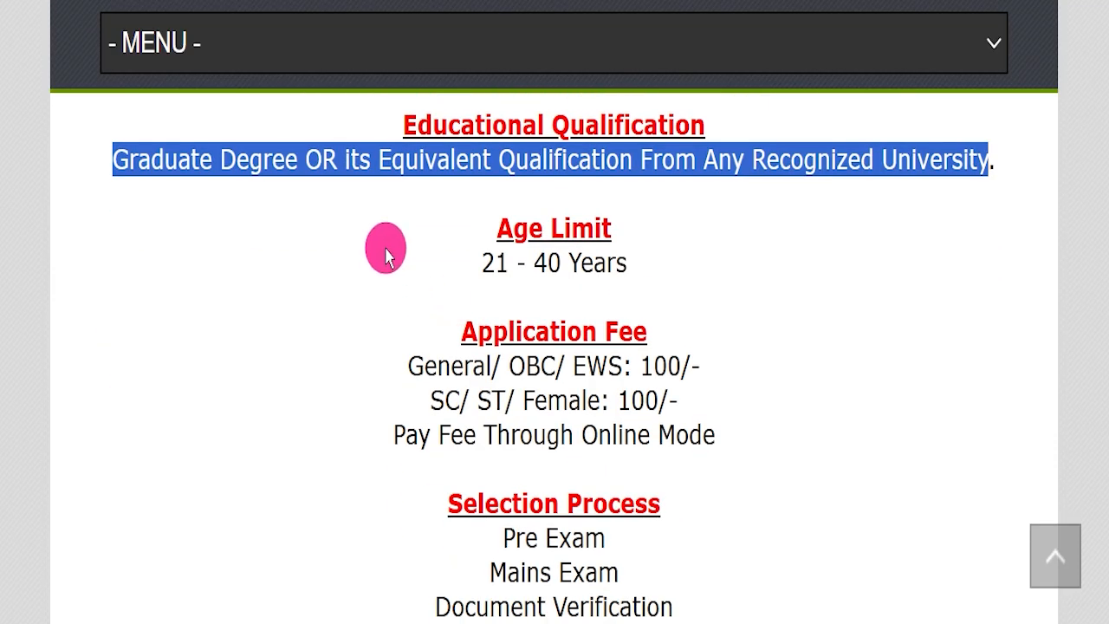
- Read the age limit, the application fee for each category and the fee payment mode
left_click_drag(387, 254, 676, 247)
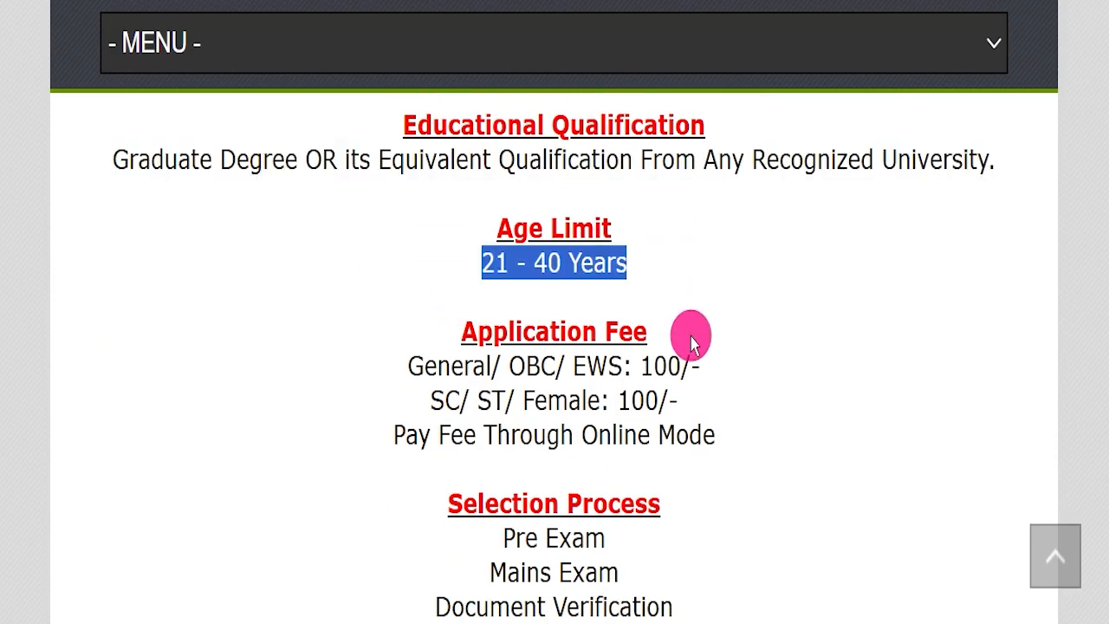
left_click_drag(384, 343, 730, 353)
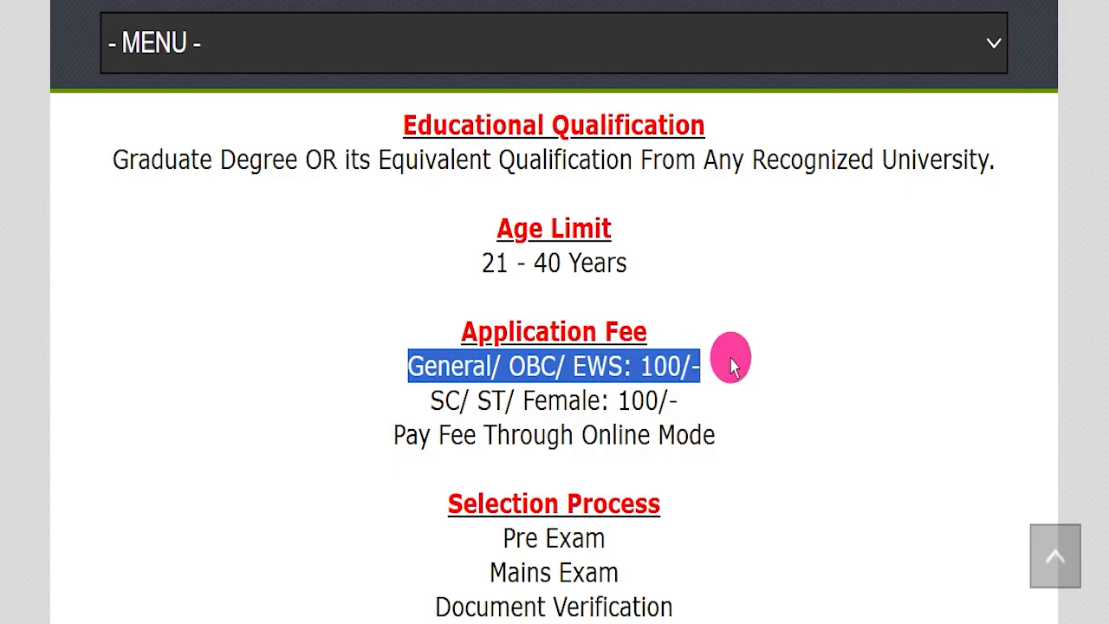
left_click_drag(415, 379, 699, 381)
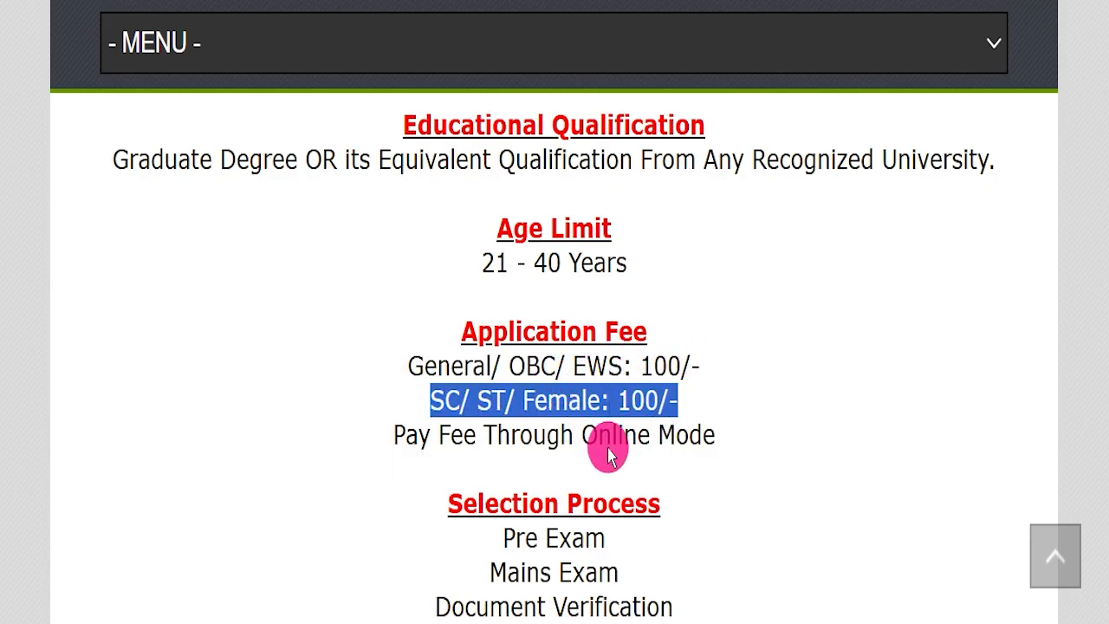
left_click_drag(580, 440, 733, 441)
scroll(745, 440, "down", 2)
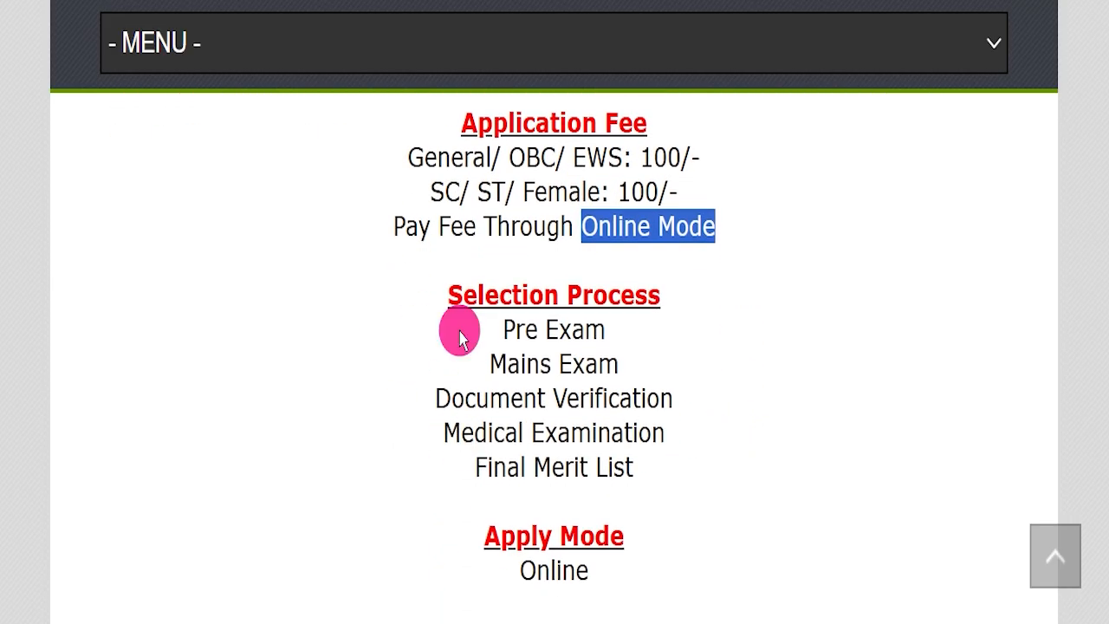
- Read the selection process stages, the apply mode and the job location for the recruitment
left_click_drag(495, 330, 700, 460)
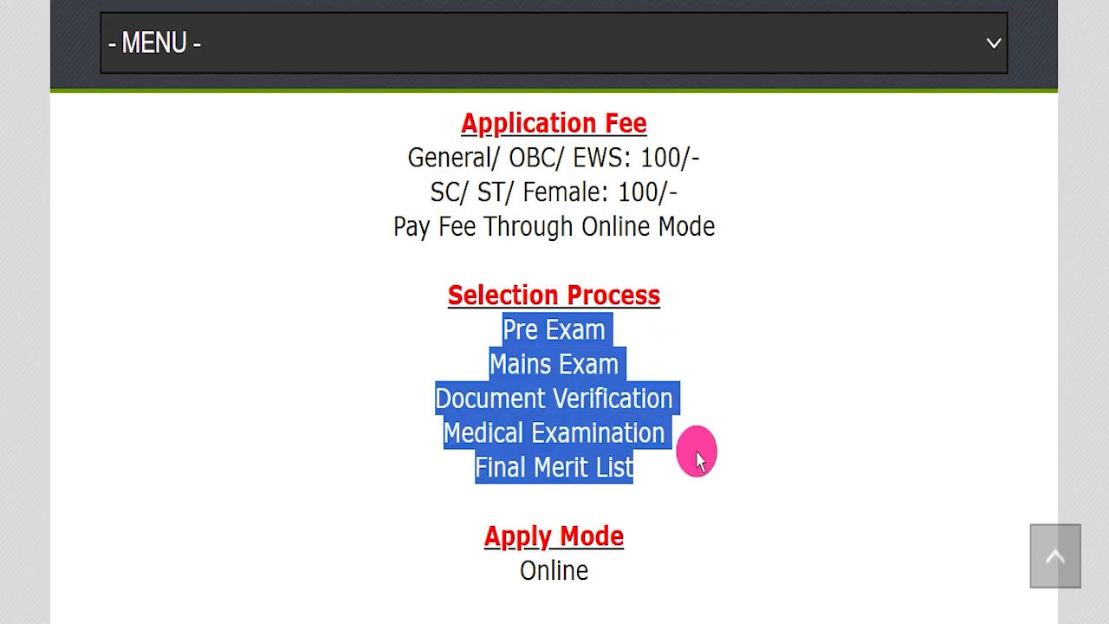
scroll(704, 454, "down", 1)
scroll(720, 433, "down", 1)
left_click_drag(503, 353, 673, 346)
scroll(674, 347, "down", 2)
left_click_drag(394, 245, 685, 243)
left_click(685, 245)
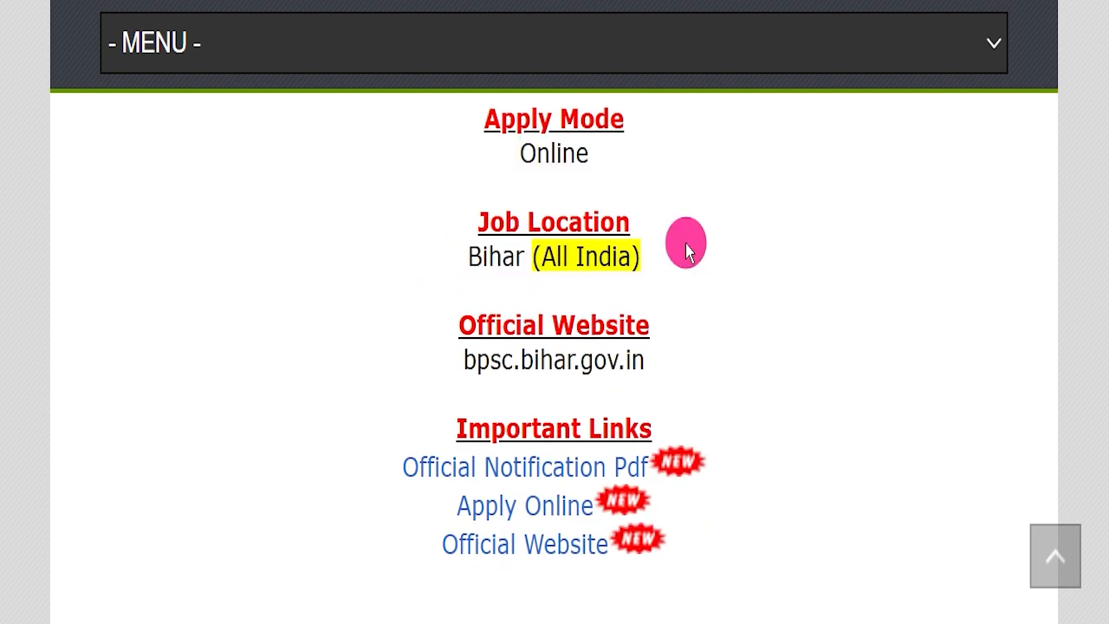
- Check the official website address and the Important Links section, including the Official Notification Pdf link
left_click_drag(372, 359, 654, 355)
left_click(495, 312)
left_click_drag(447, 322, 648, 343)
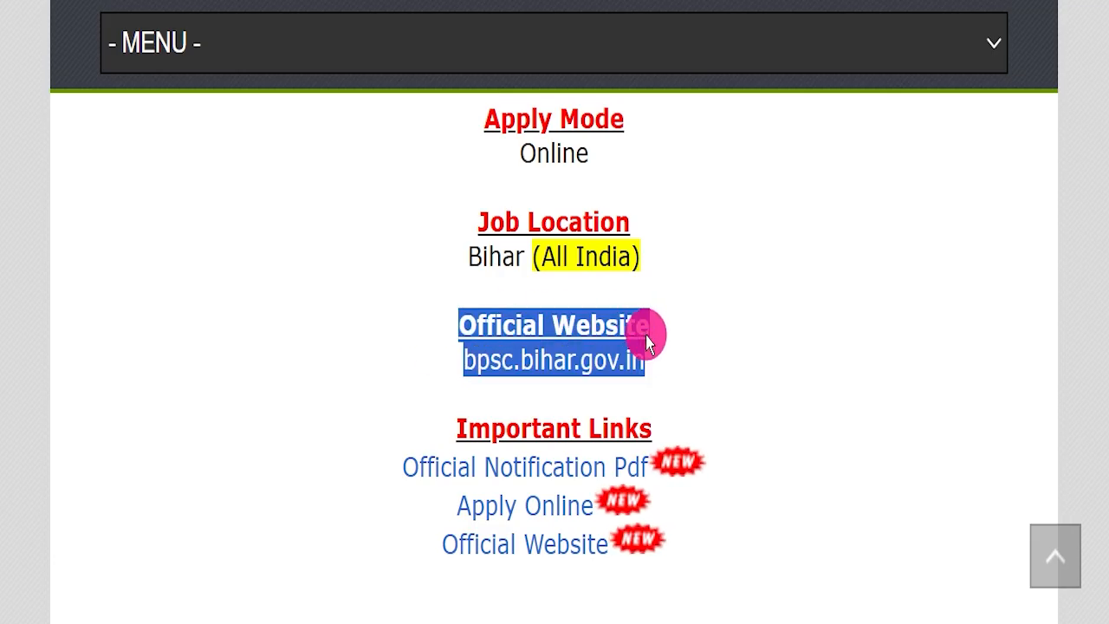
left_click(703, 303)
scroll(745, 291, "down", 2)
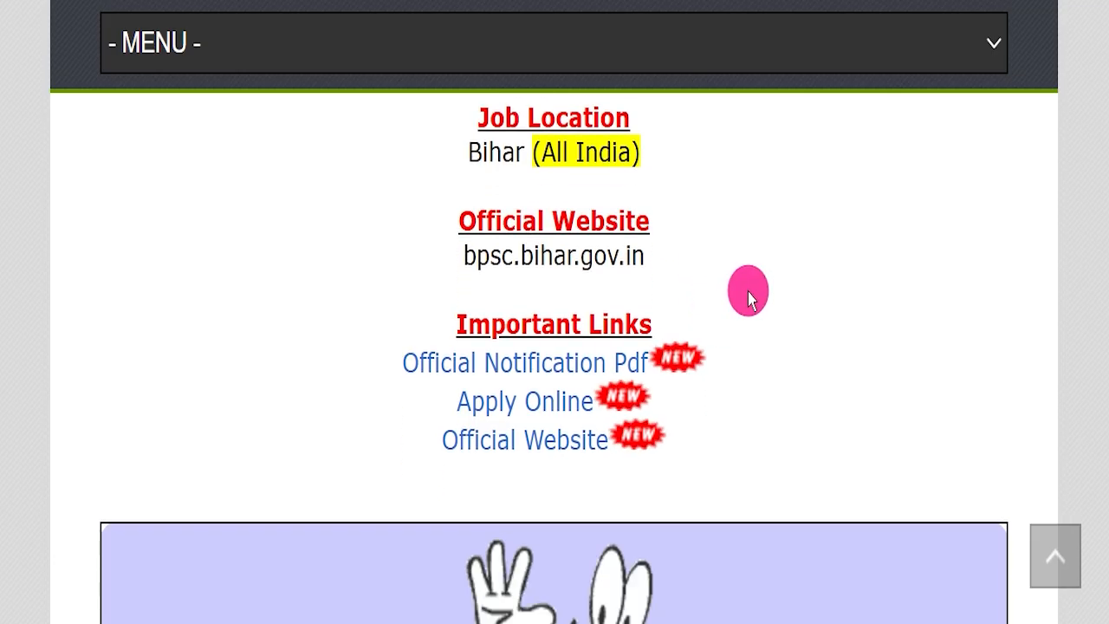
left_click_drag(355, 316, 702, 425)
left_click_drag(371, 367, 649, 357)
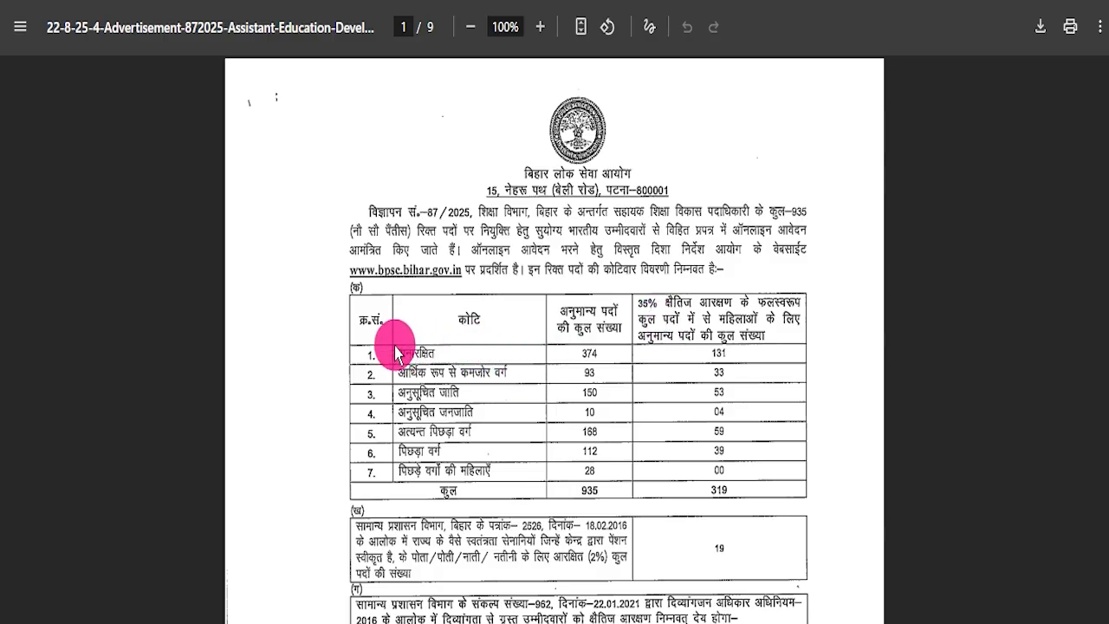
- Read the notification's vacancy table, pay scale, age limit, written exam pattern, syllabus and reservation rules on pages 1 to 4
scroll(711, 424, "down", 10)
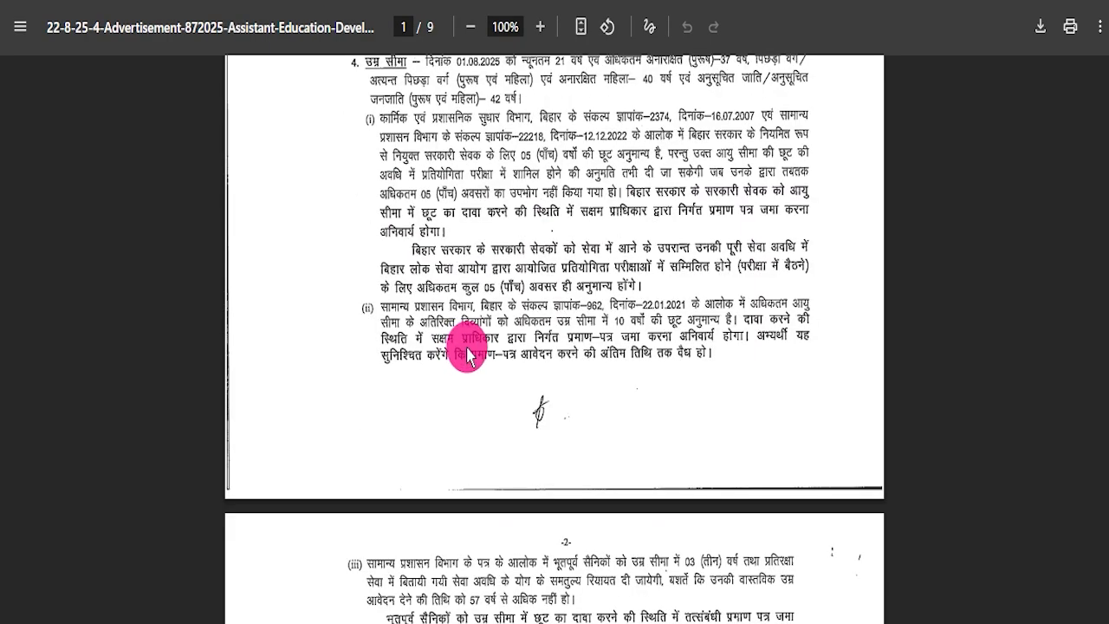
scroll(466, 355, "up", 3)
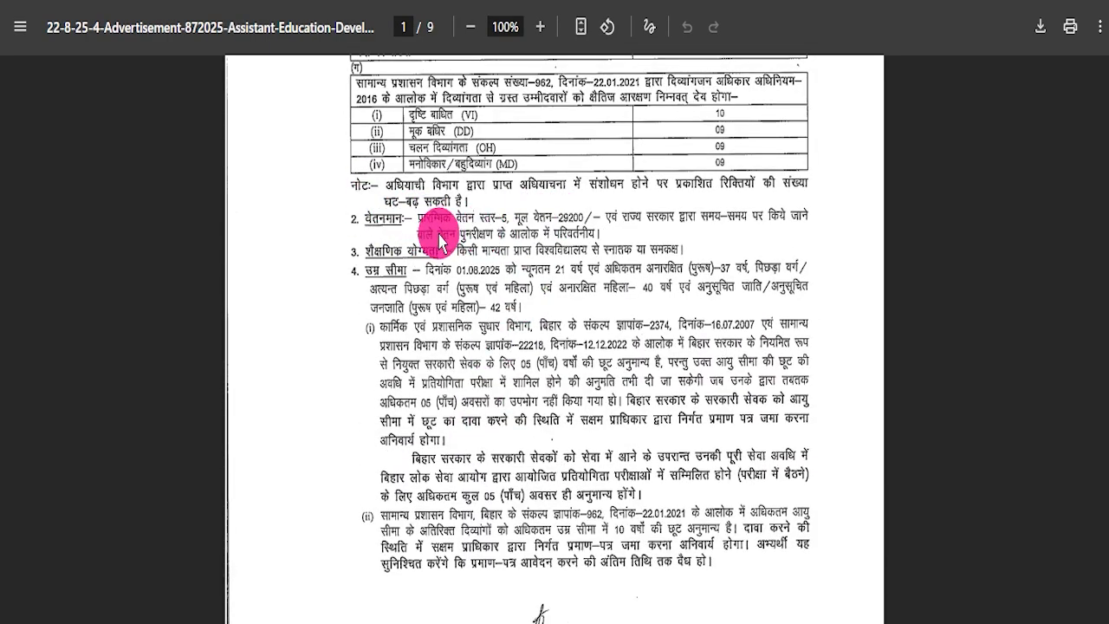
scroll(532, 303, "down", 10)
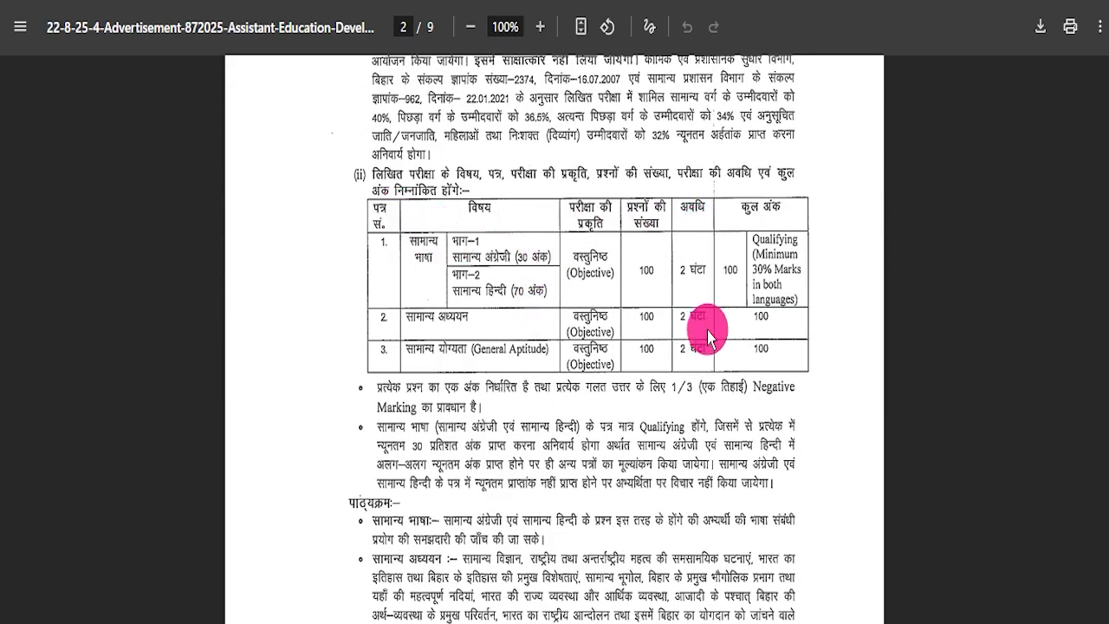
scroll(552, 353, "down", 6)
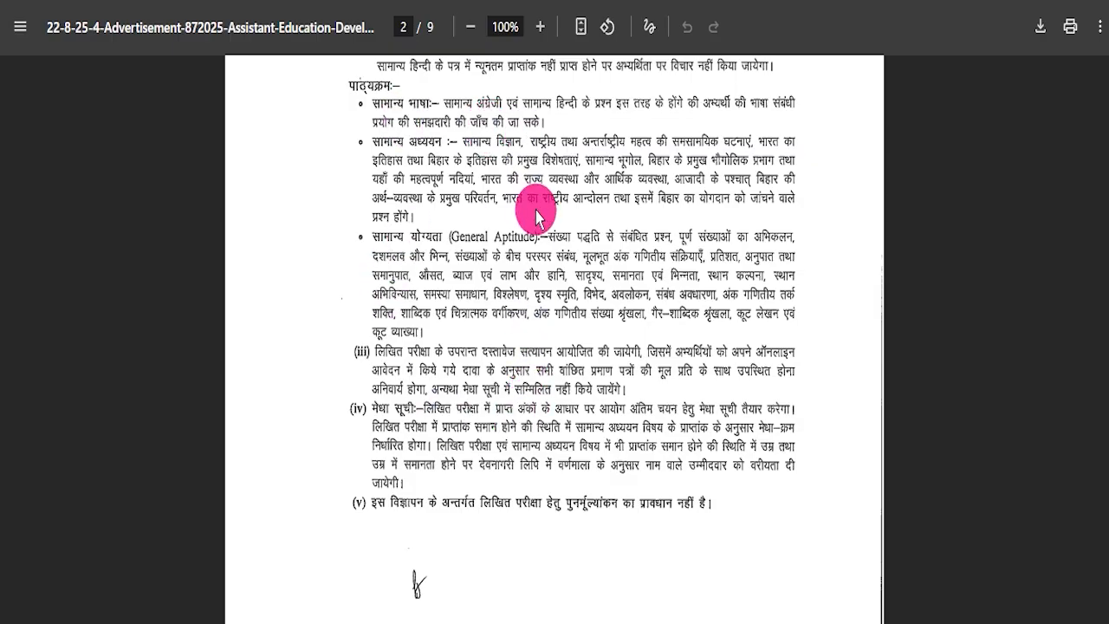
scroll(490, 296, "down", 20)
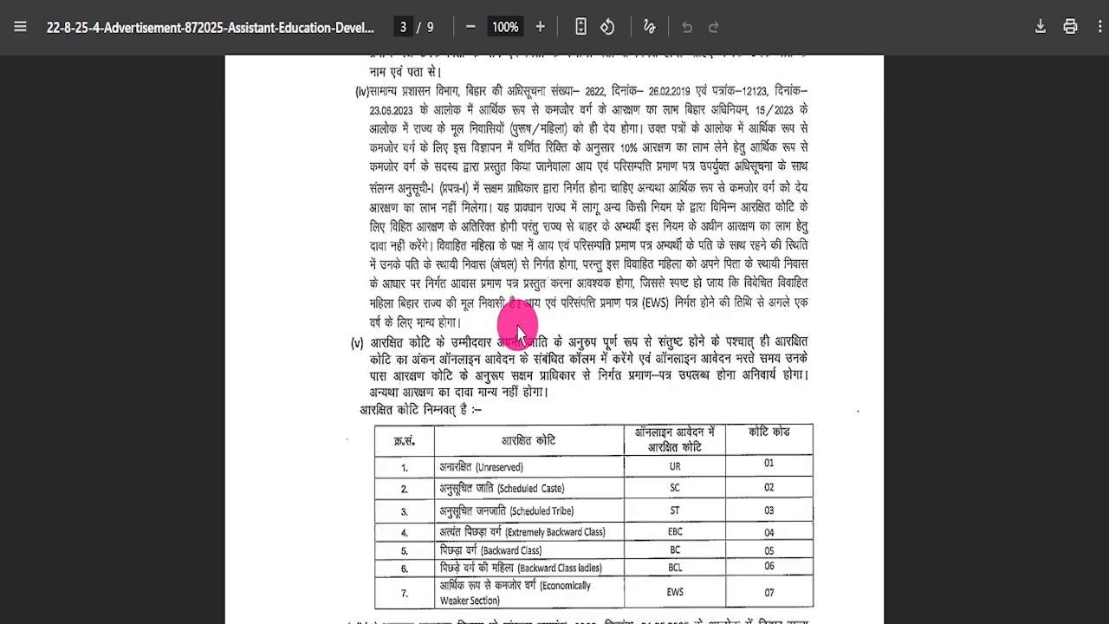
scroll(522, 347, "up", 5)
scroll(525, 363, "down", 11)
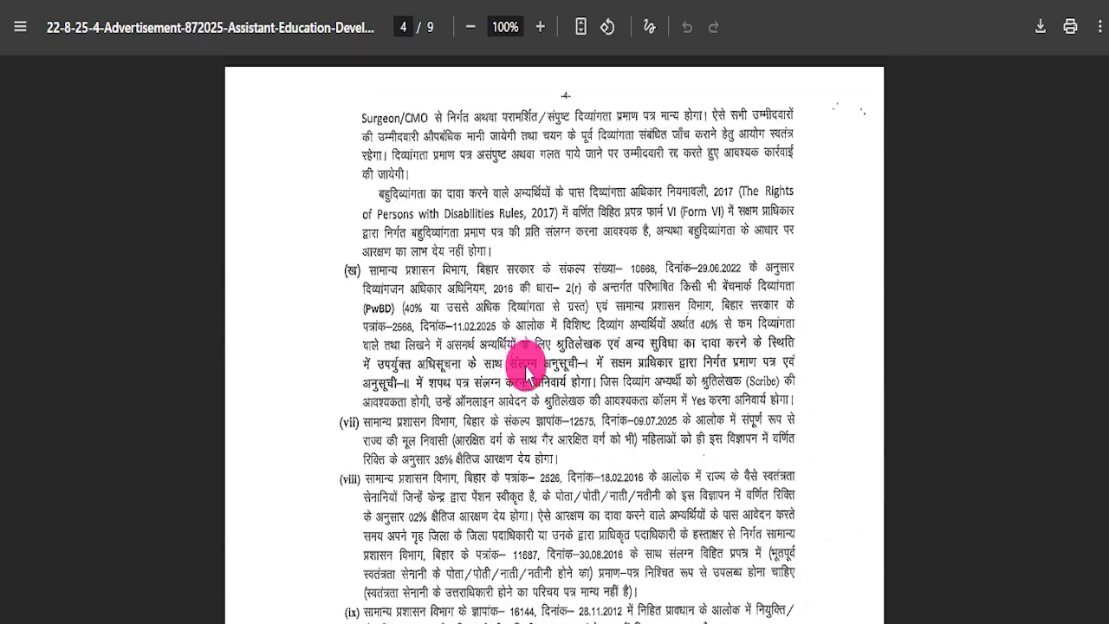
- Read the notification's fee, application dates, One Time Registration process, DigiLocker and profile creation instructions from page 5 onward
scroll(526, 375, "down", 10)
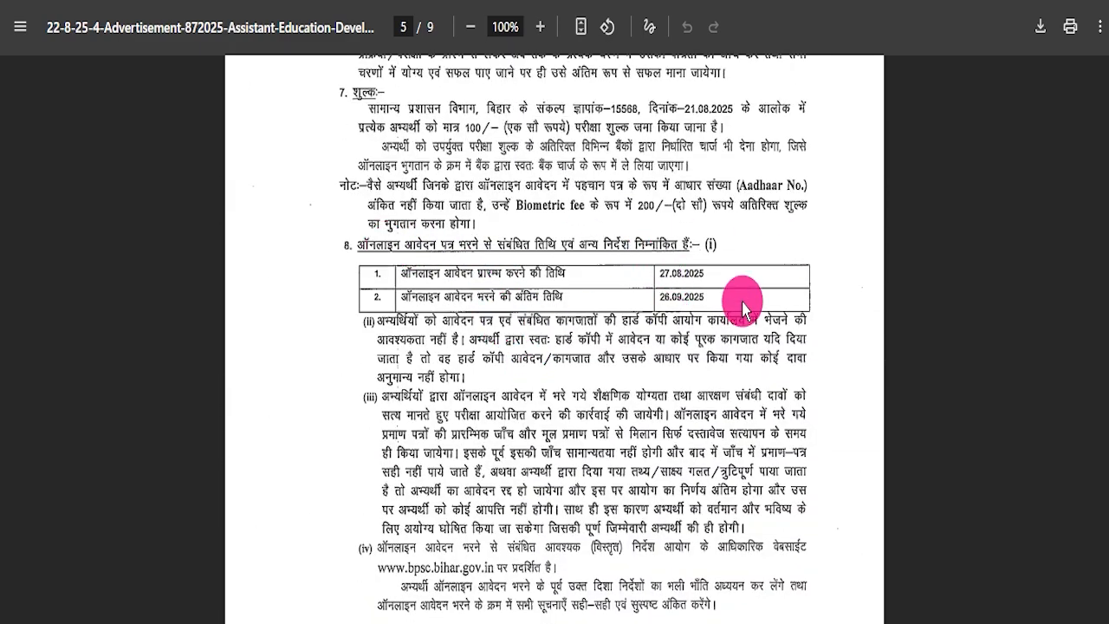
scroll(503, 280, "down", 8)
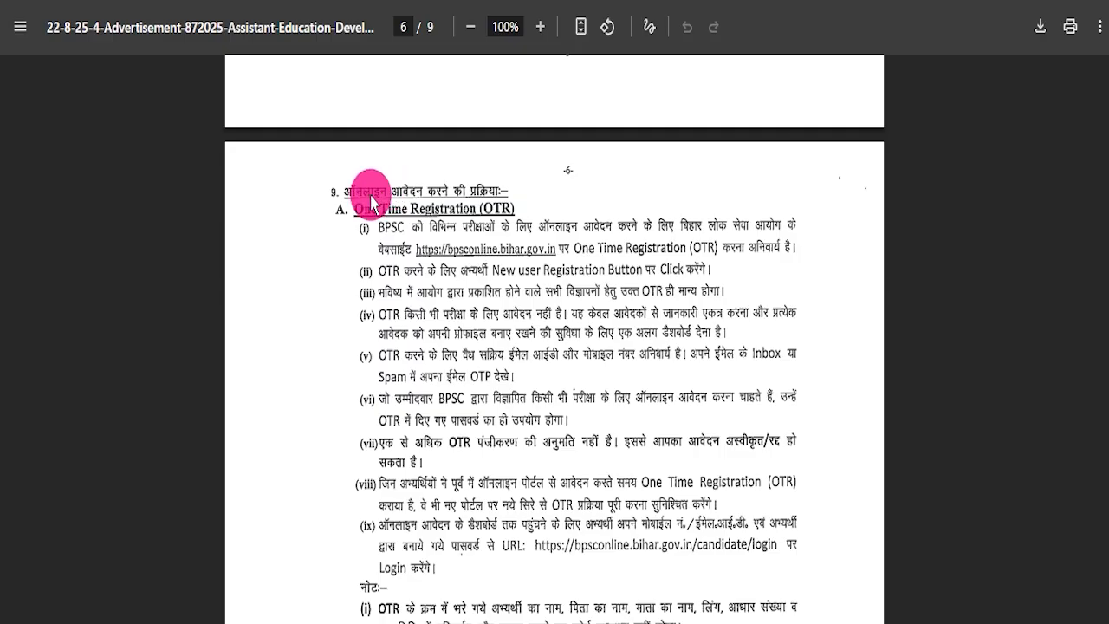
scroll(541, 460, "down", 6)
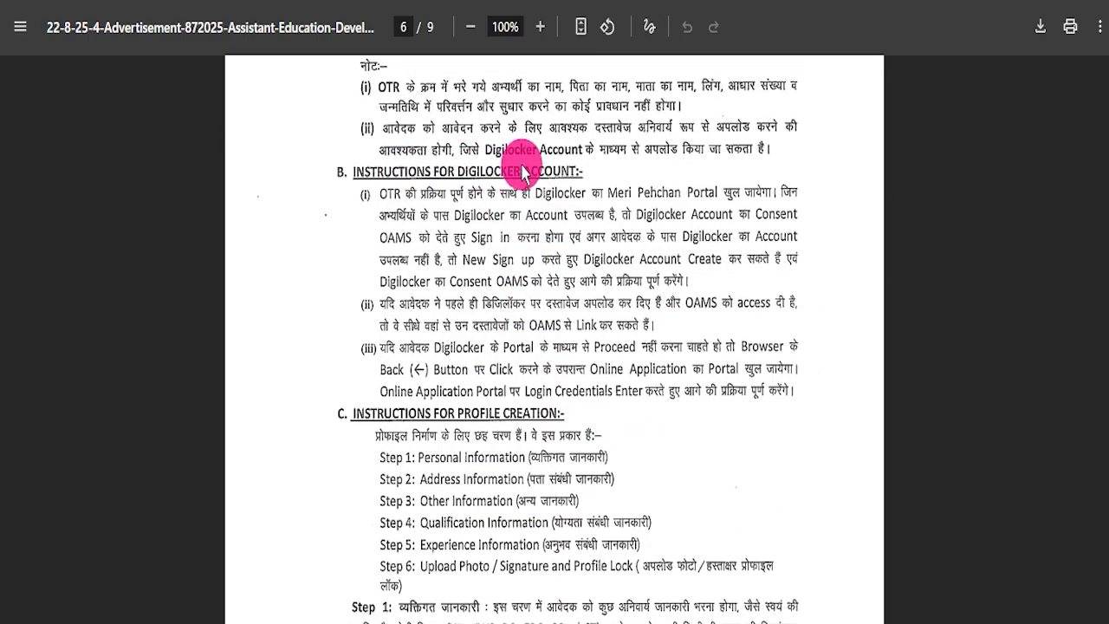
scroll(523, 172, "down", 5)
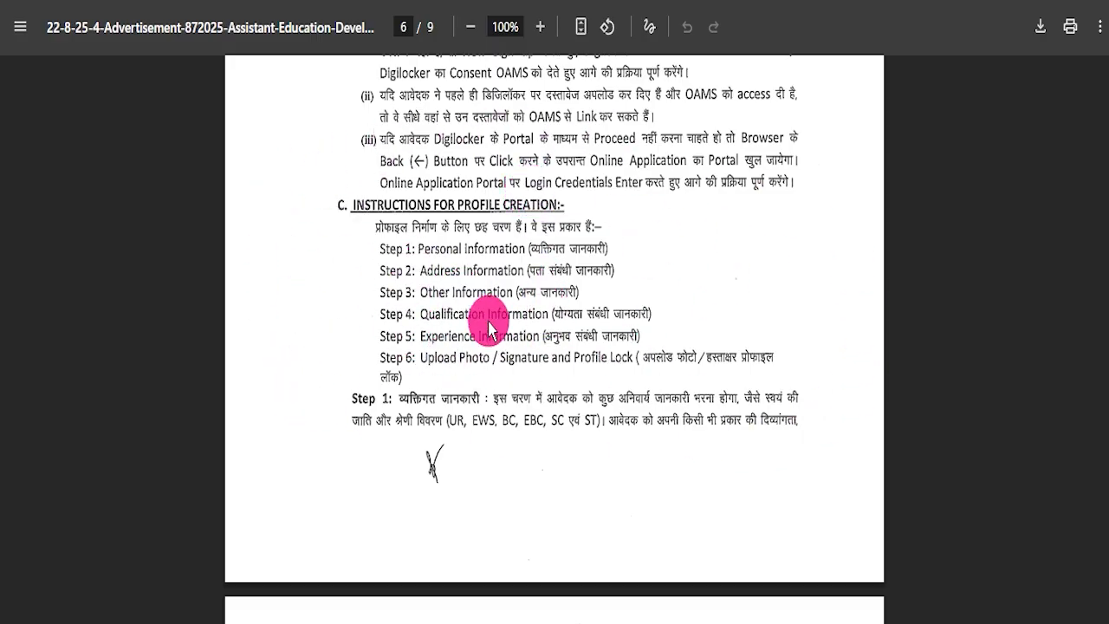
scroll(487, 317, "down", 15)
scroll(607, 330, "up", 10)
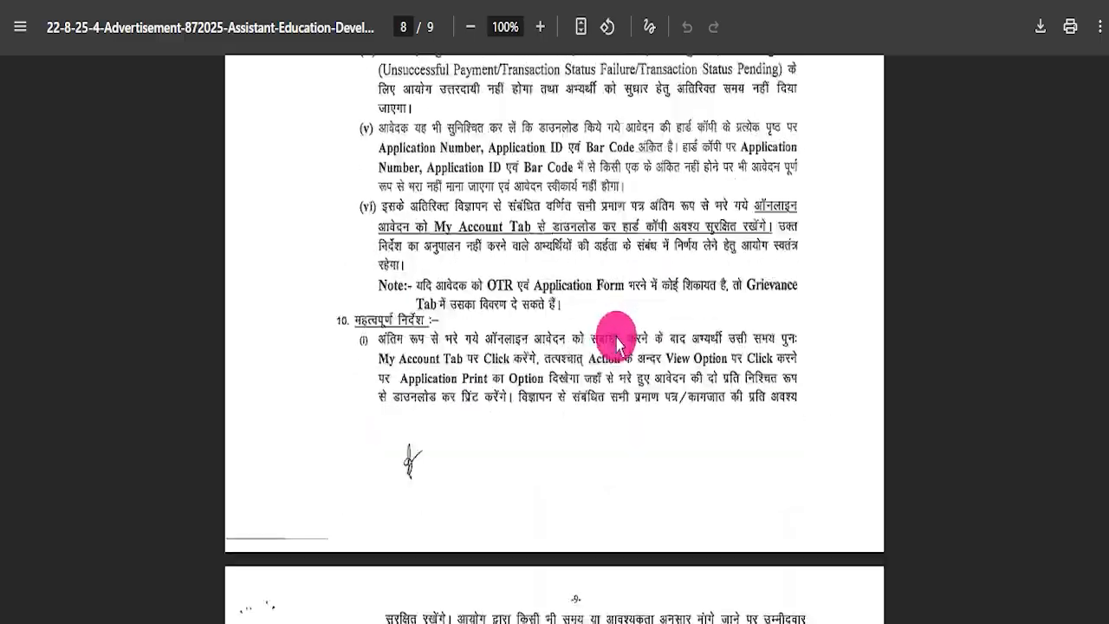
scroll(620, 351, "up", 20)
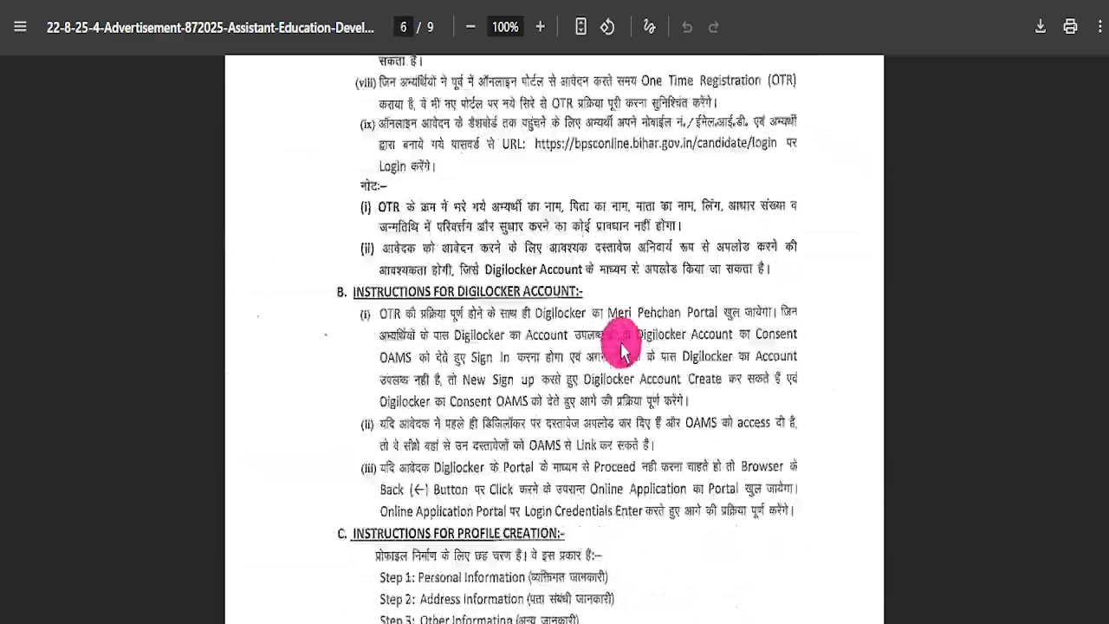
scroll(620, 351, "up", 20)
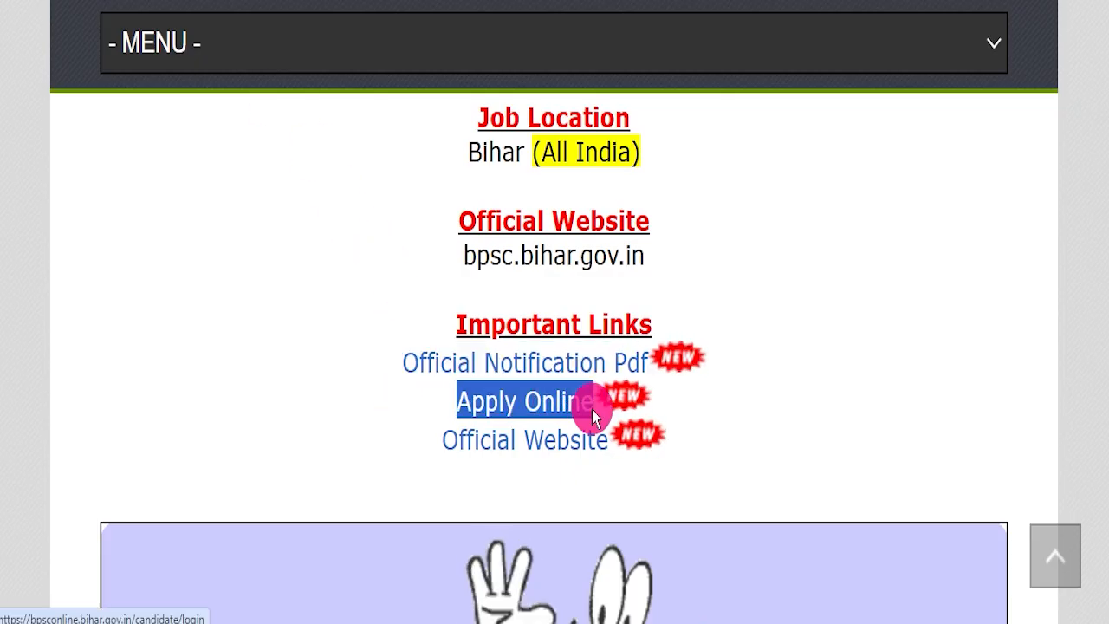
- Switch to the BPSC Online Application Portal and mark the password field, Login and New Registration (One Time Registration) in red ink
left_click(389, 1)
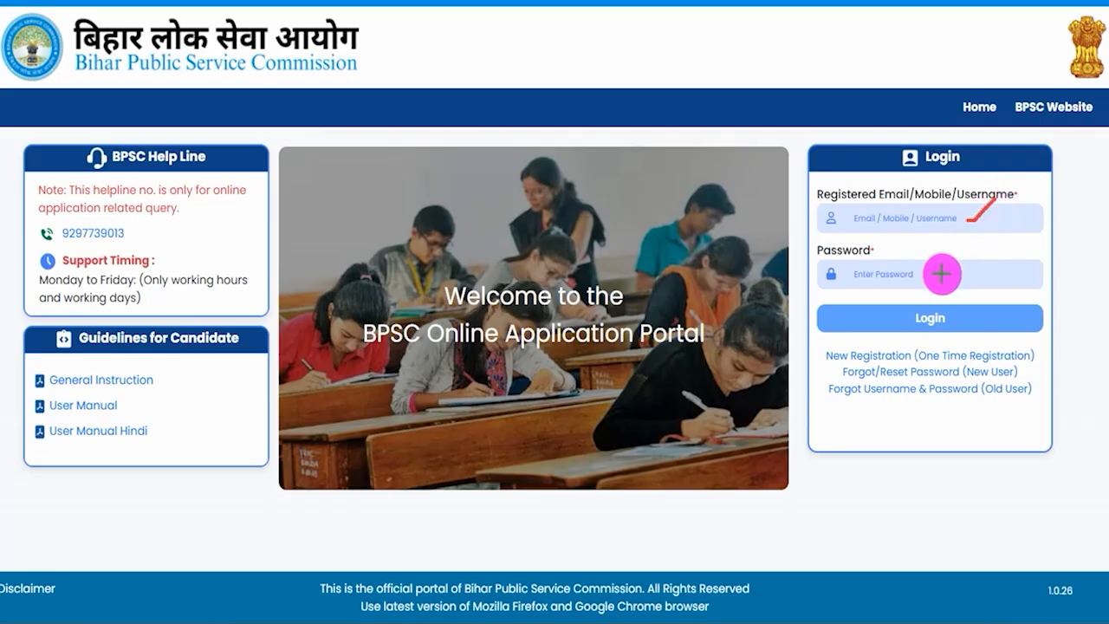
mouse_move(961, 300)
left_mouse_down()
mouse_move(911, 300)
mouse_move(913, 324)
mouse_move(959, 325)
mouse_move(962, 308)
left_mouse_up()
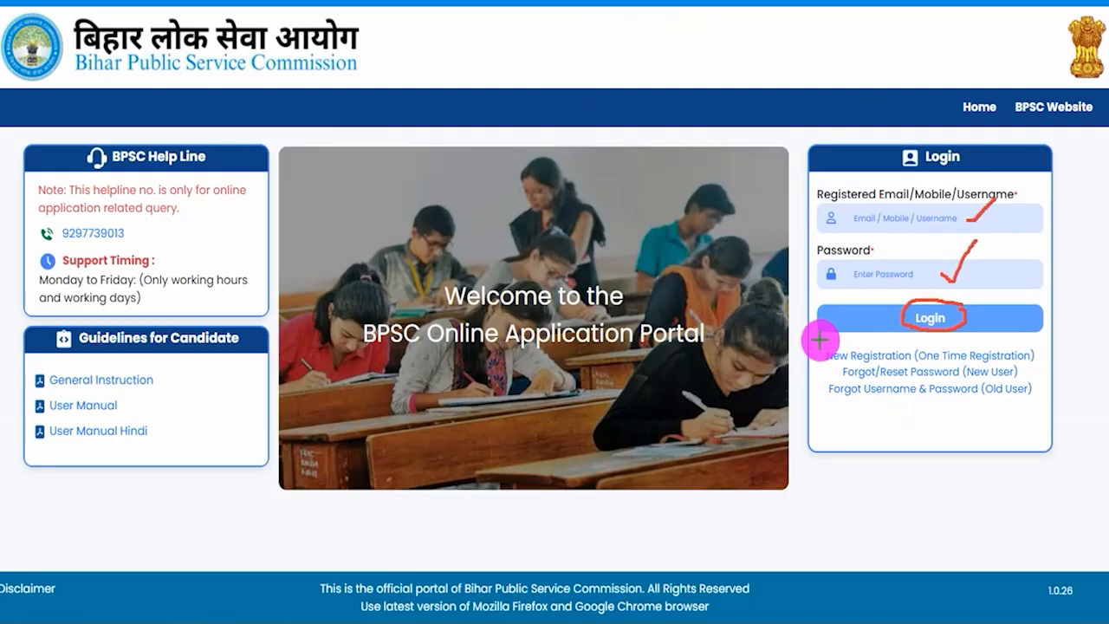
mouse_move(817, 341)
left_mouse_down()
mouse_move(910, 364)
mouse_move(1038, 367)
left_mouse_up()
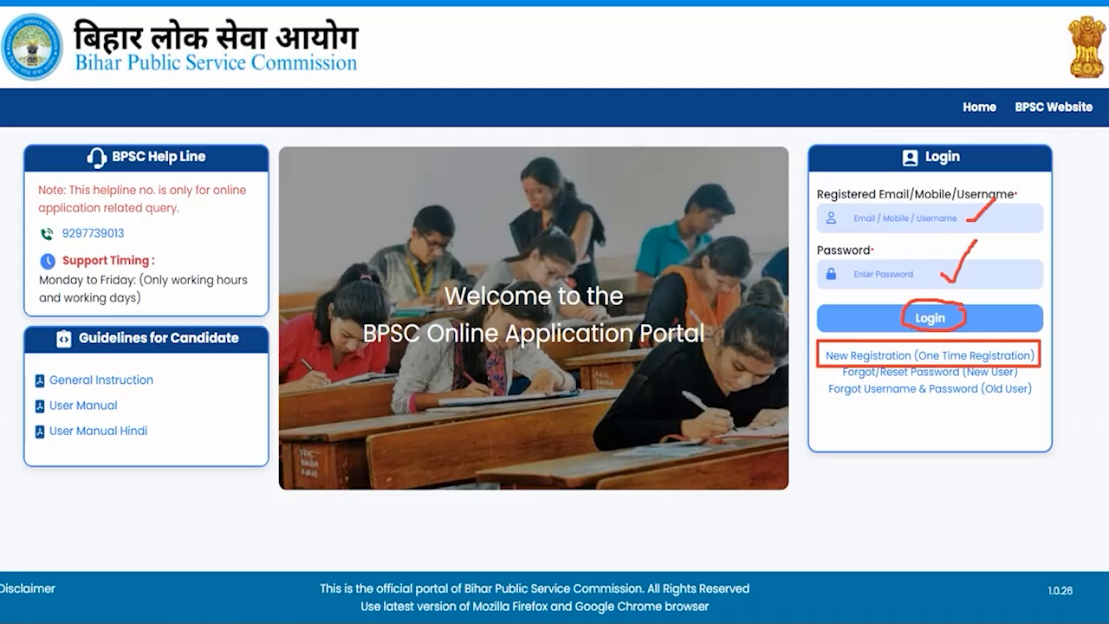
- Open New Registration (One Time Registration), read through the instructions and dismiss them to reach the form
key("Escape")
left_click(906, 357)
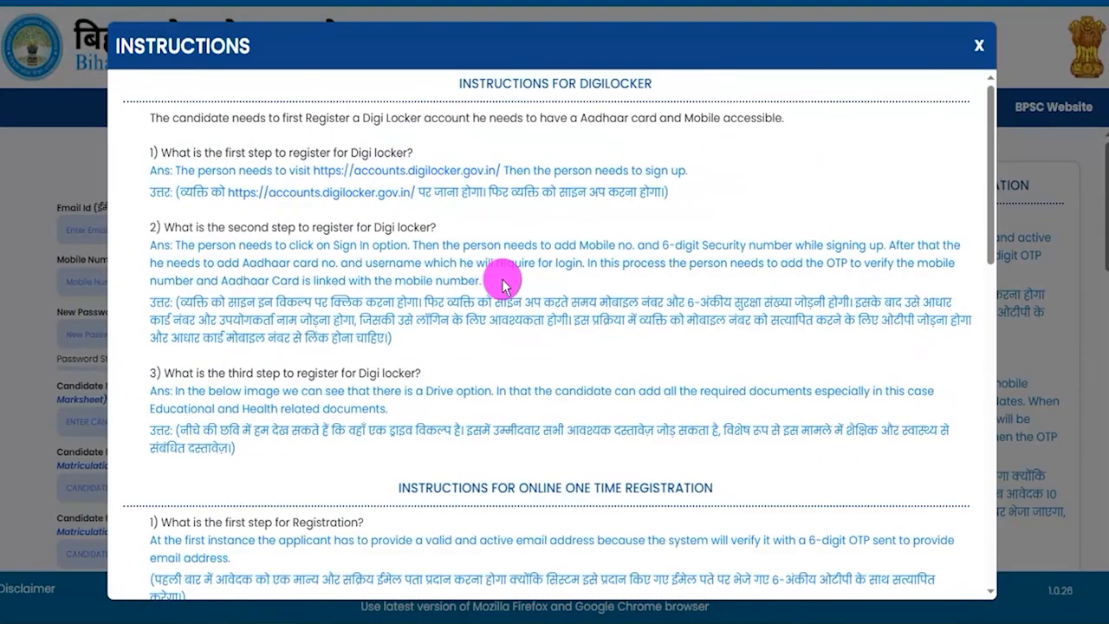
scroll(475, 356, "down", 15)
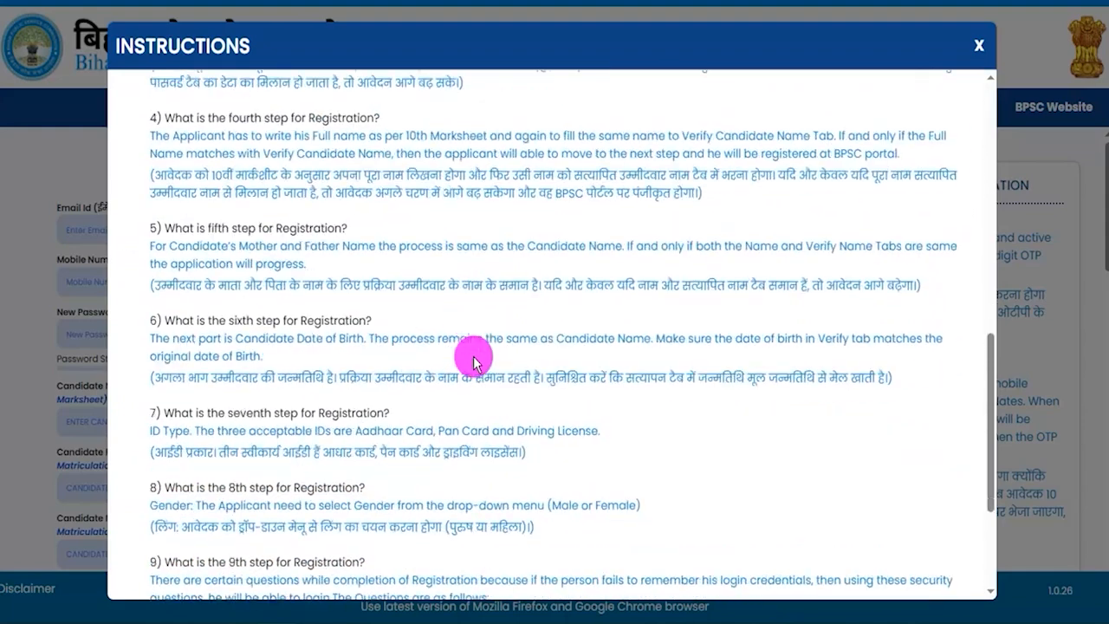
left_click(546, 570)
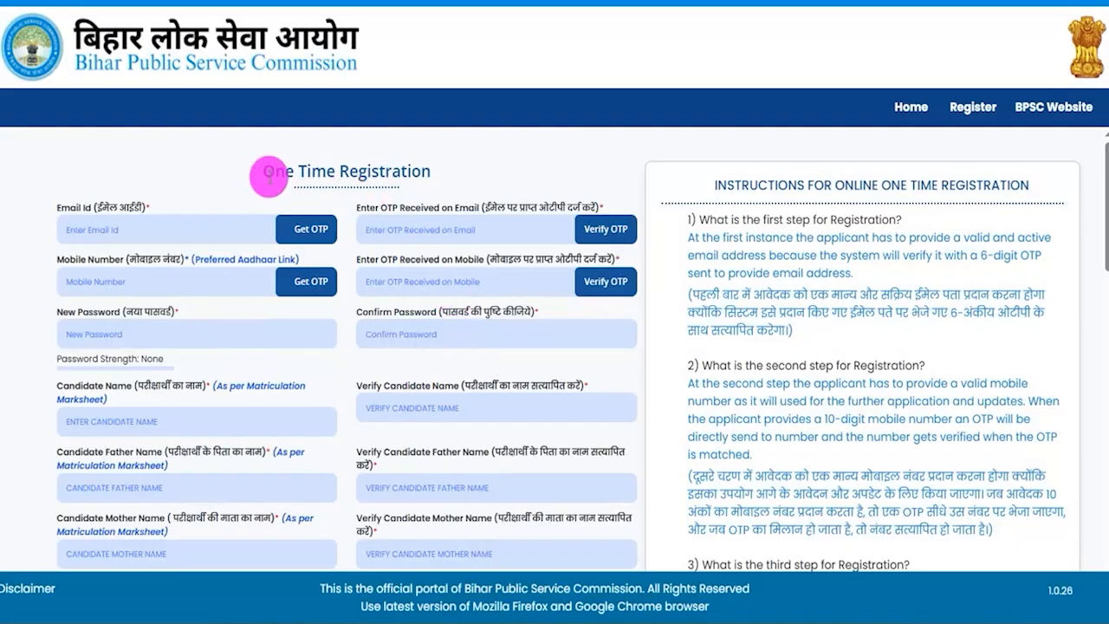
- Highlight the One Time Registration heading and mark the email and mobile number fields with their Get OTP and Verify OTP controls in red ink
left_click_drag(271, 172, 373, 169)
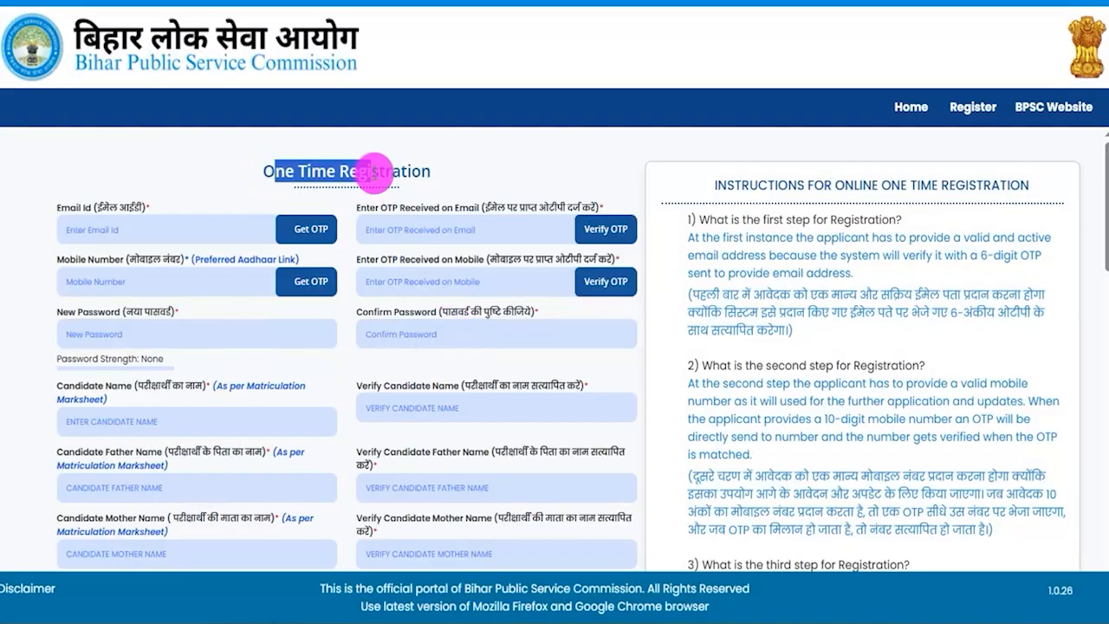
left_click_drag(70, 208, 139, 251)
left_click(141, 233)
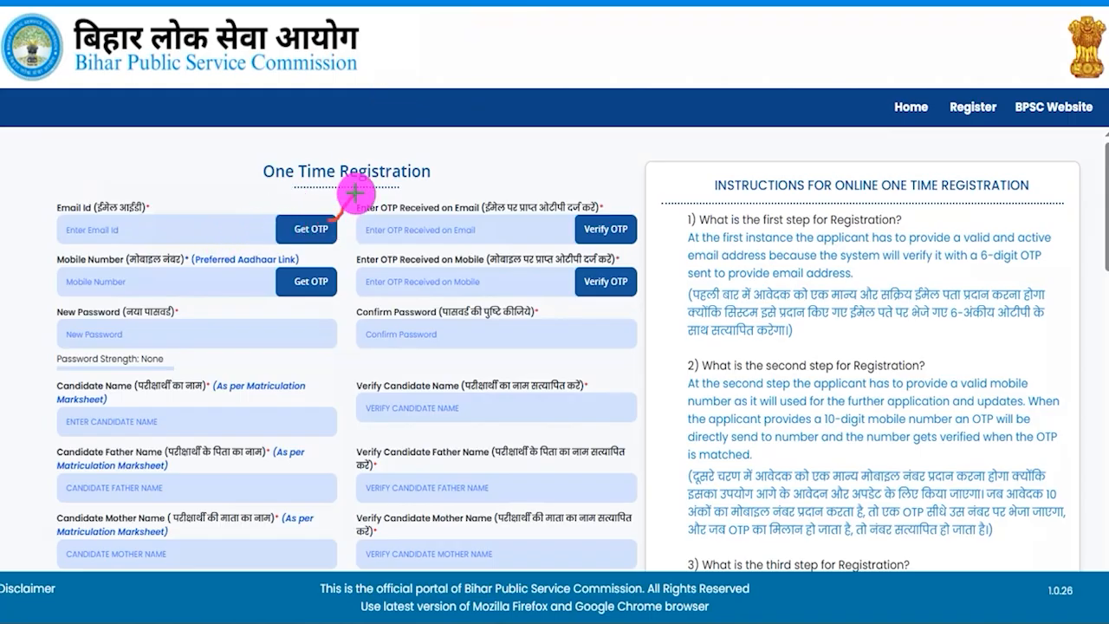
left_click_drag(166, 289, 210, 267)
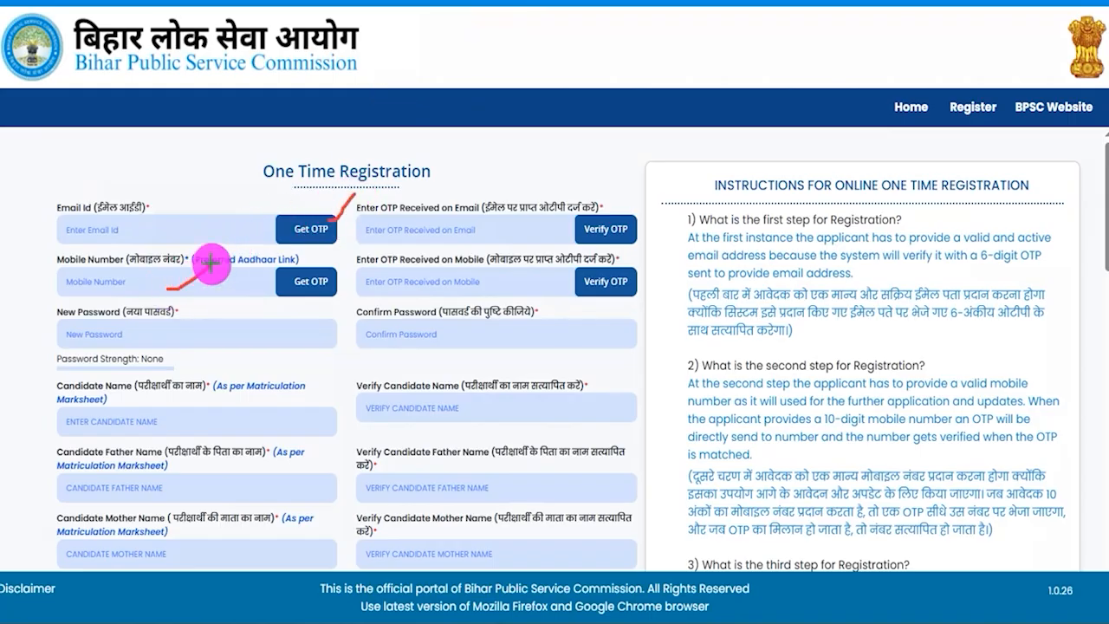
left_click_drag(333, 279, 355, 264)
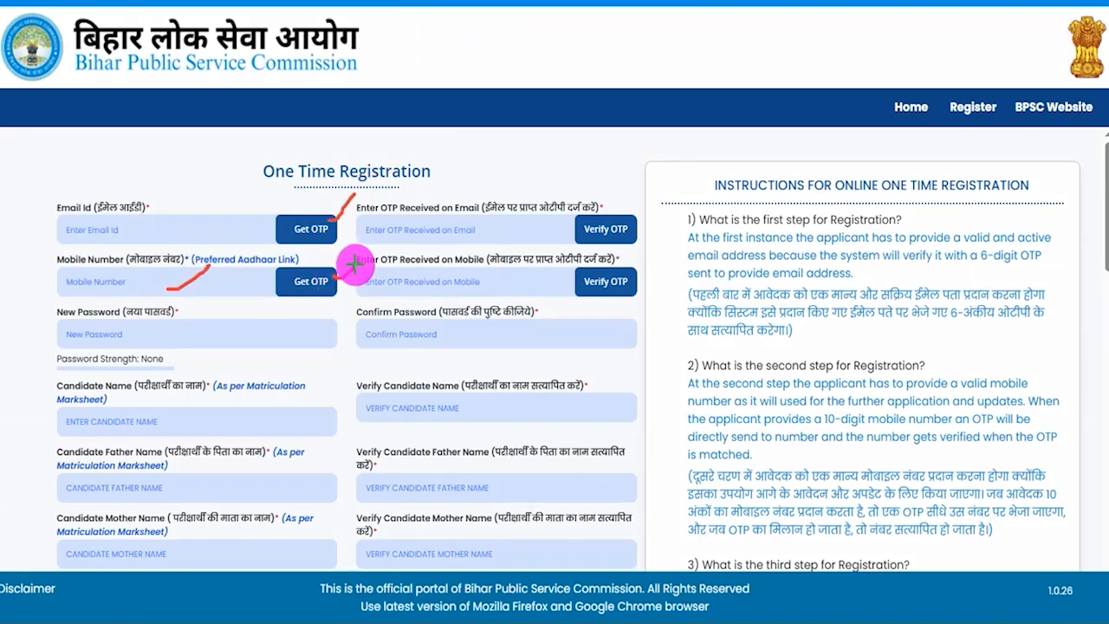
left_click_drag(432, 228, 464, 227)
left_click_drag(413, 292, 467, 290)
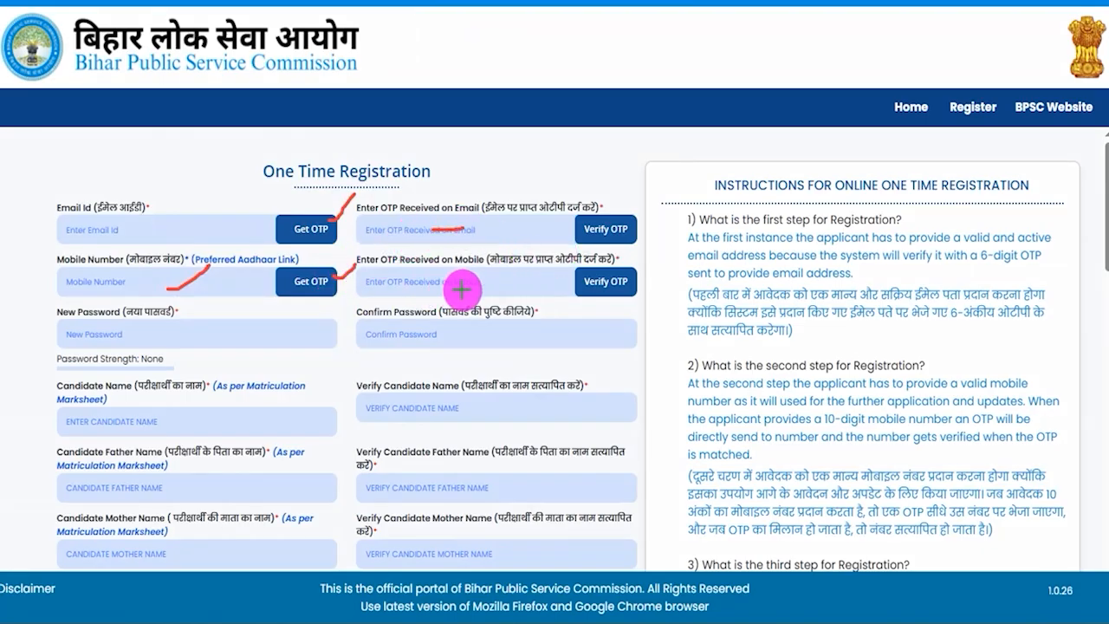
left_click_drag(635, 234, 653, 209)
left_click_drag(633, 276, 653, 254)
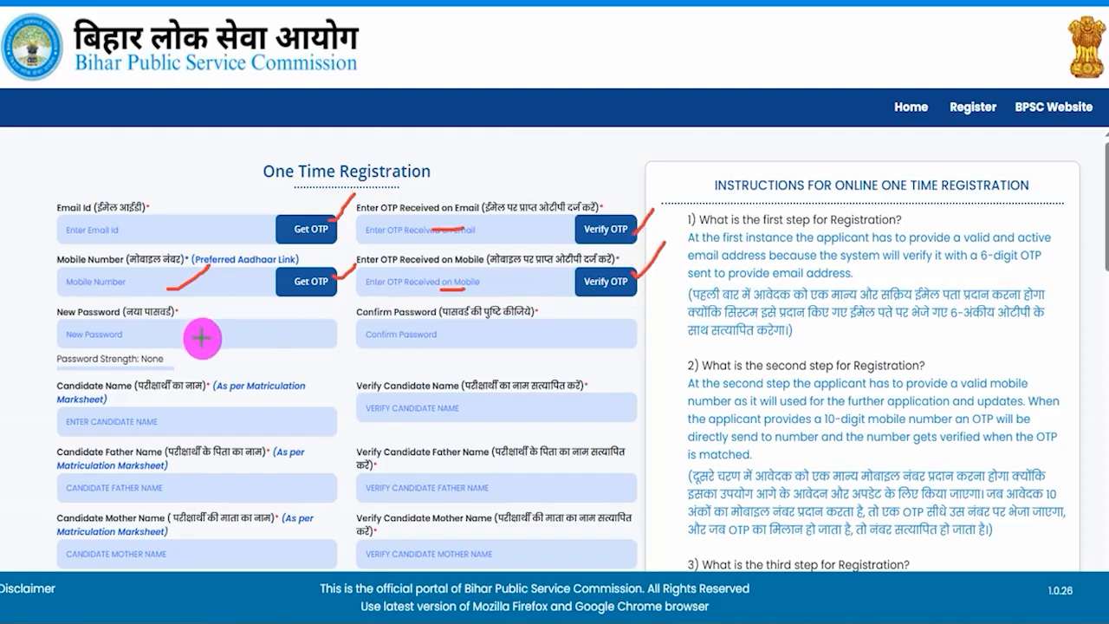
- Mark the New Password and Confirm Password fields with red ticks and underlines
left_click_drag(208, 338, 245, 309)
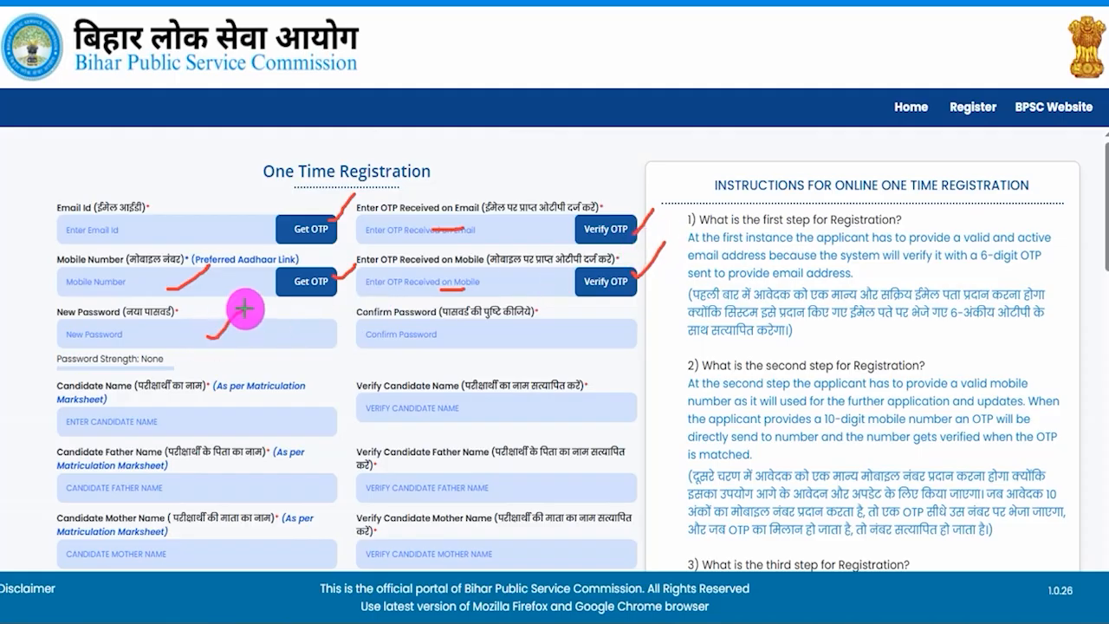
left_click_drag(552, 334, 592, 314)
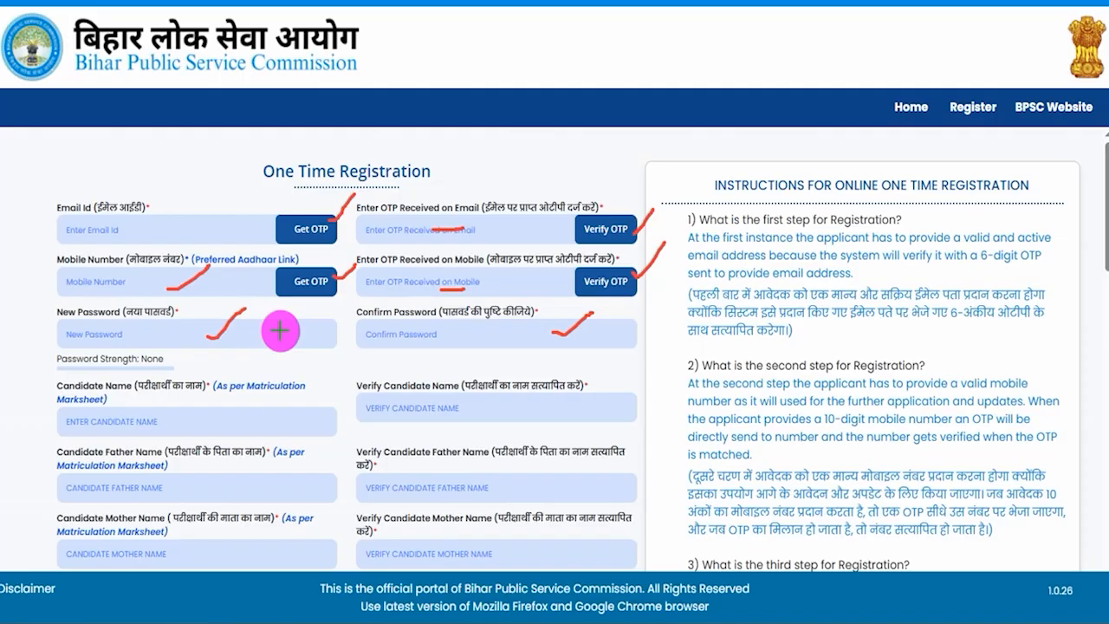
left_click_drag(118, 340, 159, 340)
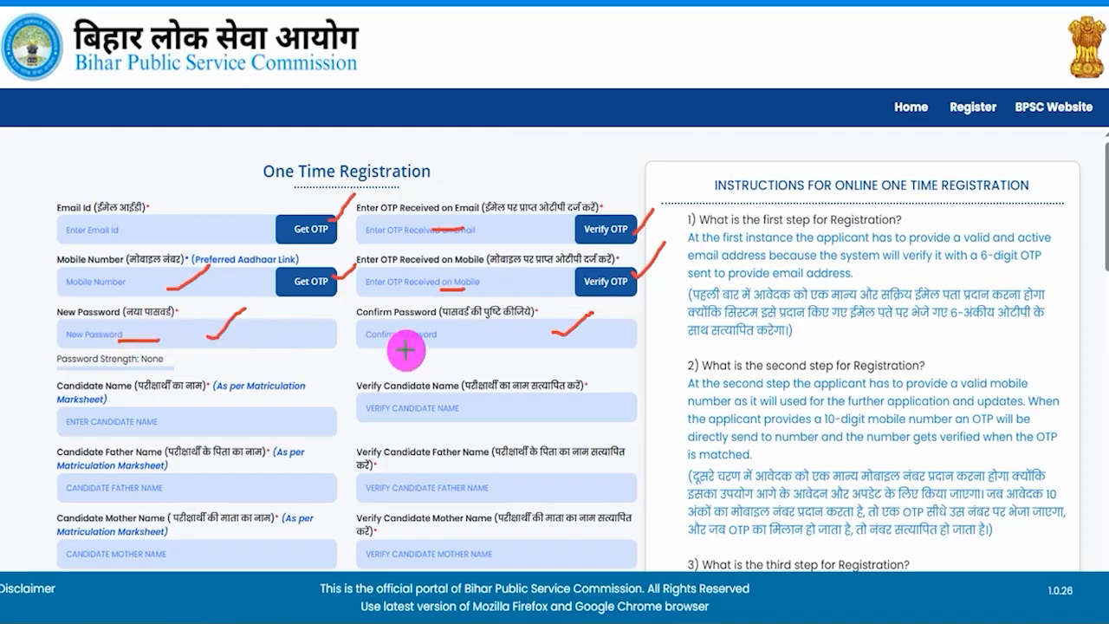
left_click_drag(441, 334, 473, 343)
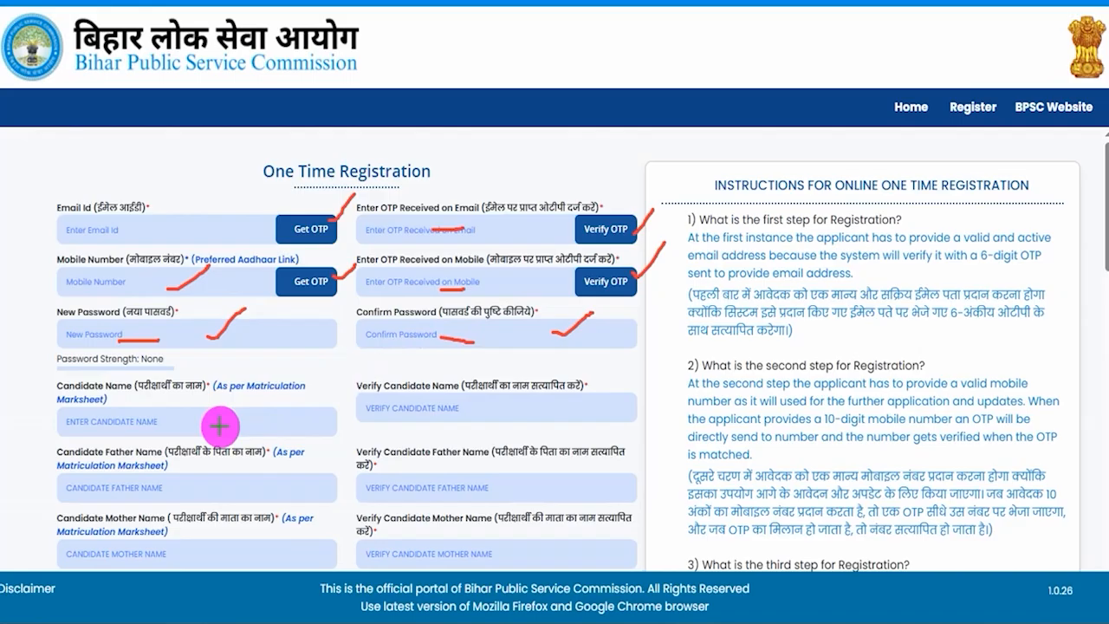
- Mark the candidate, father and mother name fields and their matching verify fields with red ticks
left_click_drag(222, 423, 292, 387)
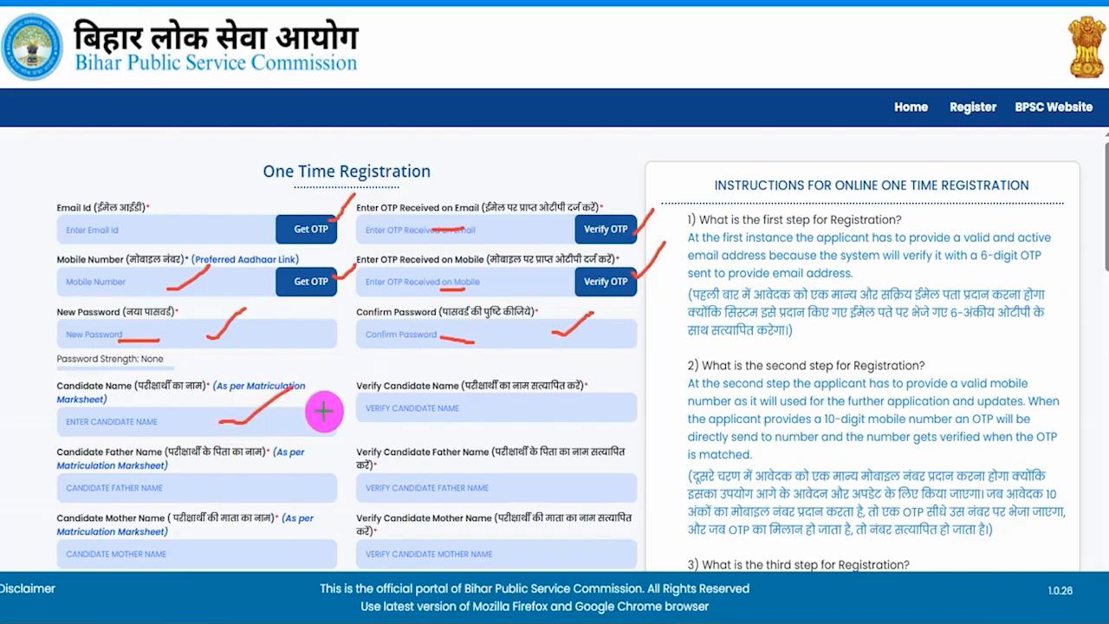
left_click_drag(507, 409, 548, 390)
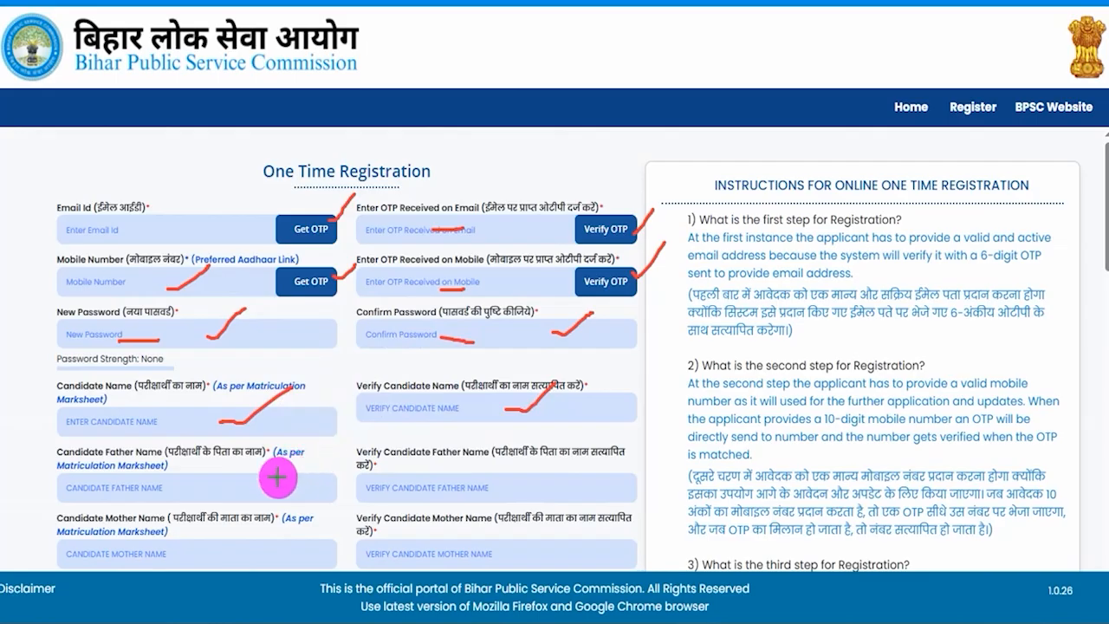
left_click_drag(250, 488, 299, 450)
left_click_drag(517, 491, 562, 459)
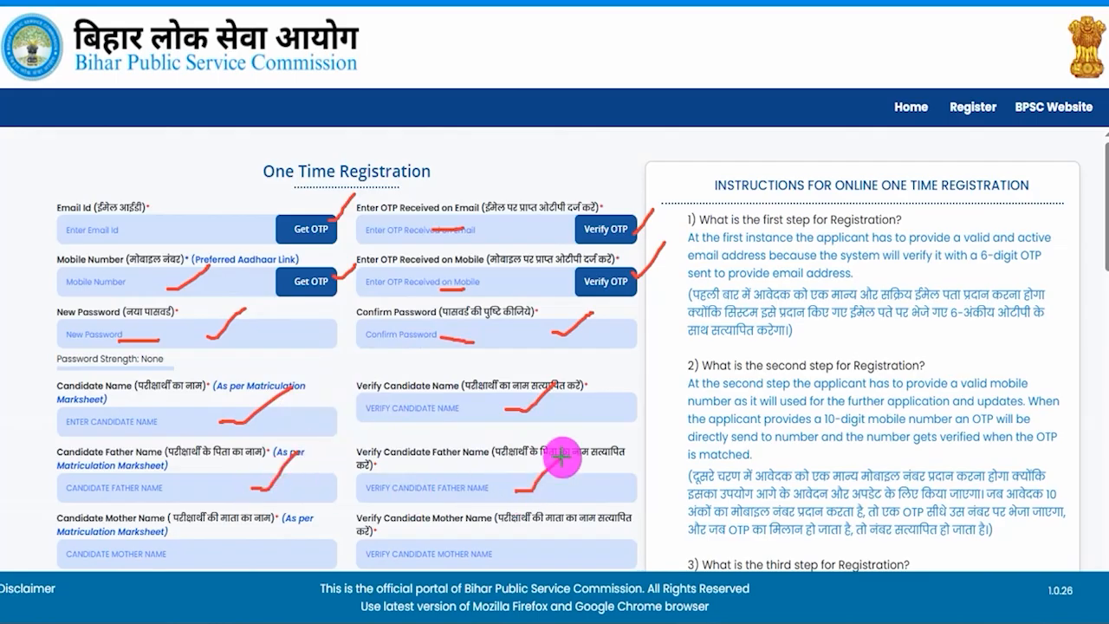
left_click_drag(297, 551, 330, 518)
left_click_drag(439, 551, 509, 481)
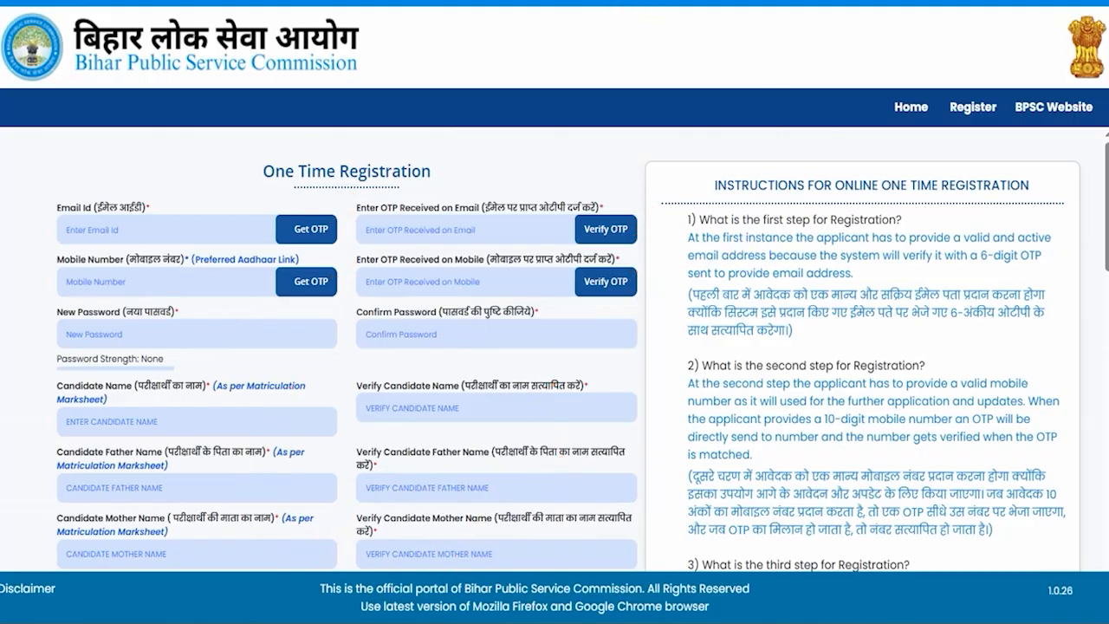
- Open the calendars for the candidate date of birth and verify date of birth fields and close them without choosing a date
scroll(439, 433, "down", 4)
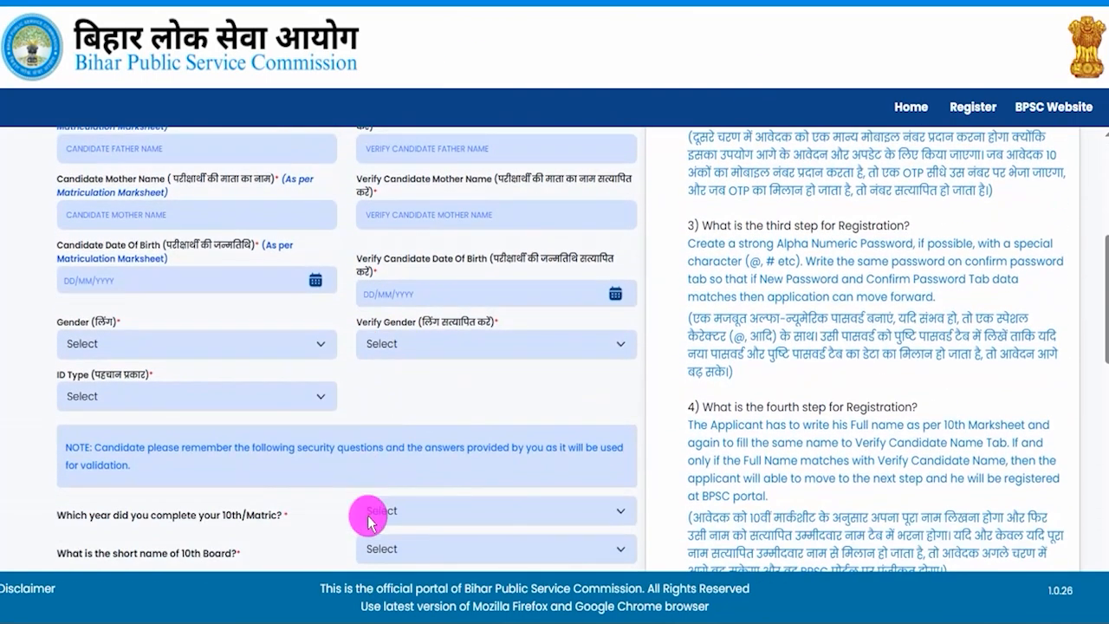
left_click(316, 284)
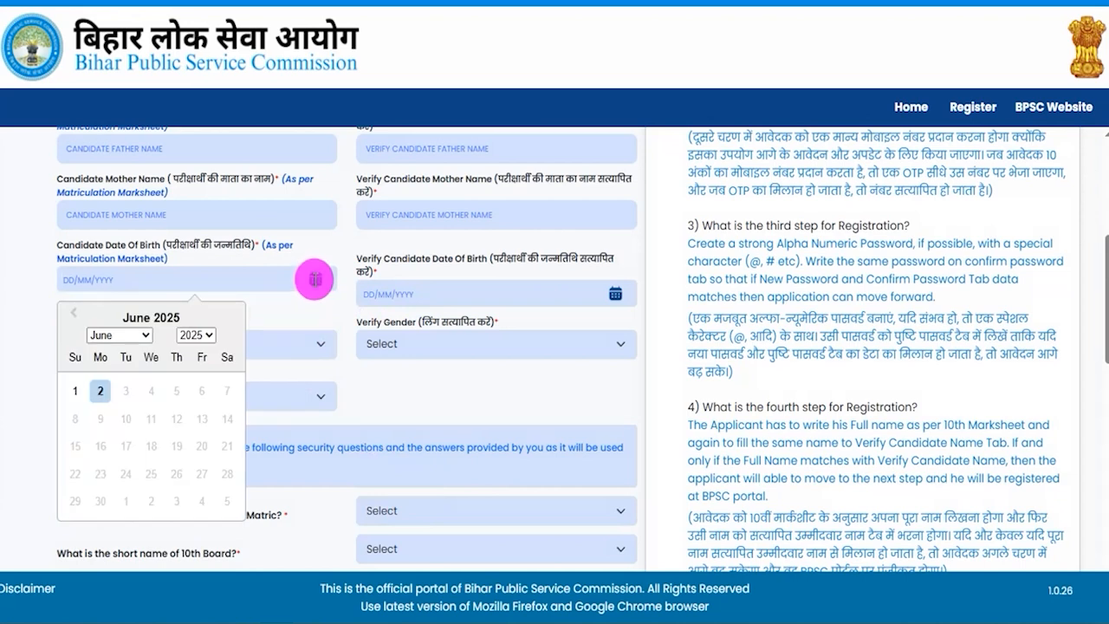
left_click(615, 294)
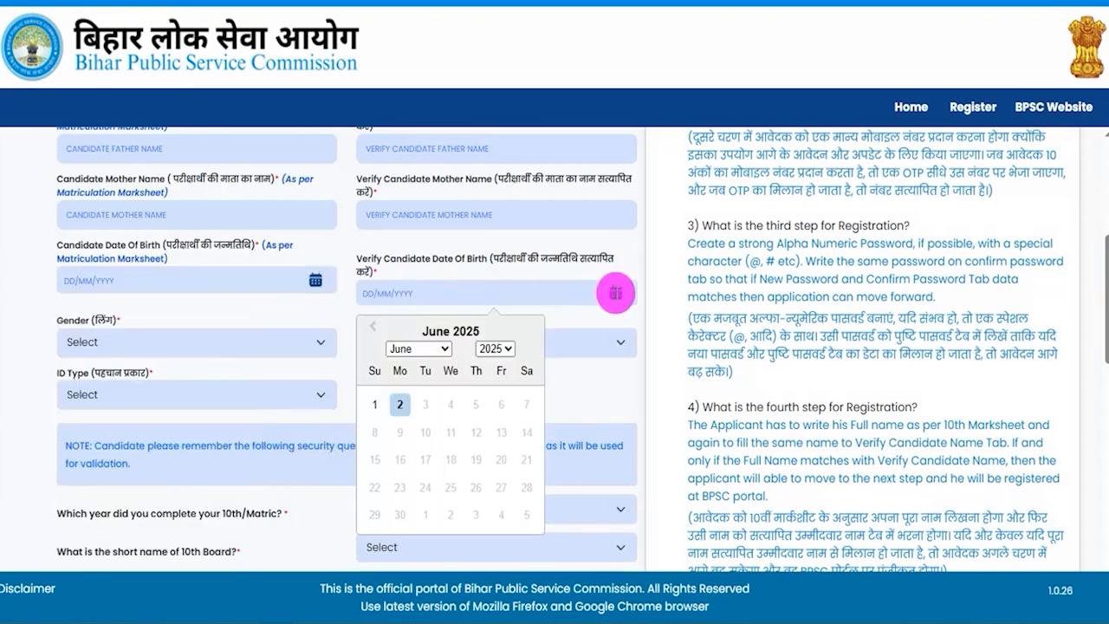
left_click(638, 379)
- Set both Gender and Verify Gender to Male
scroll(639, 379, "down", 2)
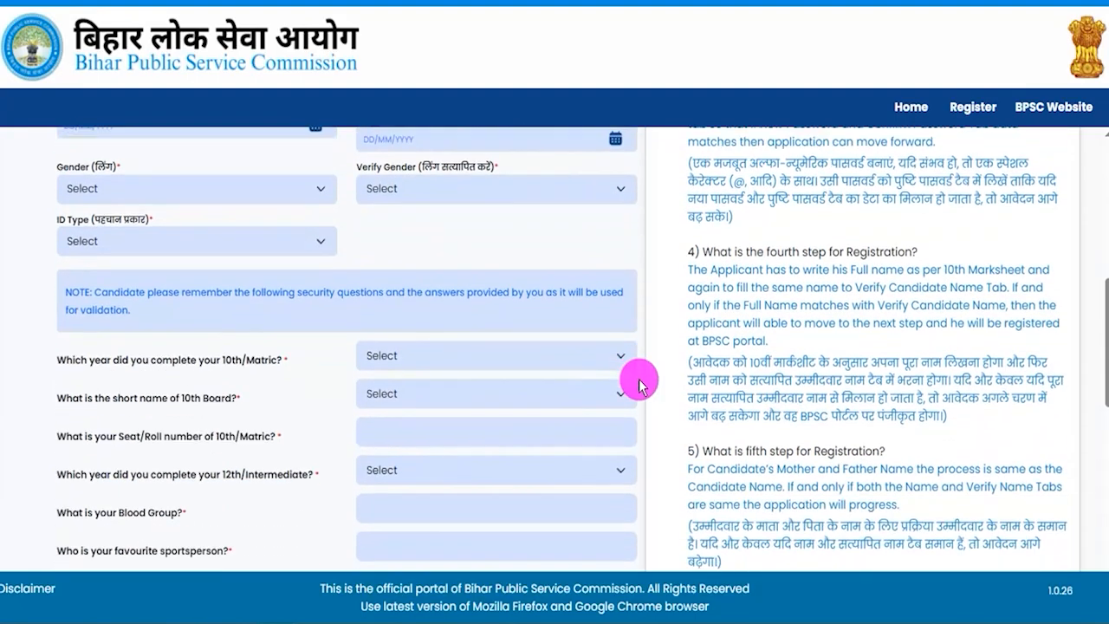
left_click(242, 177)
left_click(104, 223)
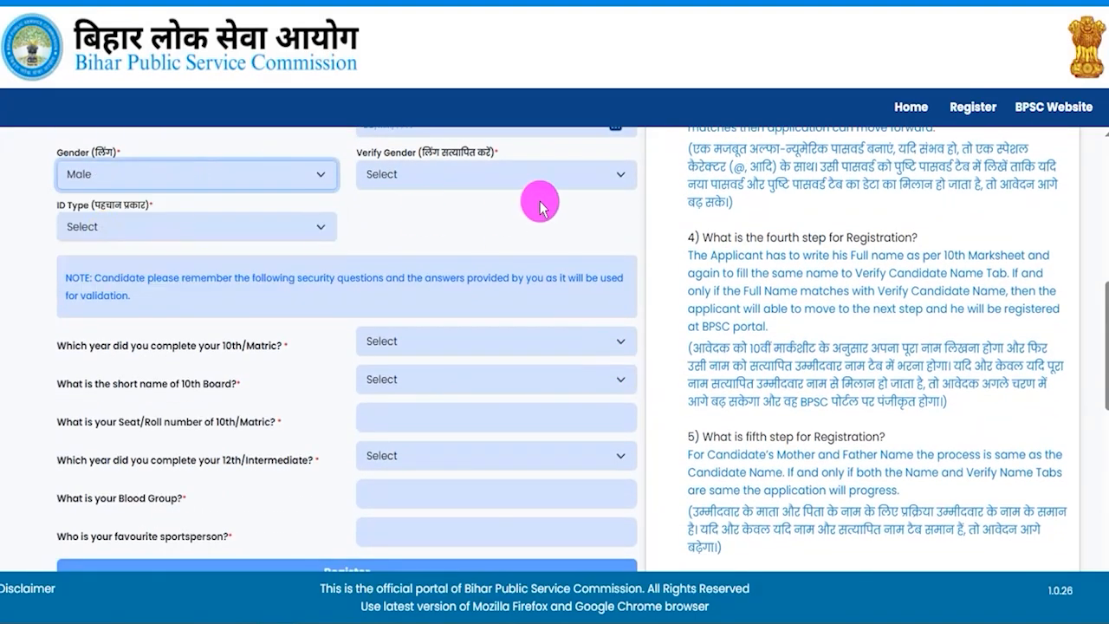
left_click(461, 180)
left_click(395, 226)
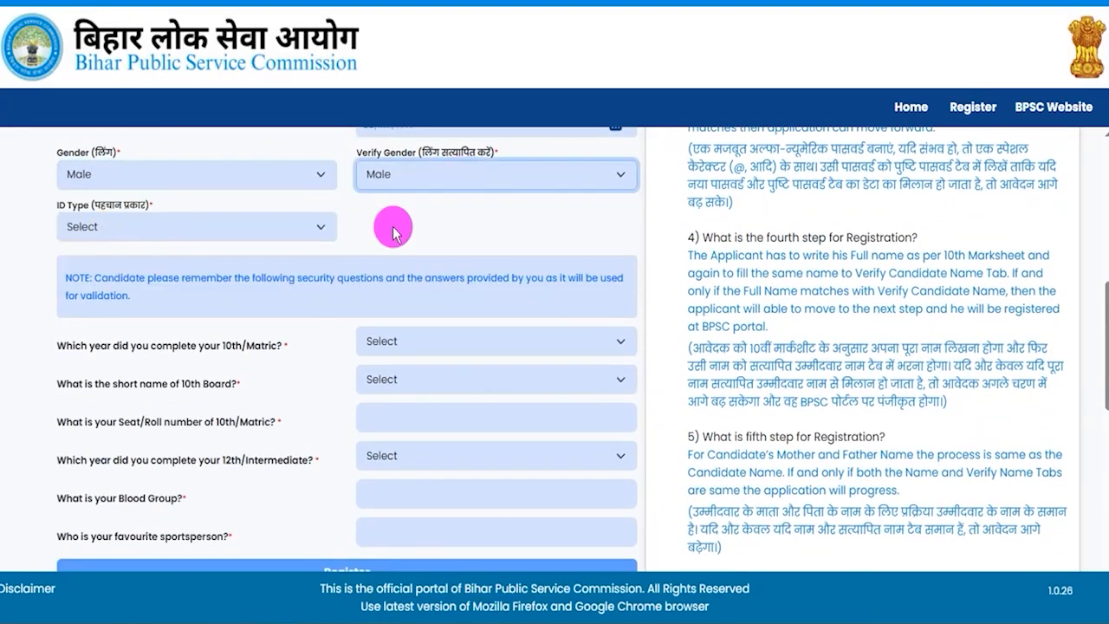
- Set the ID Type to Aadhaar Card and point out the Verify Aadhaar No. field
left_click(136, 223)
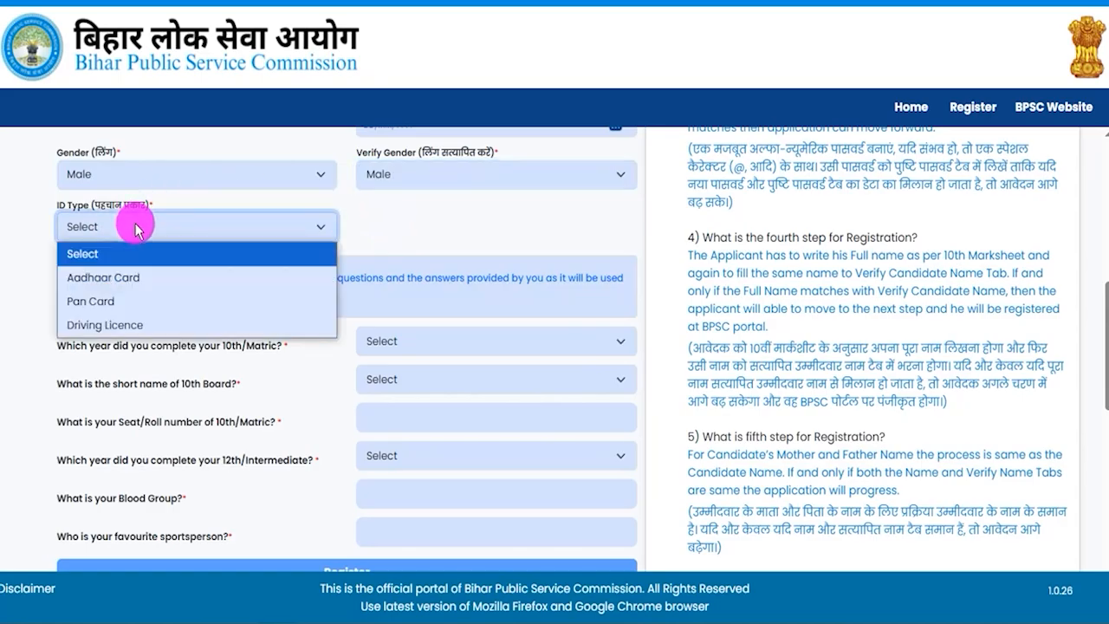
left_click(116, 279)
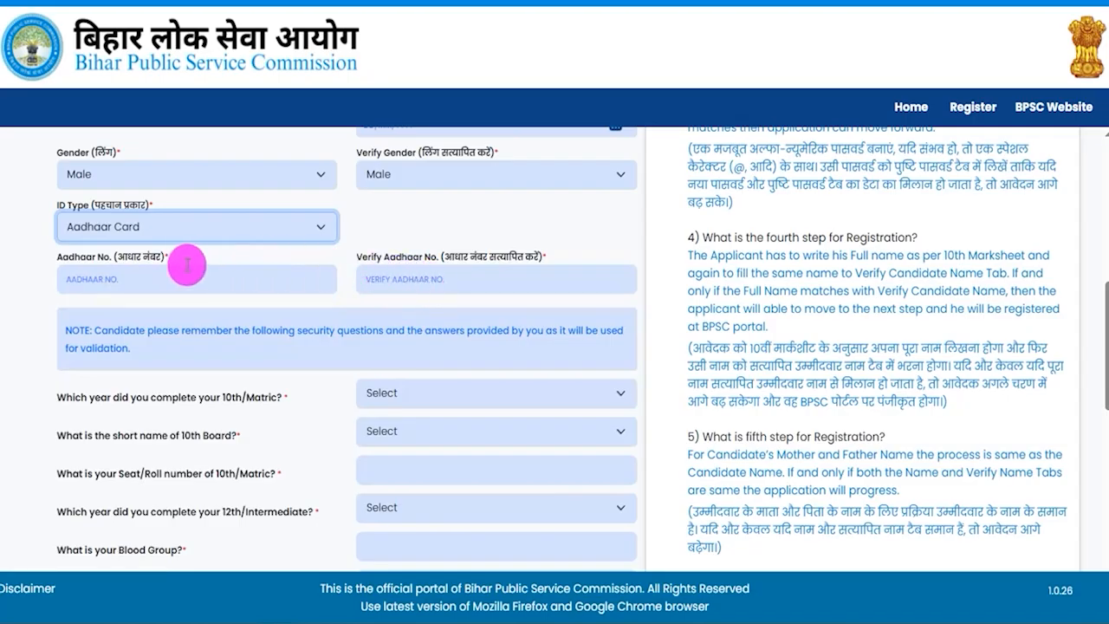
left_click(450, 279)
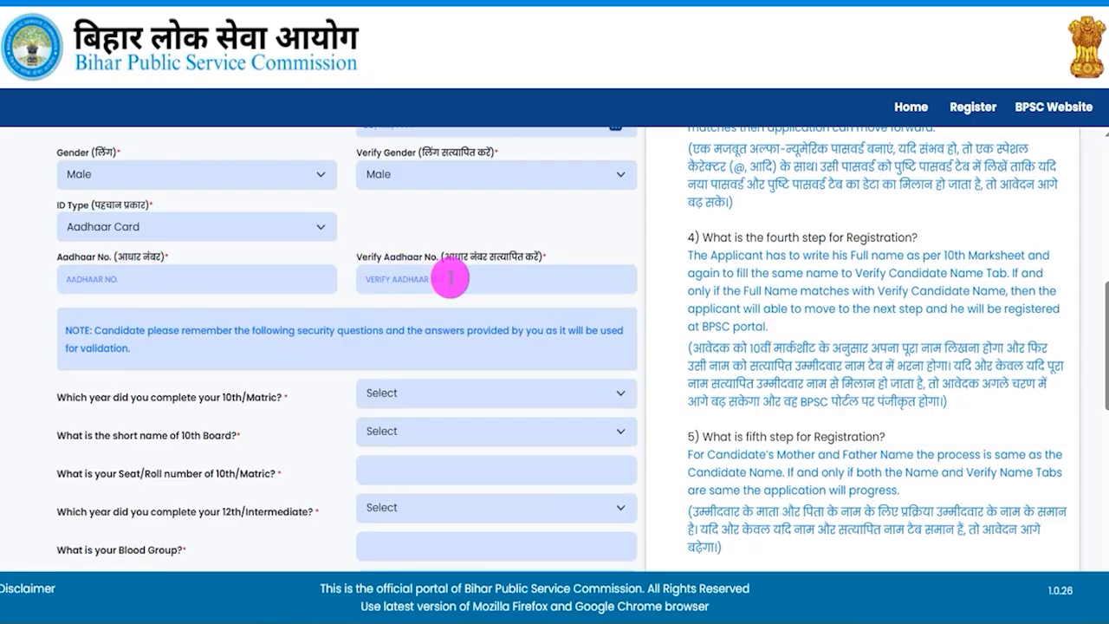
scroll(379, 293, "down", 2)
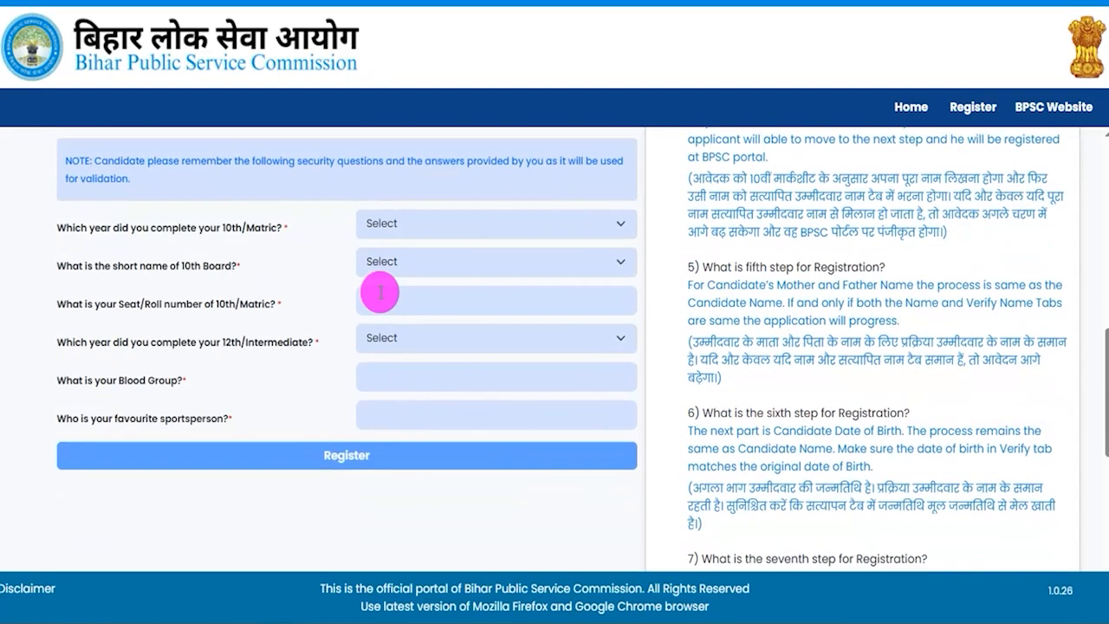
left_click_drag(107, 228, 194, 232)
left_click(388, 223)
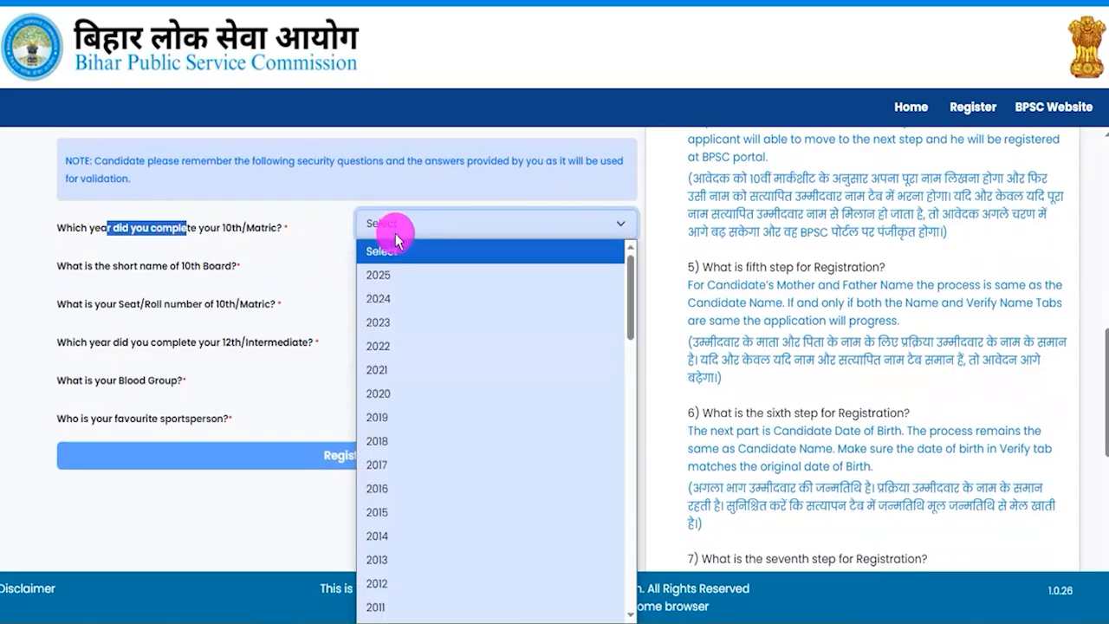
scroll(423, 448, "down", 12)
scroll(424, 448, "up", 12)
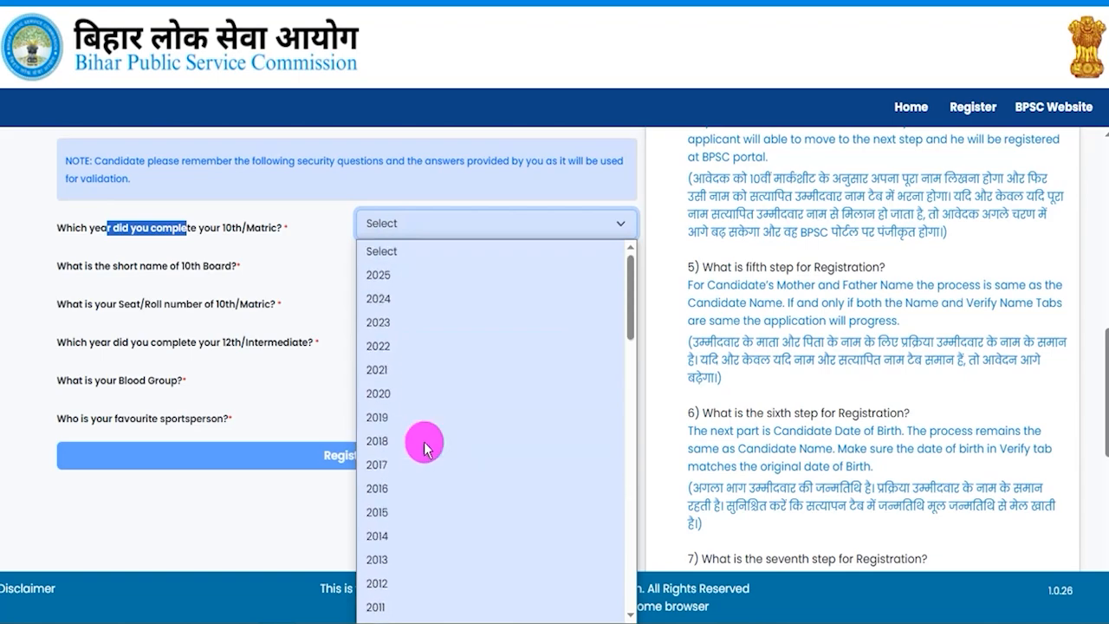
left_click(383, 511)
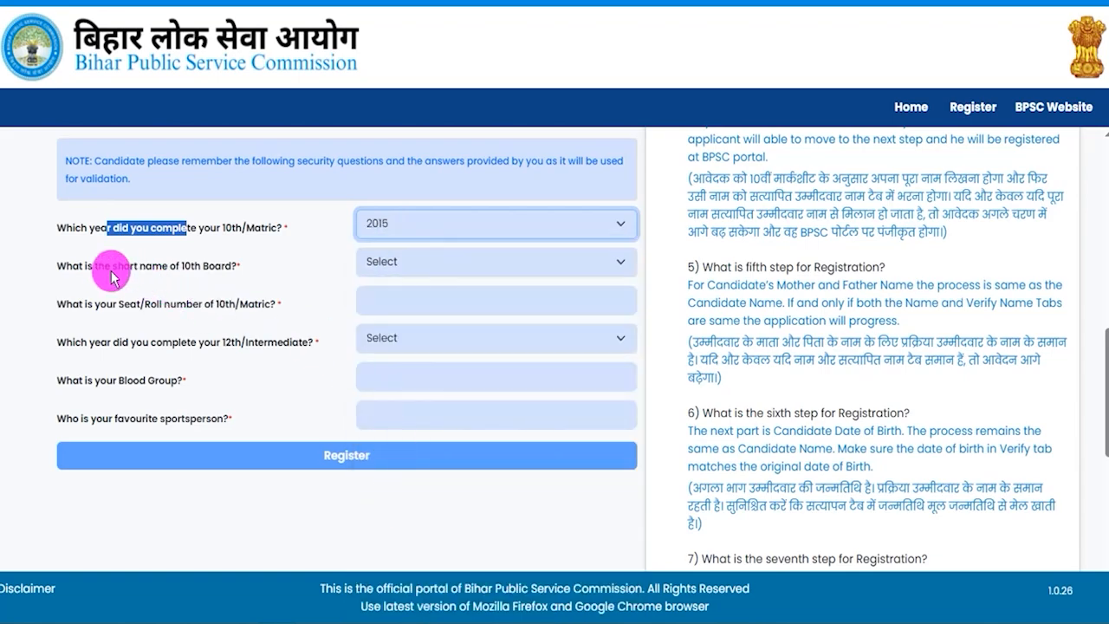
- Choose CBSE as the short name of the 10th Board and highlight the 10th seat/roll number question
left_click_drag(112, 266, 163, 271)
left_click(400, 260)
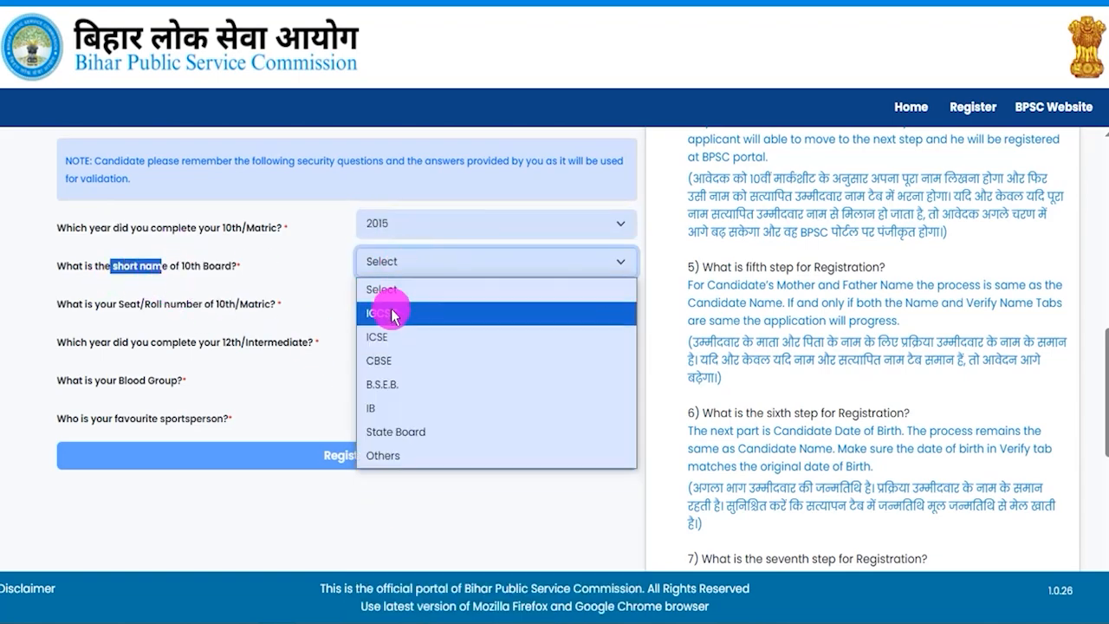
left_click(385, 361)
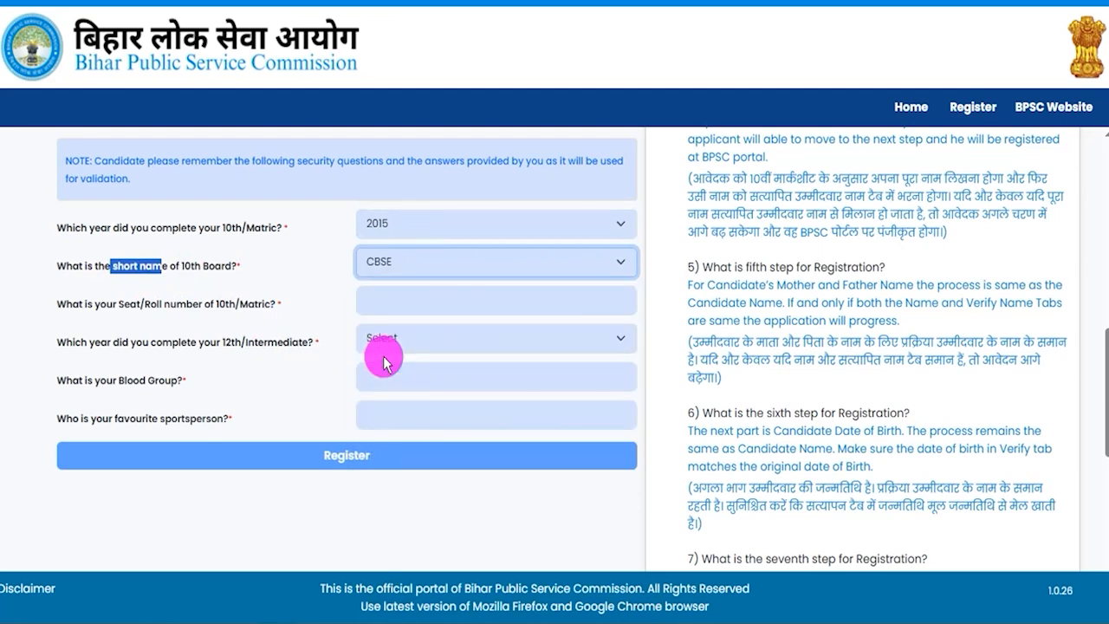
left_click_drag(86, 303, 215, 304)
left_click(421, 303)
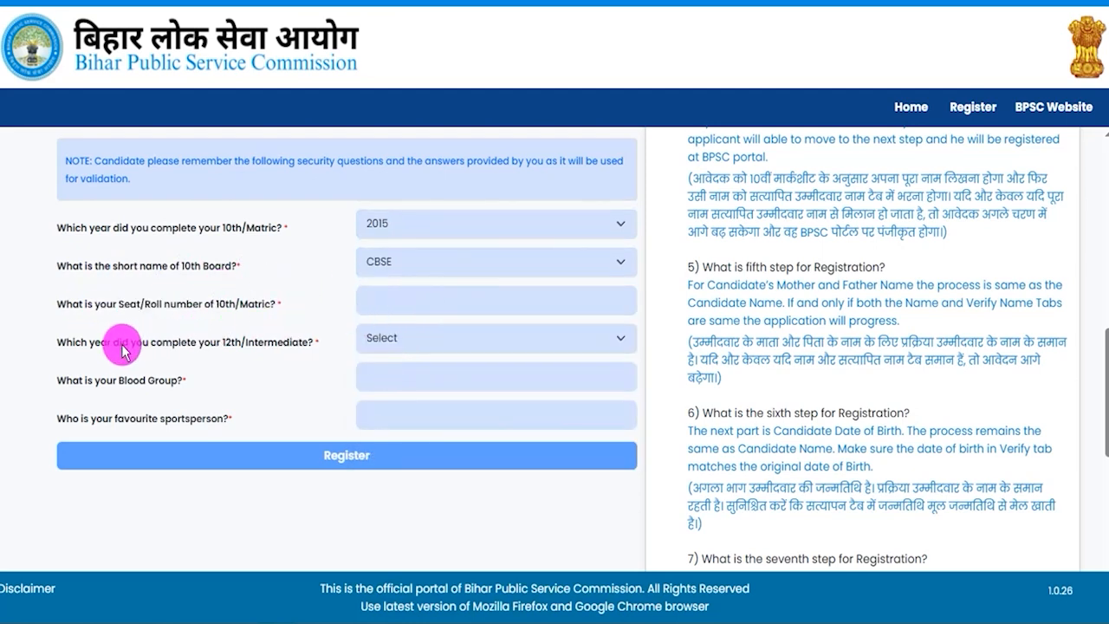
- Highlight the 12th/Intermediate completion year question and set its answer to 2017
left_click_drag(113, 343, 231, 343)
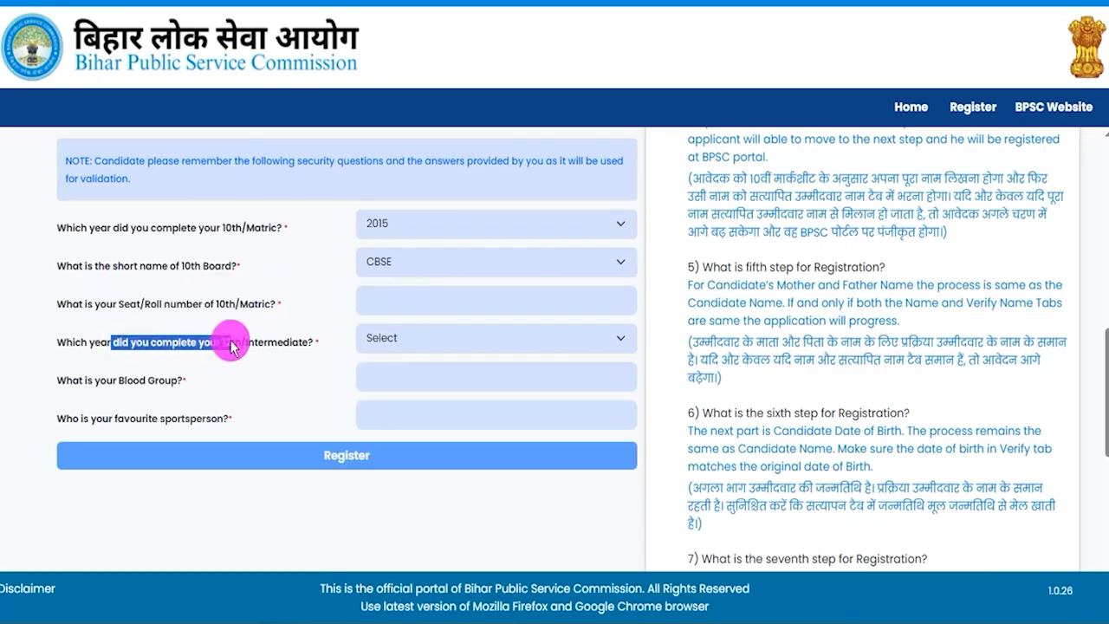
left_click(410, 341)
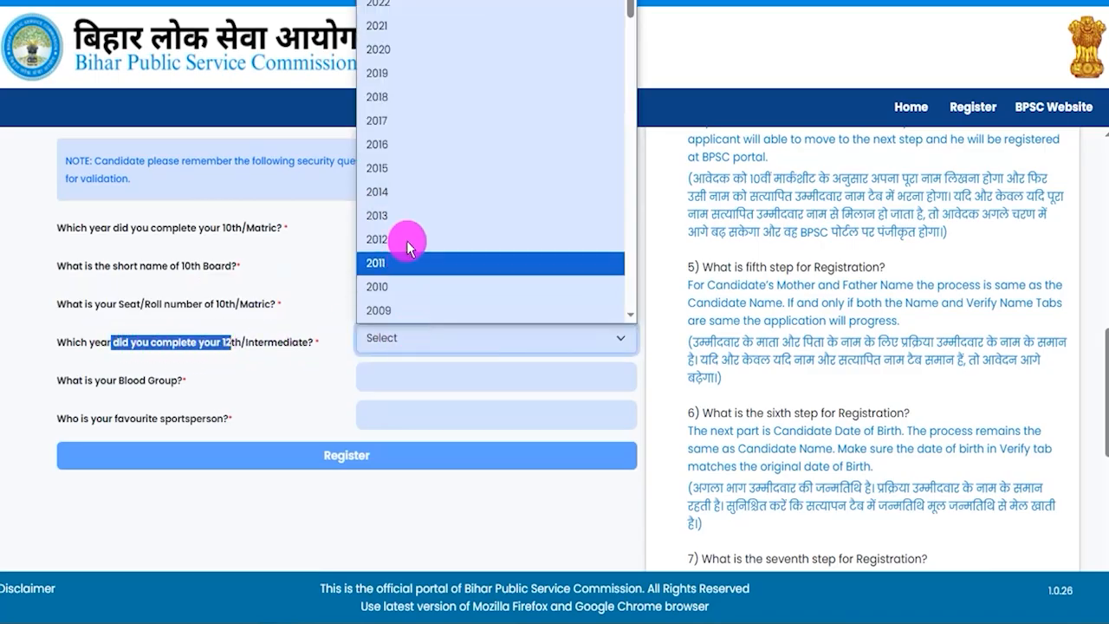
left_click(404, 121)
- Highlight the blood group and favourite sportsperson questions and point out their answer fields
left_click_drag(86, 380, 148, 380)
left_click(399, 378)
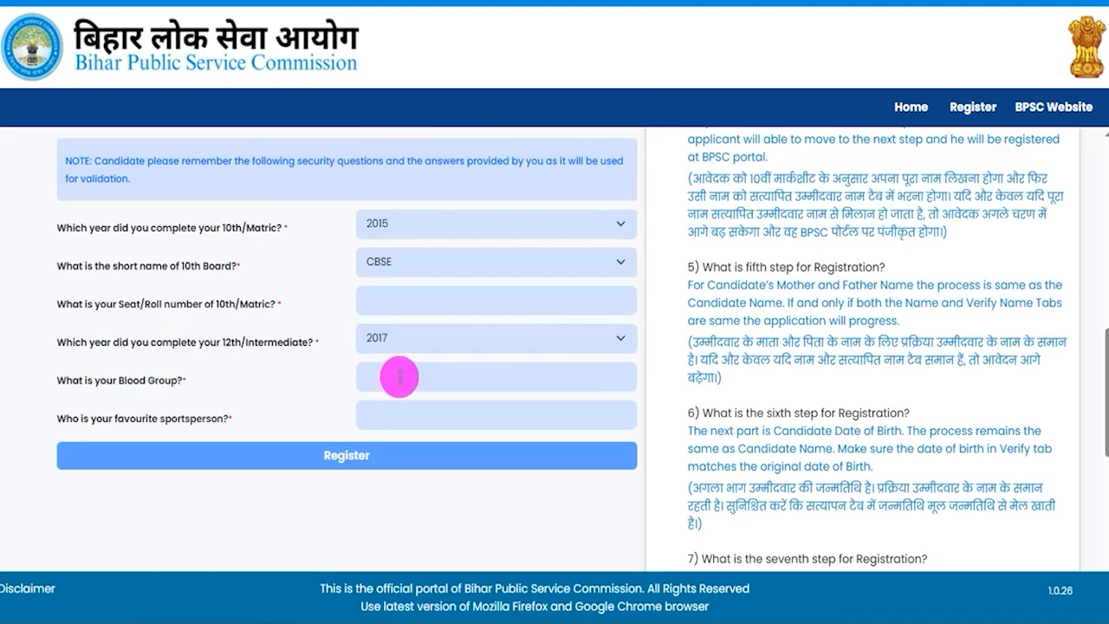
left_click_drag(80, 419, 199, 422)
left_click(408, 418)
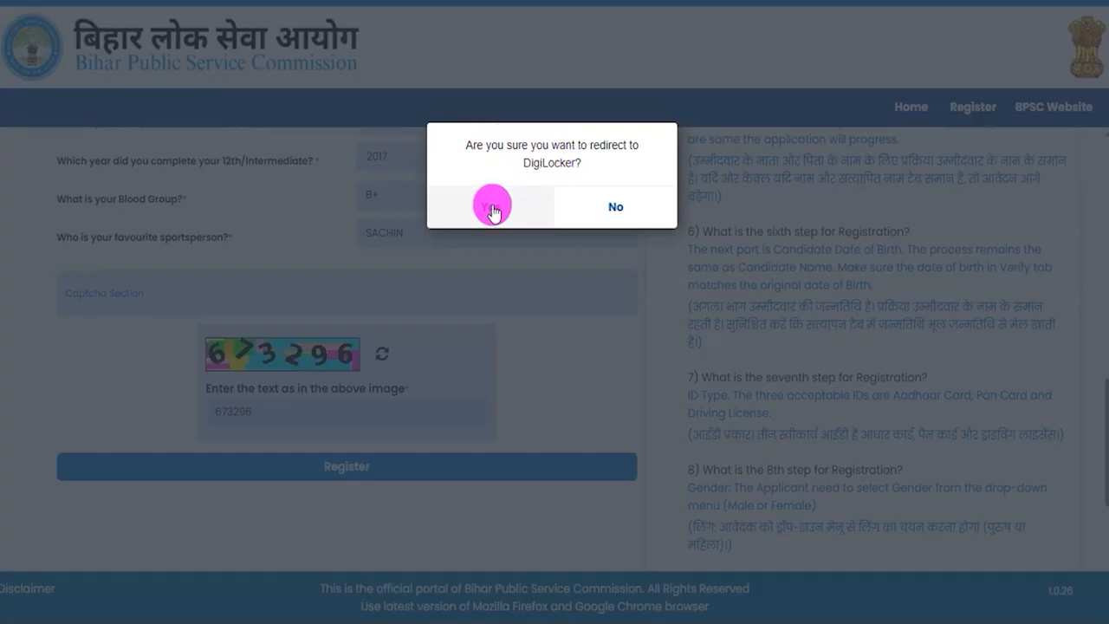
- Confirm the redirect to DigiLocker and look at its username sign-in before returning to the mobile sign-in
left_click(490, 208)
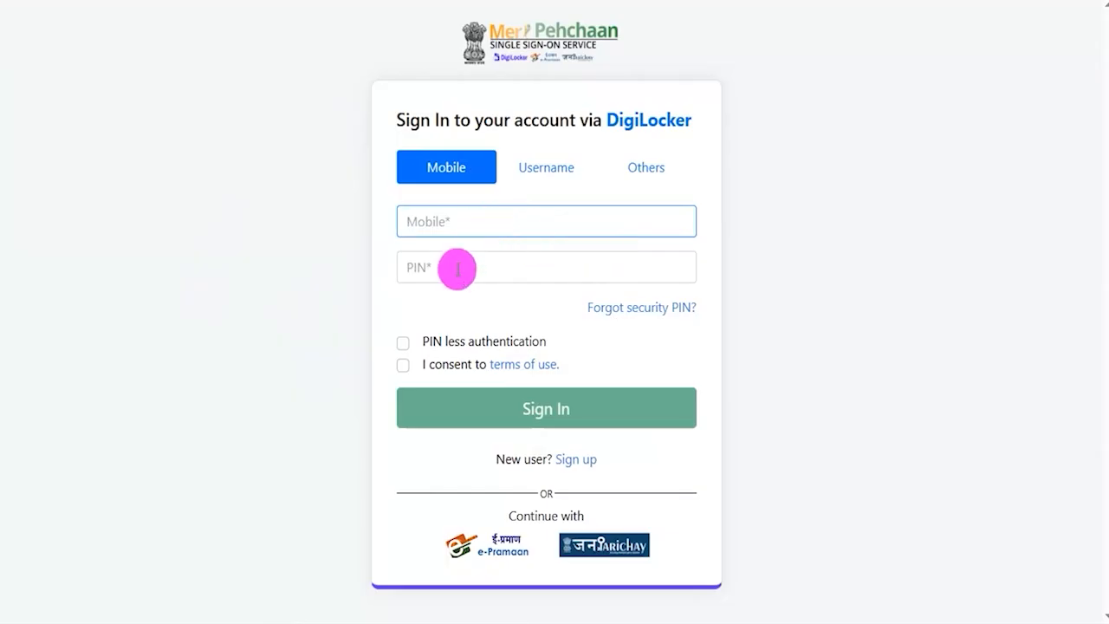
left_click(538, 174)
left_click(453, 177)
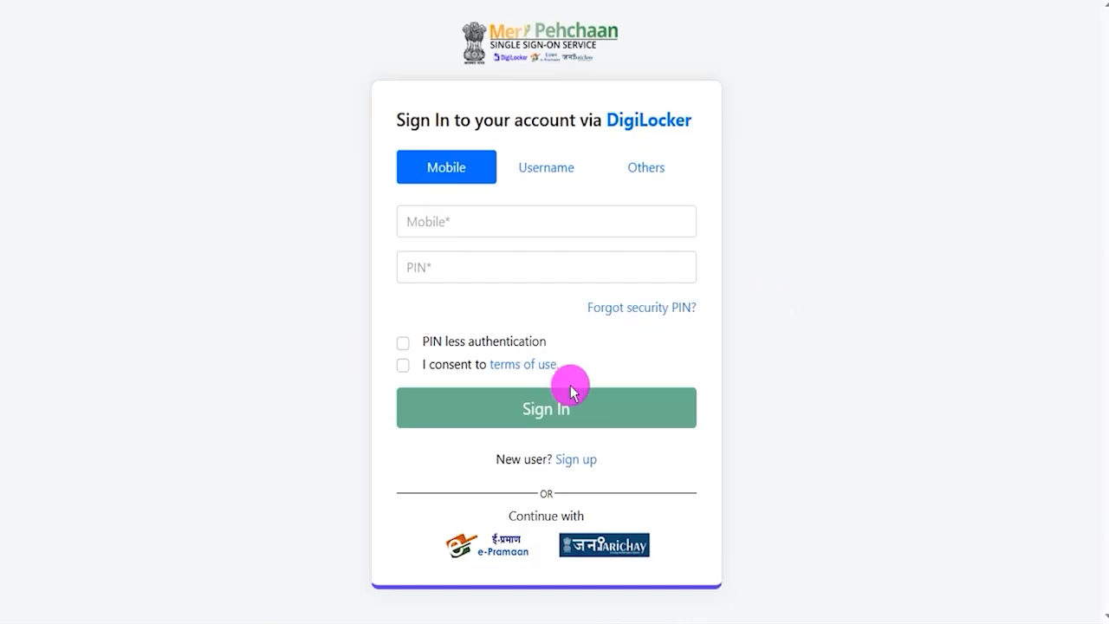
- Open the DigiLocker sign-up form, go through its mobile, name, date of birth, username and PIN fields, and return to the existing-account sign-in
left_click(576, 461)
left_click(474, 169)
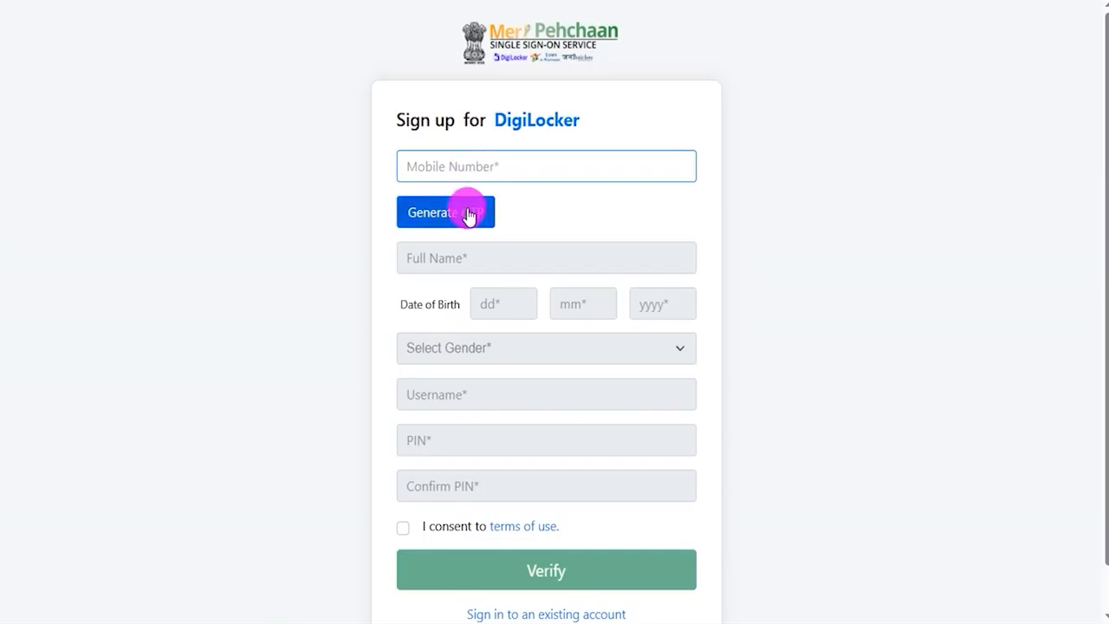
left_click(450, 252)
left_click(510, 304)
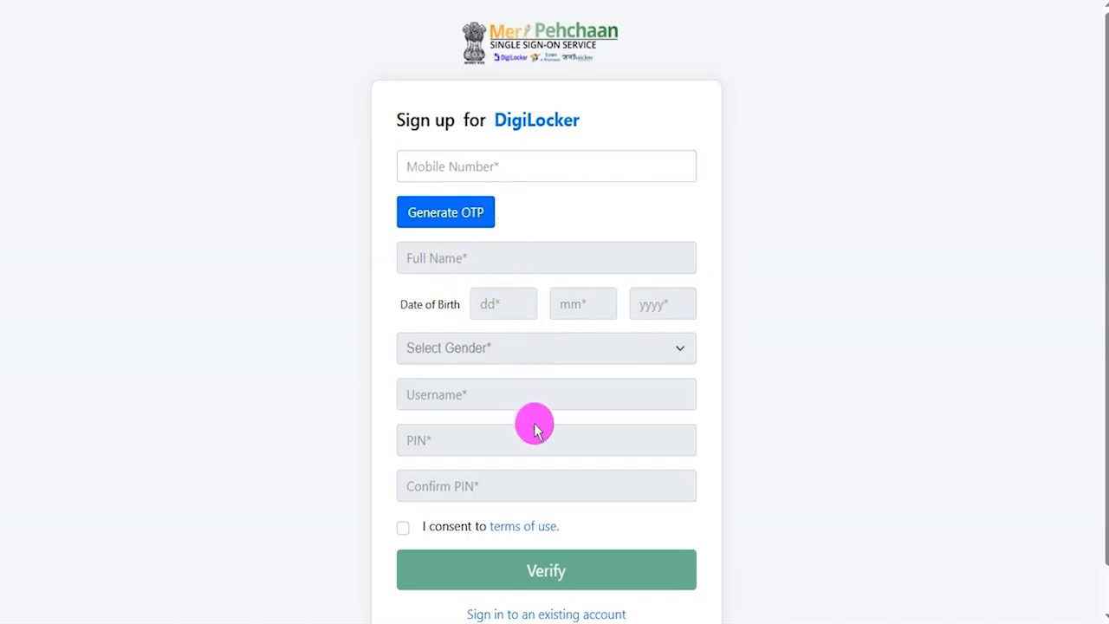
left_click(549, 401)
left_click(503, 488)
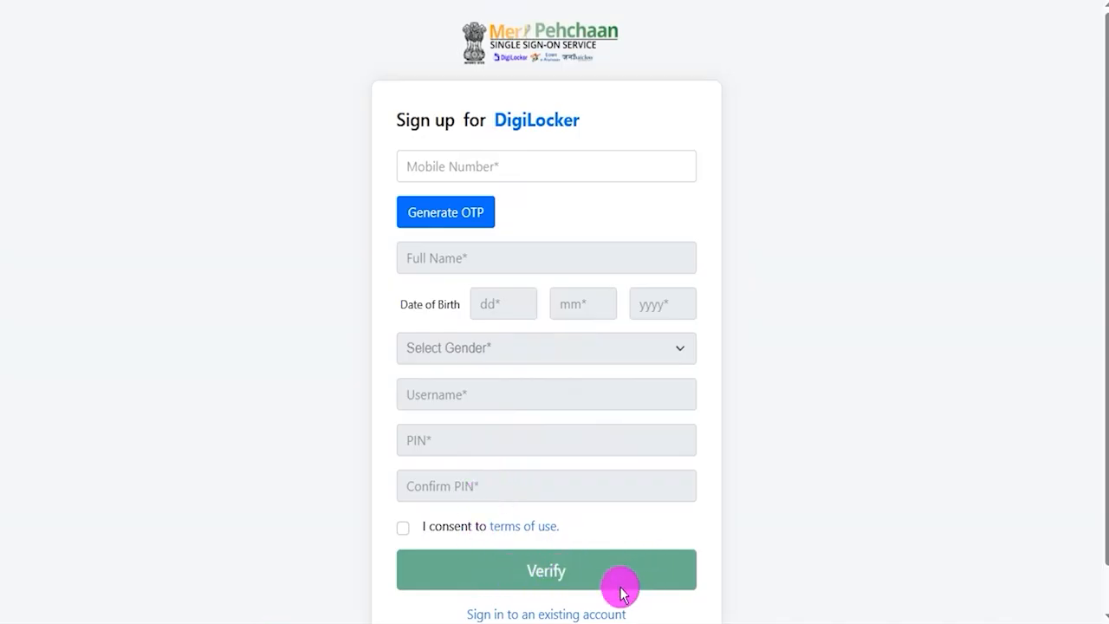
left_click(579, 614)
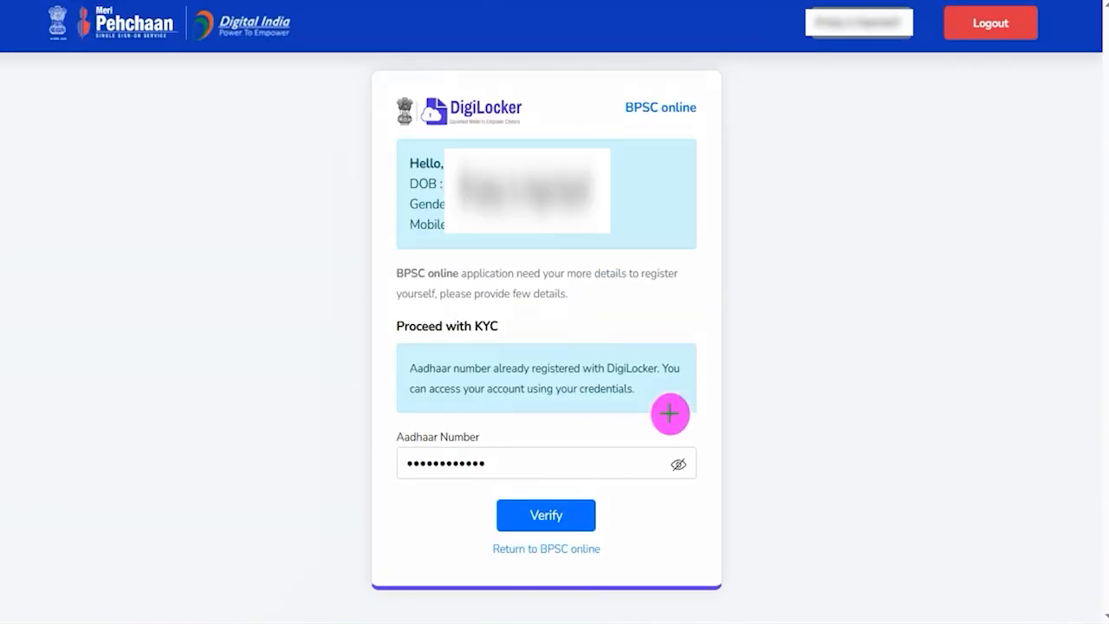
- Mark the Verify and Return to BPSC online options on the KYC page and confirm returning to BPSC online
mouse_move(397, 525)
left_mouse_down()
mouse_move(486, 539)
mouse_move(595, 579)
mouse_move(677, 577)
mouse_move(674, 567)
left_mouse_up()
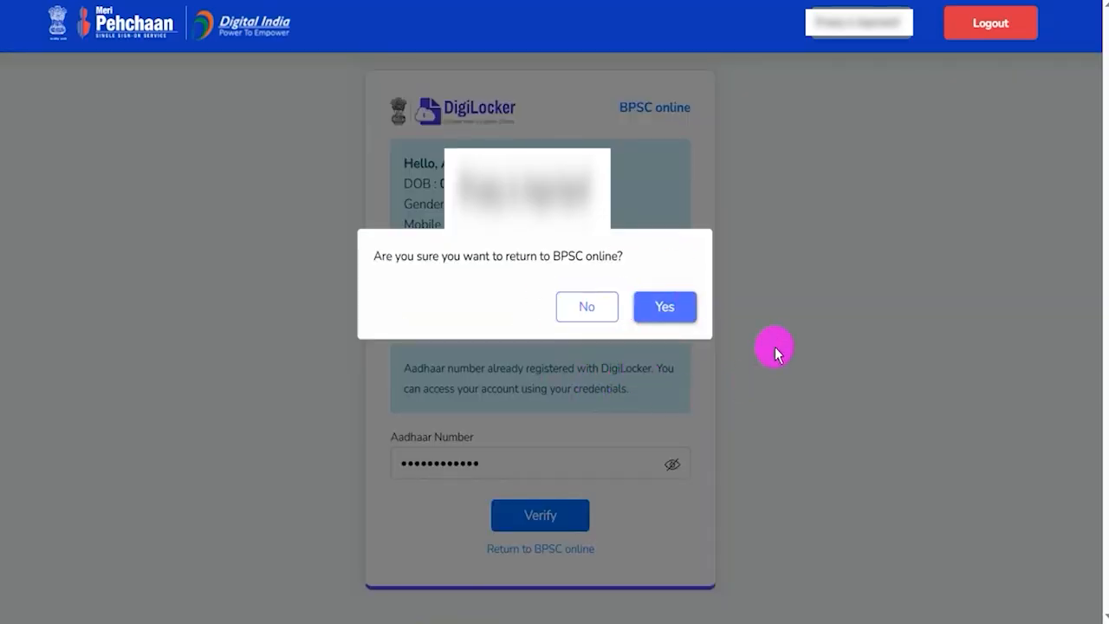
left_click(673, 310)
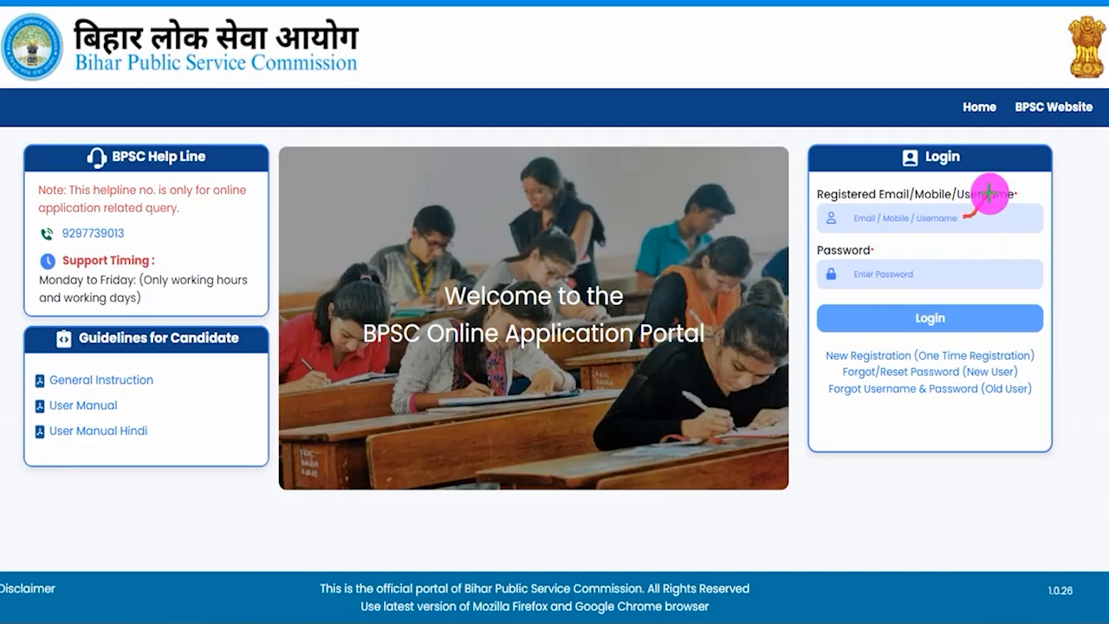
- Mark the Password field and the Login control in red ink and submit the login
left_click_drag(944, 272, 993, 228)
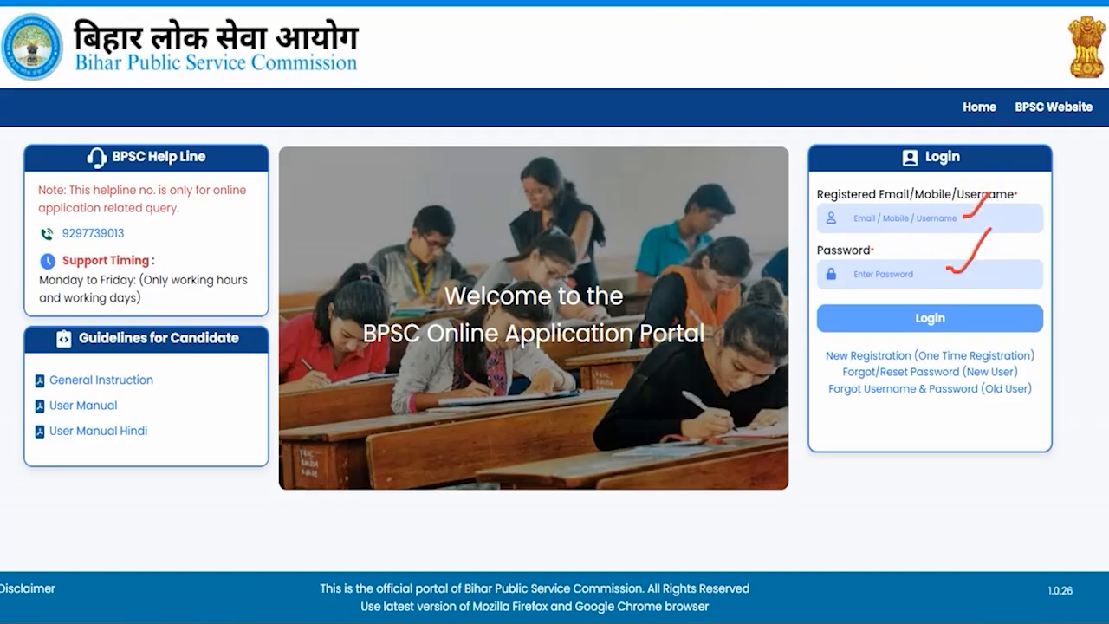
left_click_drag(1071, 301, 964, 319)
left_click(963, 318)
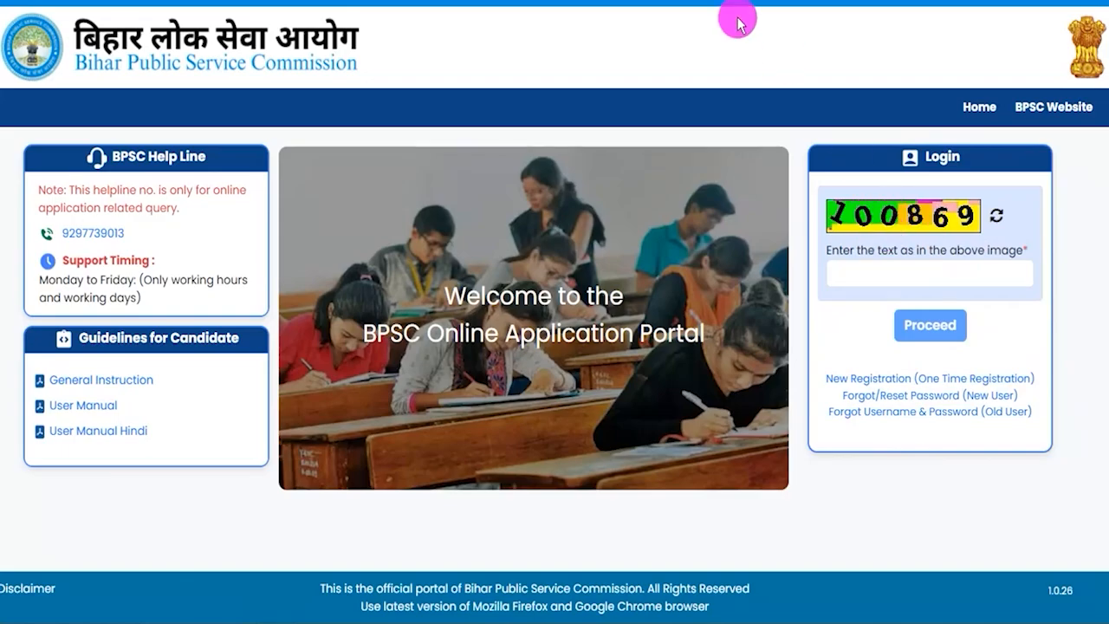
- Mark the captcha field and Proceed control in red ink and decline the redirect to DigiLocker
left_click_drag(949, 275, 1006, 224)
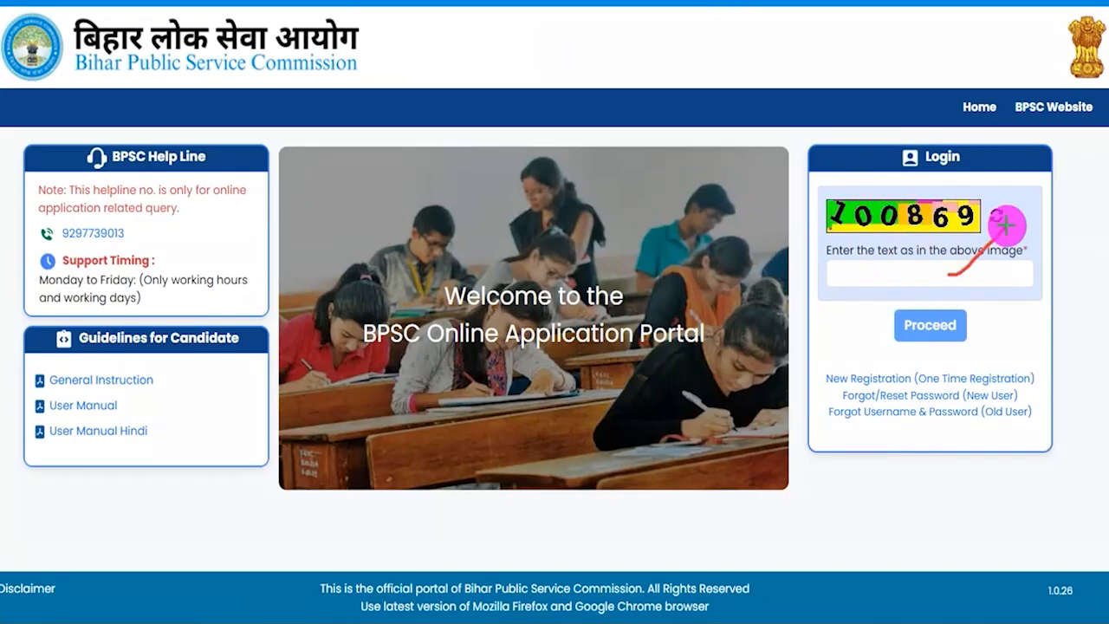
mouse_move(910, 302)
left_mouse_down()
mouse_move(872, 305)
mouse_move(892, 349)
mouse_move(981, 343)
left_mouse_up()
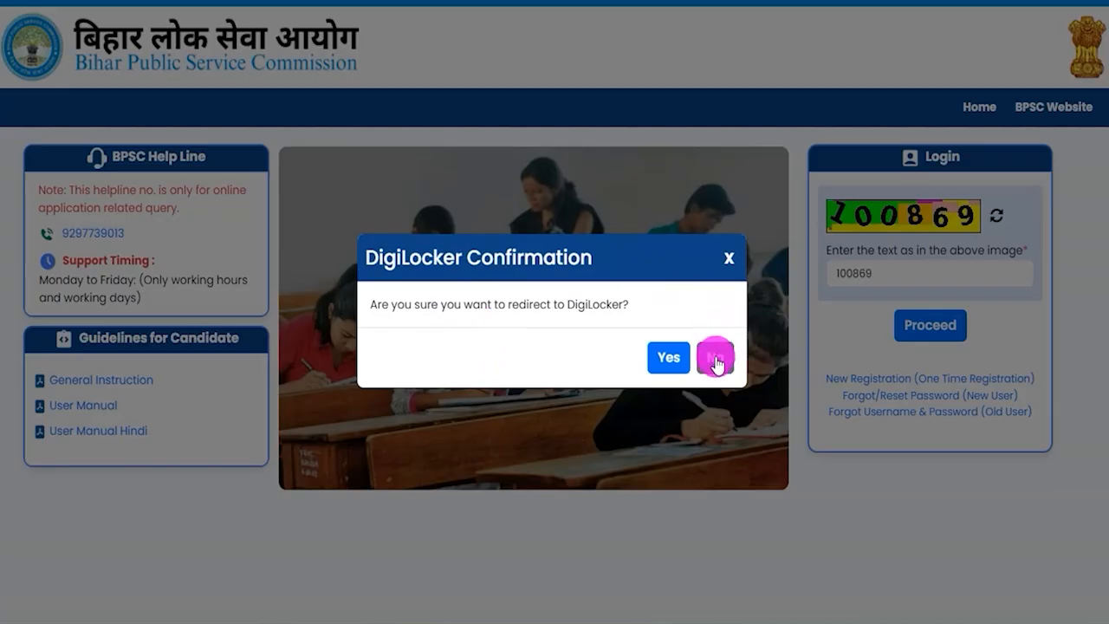
left_click(715, 361)
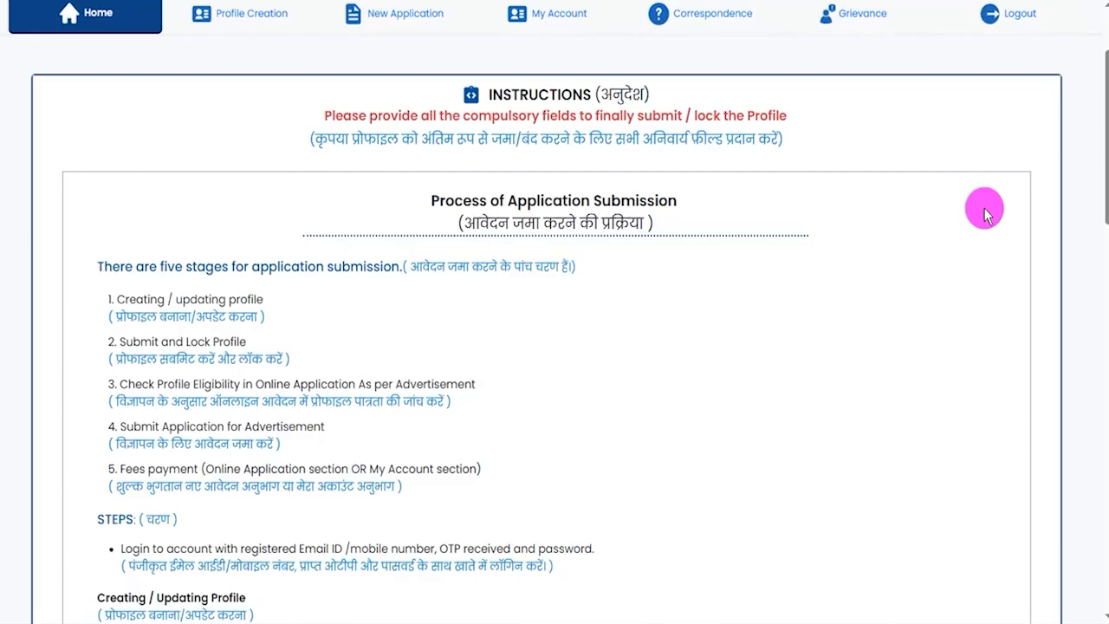
- Mark the listed application submission stages in red ink and open Profile Creation
left_click_drag(205, 267, 174, 309)
left_click_drag(193, 369, 246, 381)
left_click_drag(195, 424, 232, 430)
left_click_drag(222, 468, 254, 469)
left_click(277, 469)
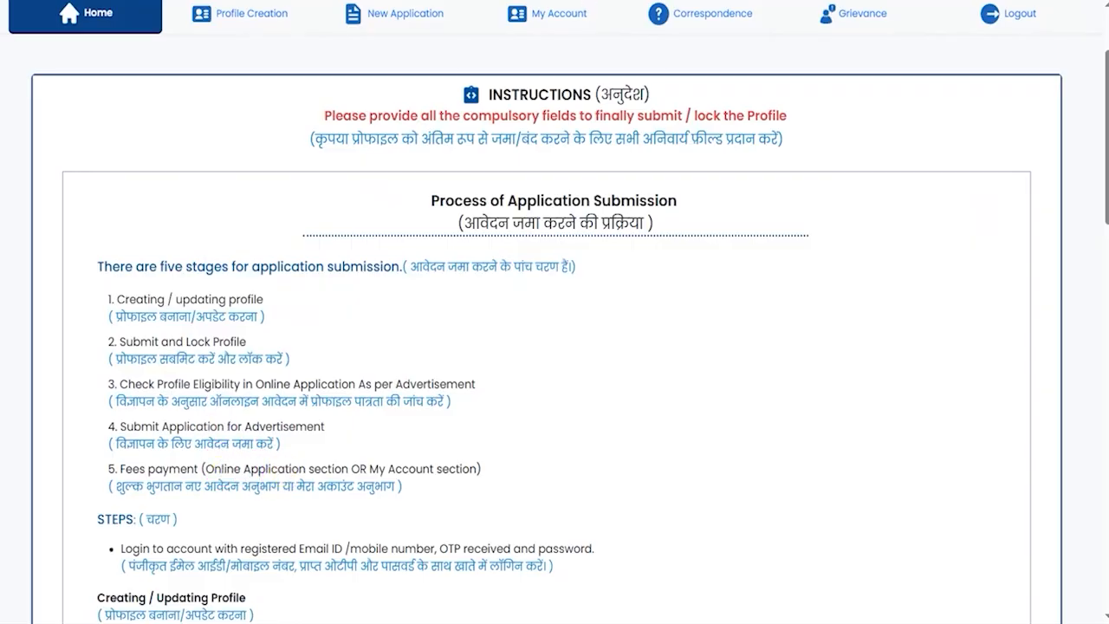
left_click(246, 26)
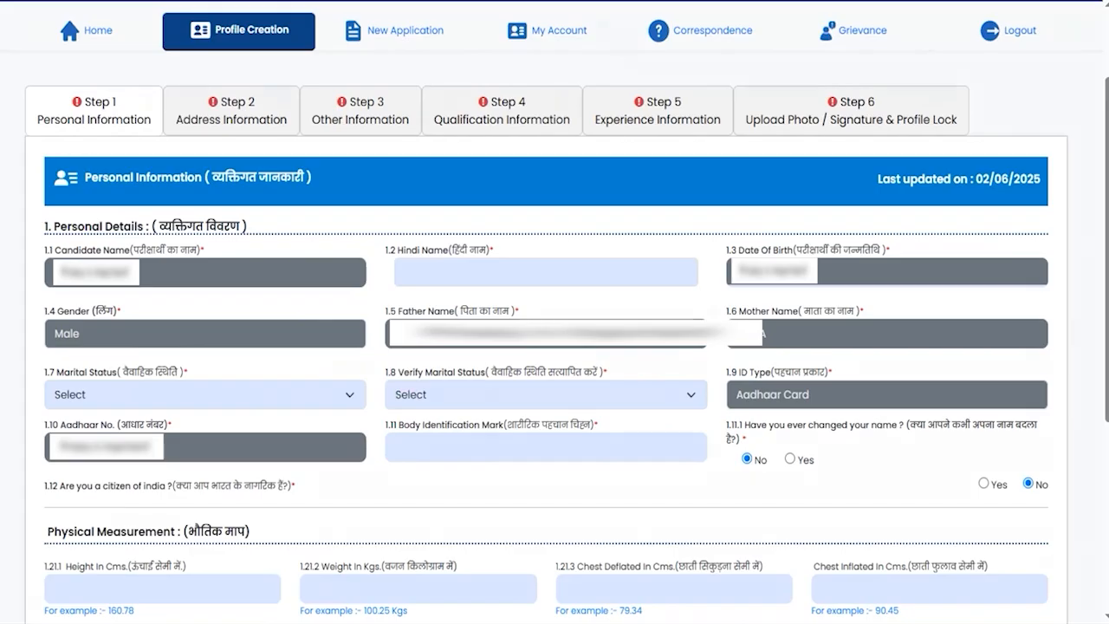
- Tick all six profile step headings in red ink and underline the Candidate Name field
left_click_drag(137, 105, 157, 97)
left_click_drag(268, 108, 299, 86)
left_click_drag(392, 109, 427, 90)
left_click_drag(554, 103, 582, 90)
left_click_drag(720, 108, 749, 84)
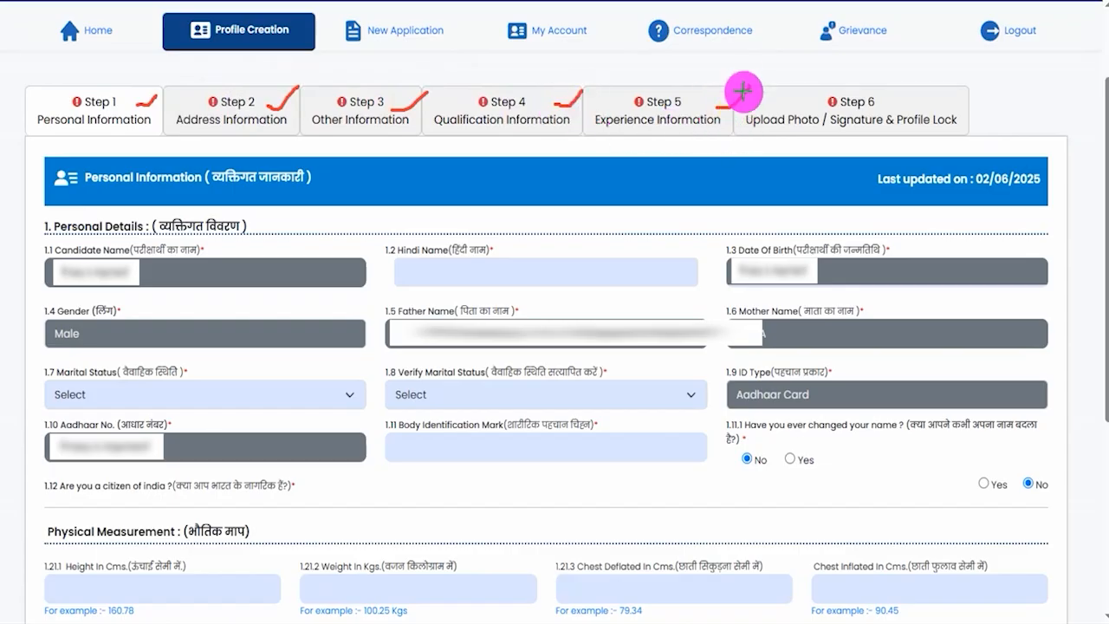
left_click_drag(934, 105, 963, 89)
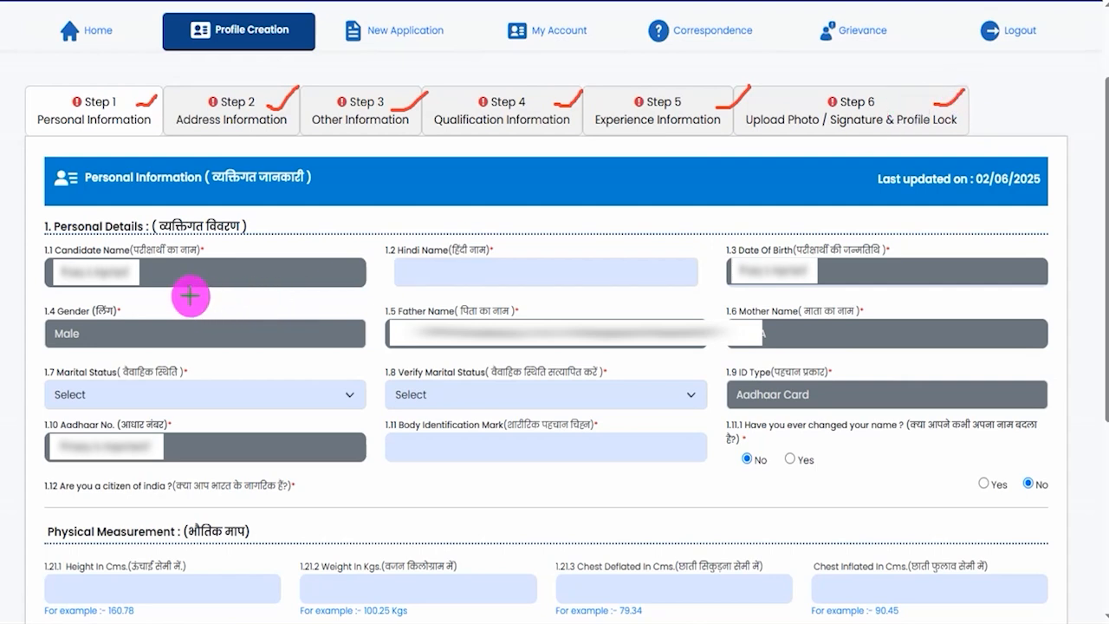
left_click_drag(176, 283, 234, 282)
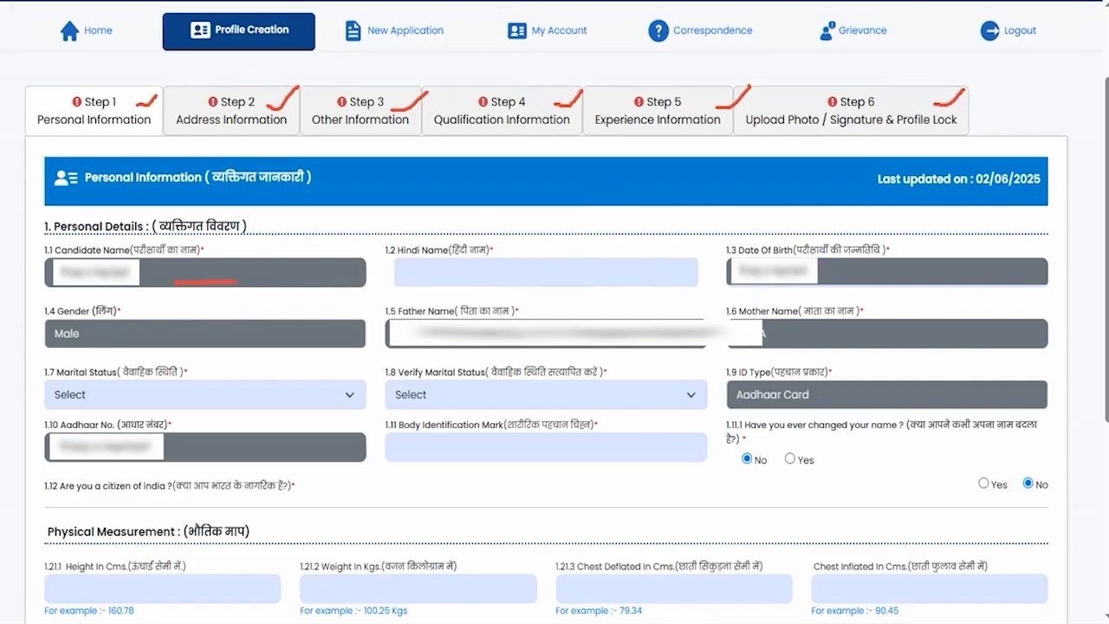
- Try Hindi transliteration of a sample name in the Hindi Name field and clear the entry
left_click(451, 268)
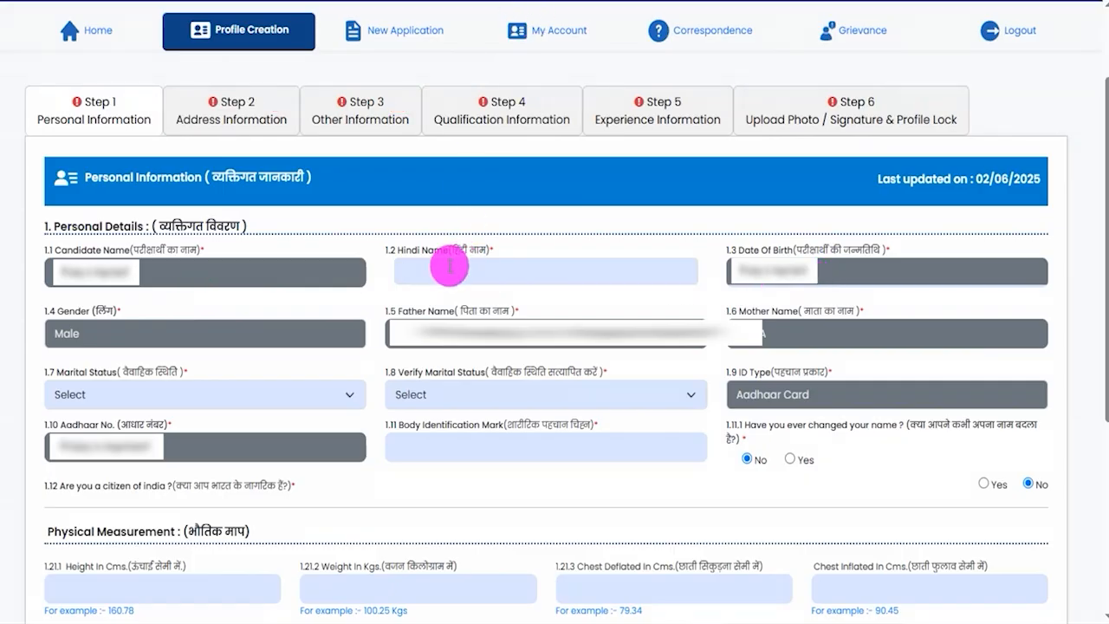
type("Ami")
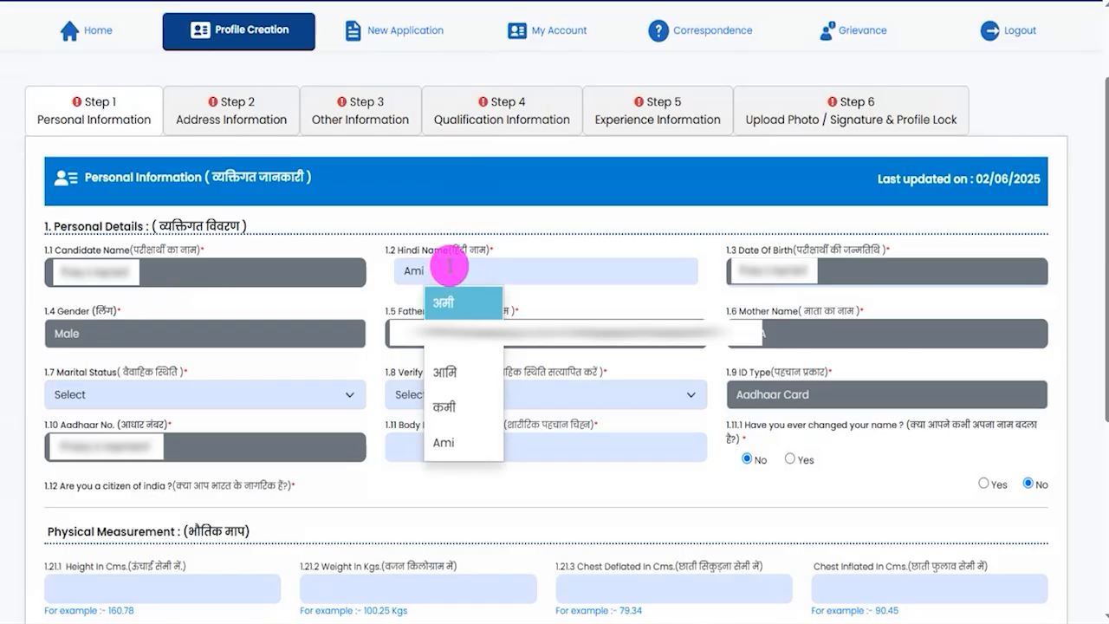
key("BackSpace")
key("BackSpace")
key("BackSpace")
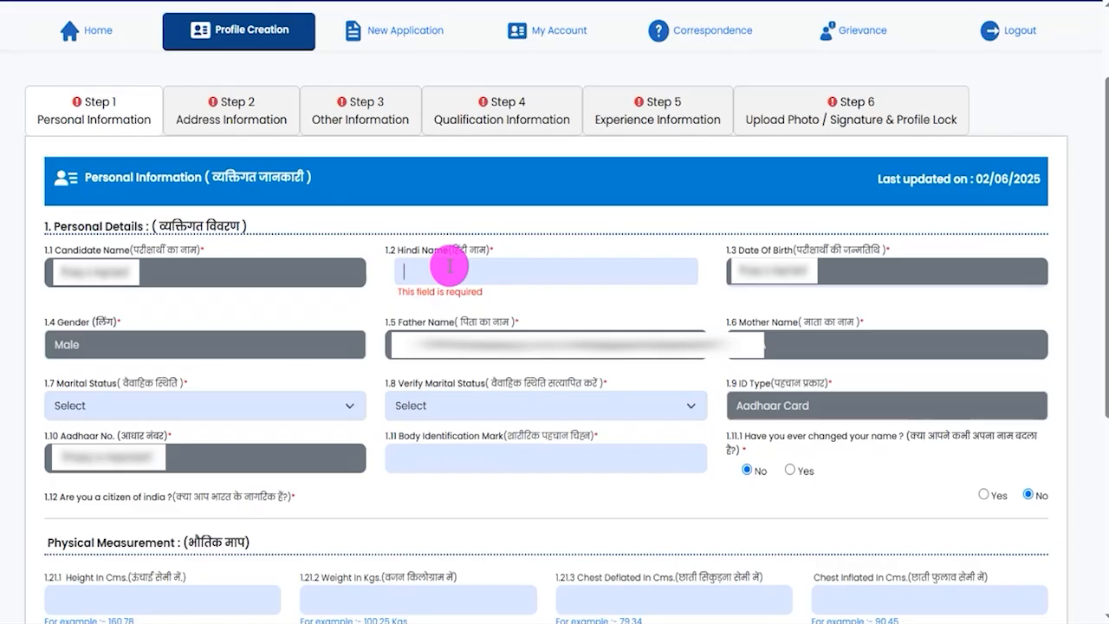
- Set both Marital Status and Verify Marital Status to Unmarried and place the cursor in the Body Identification Mark field
left_click(209, 415)
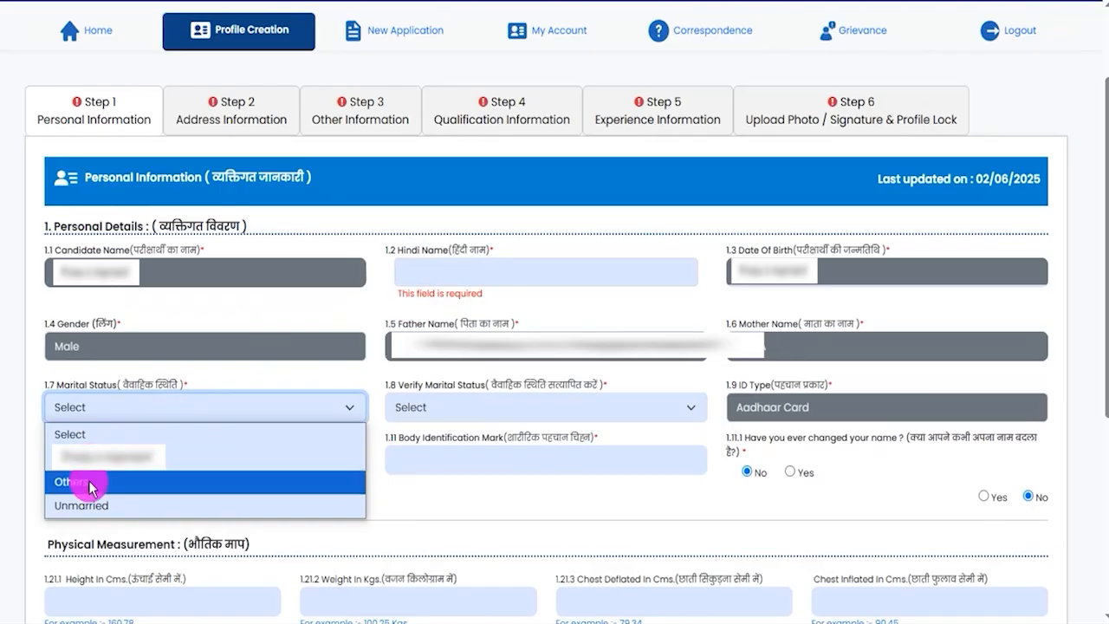
left_click(92, 506)
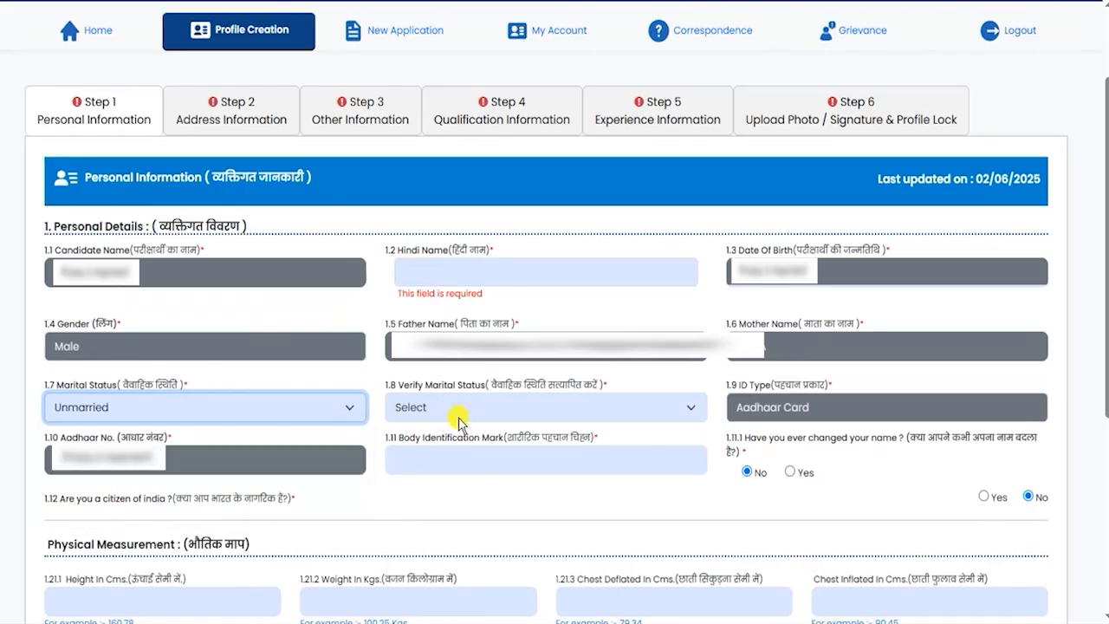
left_click(452, 416)
left_click(433, 505)
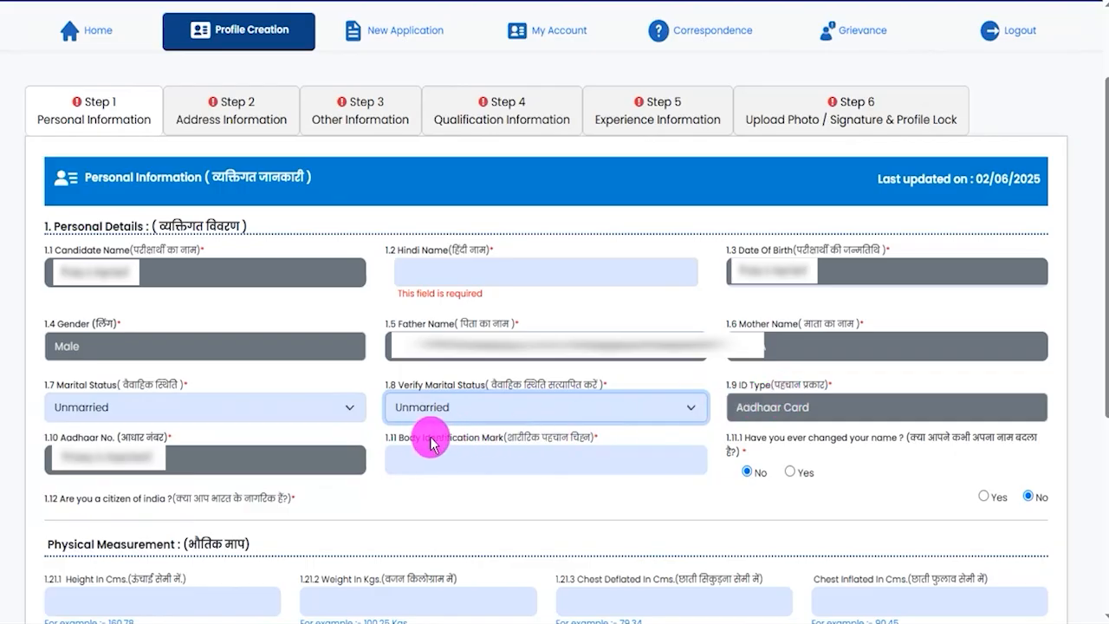
left_click_drag(405, 440, 453, 460)
left_click(470, 460)
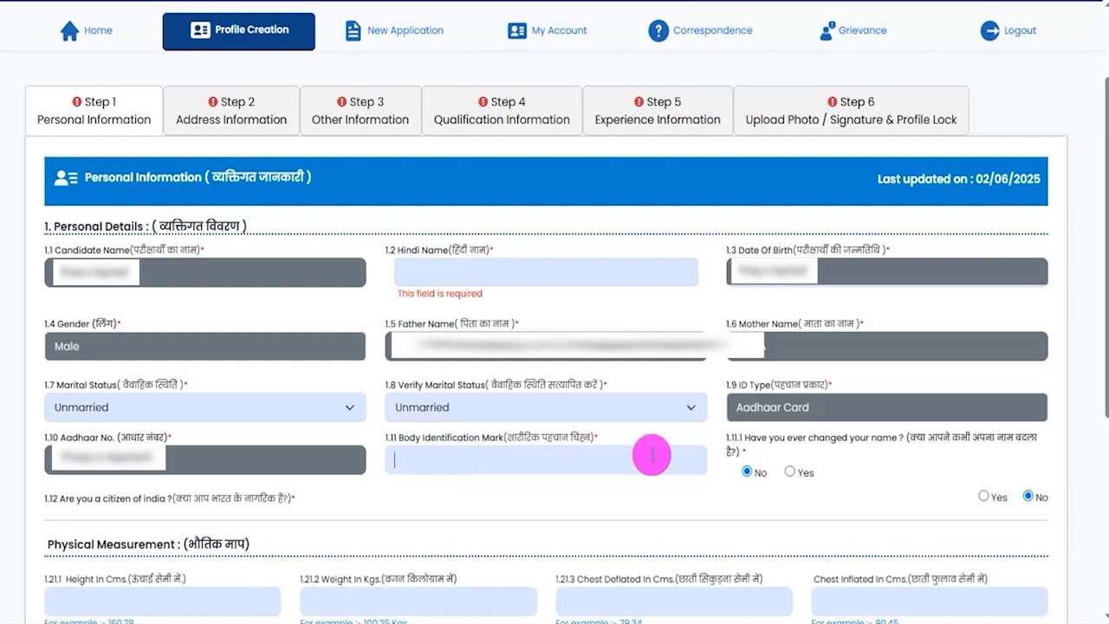
- Switch the changed-name question to Yes, visit the Changed Name field, and return the answer to No
left_click_drag(743, 438, 1009, 448)
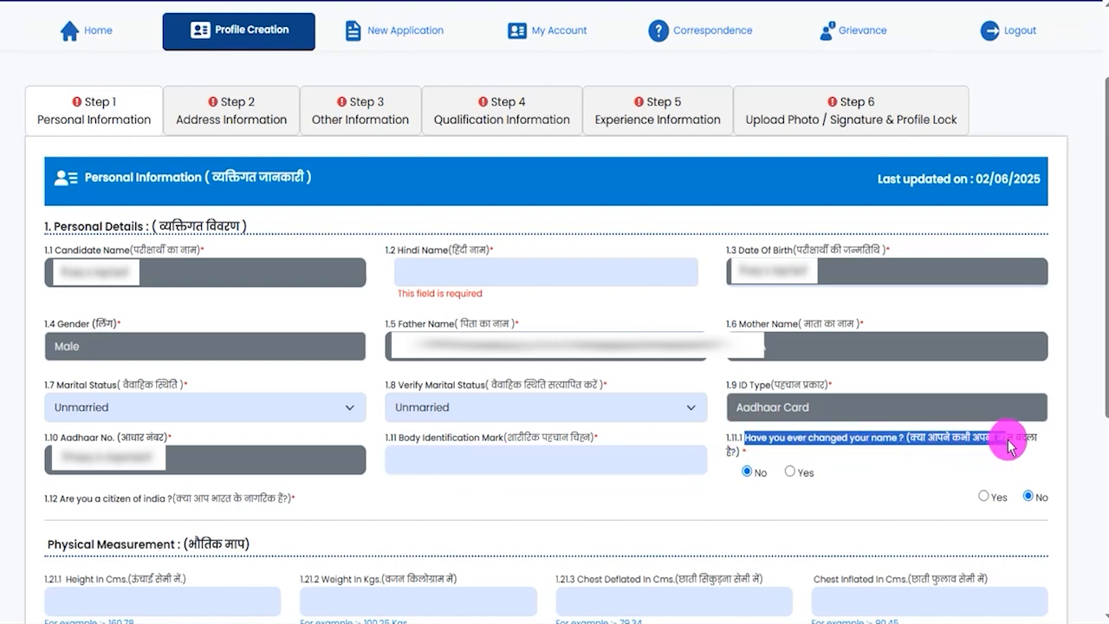
left_click(790, 473)
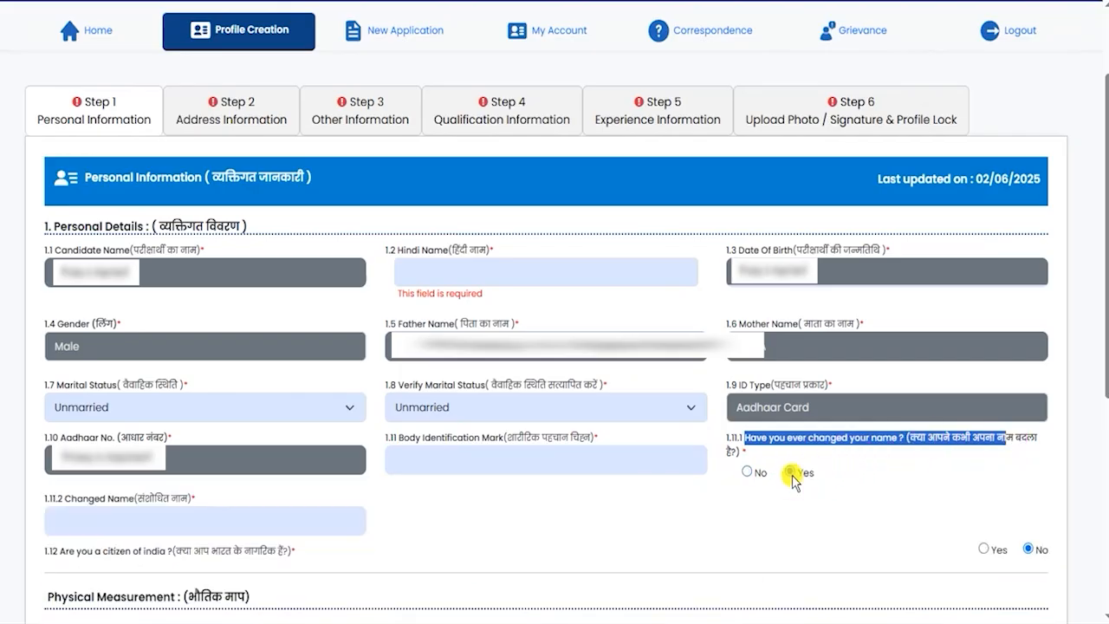
left_click(131, 520)
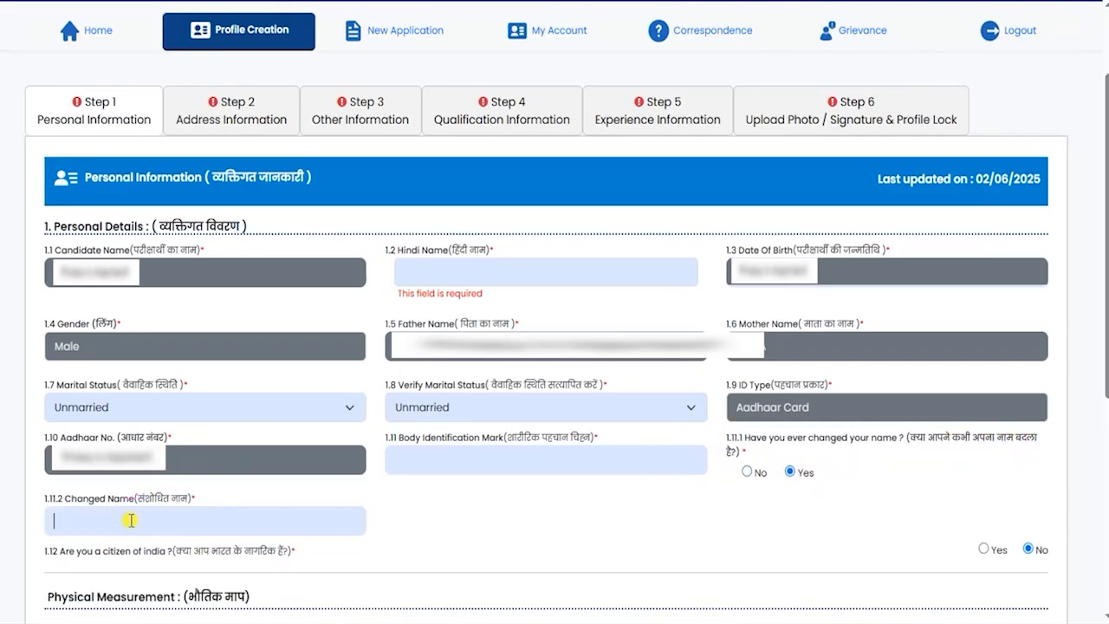
left_click(748, 473)
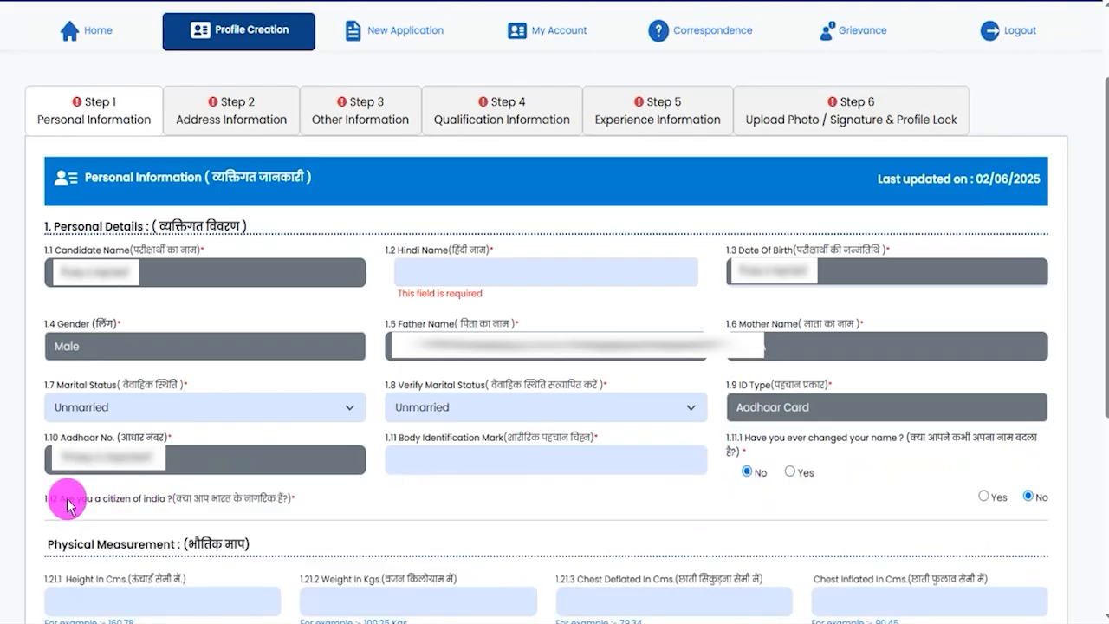
- Answer Yes to being a citizen of India and Yes to being a permanent resident of Bihar
left_click_drag(68, 506, 109, 501)
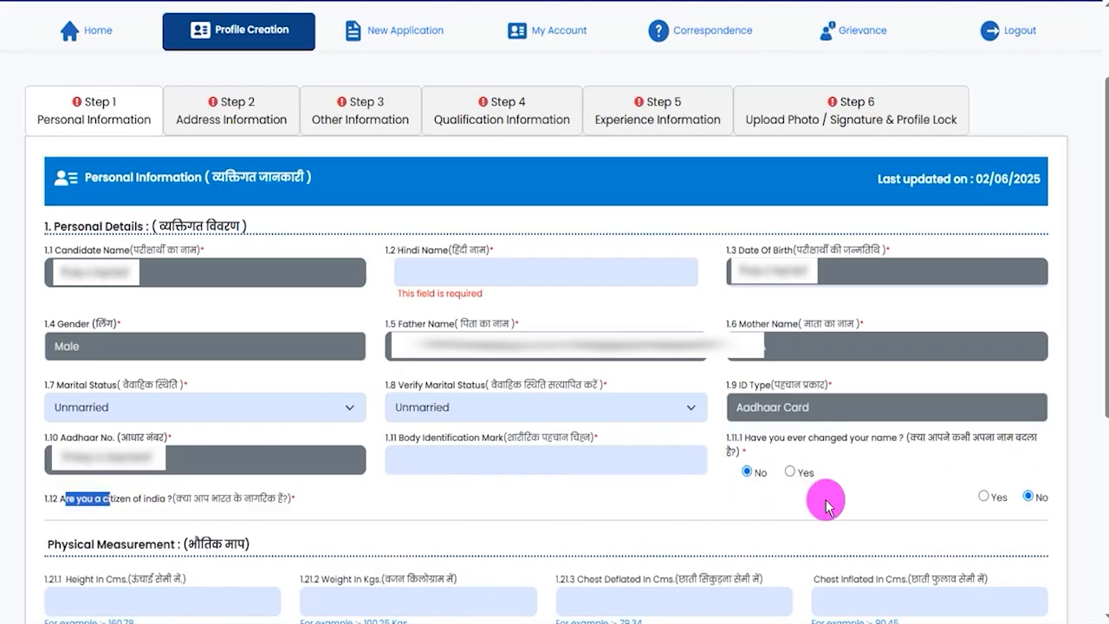
left_click(983, 499)
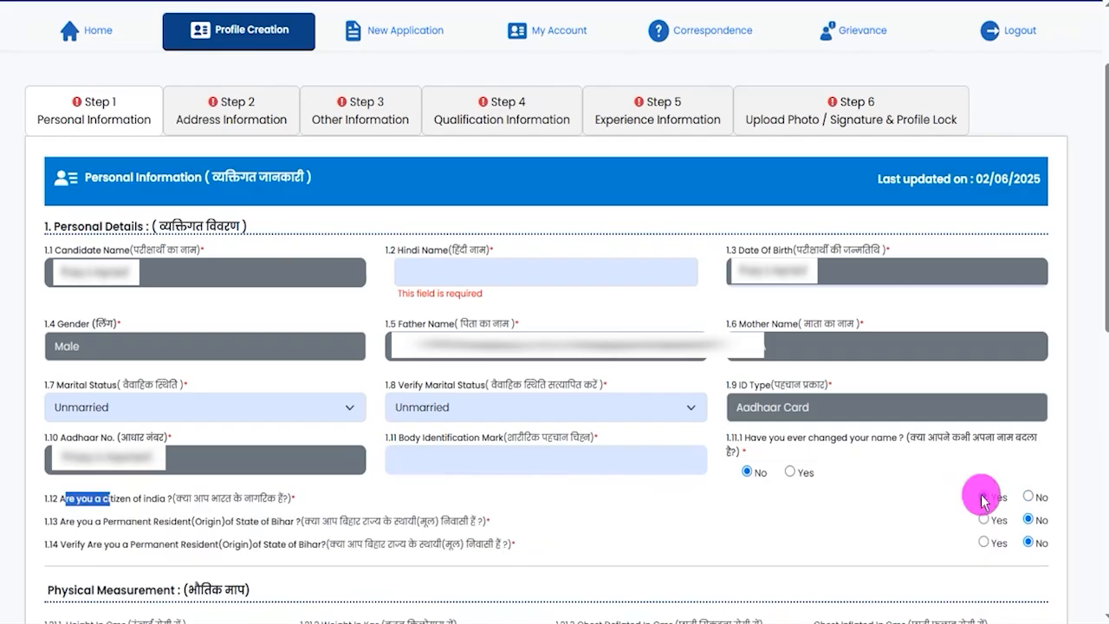
left_click_drag(305, 523, 442, 526)
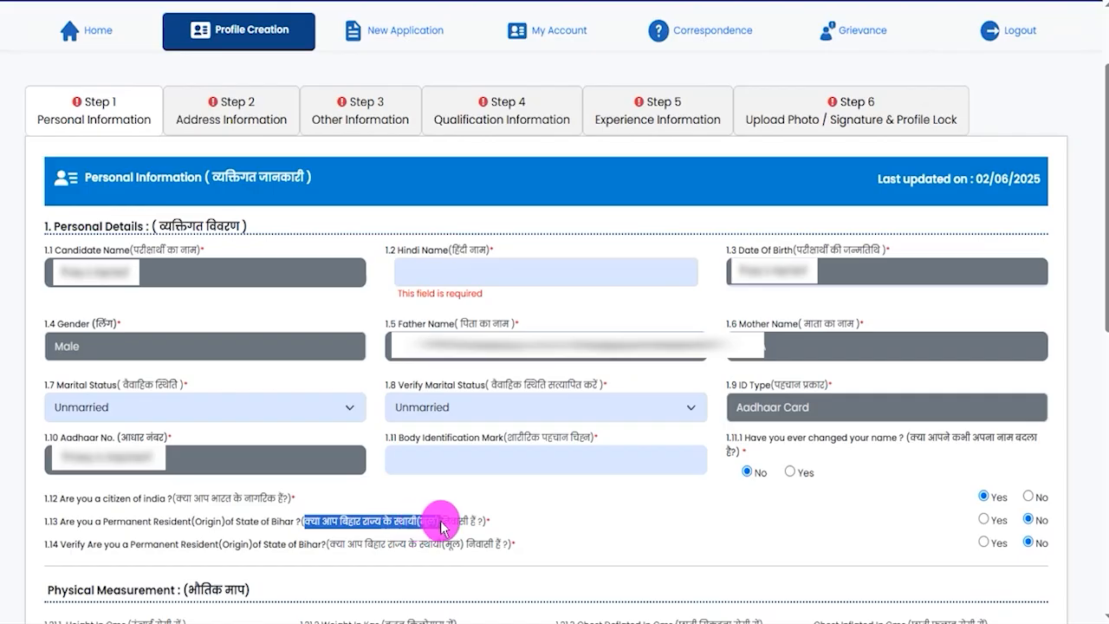
left_click(983, 520)
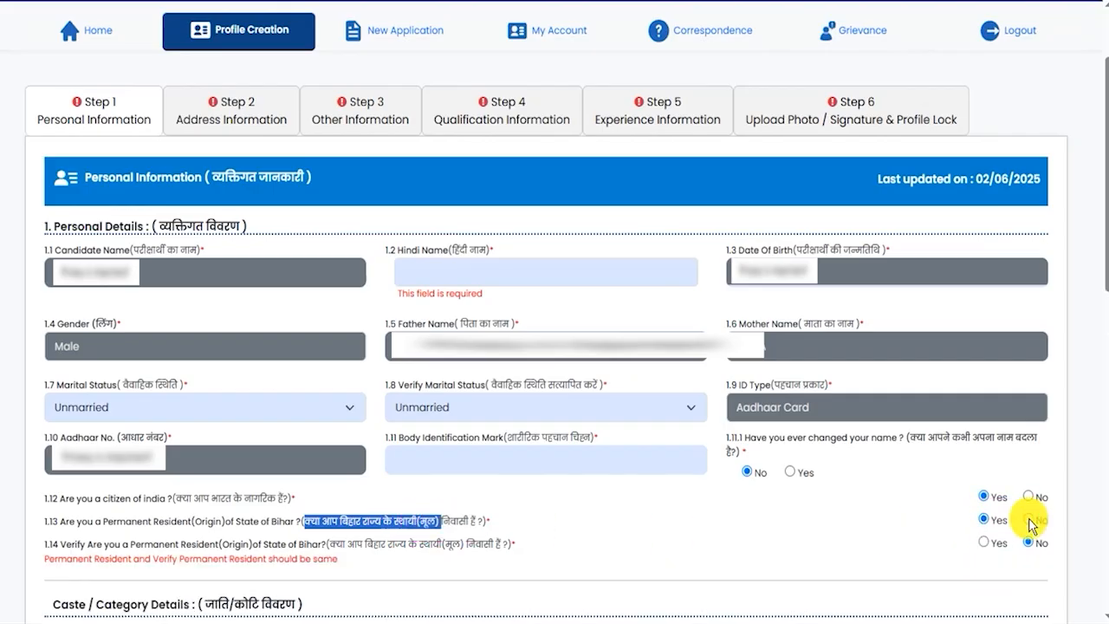
- Try No for the Bihar permanent resident question and its verification, and settle on Yes for both
left_click(1027, 520)
left_click_drag(329, 545, 474, 545)
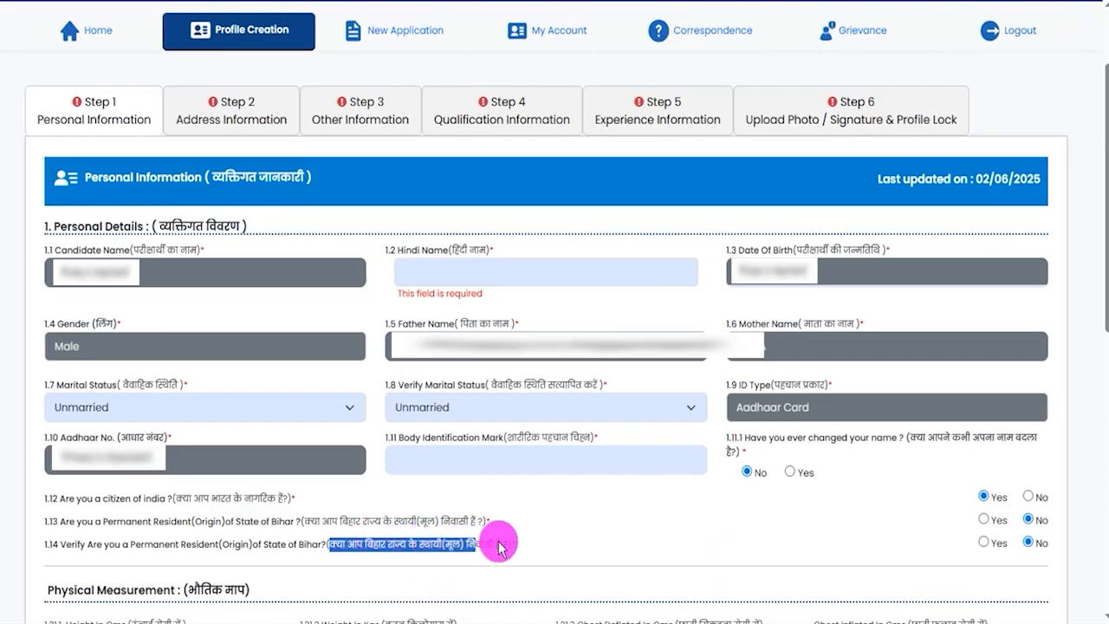
left_click(1028, 543)
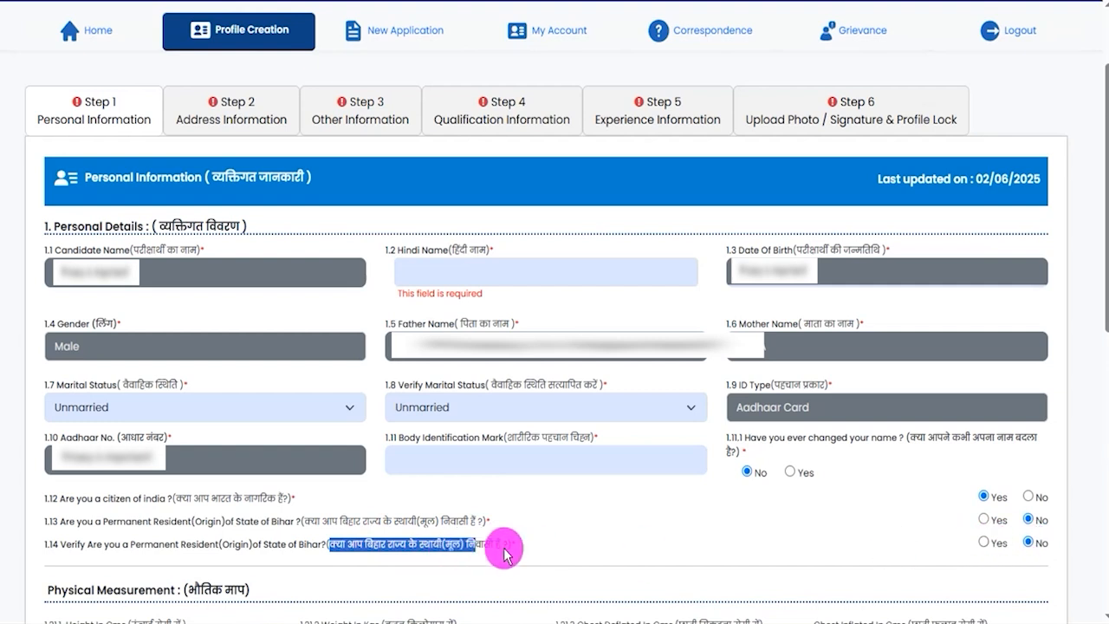
left_click_drag(366, 520, 407, 521)
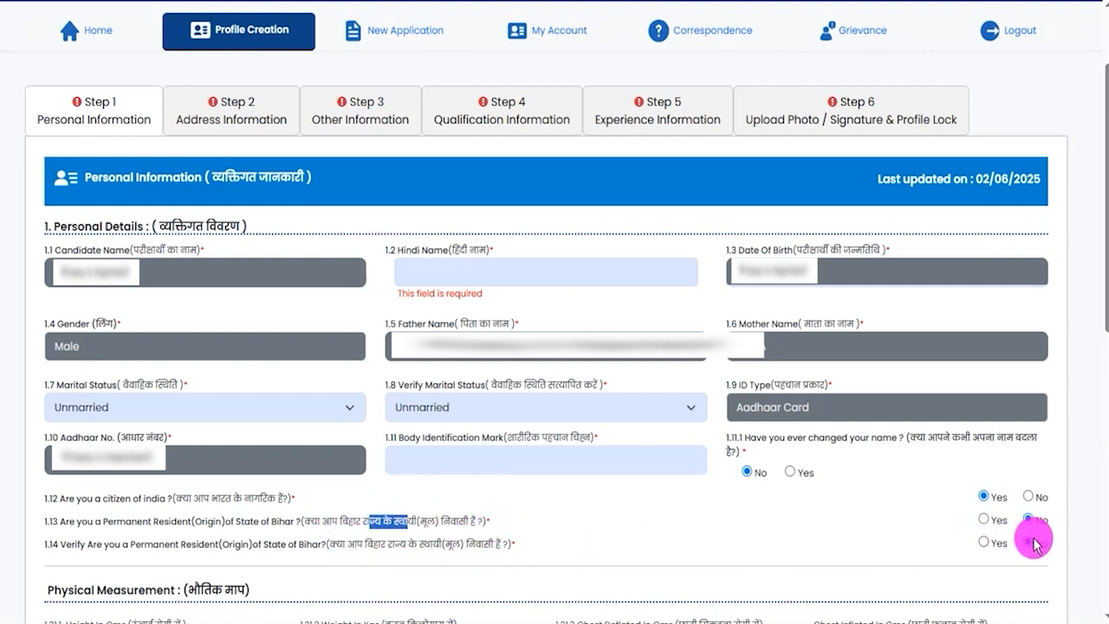
left_click(426, 576)
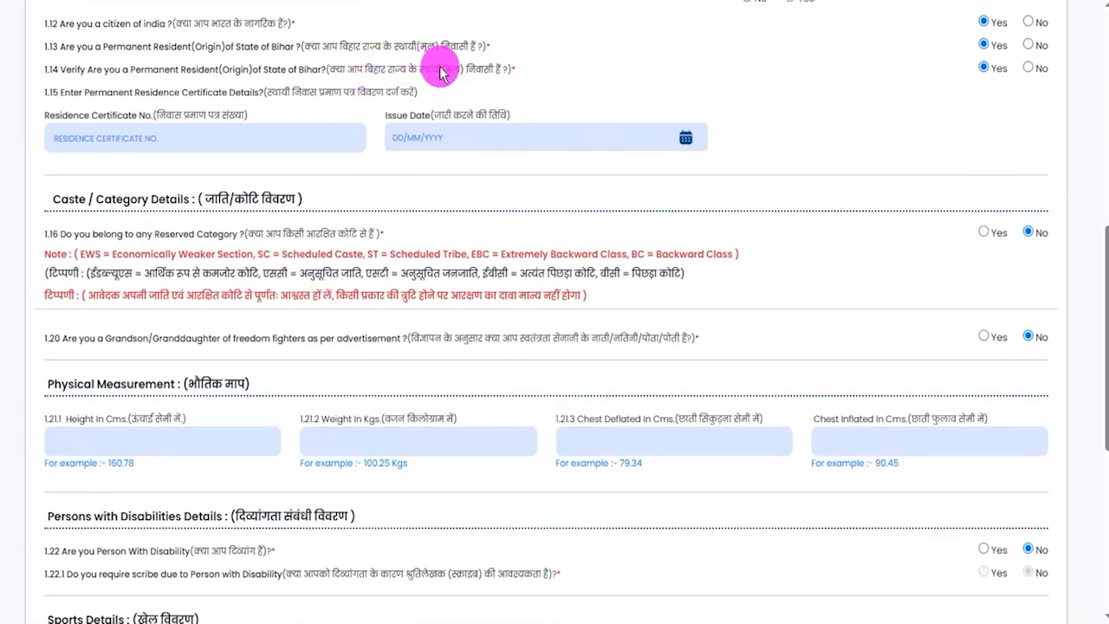
- Examine the Residence Certificate No. field and the calendar of its Issue Date without entering any values
left_click_drag(55, 118, 235, 112)
left_click(177, 143)
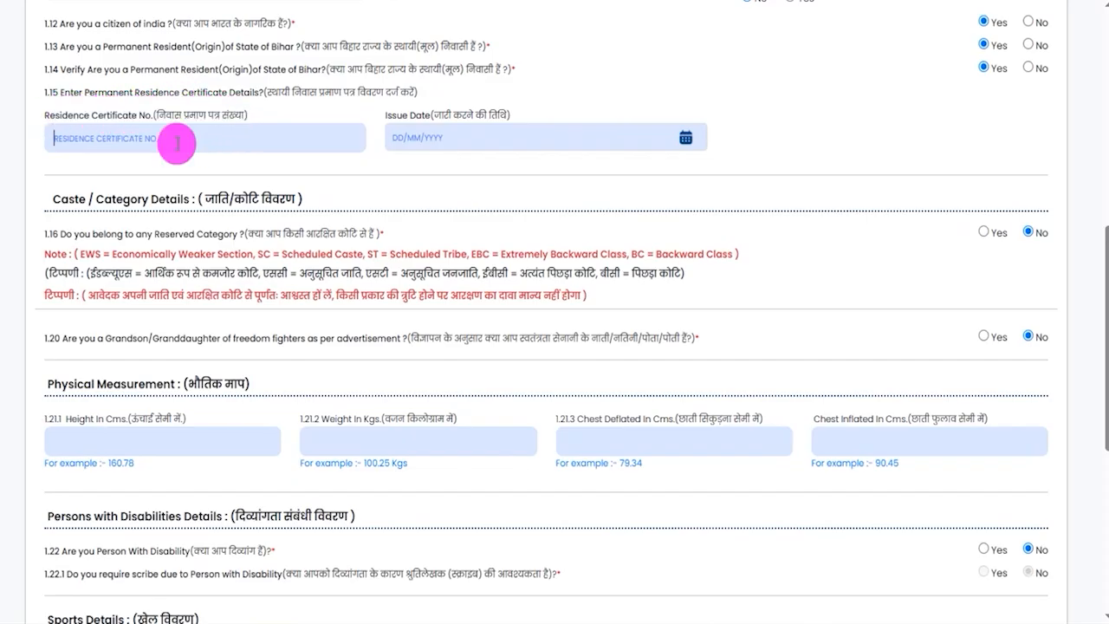
left_click(685, 142)
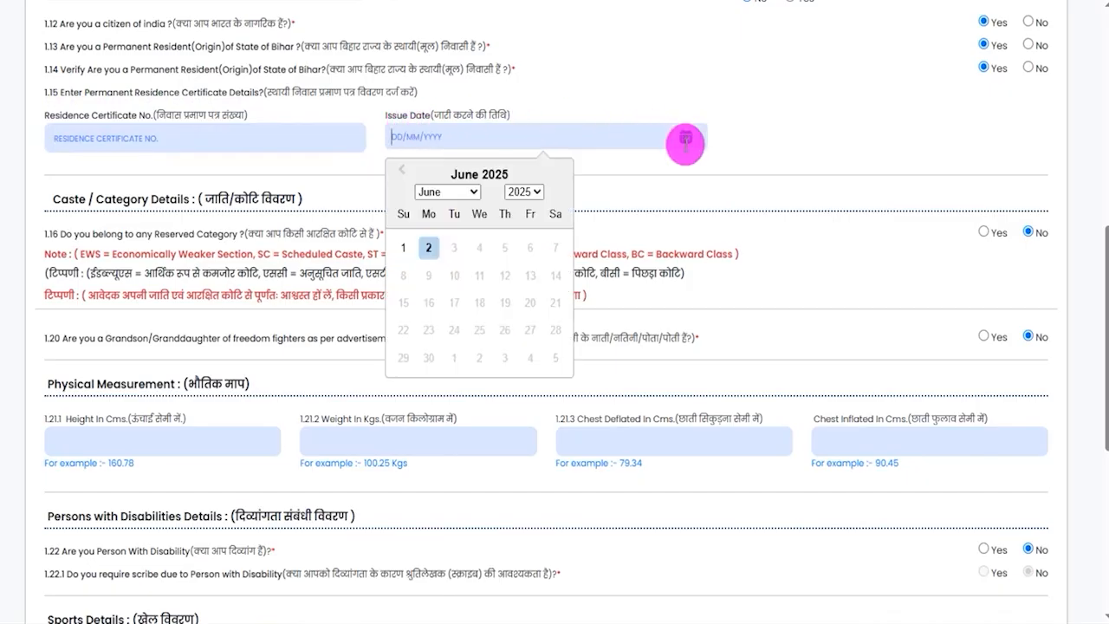
left_click(771, 154)
- Answer Yes to belonging to a reserved category and look through the category code, verification and caste name choices
left_click_drag(90, 197, 228, 206)
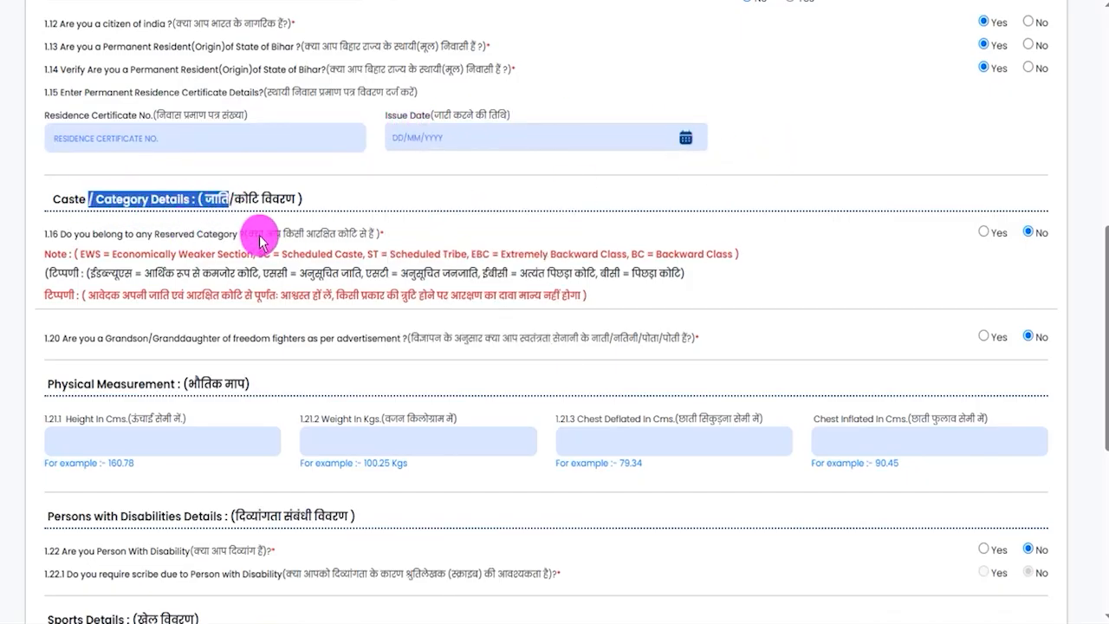
left_click_drag(166, 234, 208, 236)
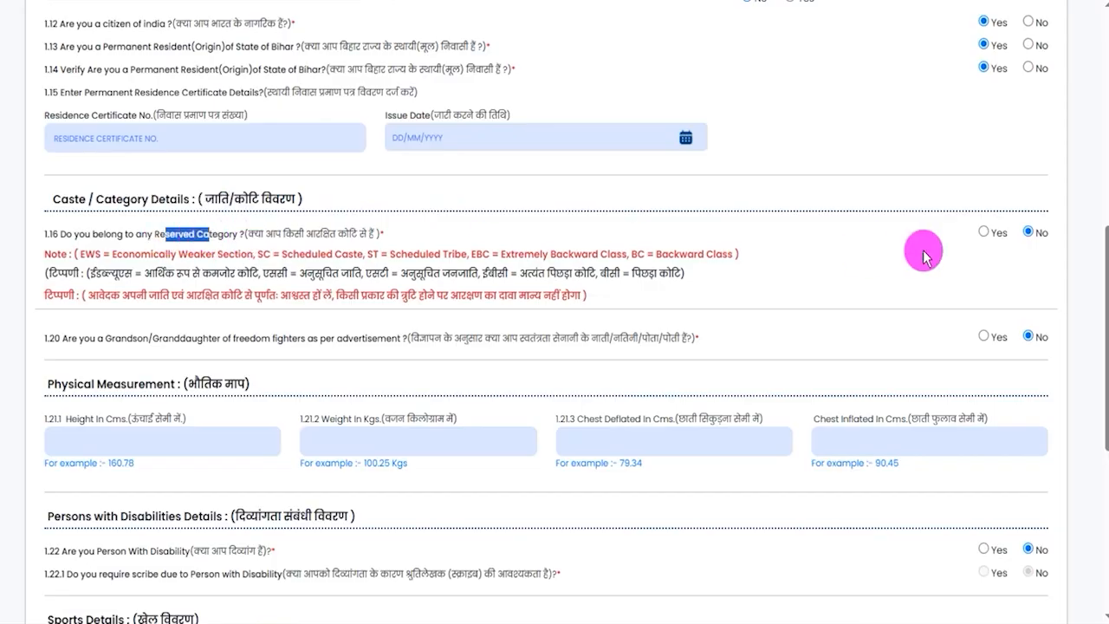
left_click(984, 233)
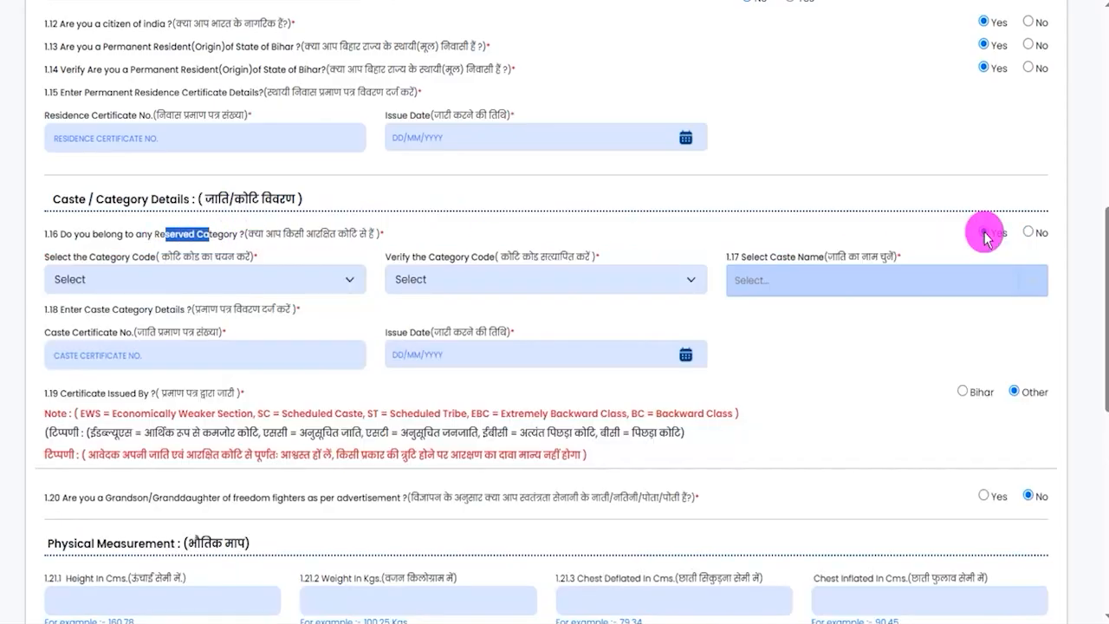
left_click(134, 280)
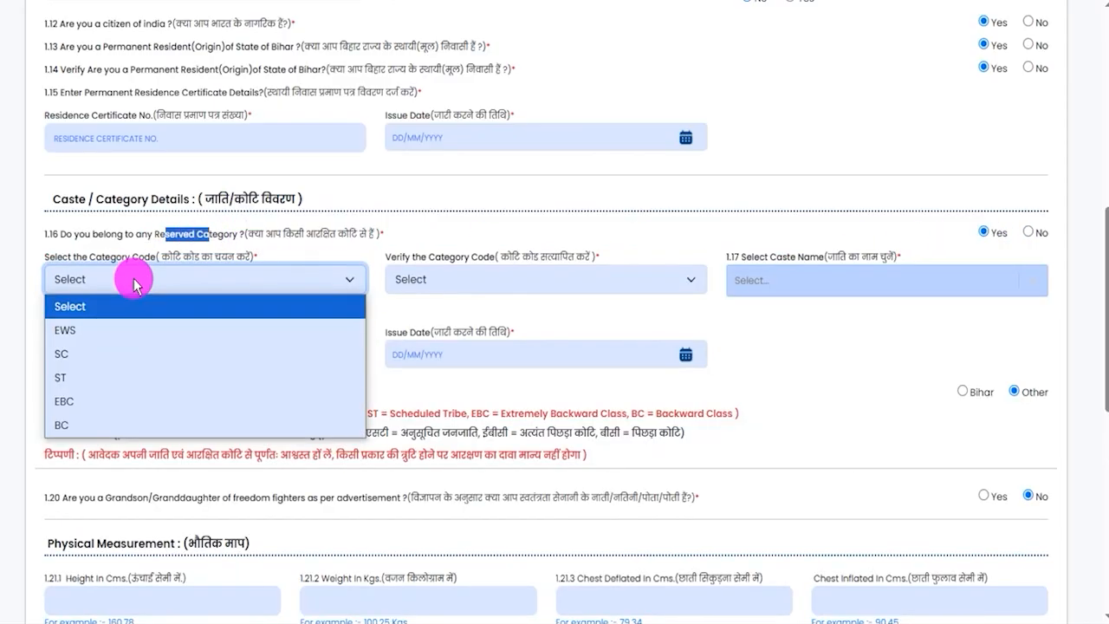
left_click(472, 282)
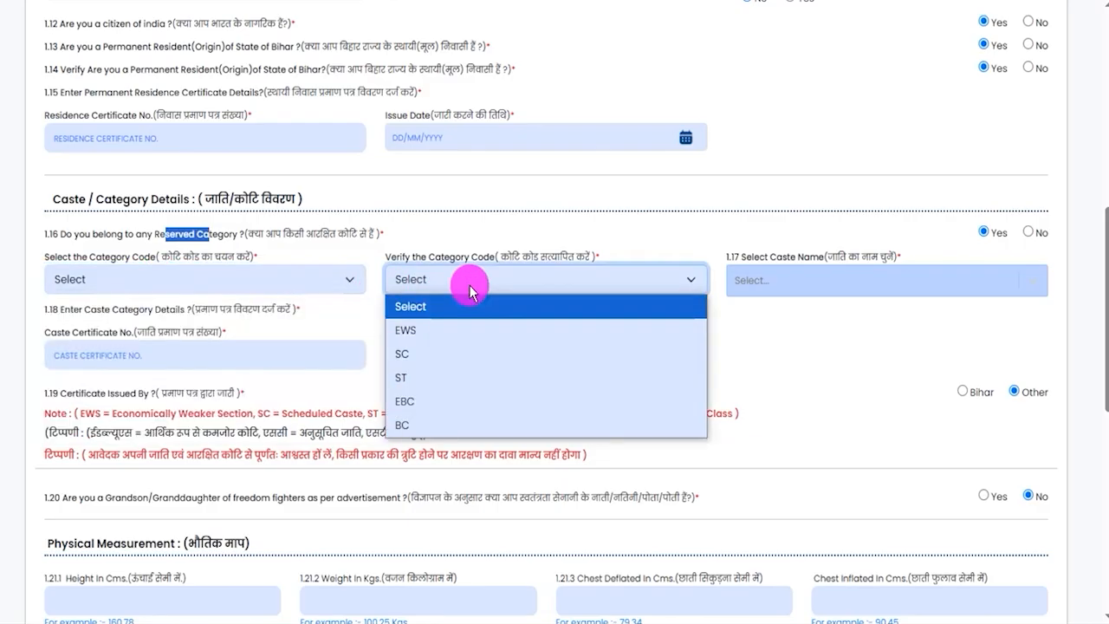
left_click(837, 287)
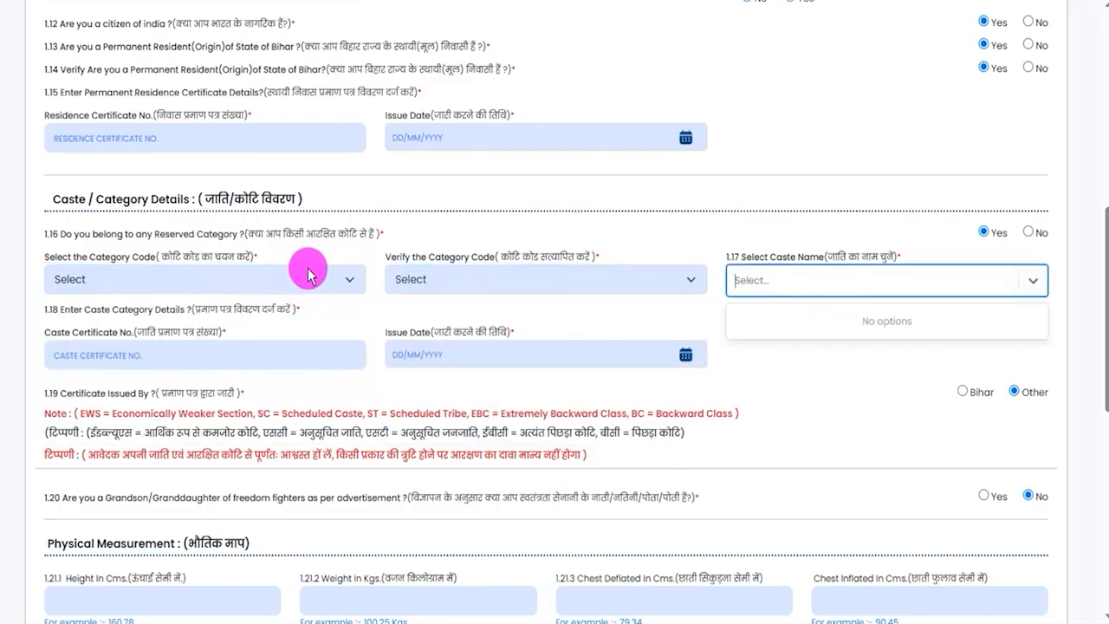
- Check the Caste Certificate No. field and its issue date calendar, and return the reserved category answer to No
left_click(134, 357)
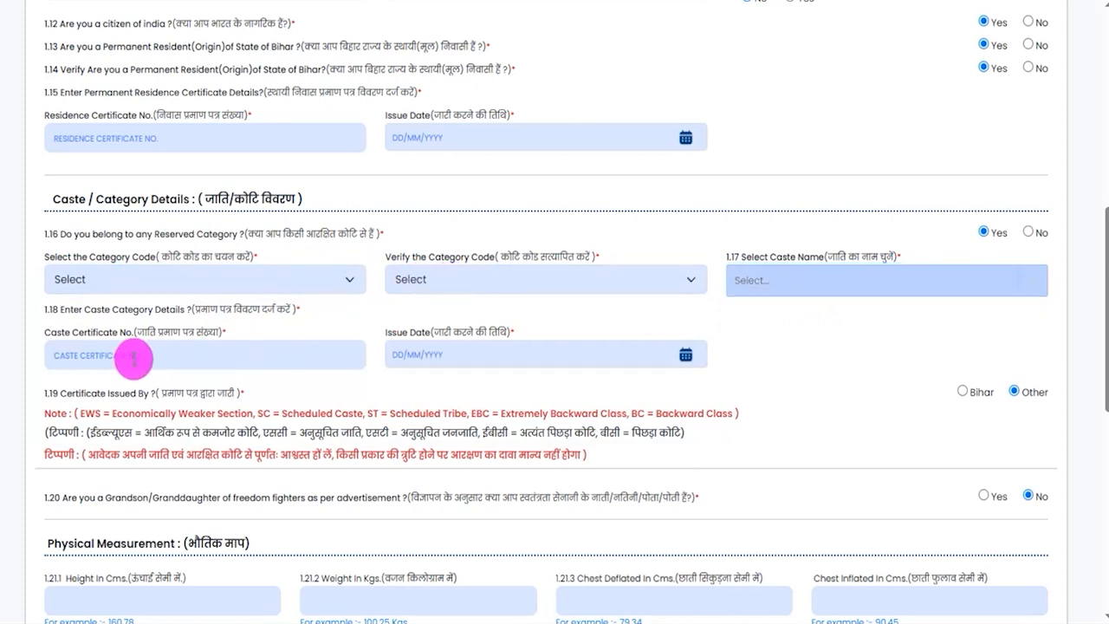
left_click(480, 354)
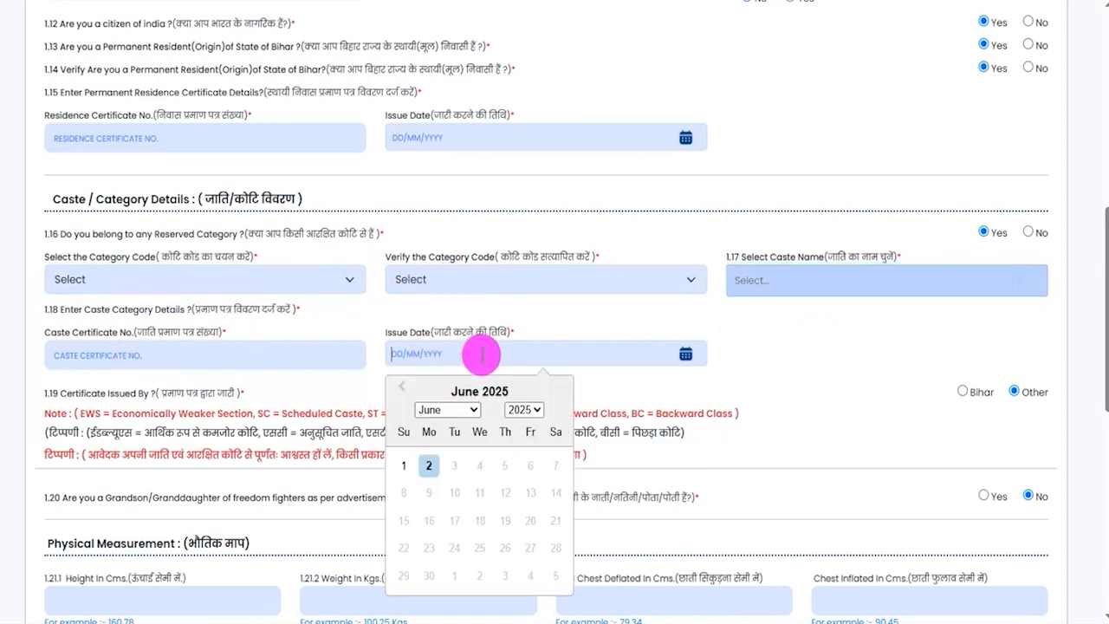
left_click(750, 365)
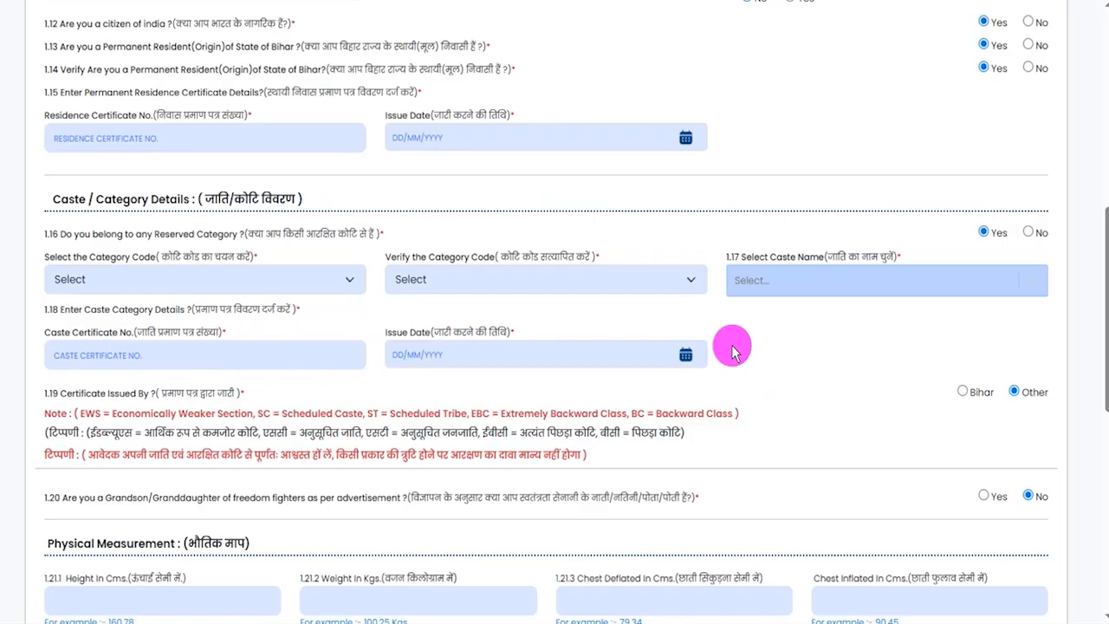
left_click(1029, 234)
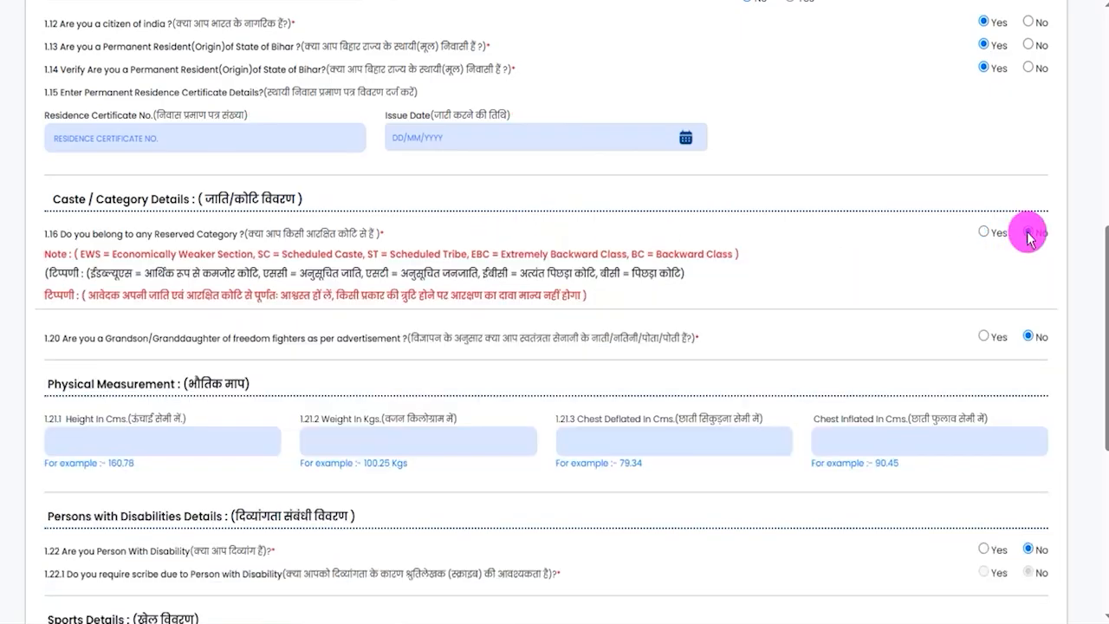
- Try Yes for the freedom fighter grandchild question, check its certificate number and issue date fields, and return the answer to No
left_click(983, 336)
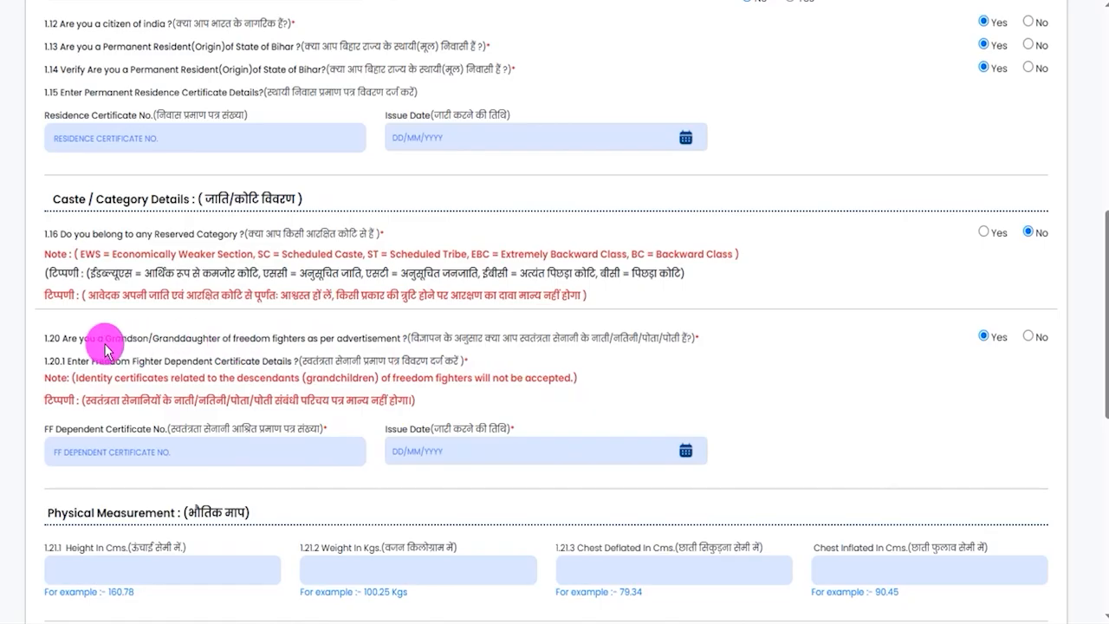
left_click_drag(77, 337, 334, 338)
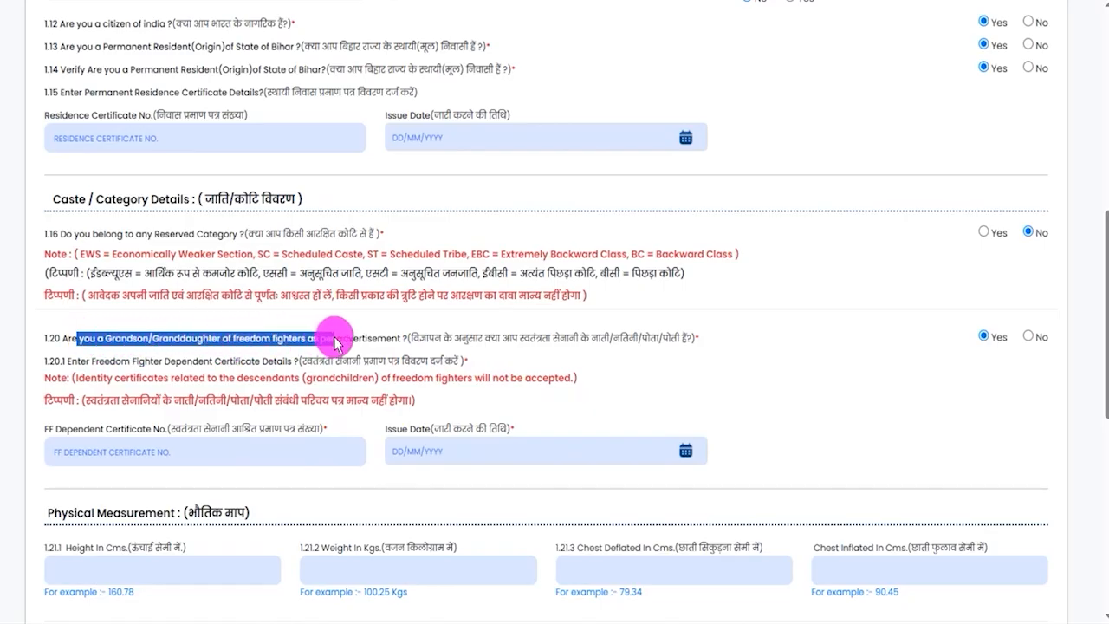
left_click(128, 452)
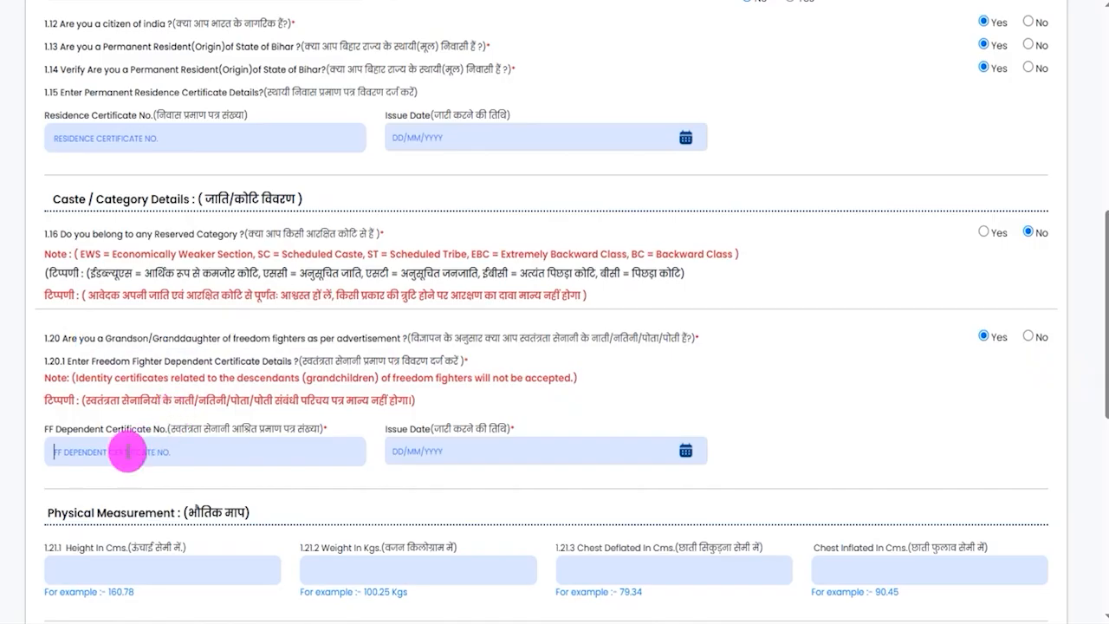
left_click(685, 450)
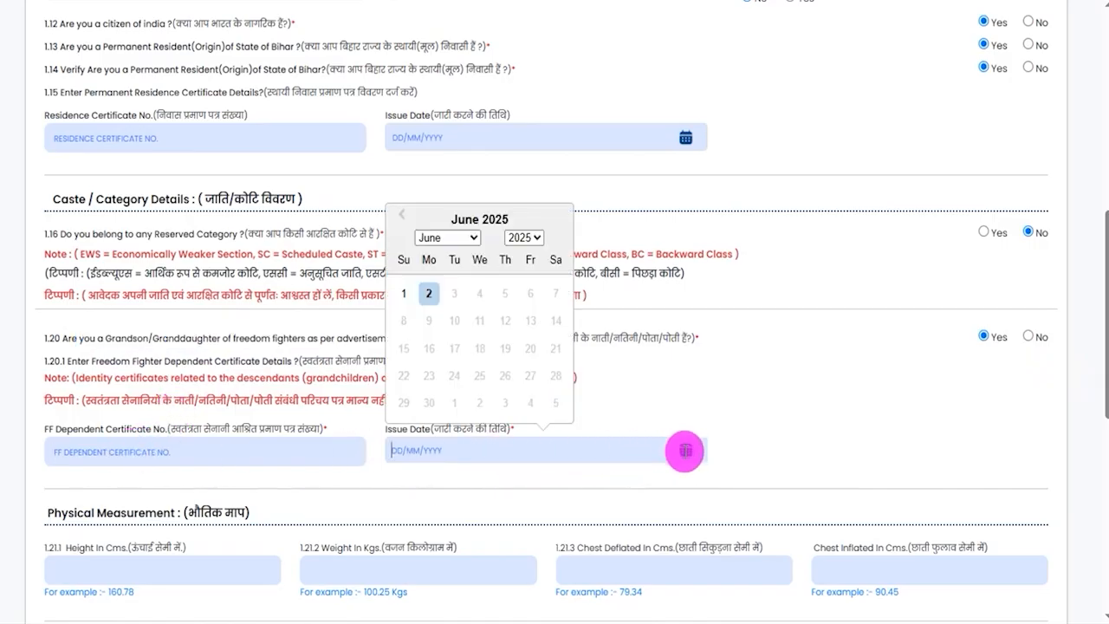
left_click(804, 414)
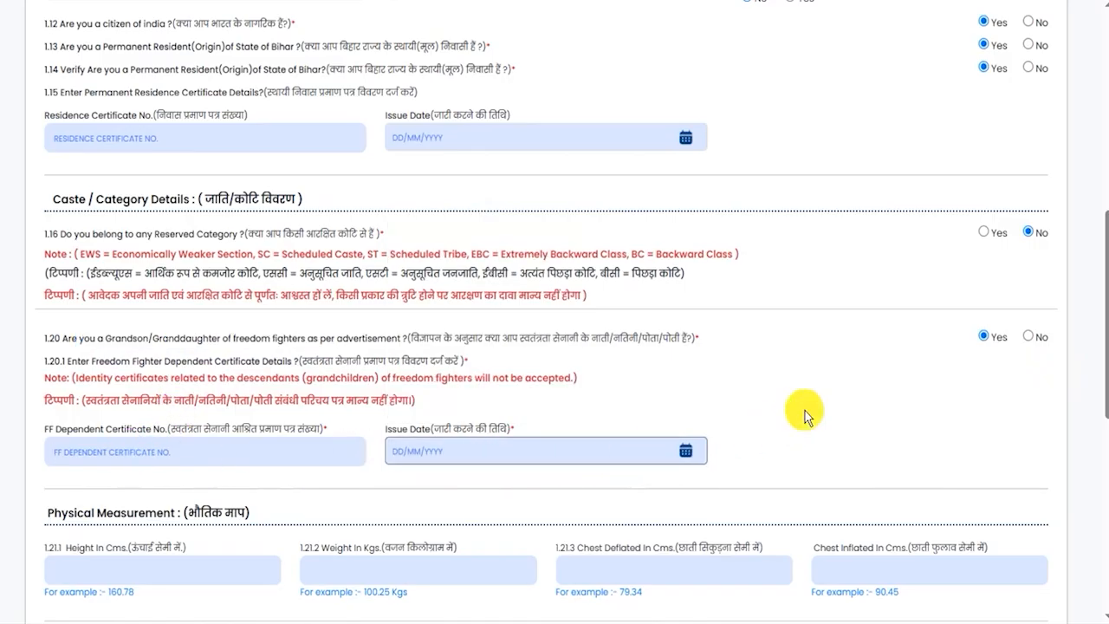
left_click(1029, 338)
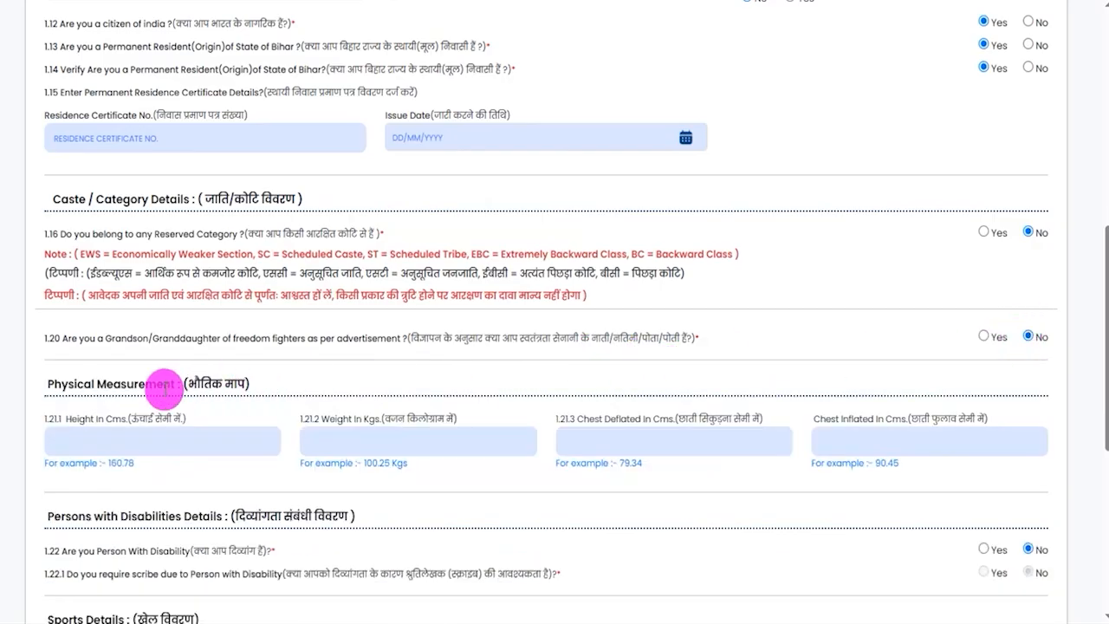
- Examine the Physical Measurement fields for height, weight, chest deflated and chest inflated without entering any values
left_click_drag(59, 382, 163, 384)
scroll(164, 387, "down", 2)
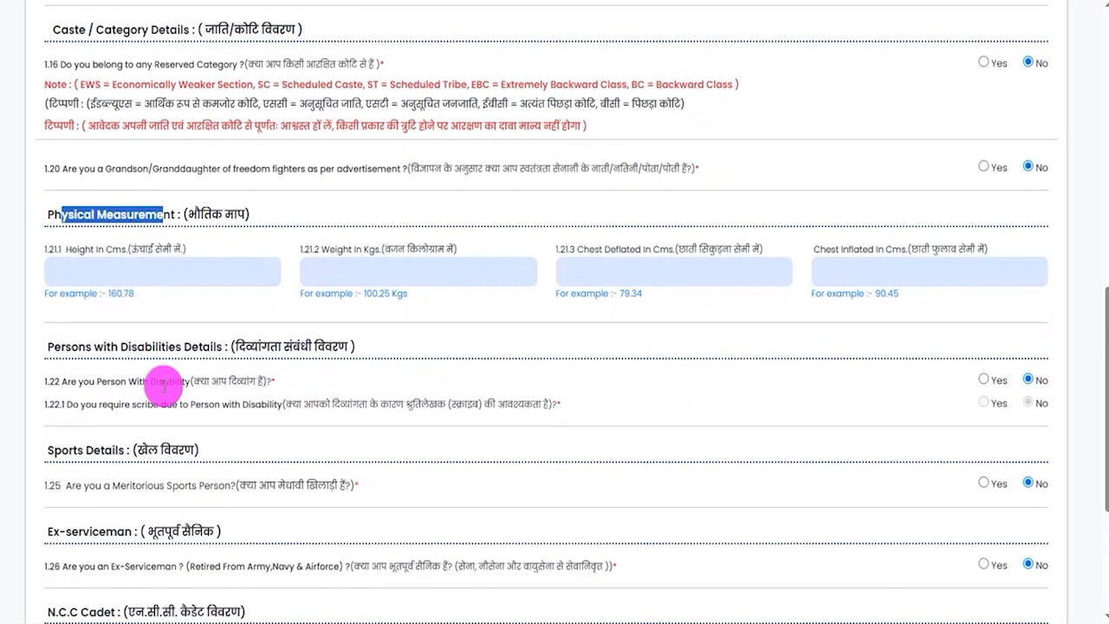
left_click(105, 274)
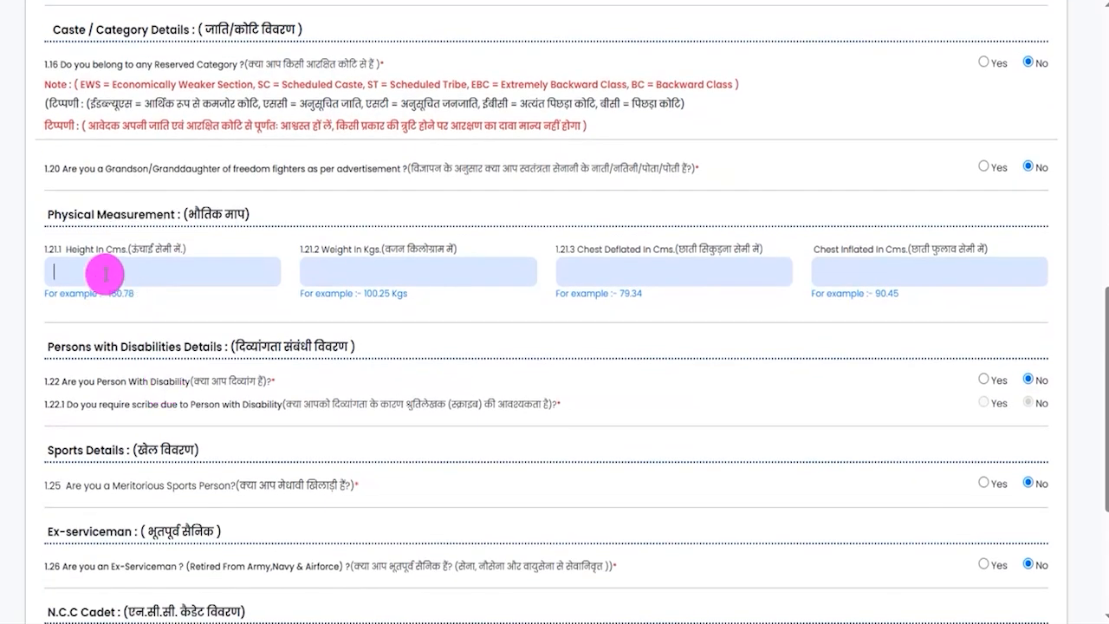
left_click(355, 271)
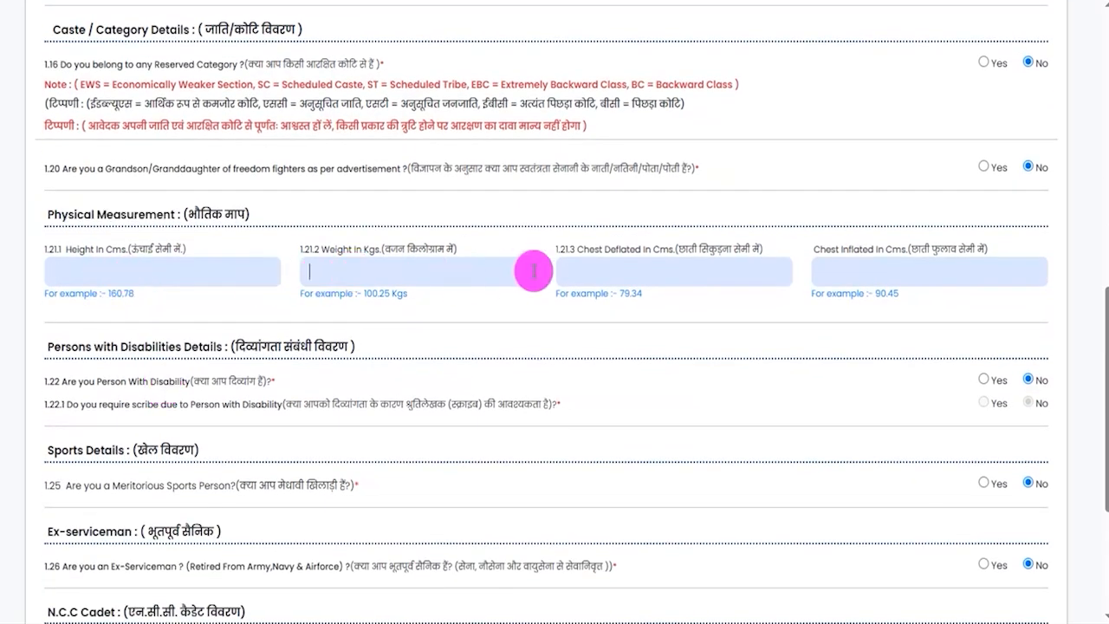
left_click_drag(583, 253, 624, 263)
left_click(618, 273)
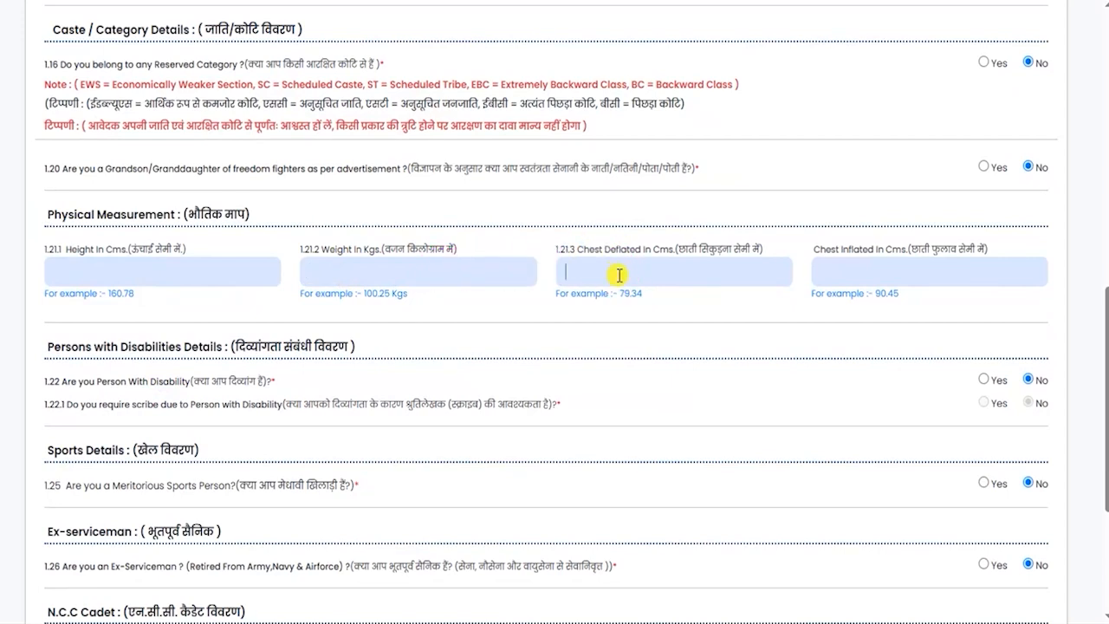
left_click_drag(831, 252, 877, 251)
left_click(862, 271)
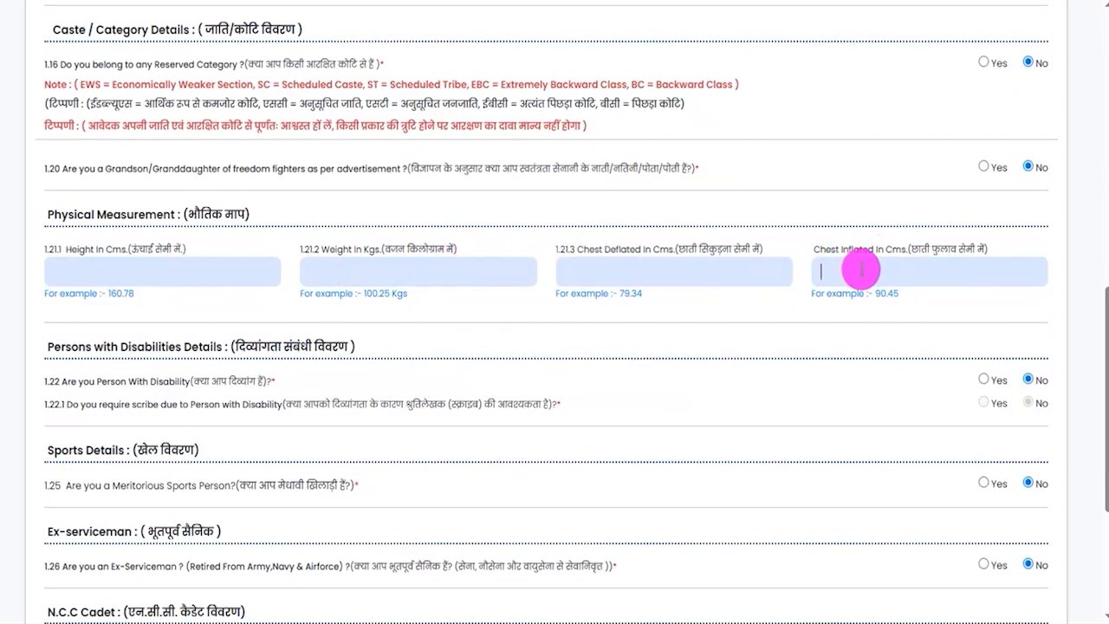
- Try Yes for disability and scribe with Visually Disabled as the nature and its verification, and return the disability answer to No
scroll(230, 369, "down", 2)
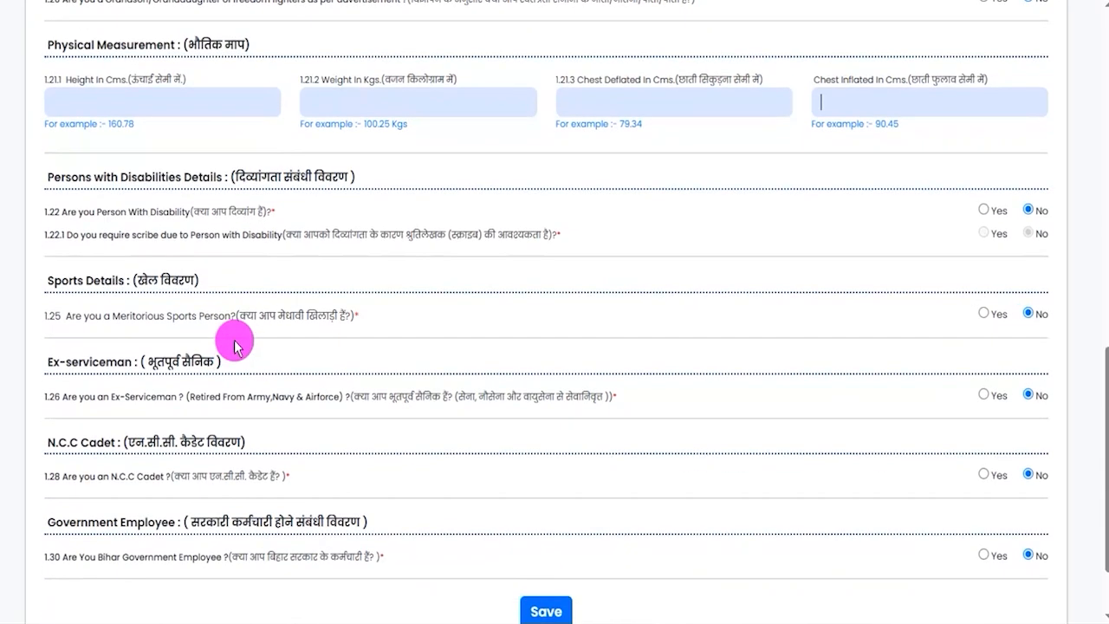
left_click_drag(66, 177, 193, 176)
left_click(983, 211)
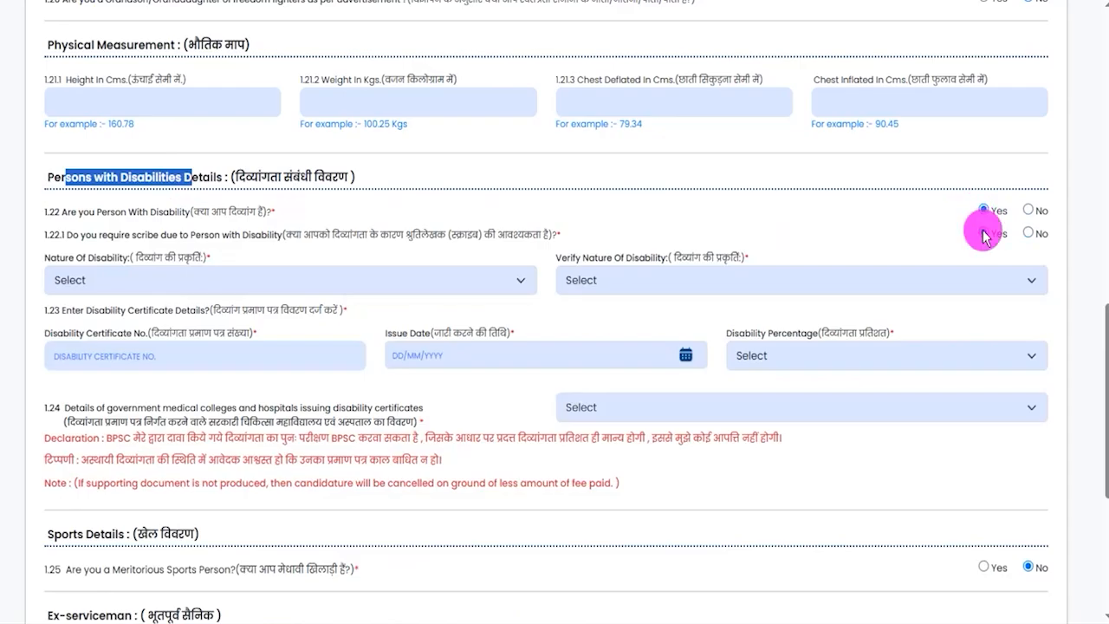
left_click(130, 281)
left_click(122, 326)
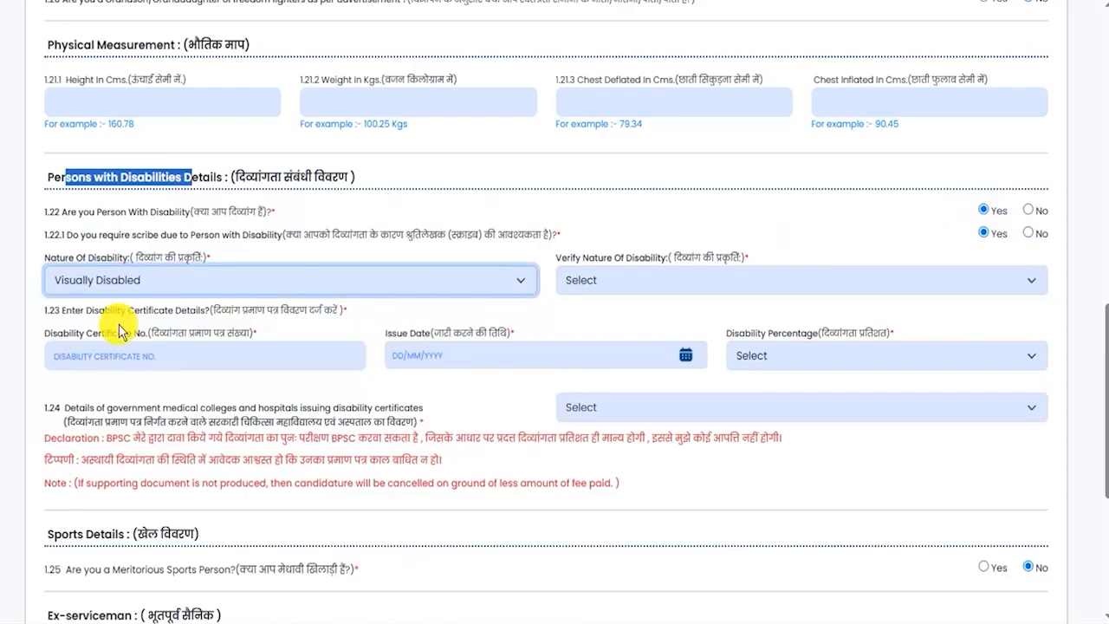
left_click(606, 282)
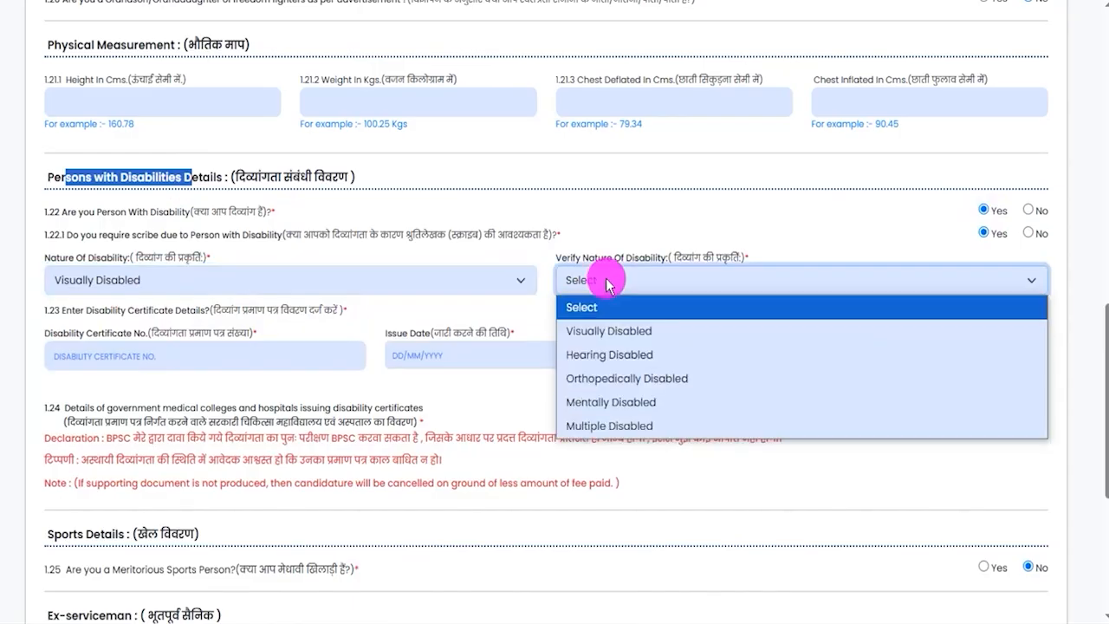
left_click(589, 331)
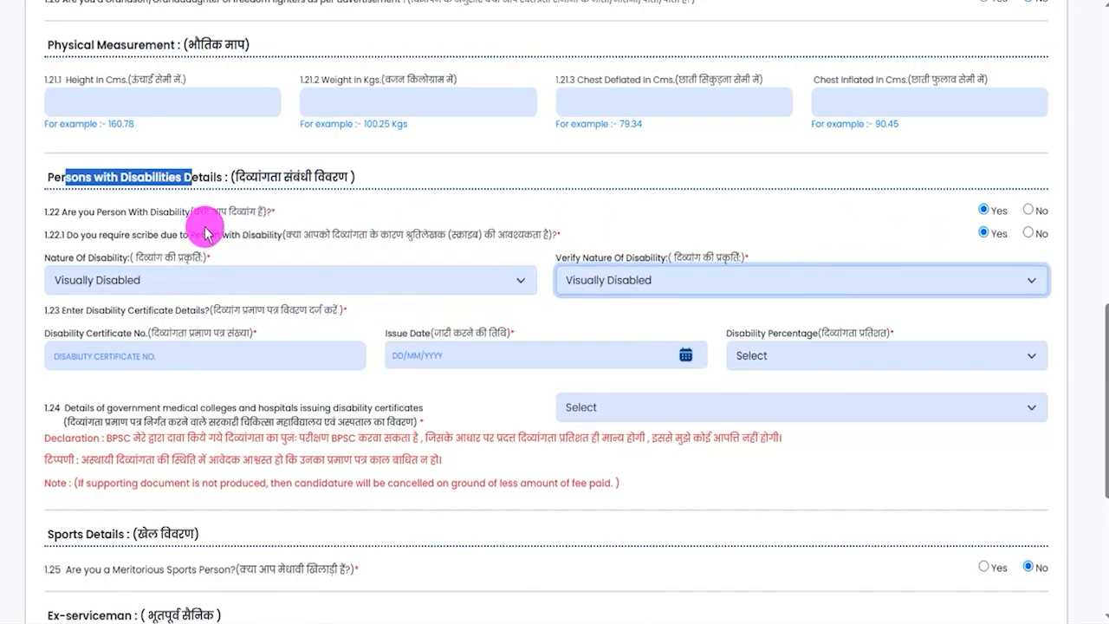
left_click(1028, 209)
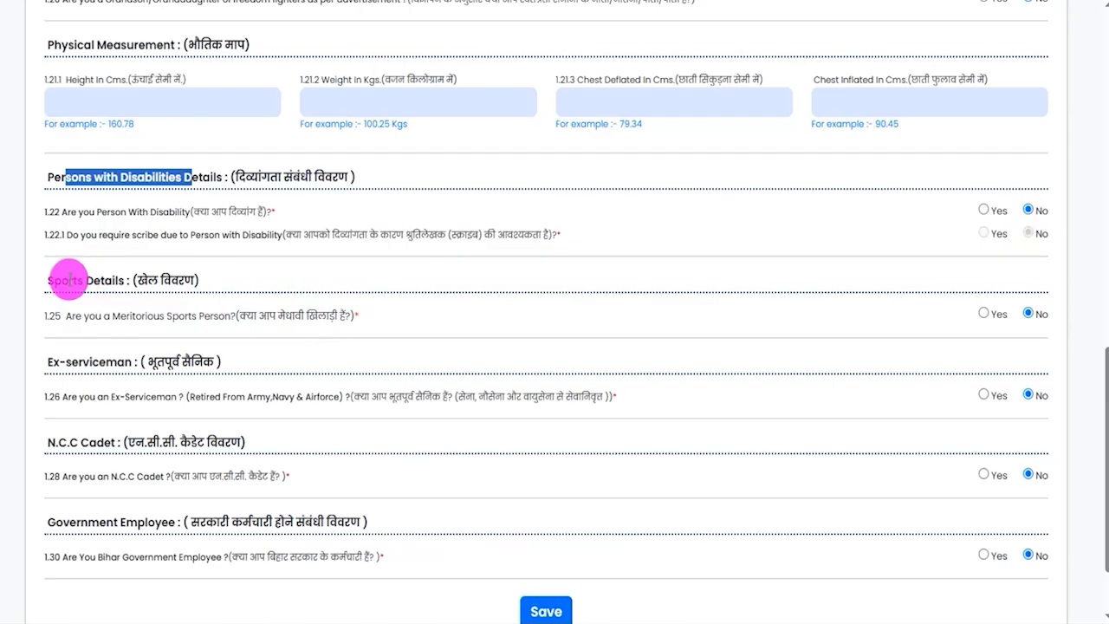
- Try Yes for the Meritorious Sports Person question under Sports Details and return the answer to No
left_click_drag(73, 280, 132, 279)
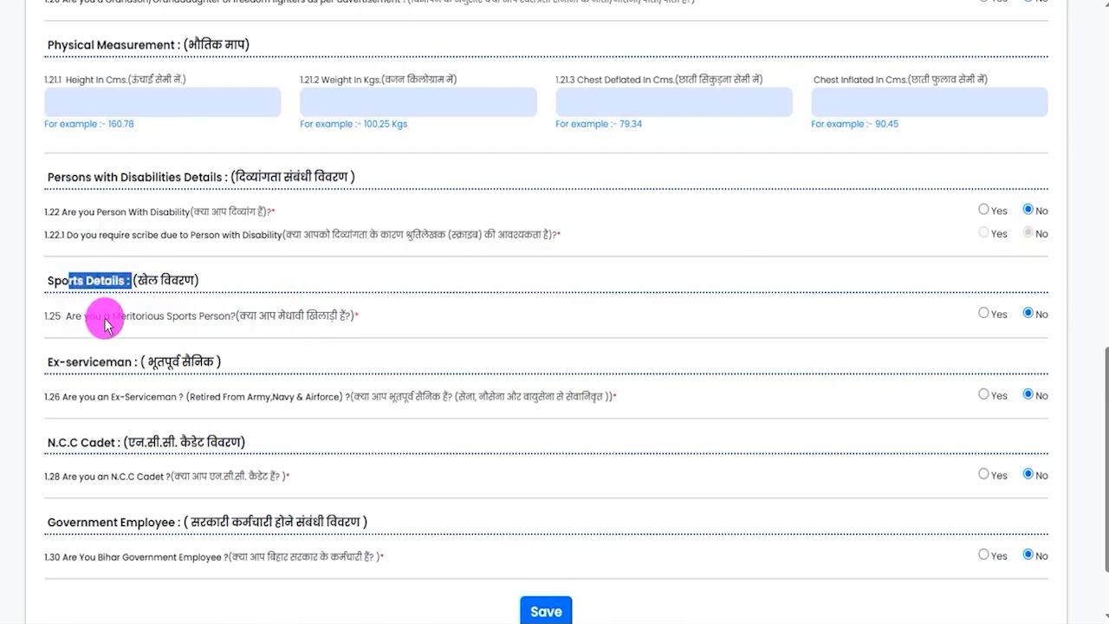
left_click_drag(83, 315, 136, 315)
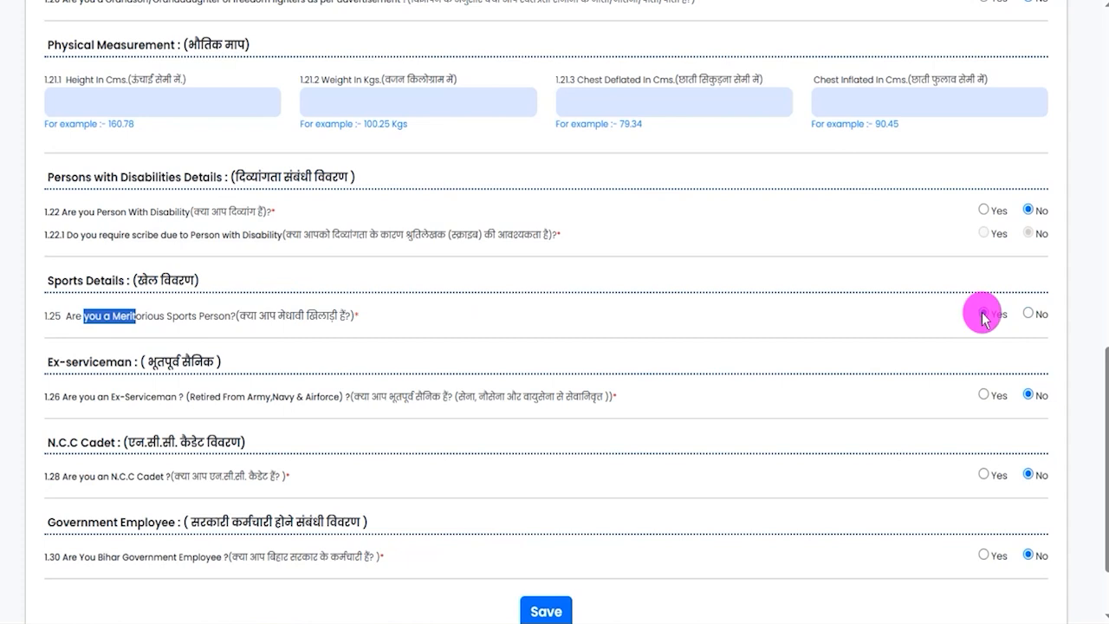
left_click(1028, 312)
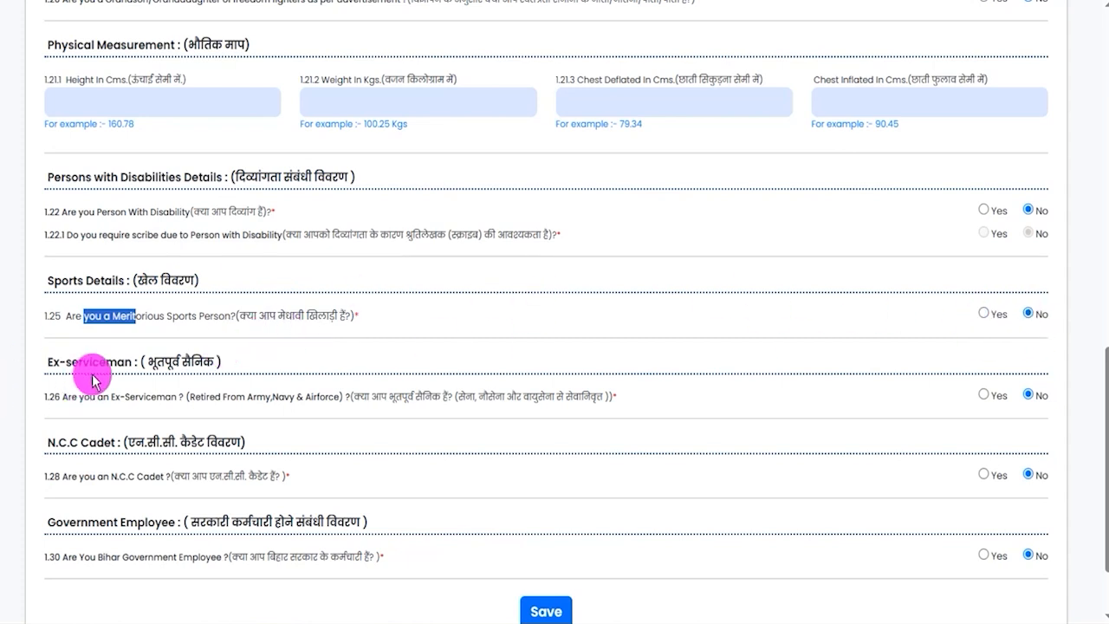
- Try Yes for the Ex-Serviceman question, check its certificate number, service dates and duration fields, and return the answer to No
left_click_drag(73, 398, 230, 397)
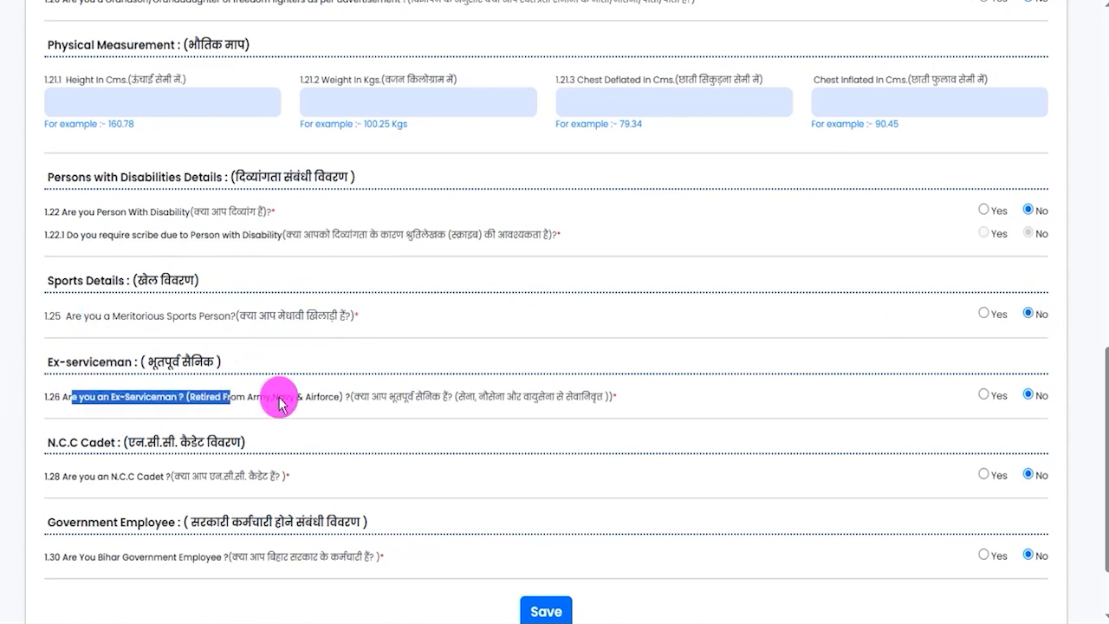
left_click(984, 395)
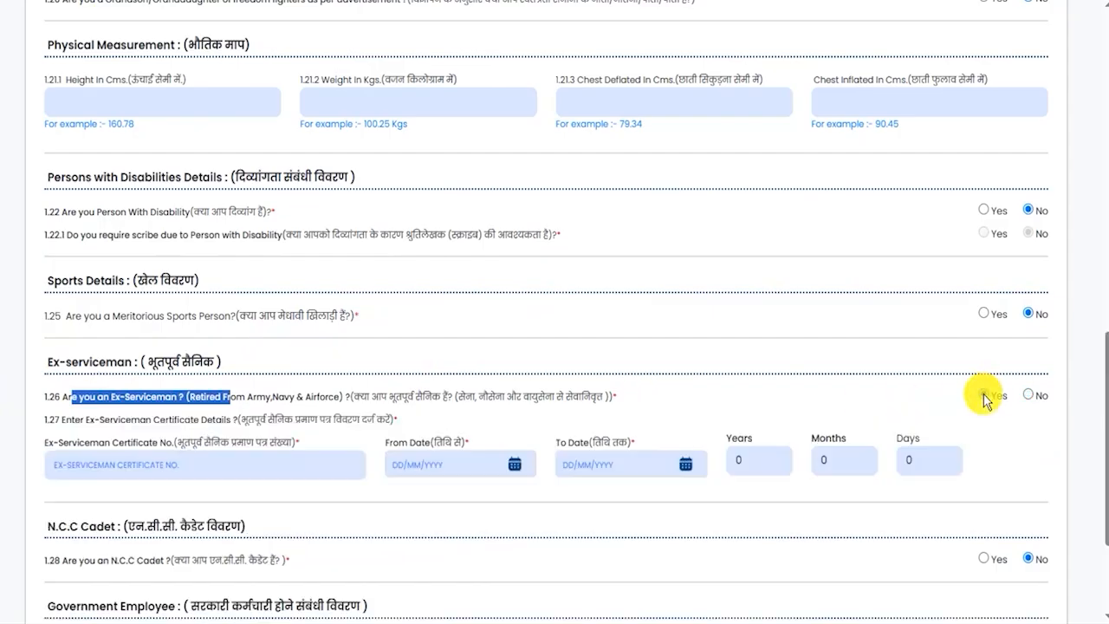
left_click(180, 469)
left_click(408, 460)
left_click(594, 463)
mouse_move(594, 464)
left_mouse_down()
mouse_move(818, 470)
mouse_move(578, 469)
mouse_move(756, 482)
mouse_move(933, 459)
left_mouse_up()
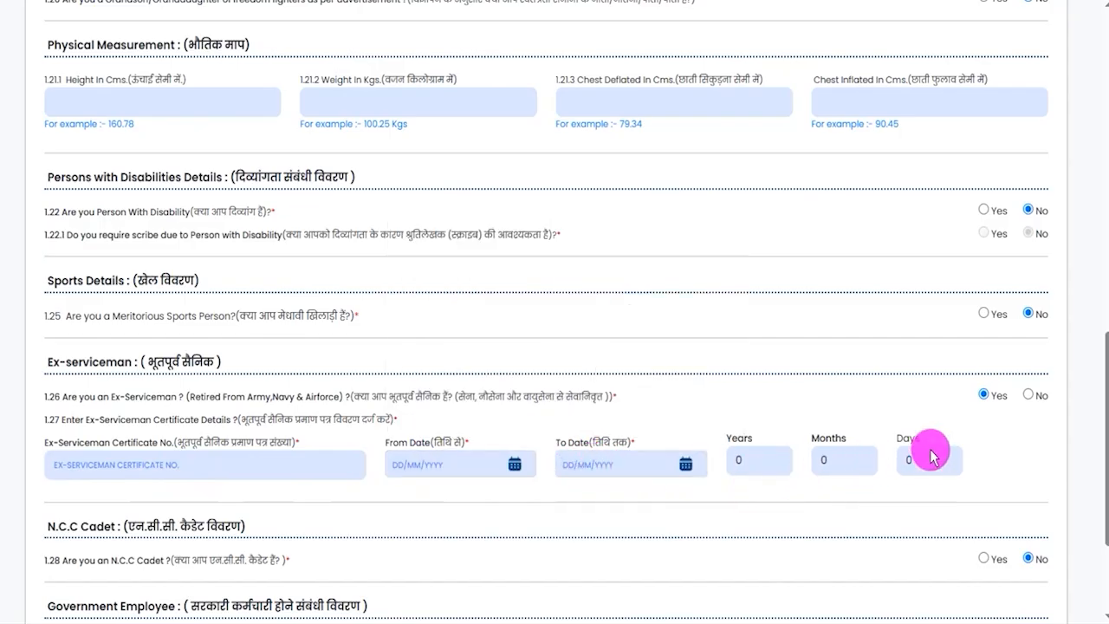
left_click(1031, 396)
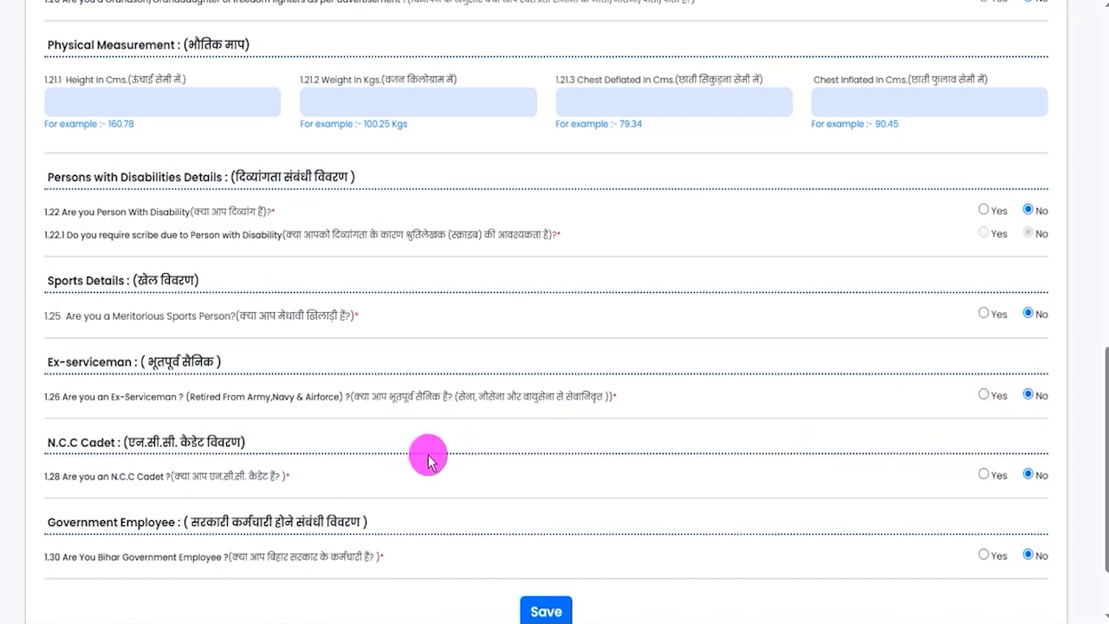
- Try Yes for the N.C.C Cadet question, check the NCC certificate number and both date calendars, and return the answer to No
scroll(429, 459, "down", 1)
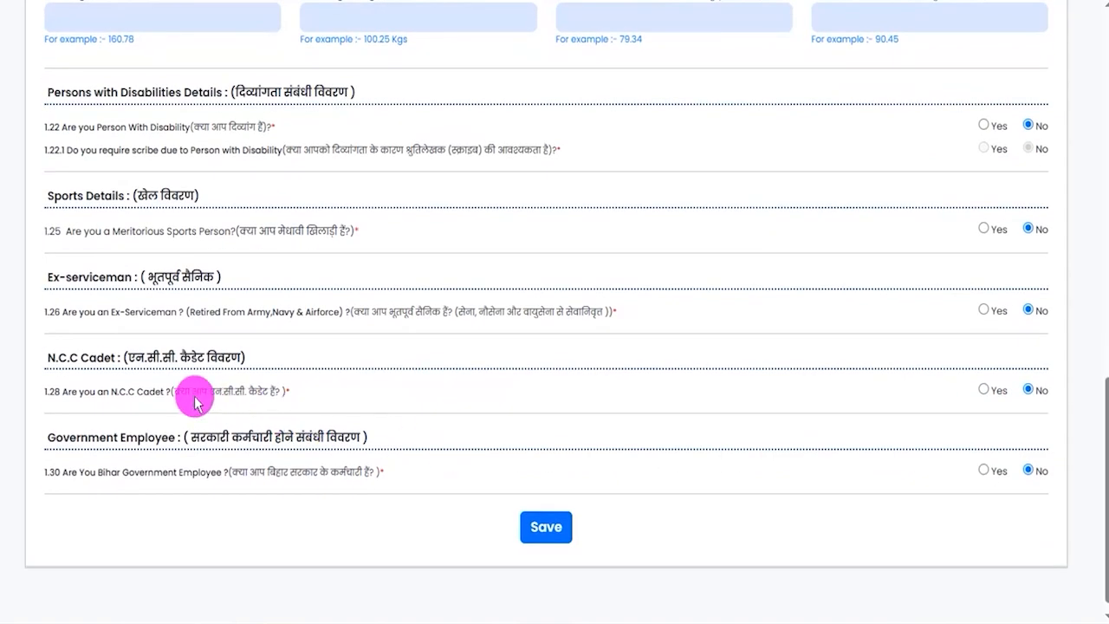
left_click_drag(187, 397, 234, 392)
left_click(983, 390)
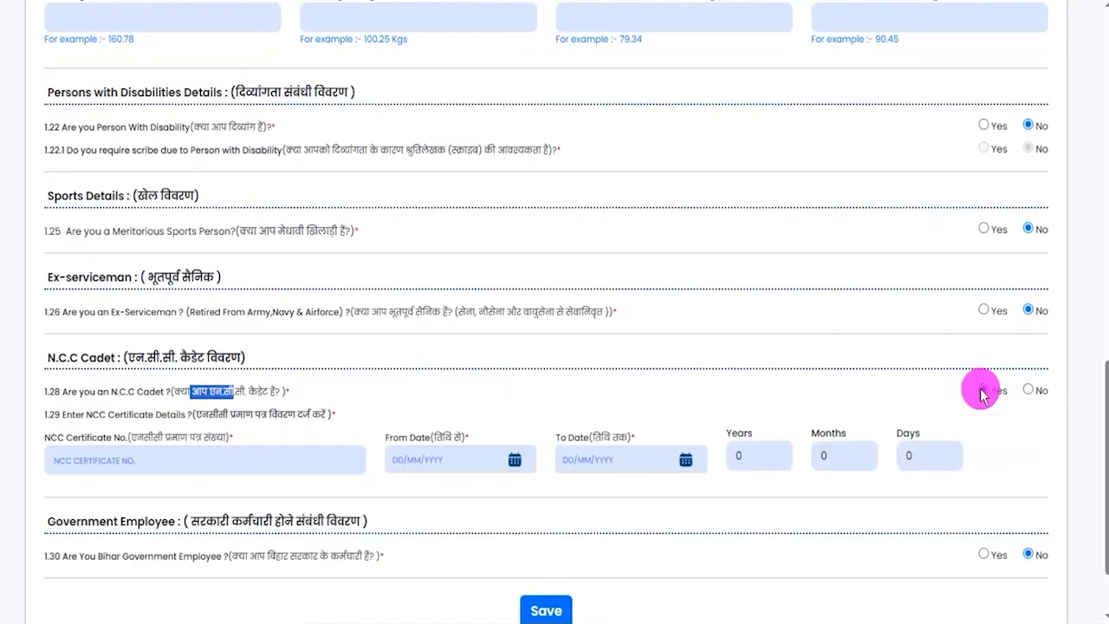
left_click(166, 459)
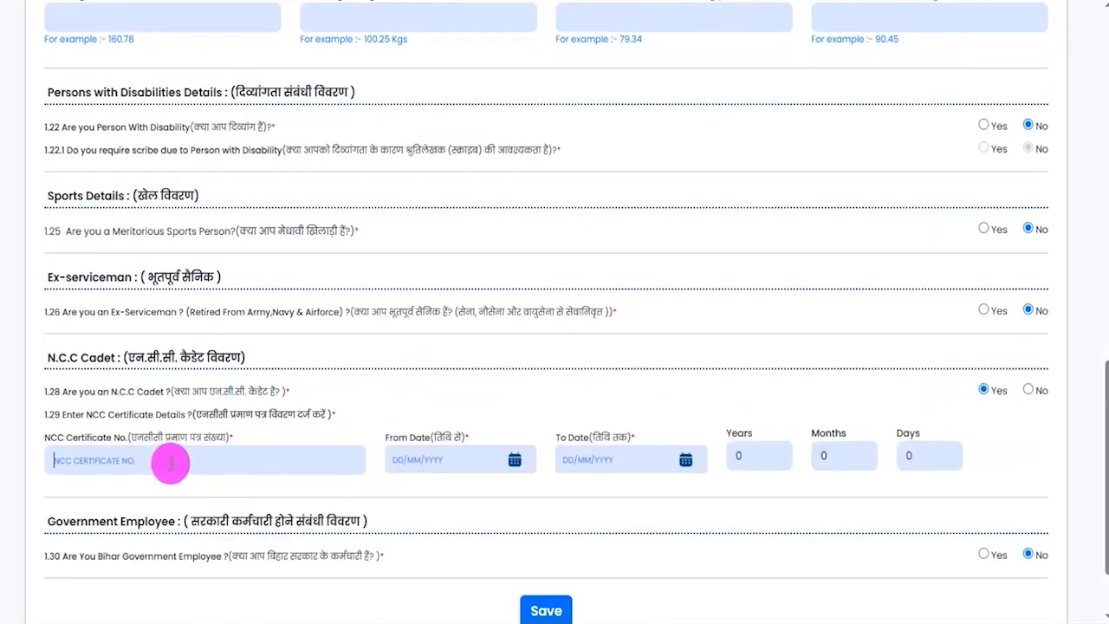
left_click(501, 458)
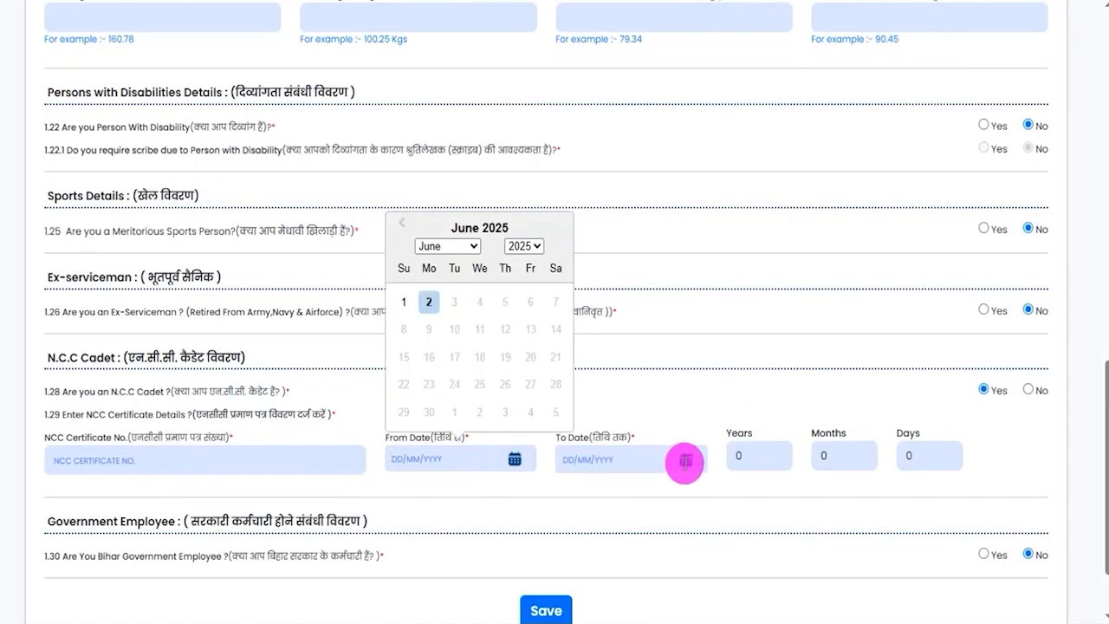
left_click(684, 459)
left_click(731, 474)
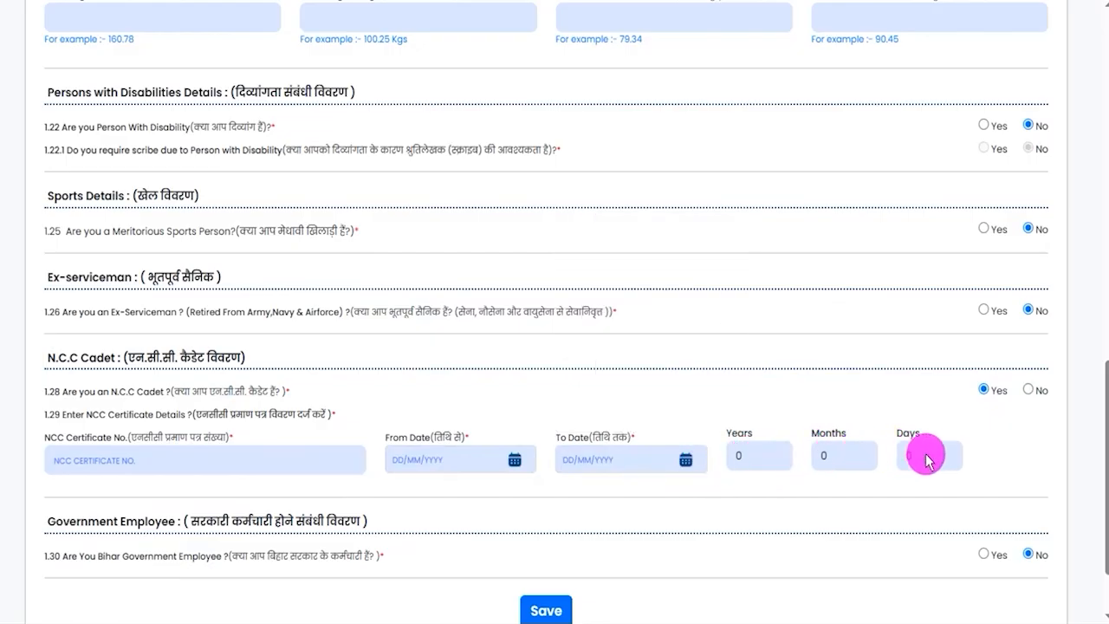
left_click(1029, 392)
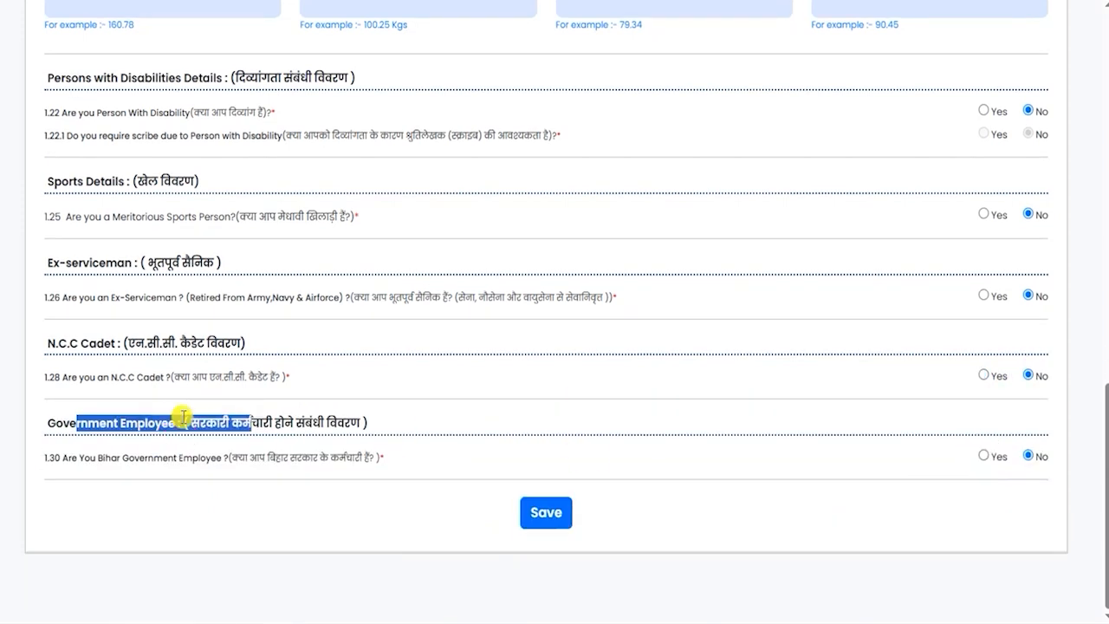
- Try Yes for the Bihar Government Employee question, check its designation, office and place fields, and return the answer to No
left_click(174, 422)
left_click_drag(230, 457, 353, 459)
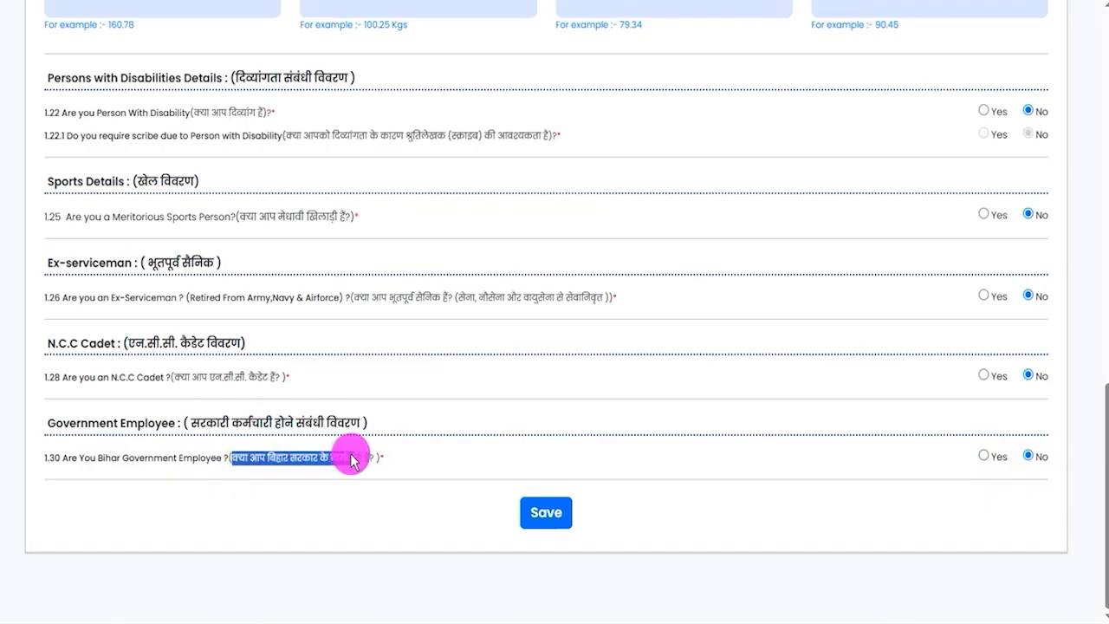
left_click(984, 455)
scroll(488, 505, "down", 1)
scroll(488, 505, "down", 1)
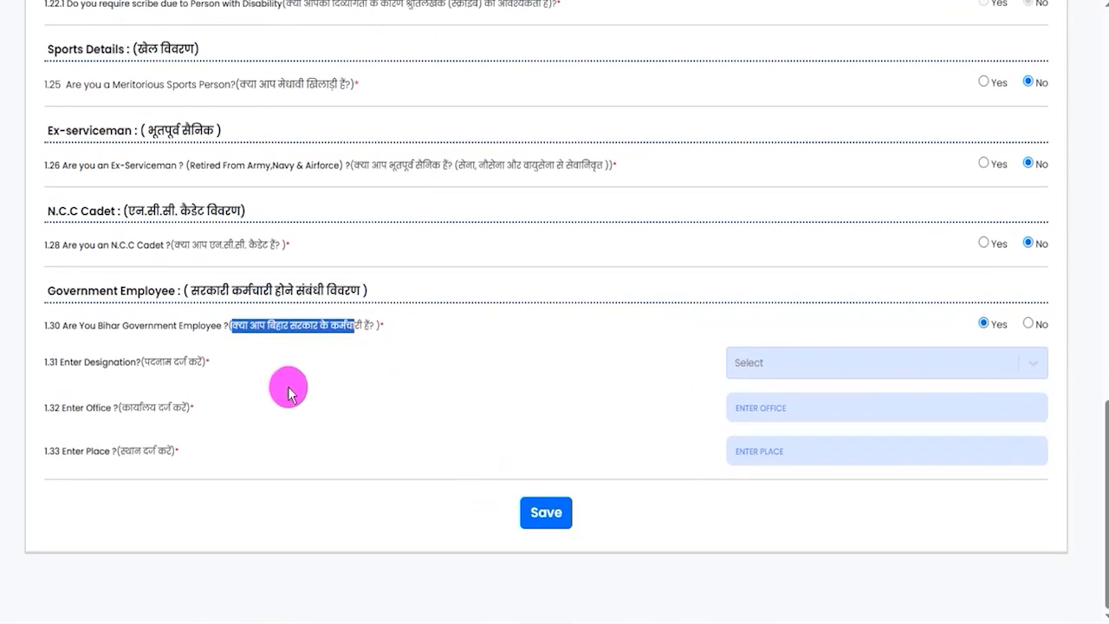
left_click_drag(102, 364, 772, 364)
left_click(812, 368)
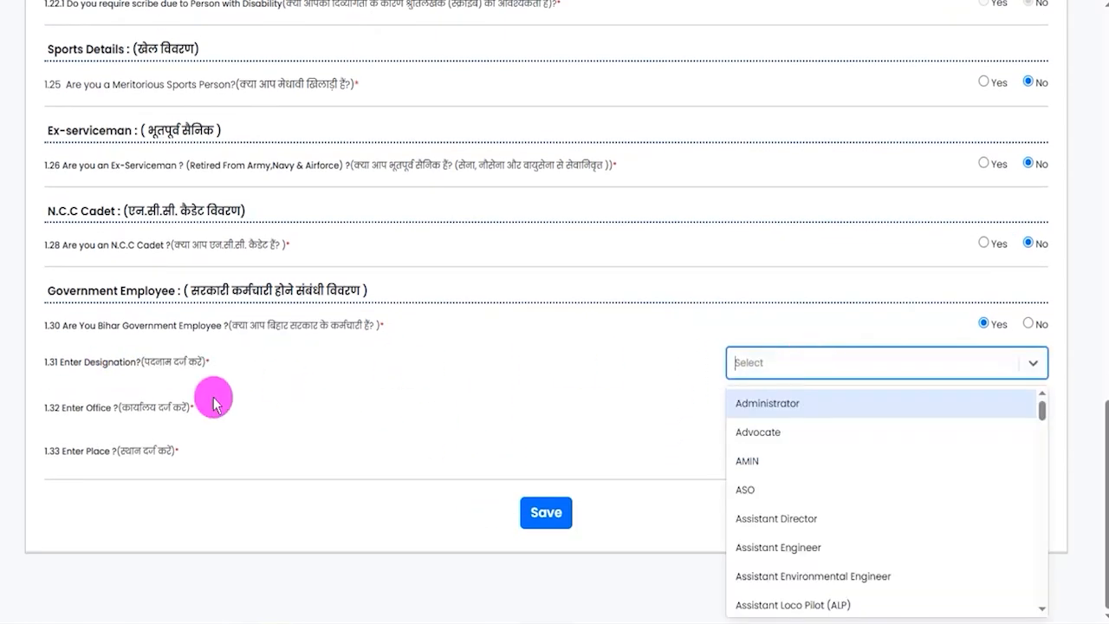
left_click(79, 407)
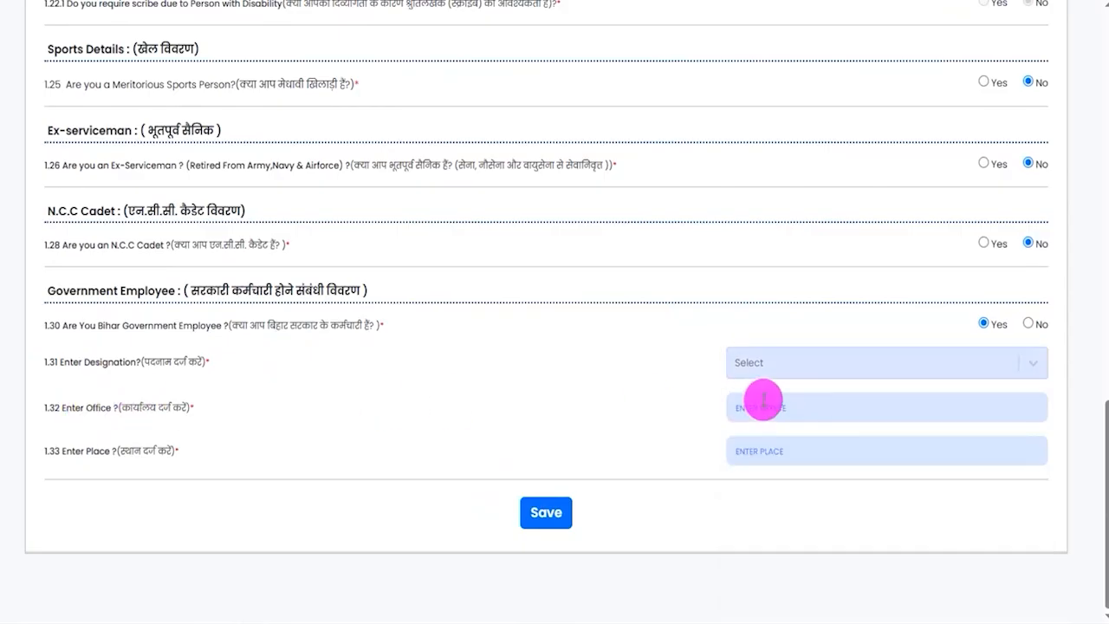
left_click_drag(74, 453, 129, 453)
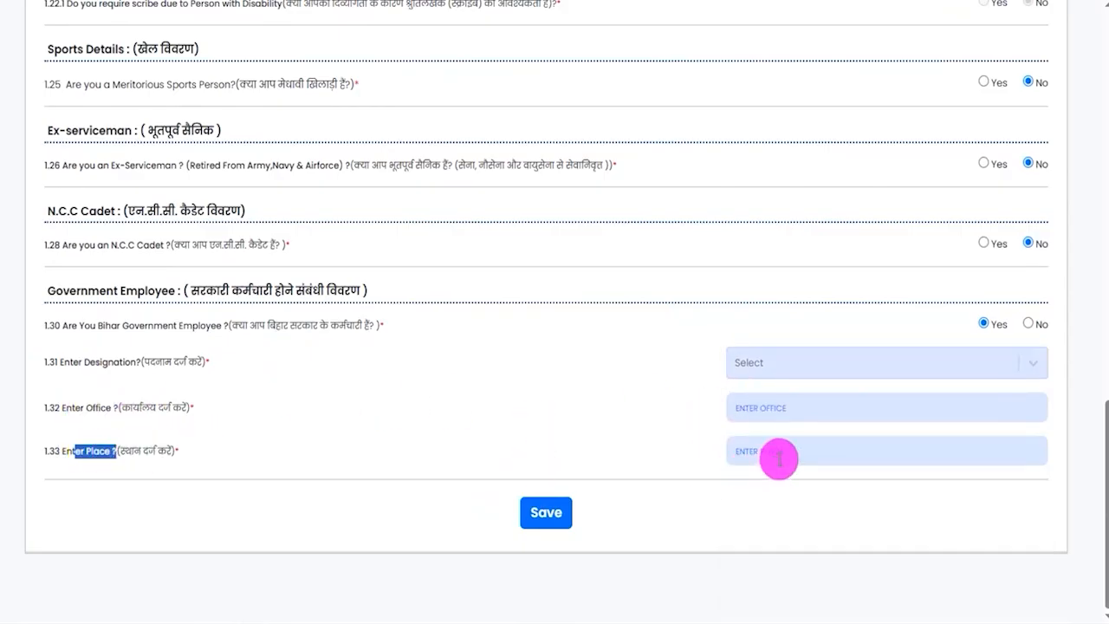
left_click(775, 452)
left_click(1030, 325)
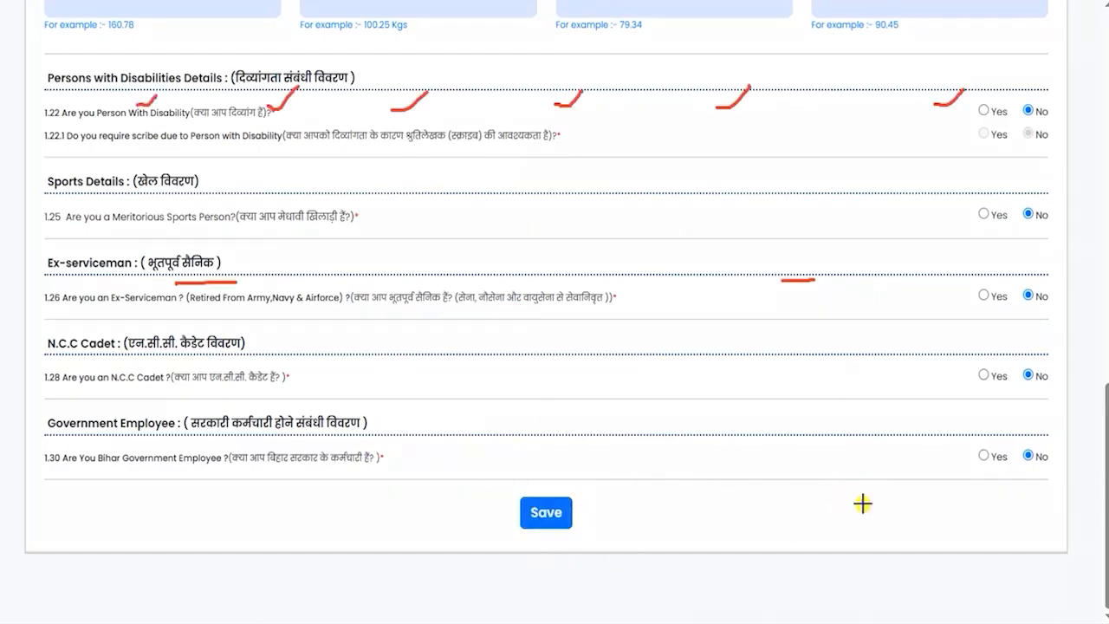
- Save the Personal Information form and examine the Permanent Address and Correspondence Address sections of Address Information
left_click(570, 514)
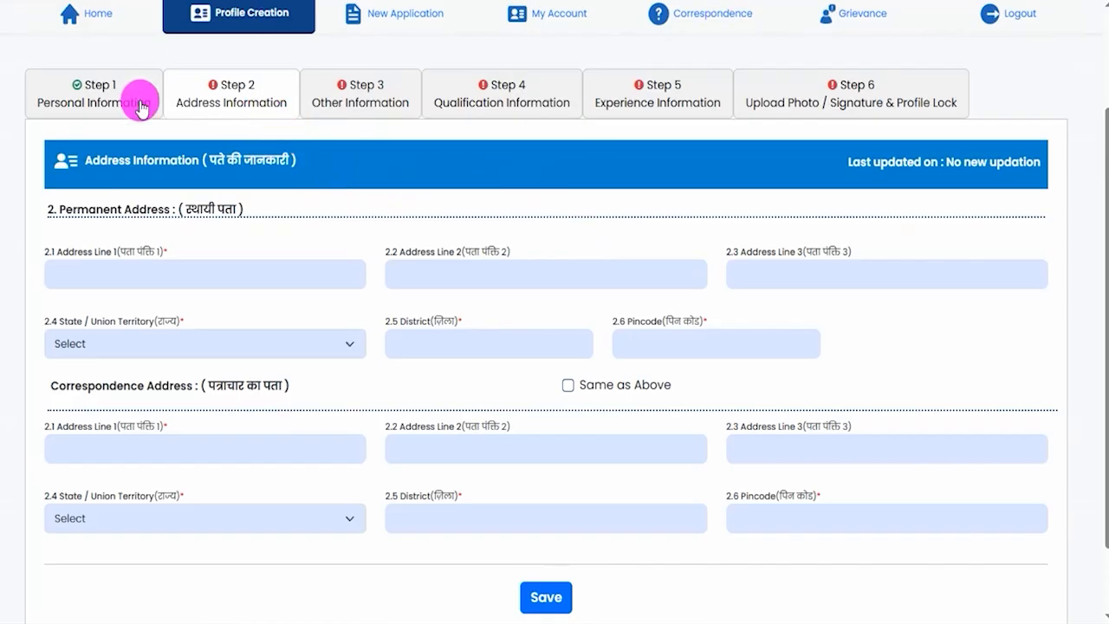
left_click_drag(77, 211, 149, 217)
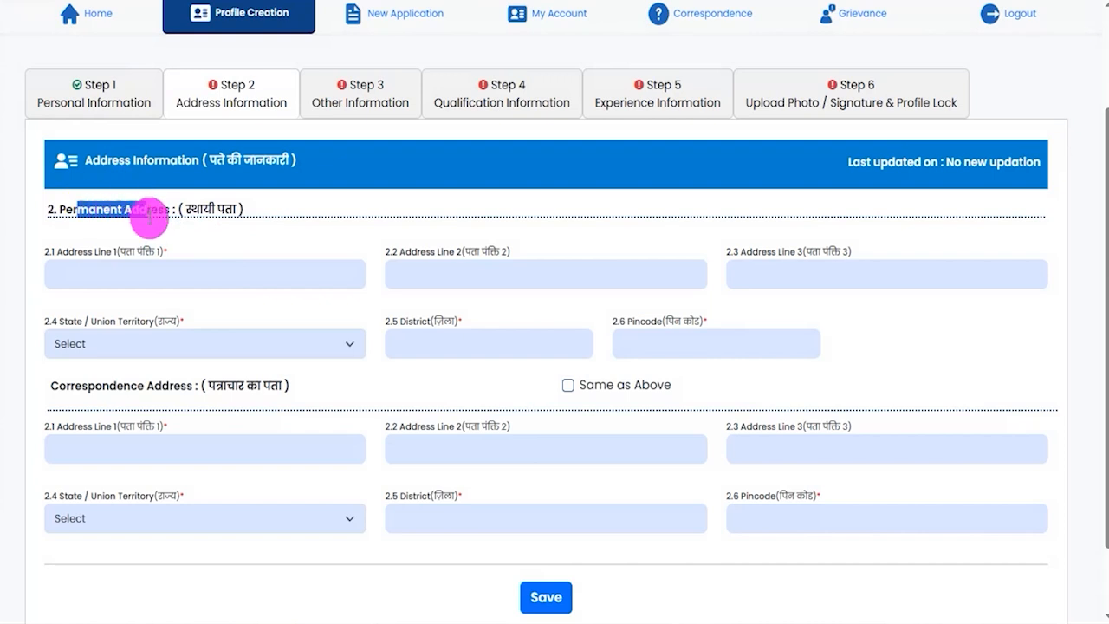
left_click_drag(70, 385, 177, 412)
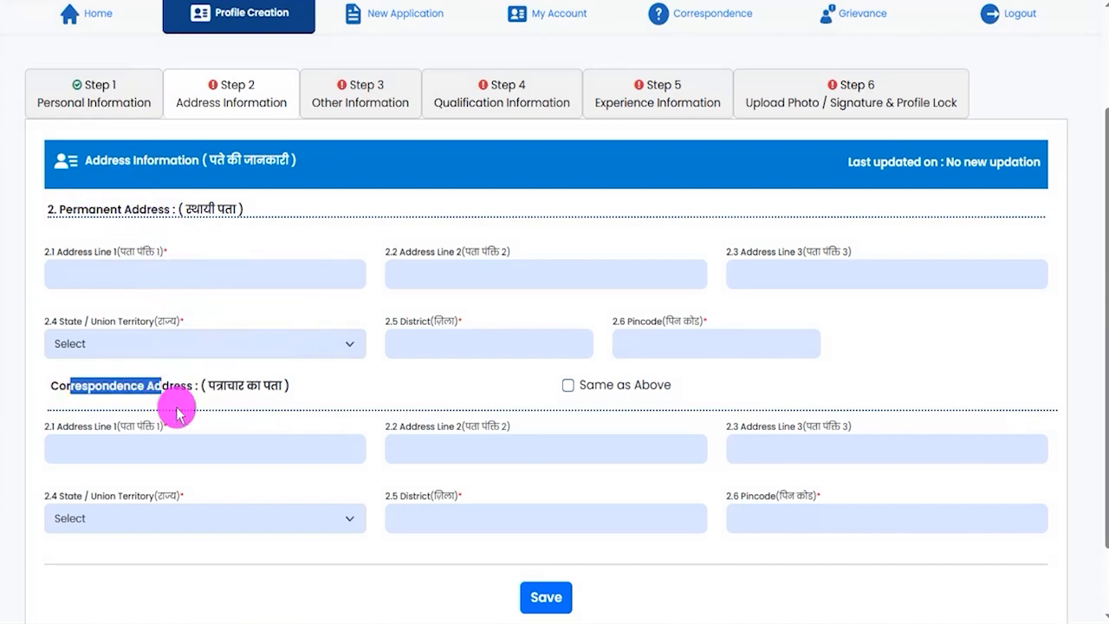
left_click(158, 449)
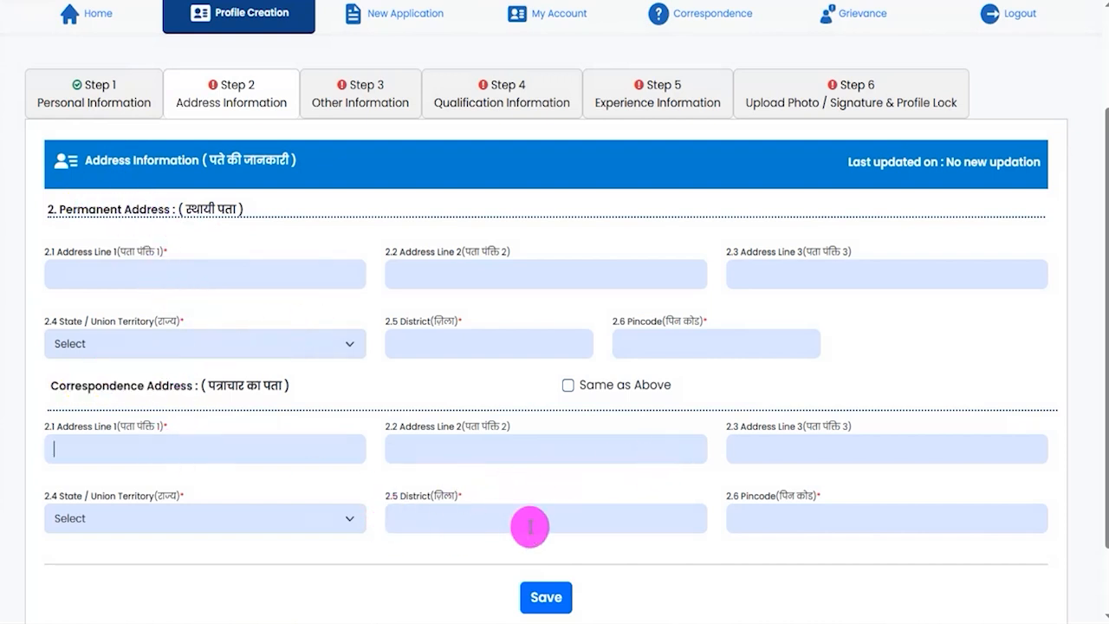
left_click_drag(102, 384, 154, 385)
left_click_drag(80, 215, 137, 215)
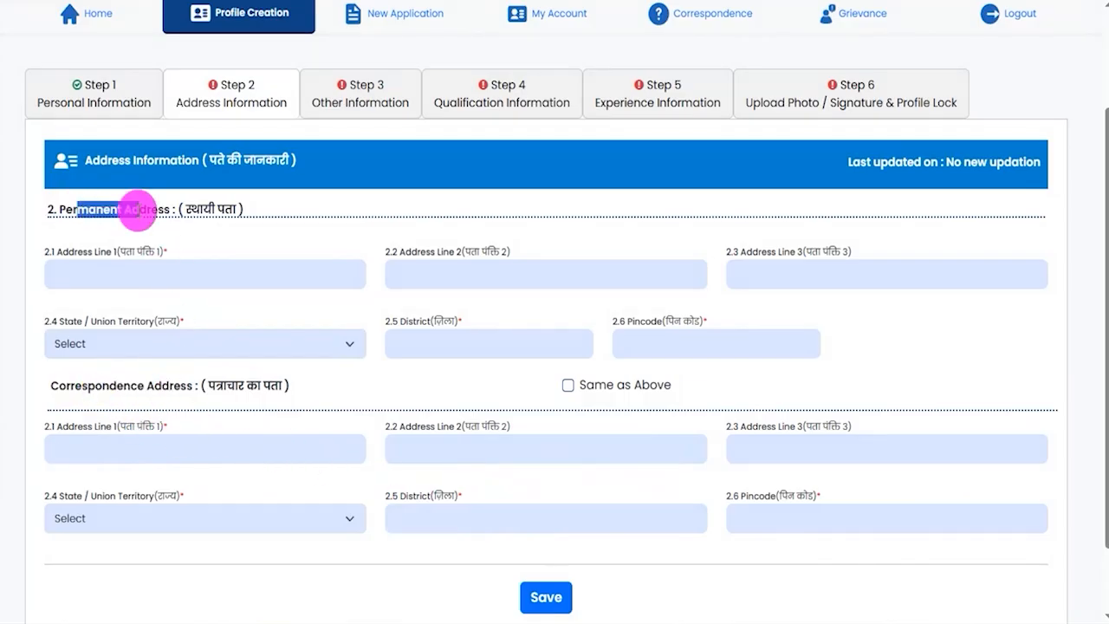
- Mark the correspondence address as Same as Above and save the Address Information
left_click(568, 385)
left_click_drag(83, 385, 154, 385)
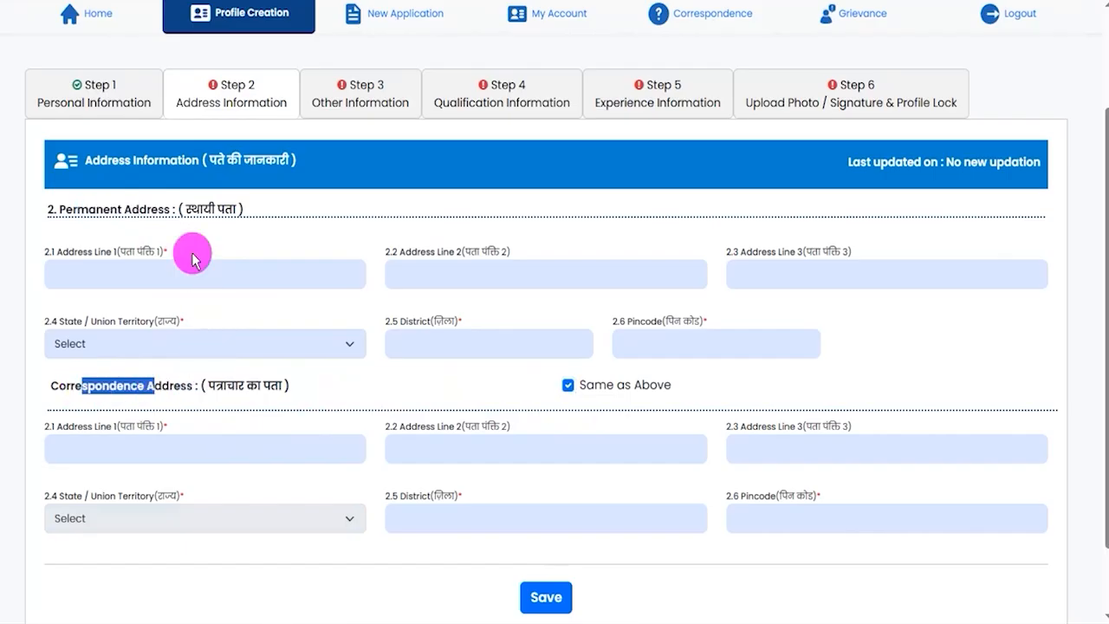
left_click_drag(66, 209, 190, 208)
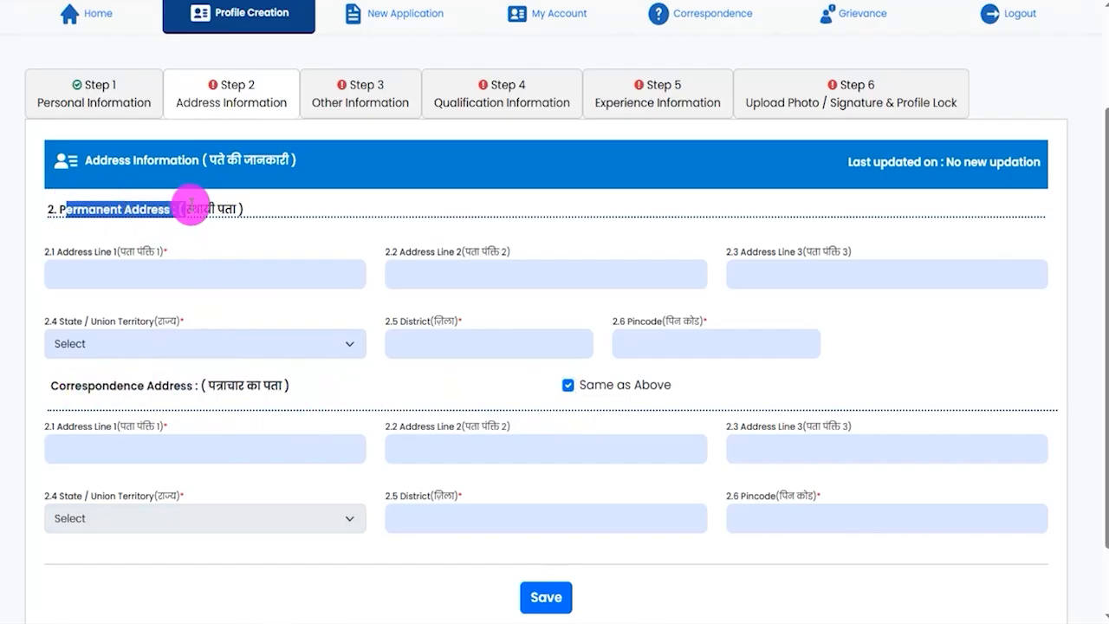
left_click_drag(893, 591, 579, 597)
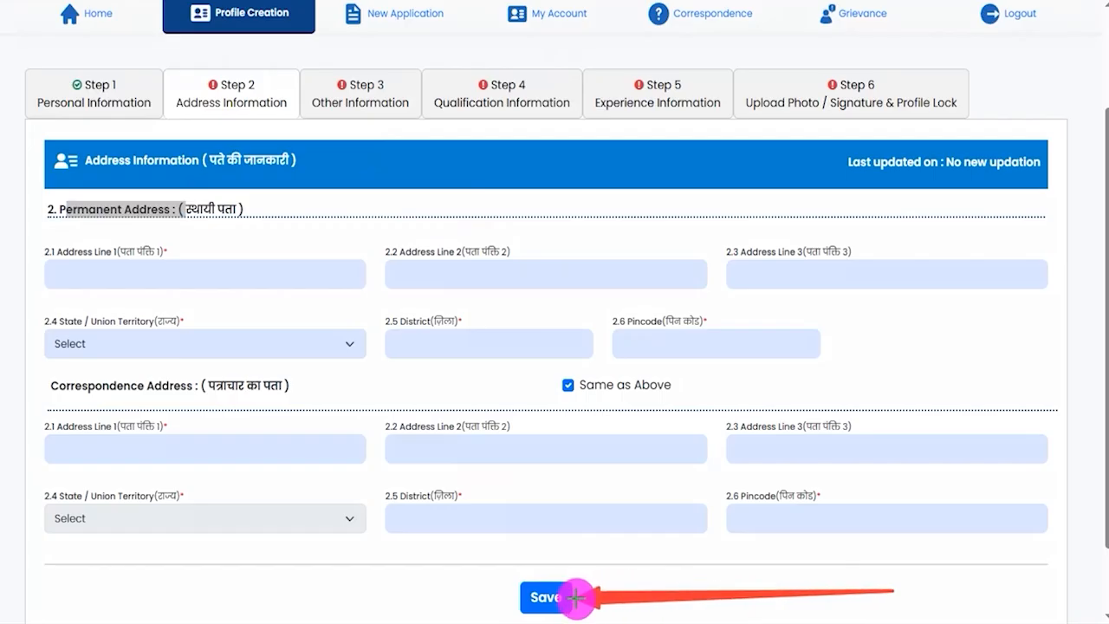
left_click(568, 597)
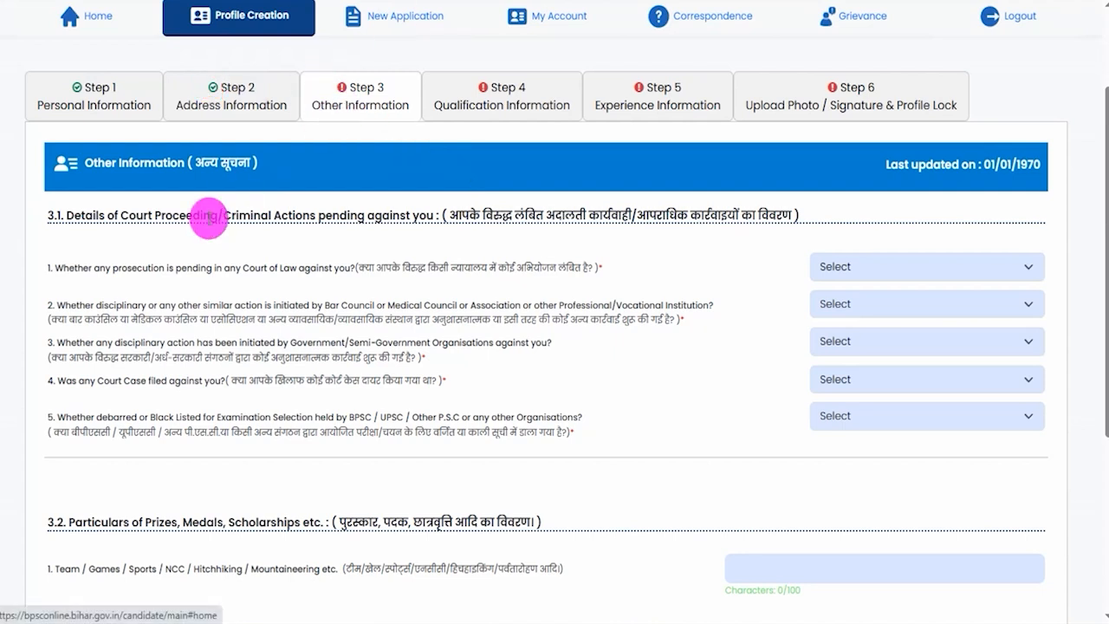
- Try Yes for the question on prosecution pending in a Court of Law and set its answer to No
left_click_drag(374, 269, 551, 271)
left_click(571, 273)
double_click(530, 268)
left_click(839, 269)
left_click(842, 320)
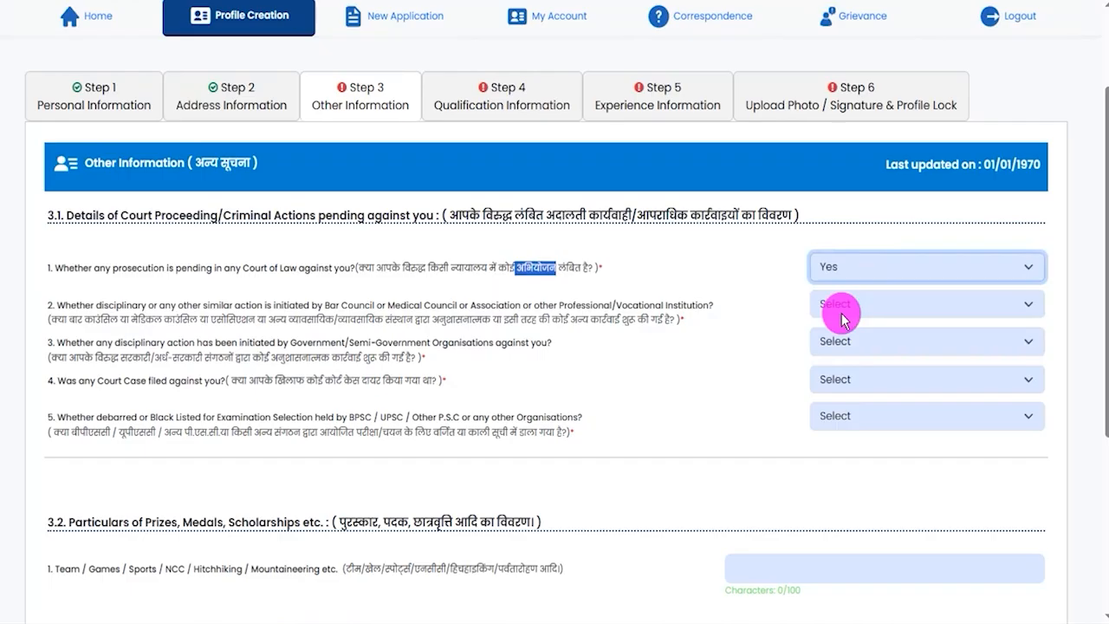
left_click(836, 268)
left_click(824, 338)
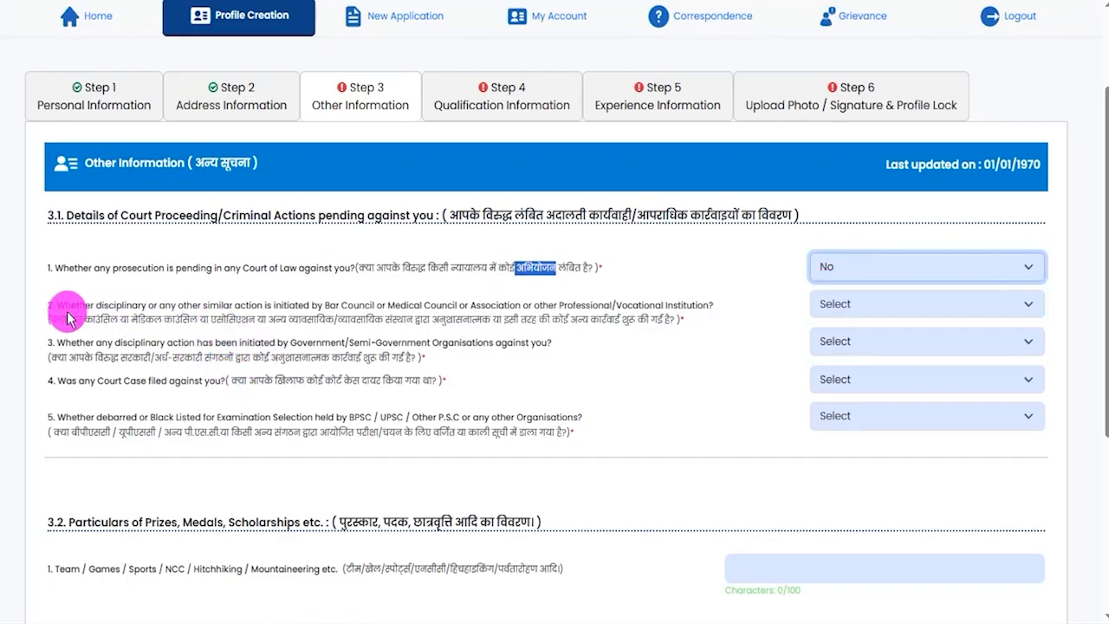
- Answer No to question 2 on disciplinary action by a Bar Council, Medical Council or other professional institution
left_click_drag(48, 319, 650, 313)
left_click(820, 304)
left_click(841, 354)
left_click(842, 313)
left_click(832, 373)
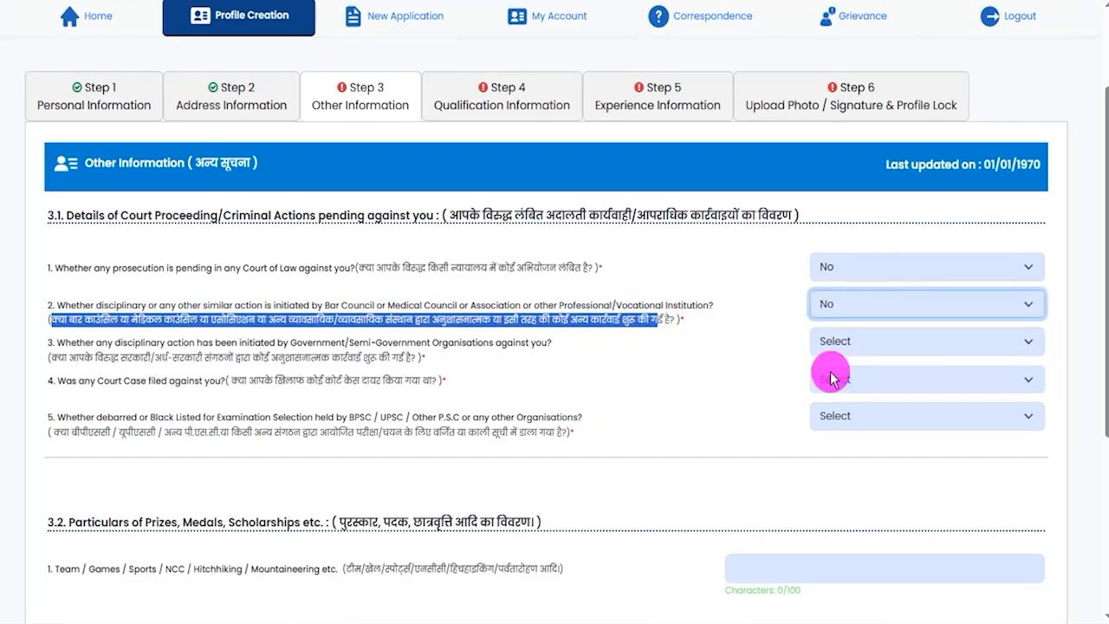
- Answer No to question 3 on disciplinary action by Government or Semi-Government Organisations
left_click_drag(64, 357, 399, 359)
left_click(879, 347)
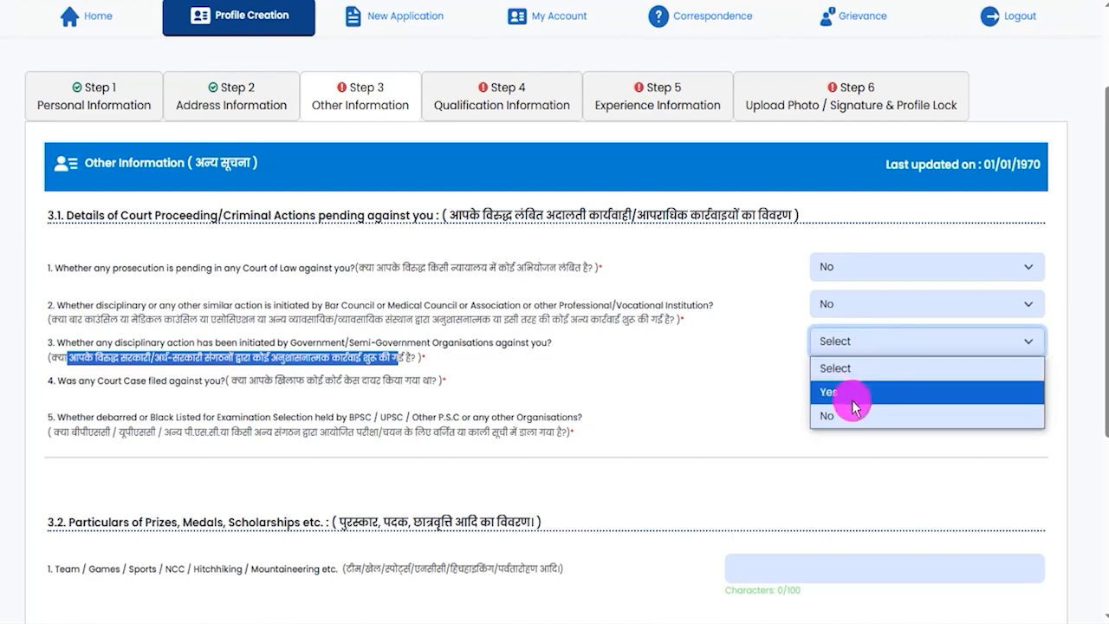
left_click(845, 416)
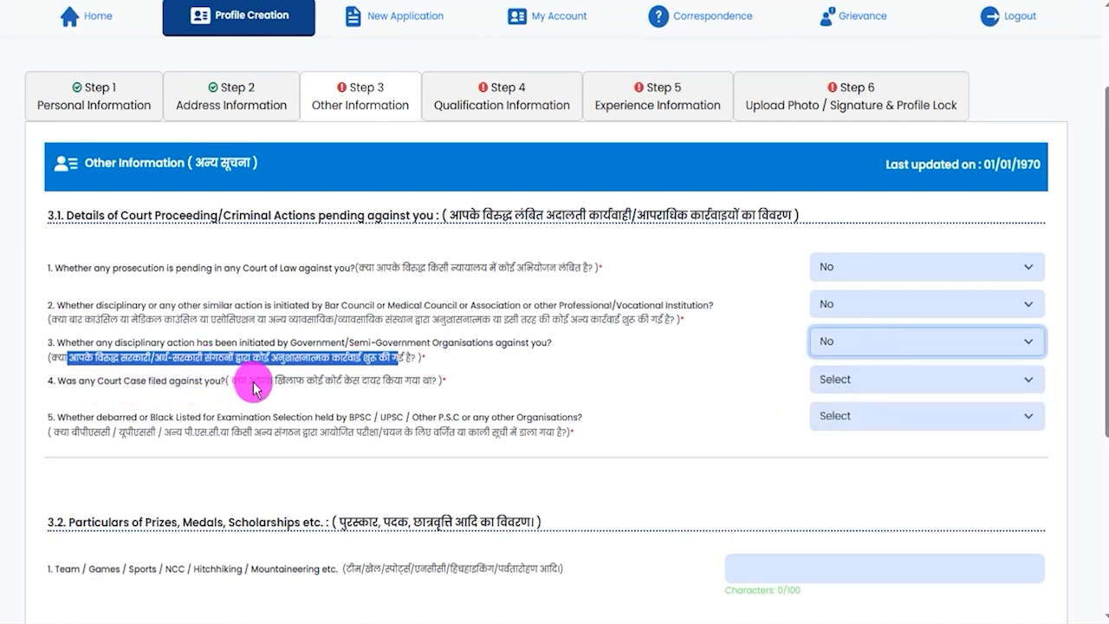
- Try Yes for the question on a court case filed against the candidate and set its answer to No
left_click_drag(254, 388, 351, 382)
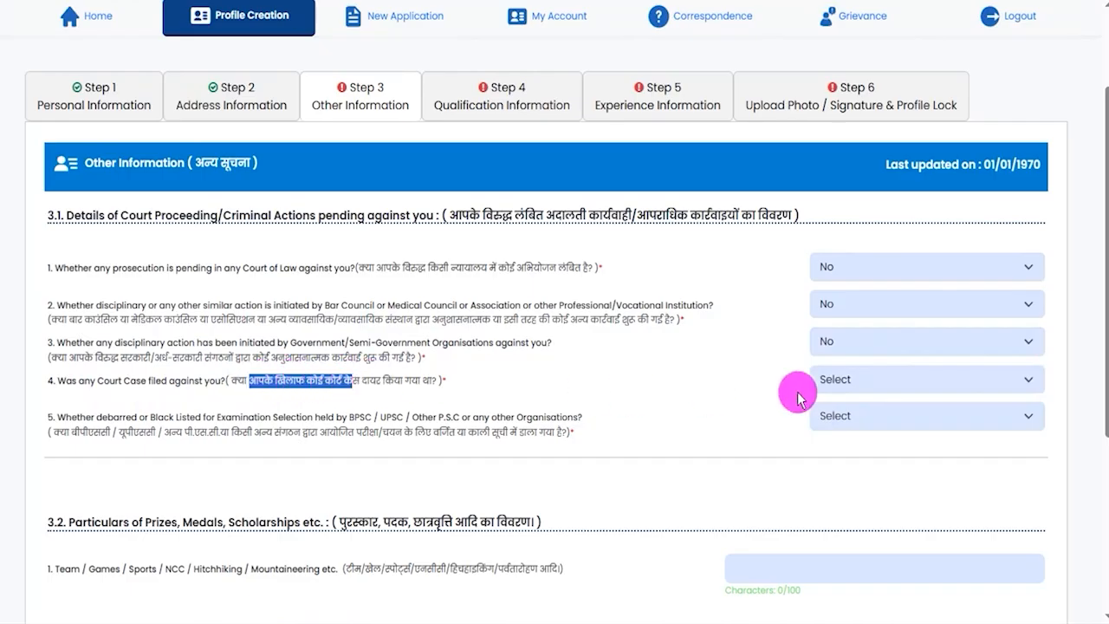
left_click(854, 381)
left_click(832, 451)
left_click(844, 381)
left_click(845, 430)
left_click(845, 381)
left_click(837, 454)
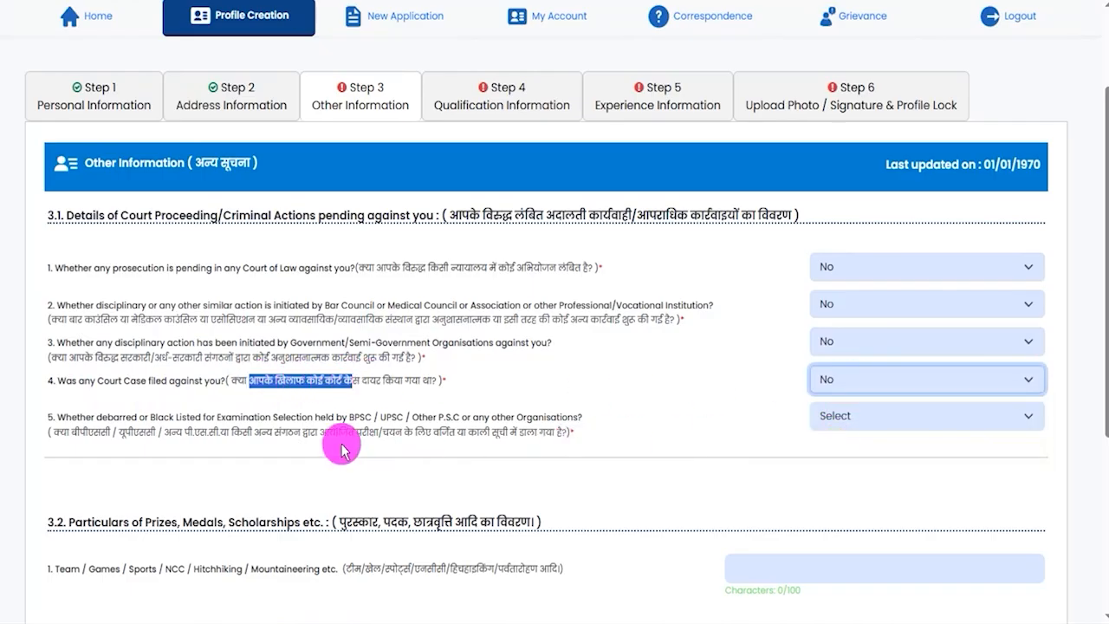
- Try Yes for the debarred or blacklisted question, check its duration options, and set the answer to No
left_click_drag(65, 437, 539, 436)
left_click(929, 414)
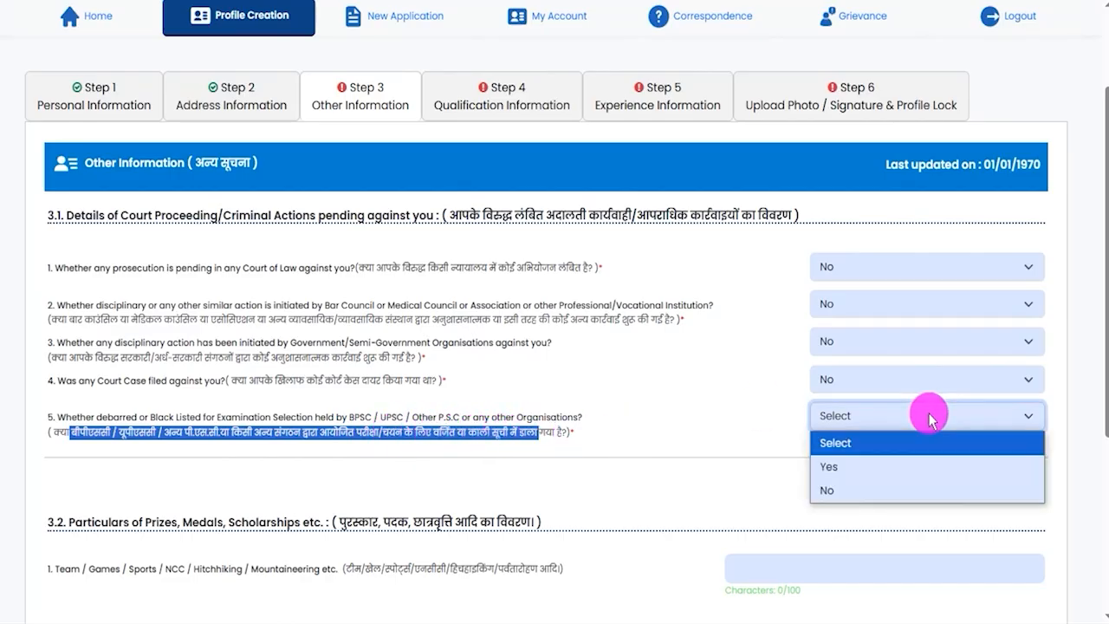
left_click(842, 466)
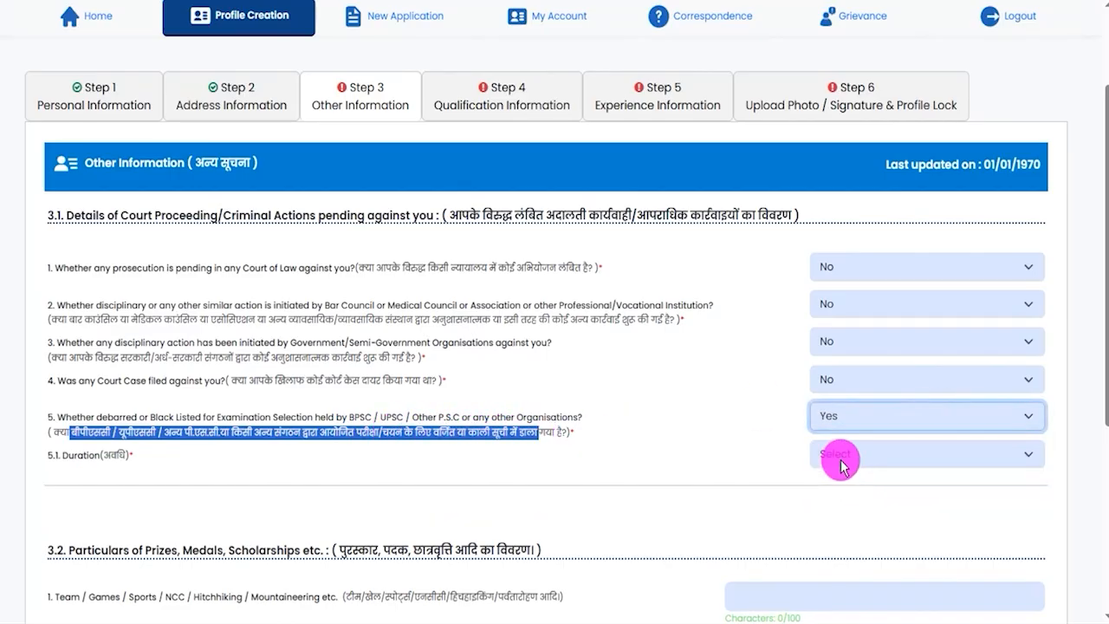
left_click(843, 455)
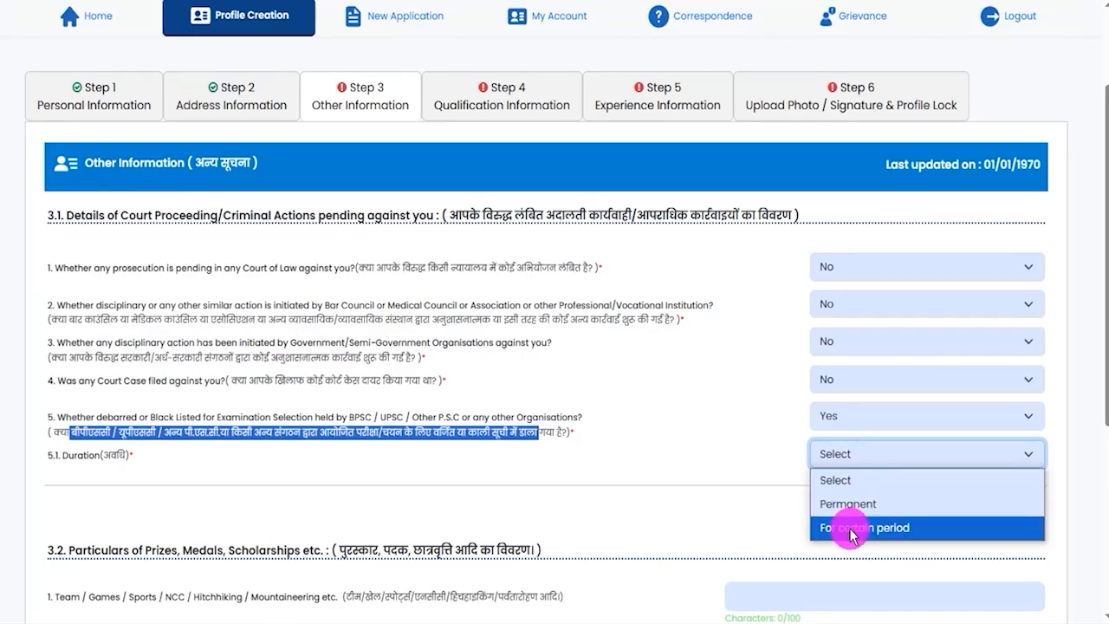
left_click(843, 419)
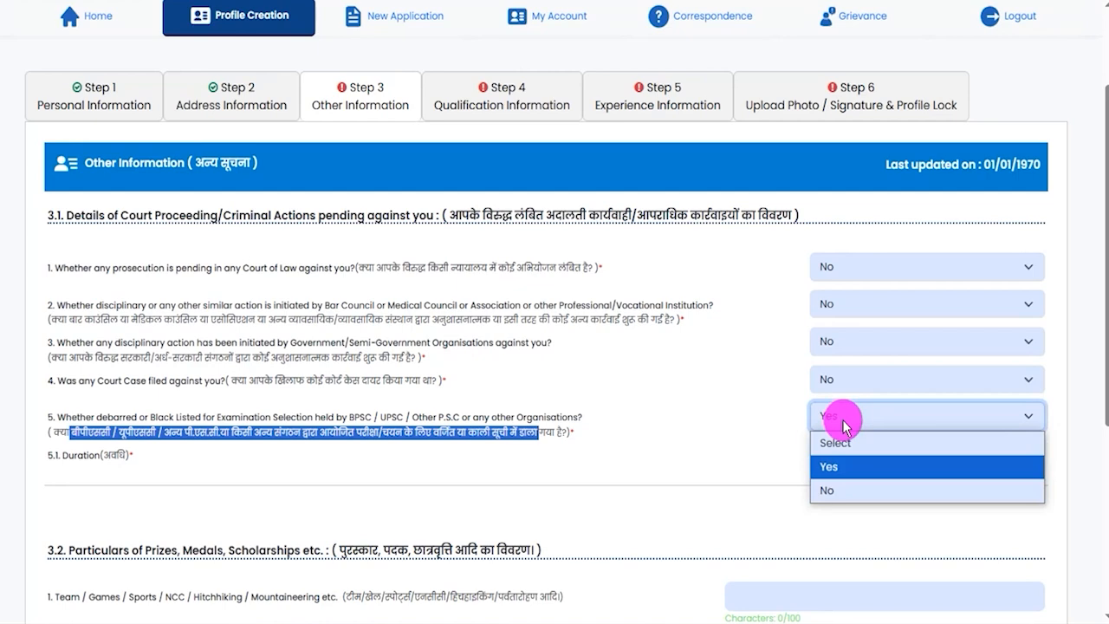
left_click(829, 490)
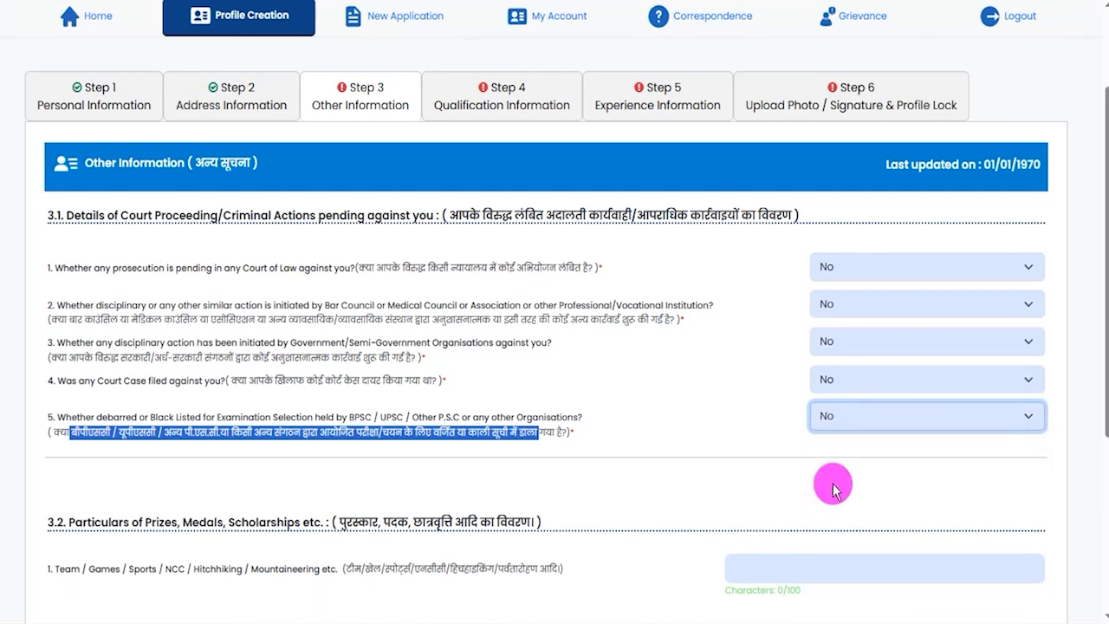
- Check the three fields under Particulars of Prizes, Medals, Scholarships, leave them blank, and save the Other Information
left_click(798, 475)
scroll(504, 290, "down", 3)
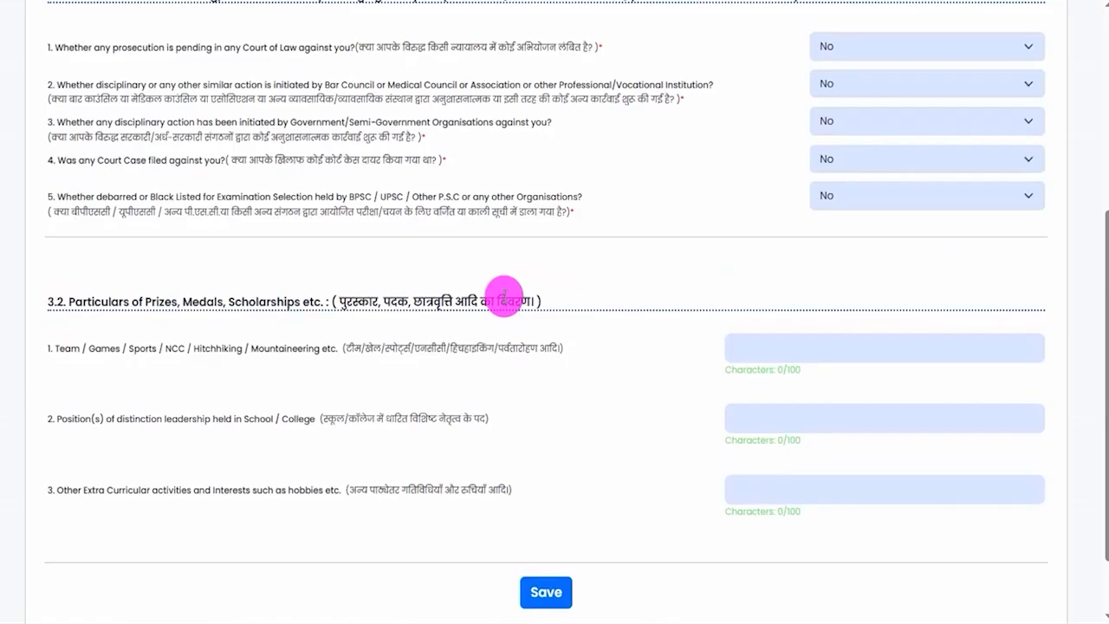
scroll(483, 292, "down", 2)
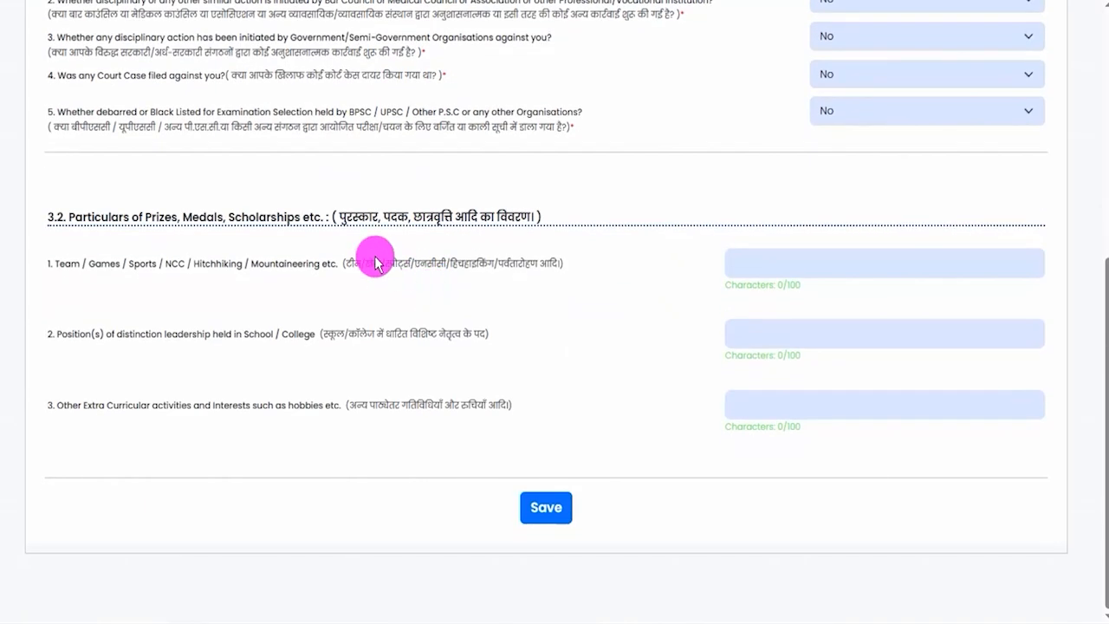
double_click(105, 262)
left_click_drag(257, 264, 317, 260)
left_click(792, 266)
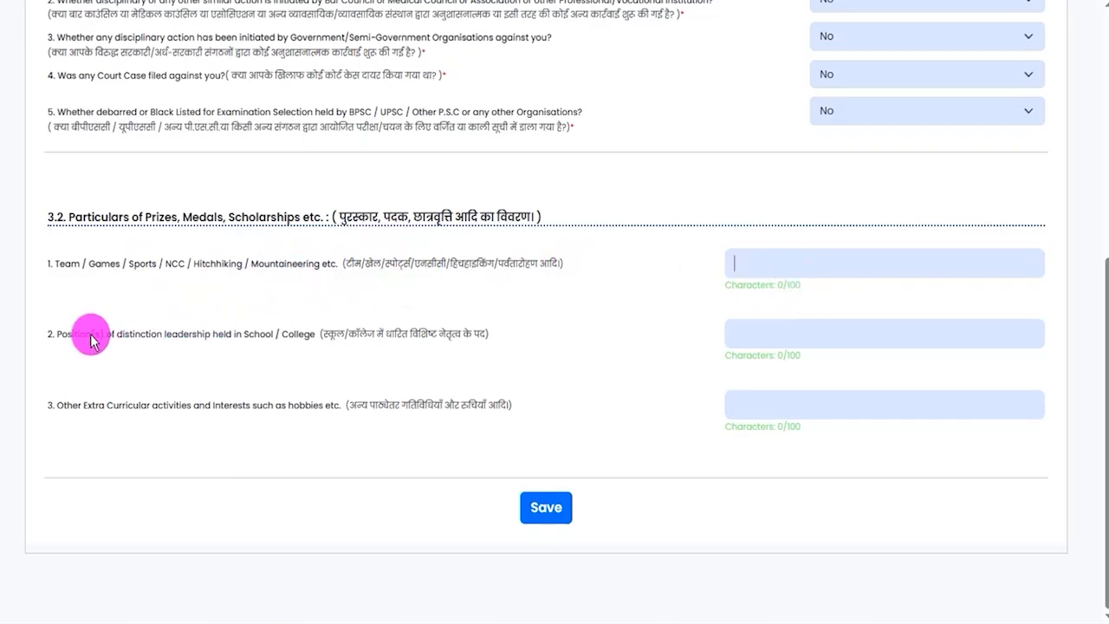
left_click_drag(73, 336, 249, 335)
left_click(788, 325)
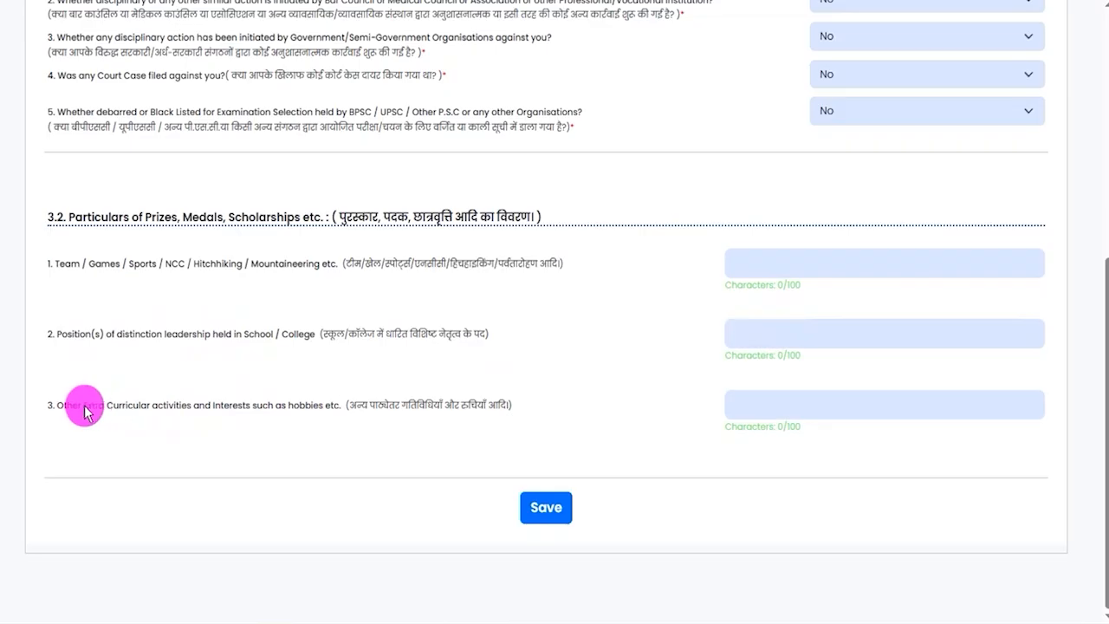
left_click_drag(86, 410, 253, 403)
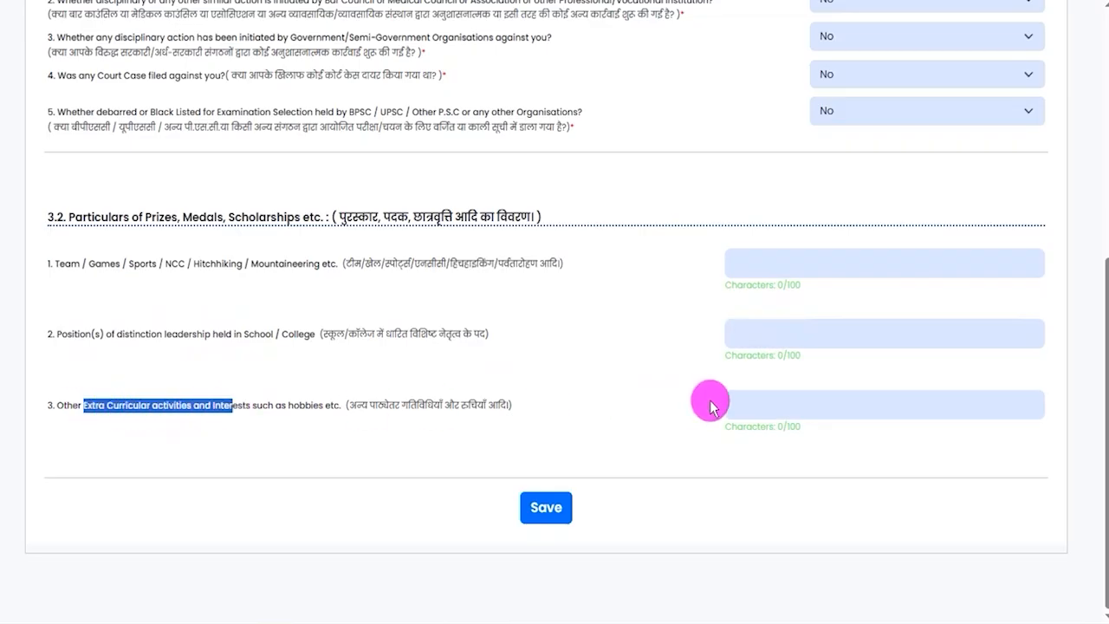
left_click(770, 400)
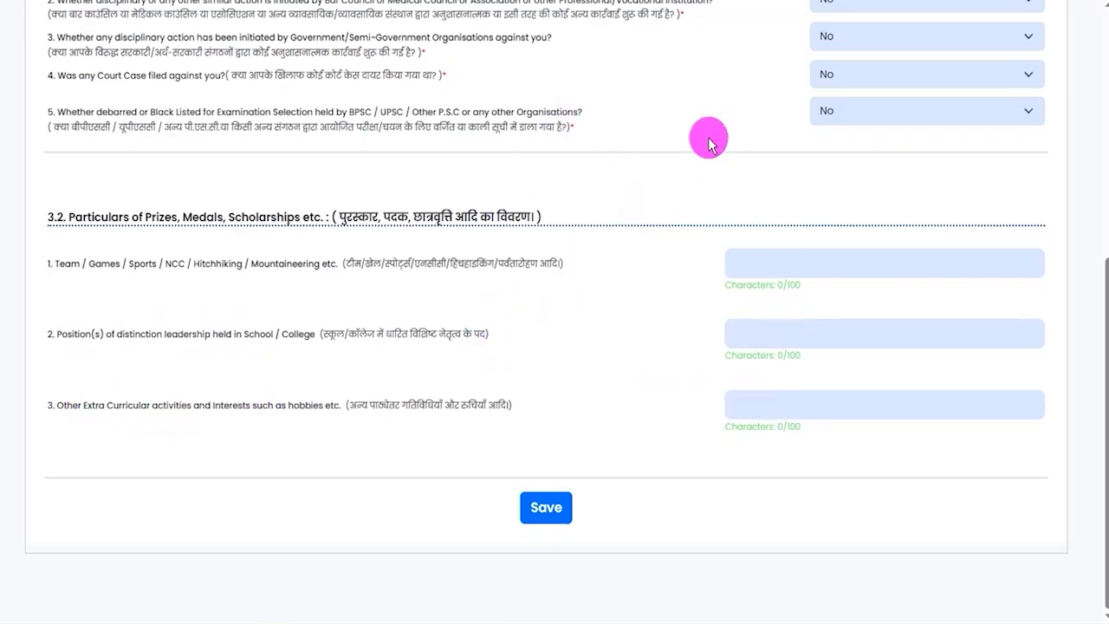
mouse_move(892, 500)
left_mouse_down()
mouse_move(597, 500)
mouse_move(576, 510)
left_mouse_up()
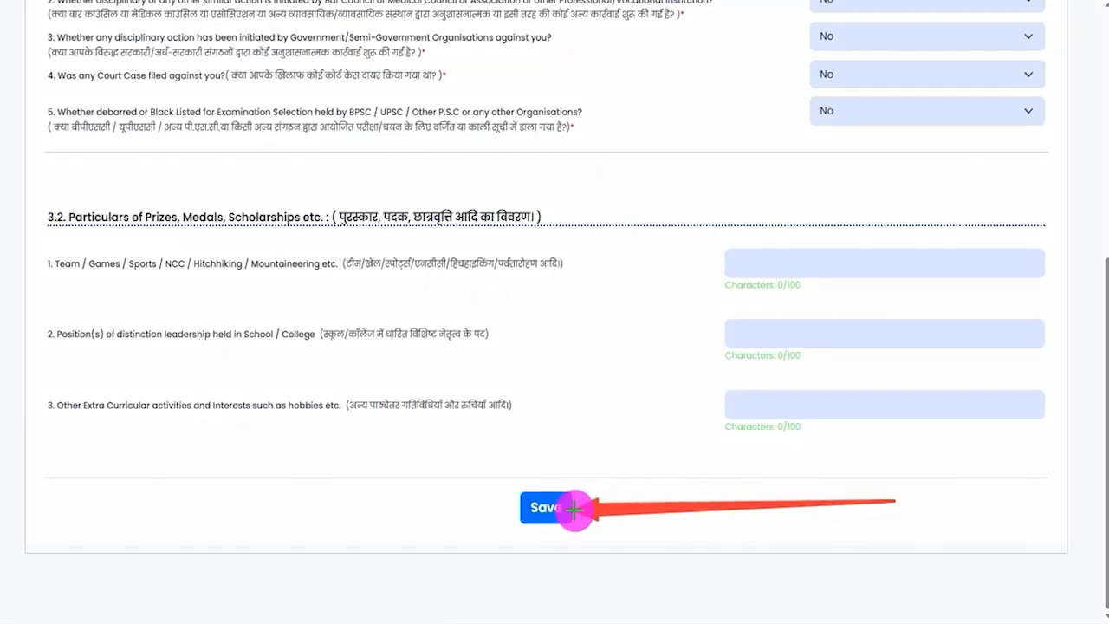
left_click(574, 510)
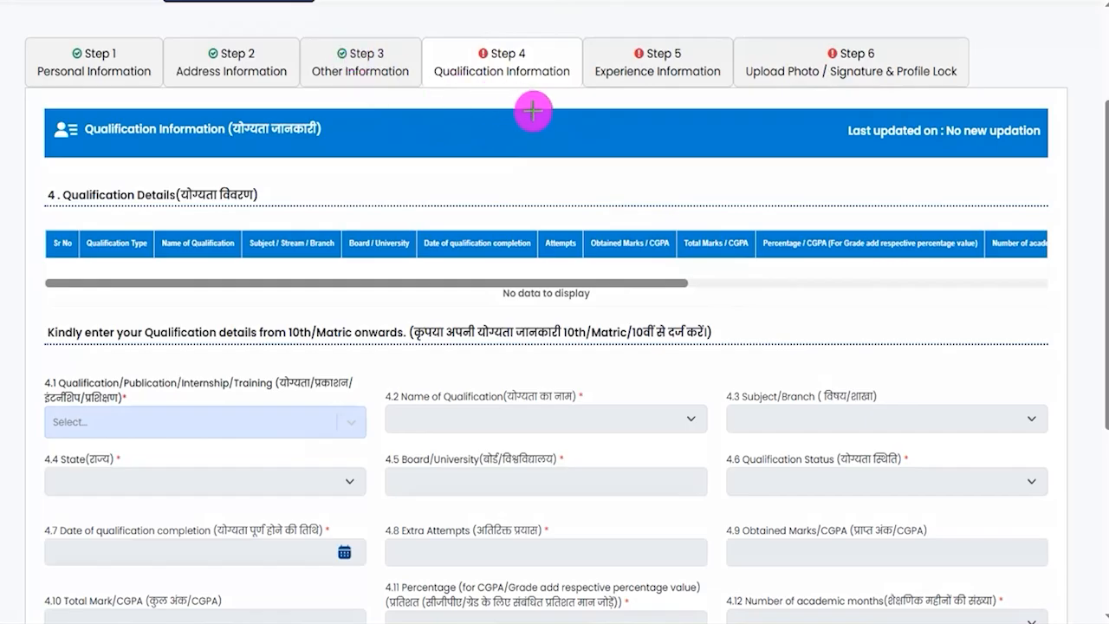
left_click_drag(622, 188, 540, 85)
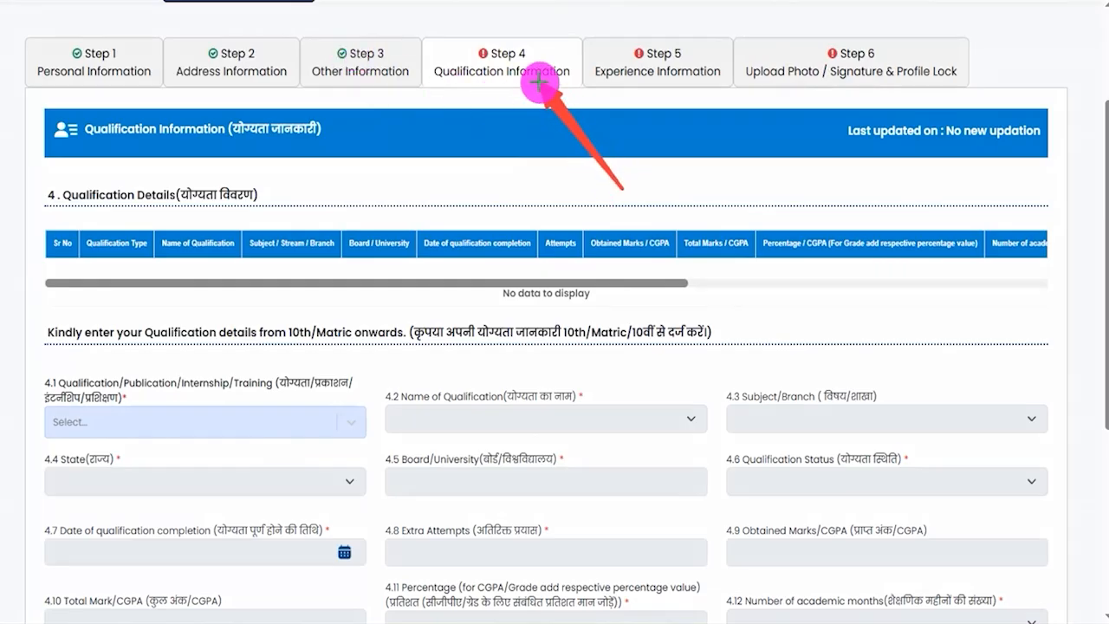
left_click_drag(539, 82, 539, 83)
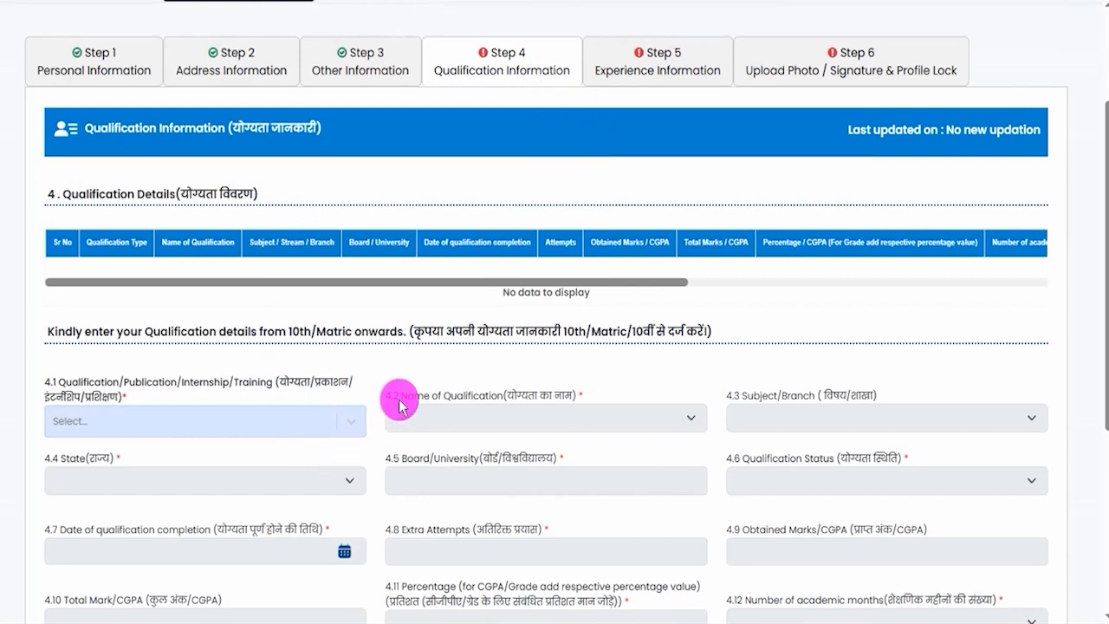
- Set both the qualification type (4.1) and the Name of Qualification (4.2) to 10th/Matric
scroll(401, 404, "down", 2)
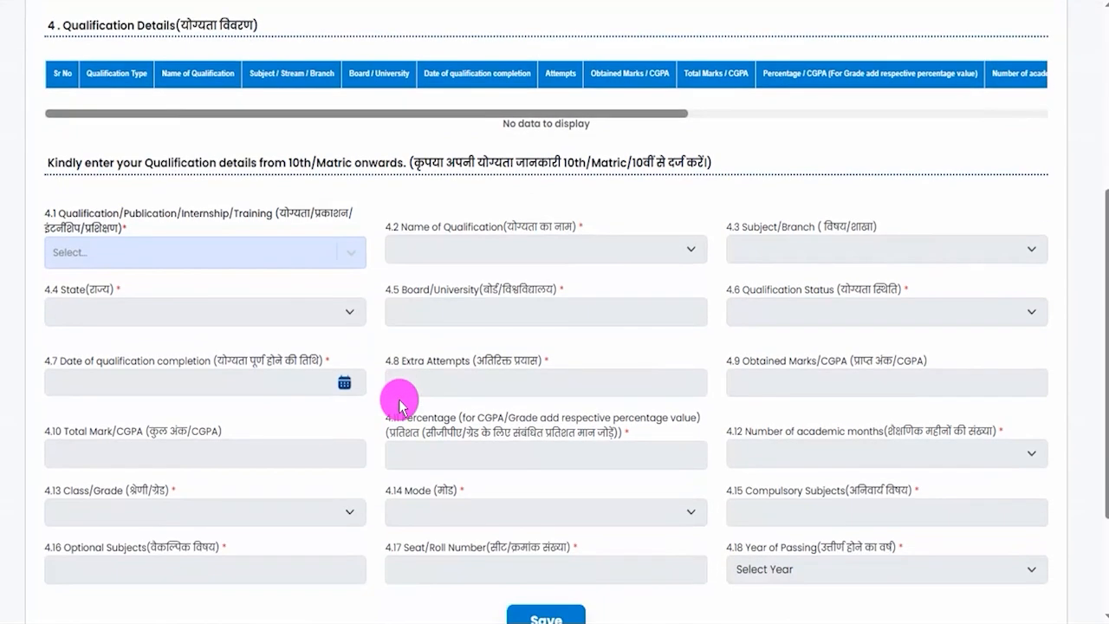
left_click(322, 249)
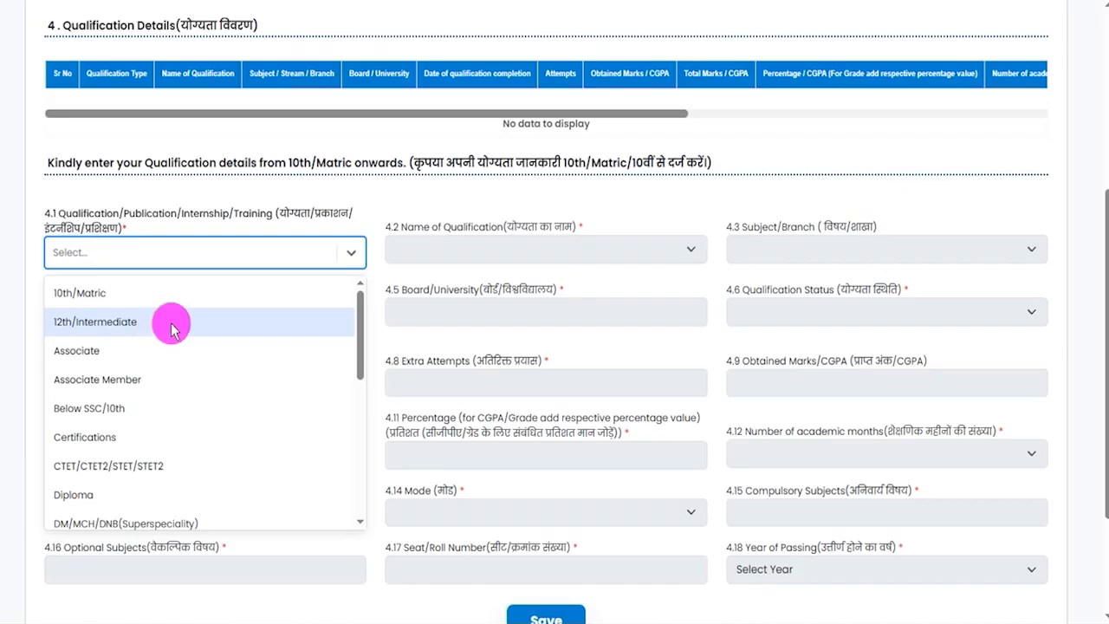
left_click(115, 298)
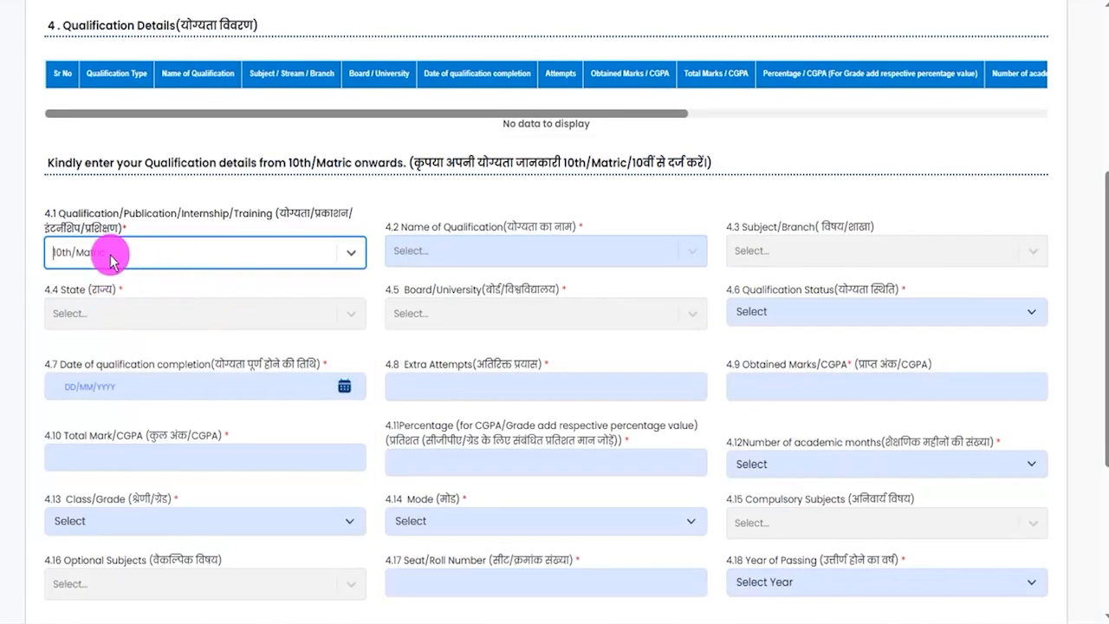
left_click(111, 261)
left_click(90, 292)
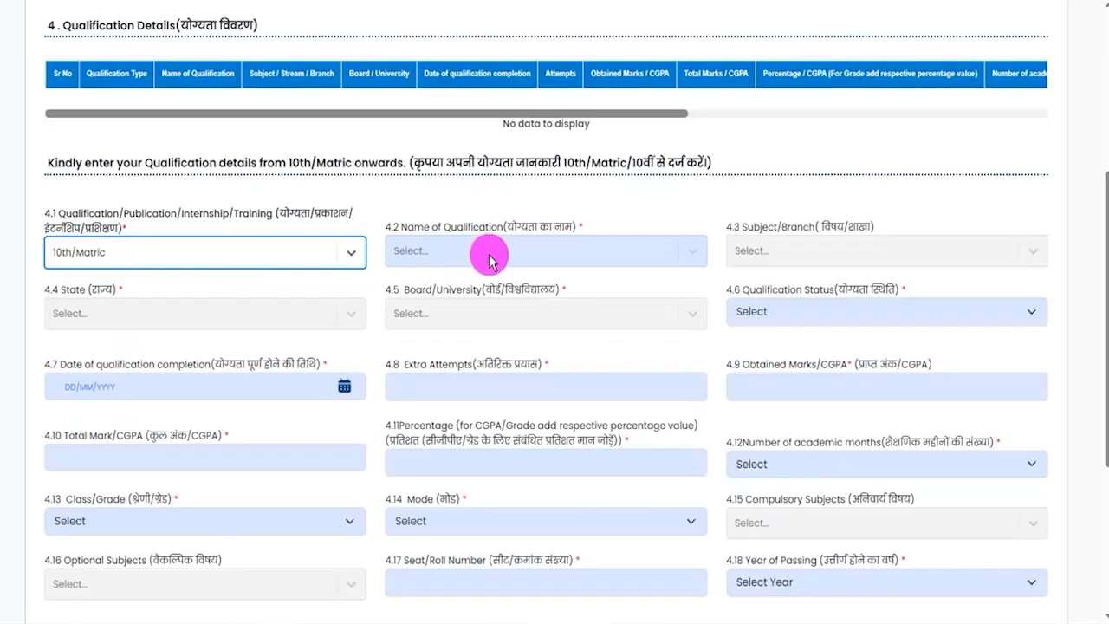
left_click(490, 253)
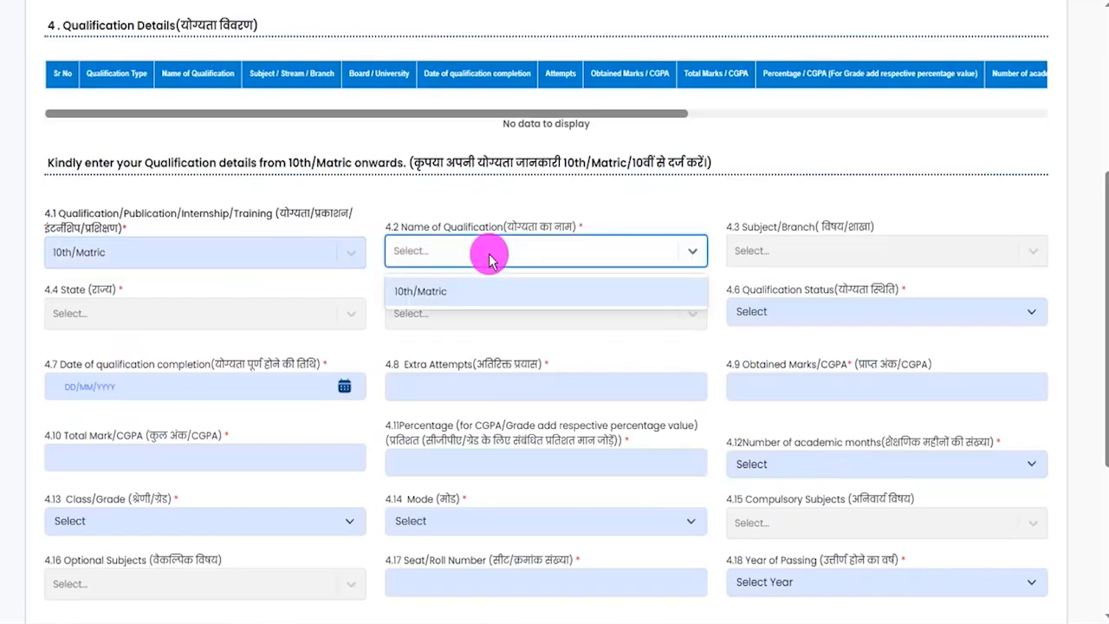
left_click(460, 291)
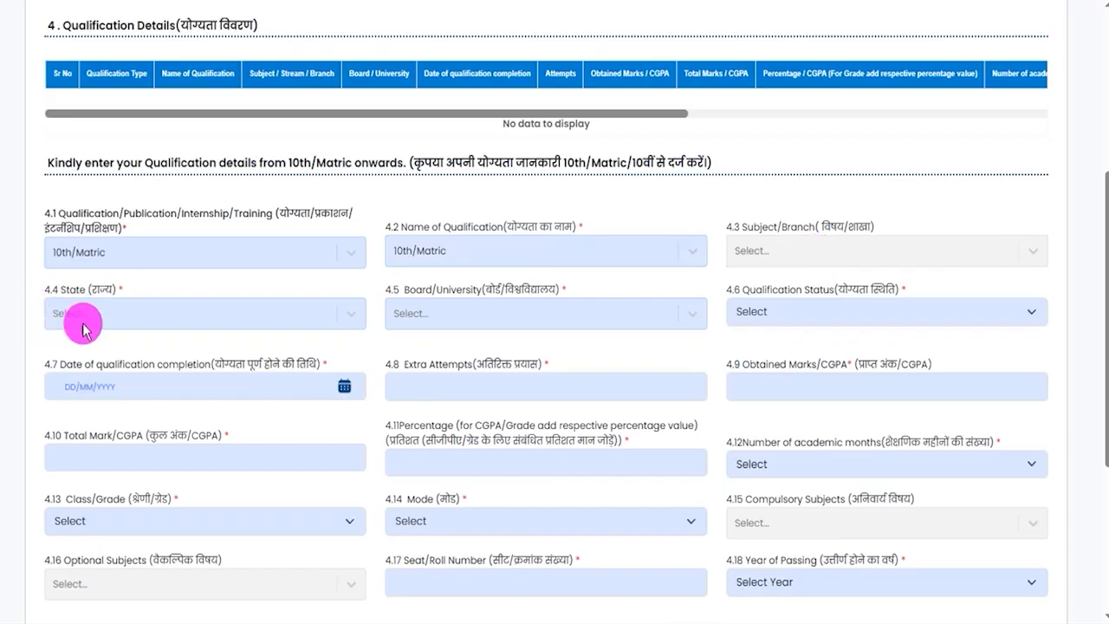
- For the 10th/Matric entry, choose BIHAR as state, CBSE as board and Passed/Qualified as qualification status
left_click(110, 325)
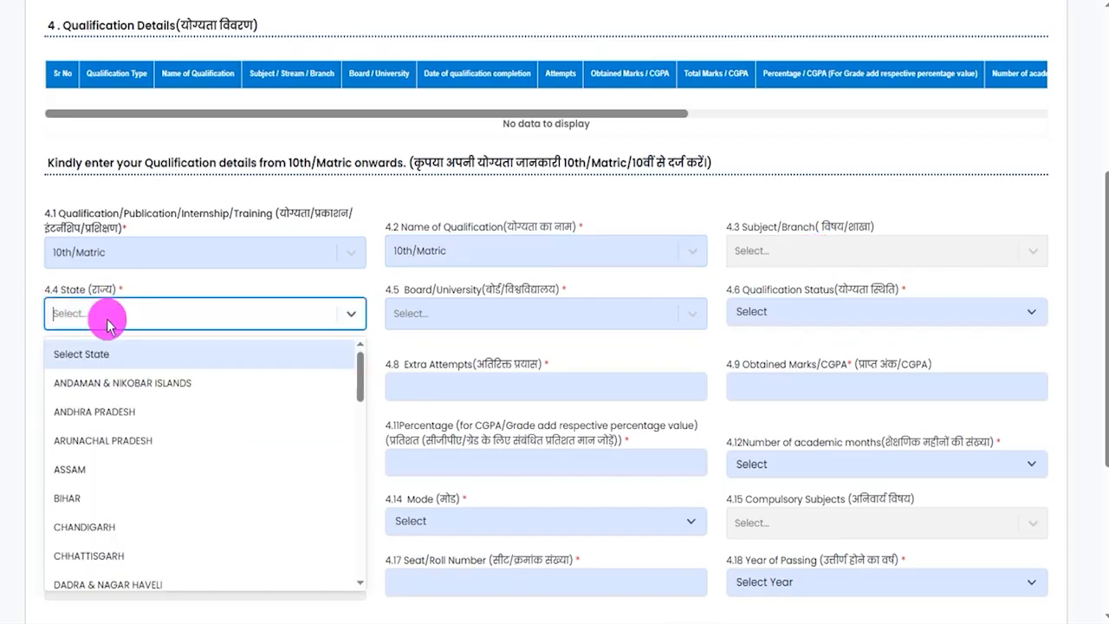
left_click(80, 500)
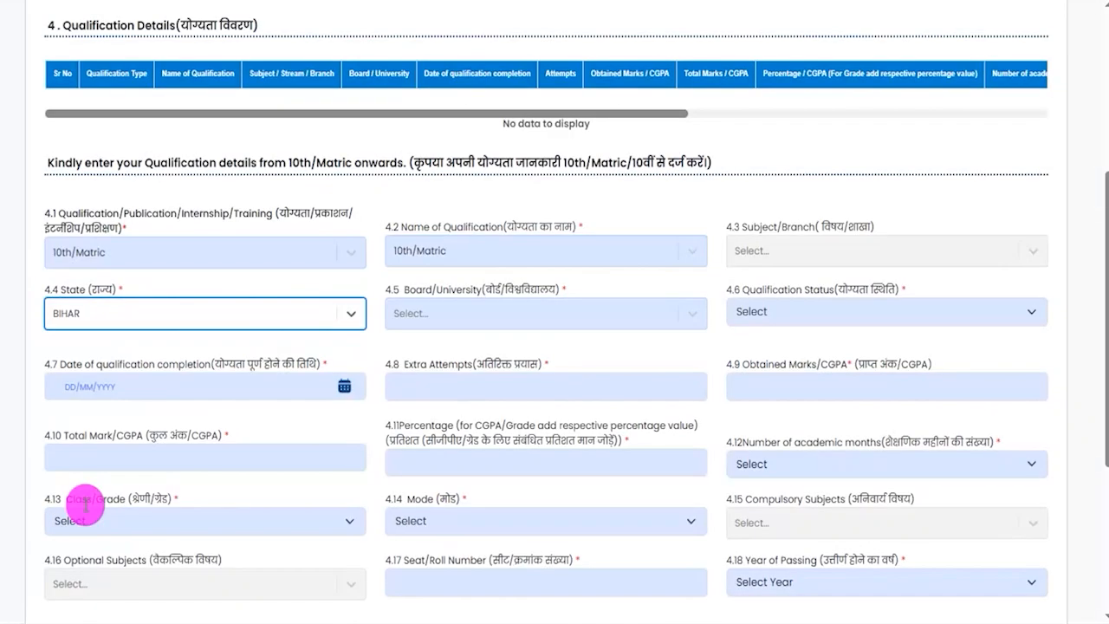
left_click(454, 318)
left_click(420, 413)
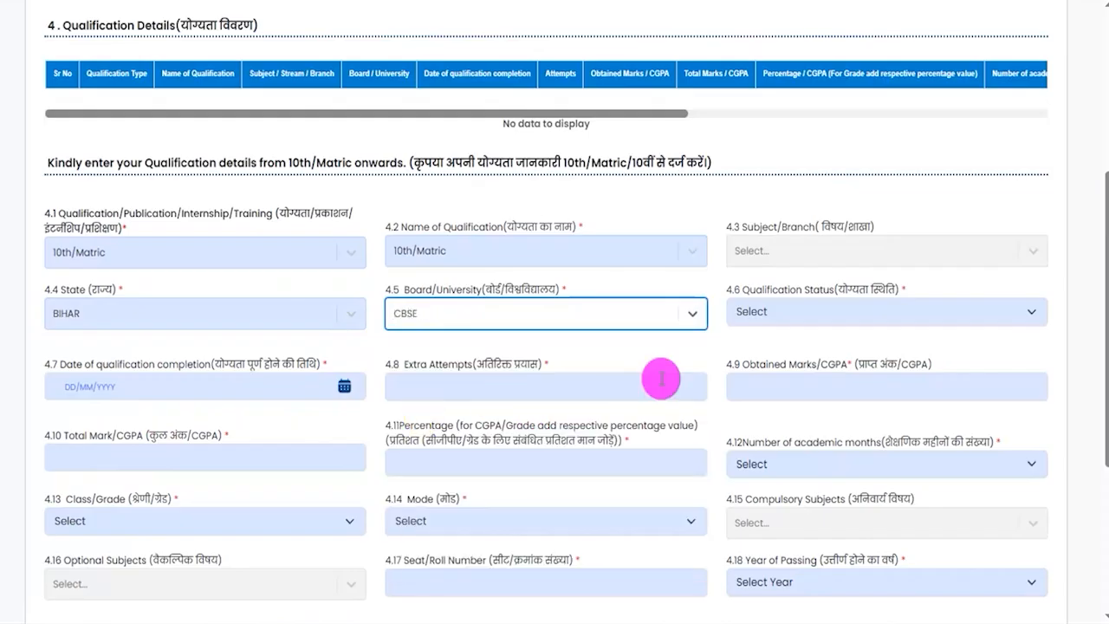
left_click(874, 327)
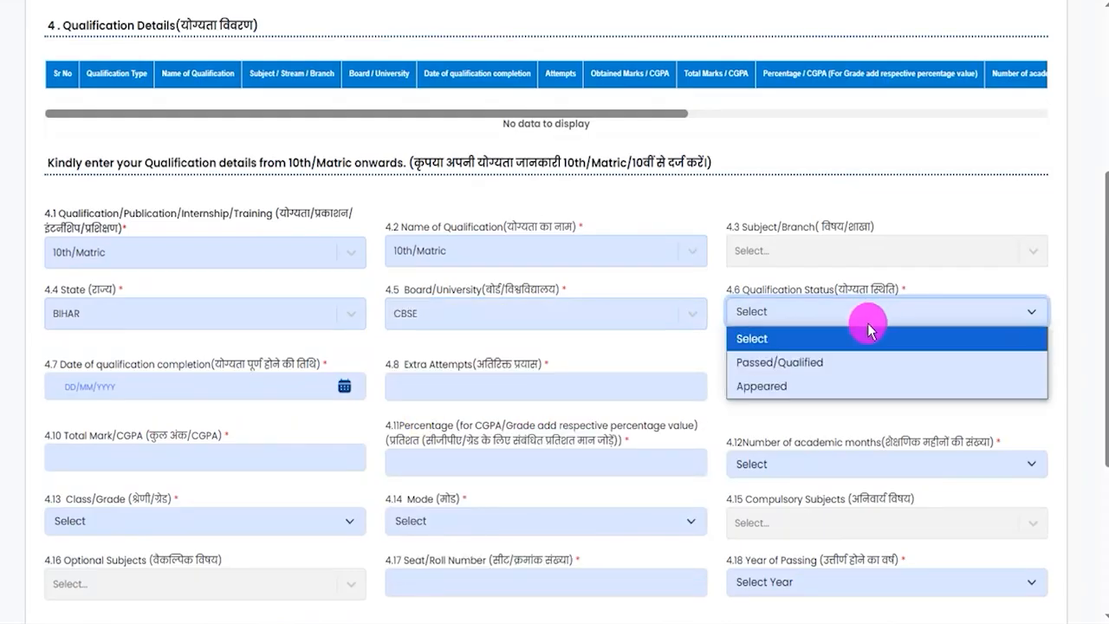
left_click(783, 363)
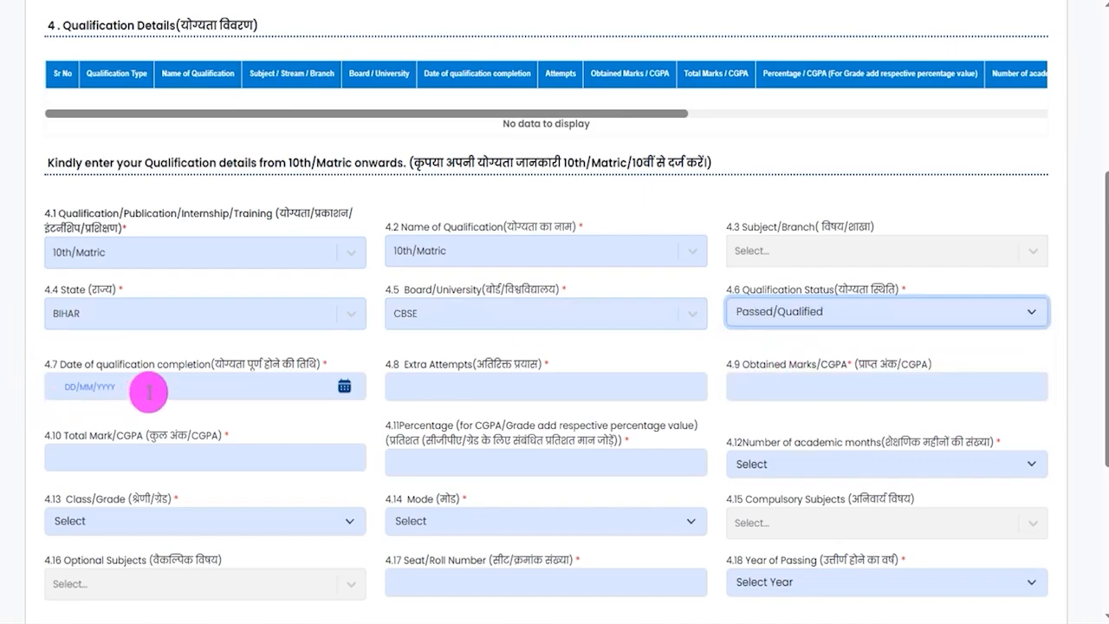
- Enter 450 as obtained marks and 600 as total marks, leaving the completion date, extra attempts and percentage blank
left_click(344, 385)
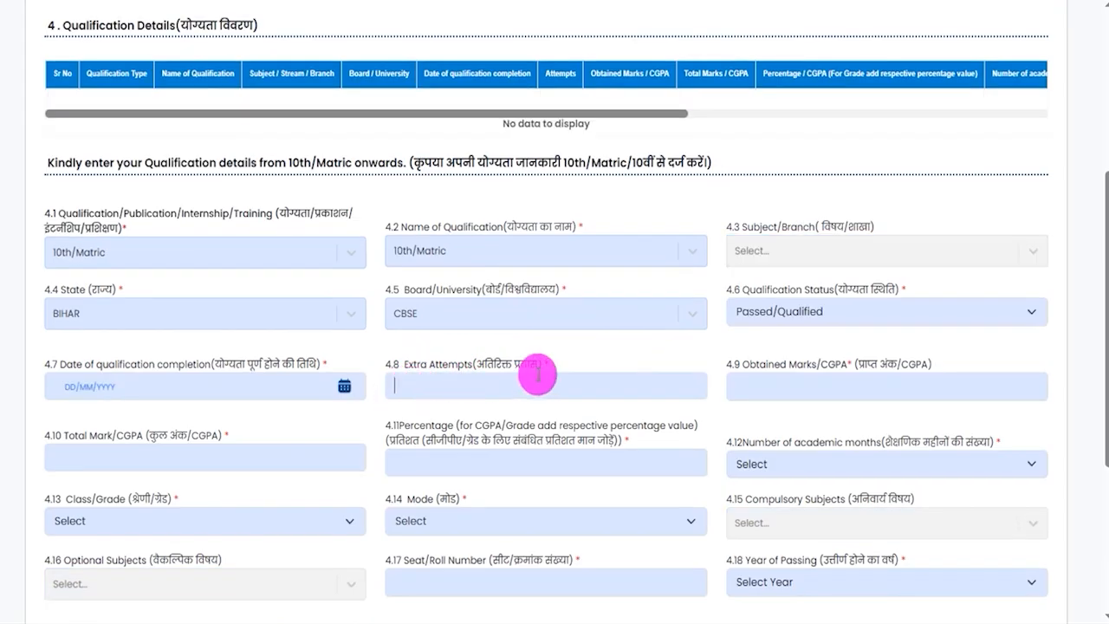
left_click(747, 381)
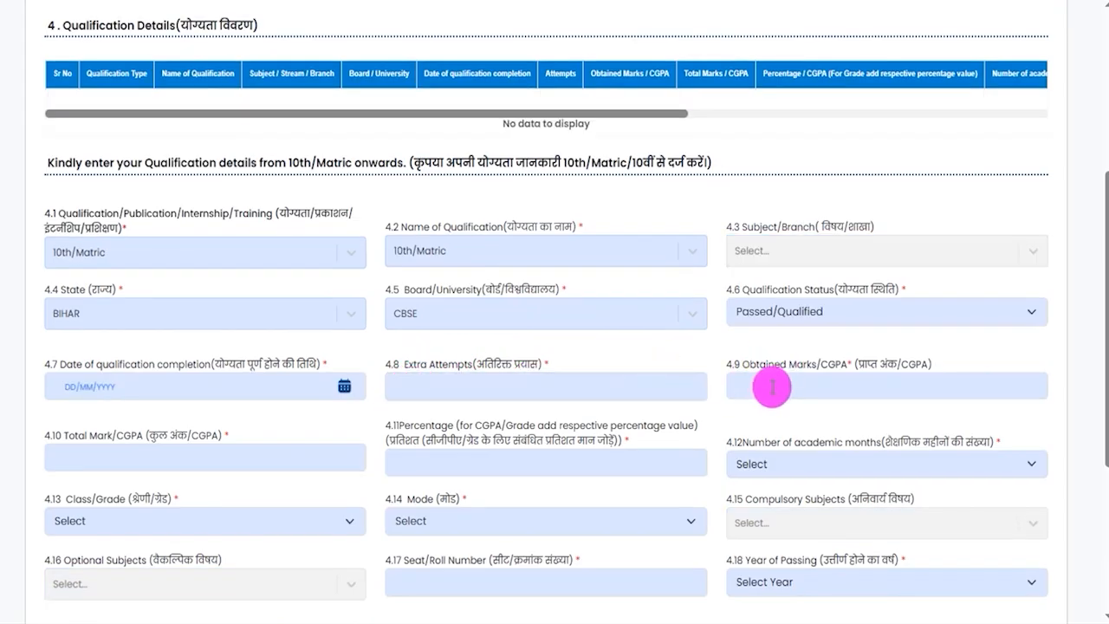
type("450")
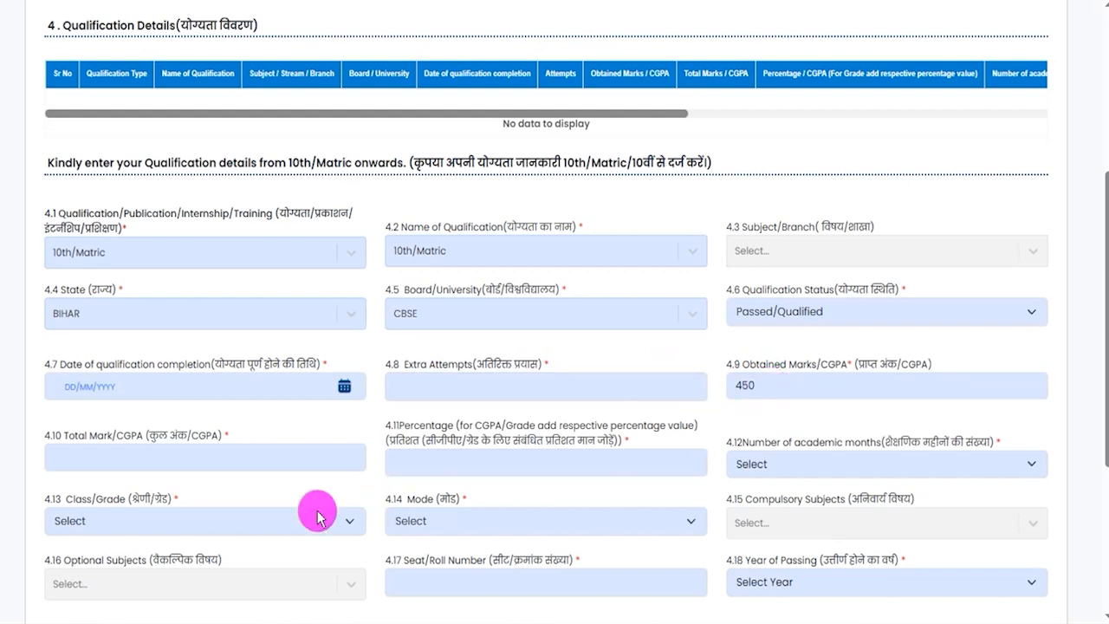
left_click(212, 459)
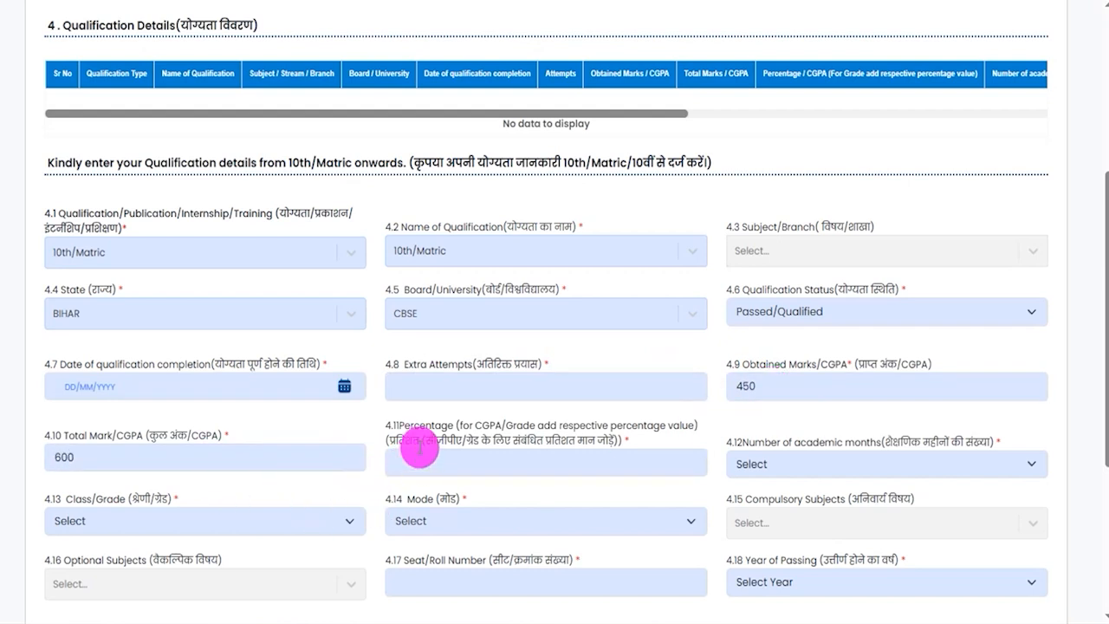
left_click(468, 461)
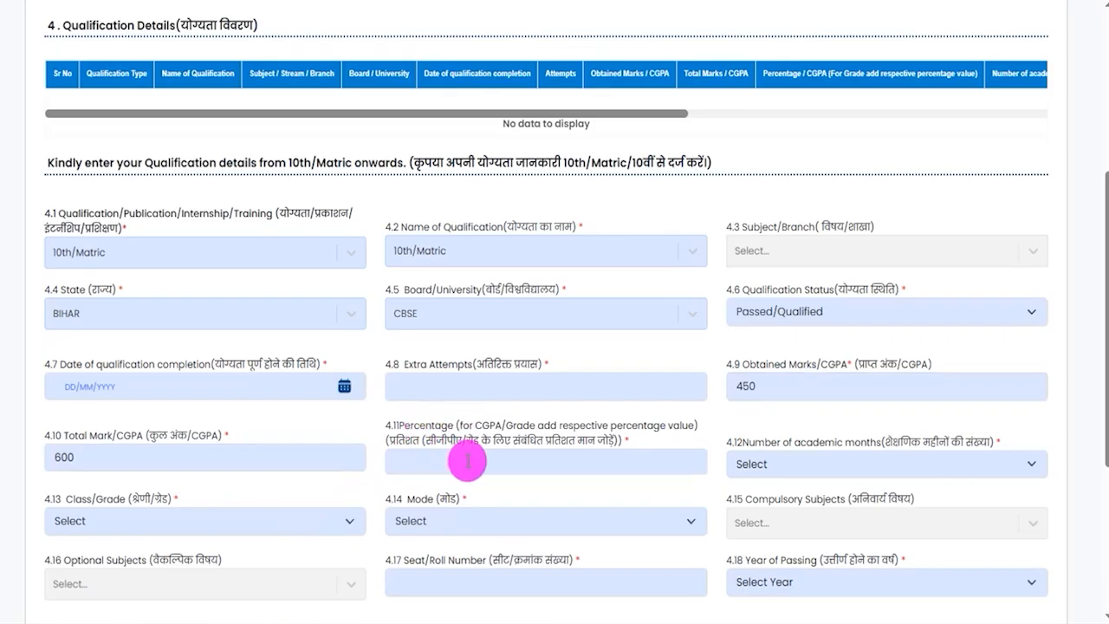
- Check the available durations for Number of academic months and set it to 12
left_click(829, 465)
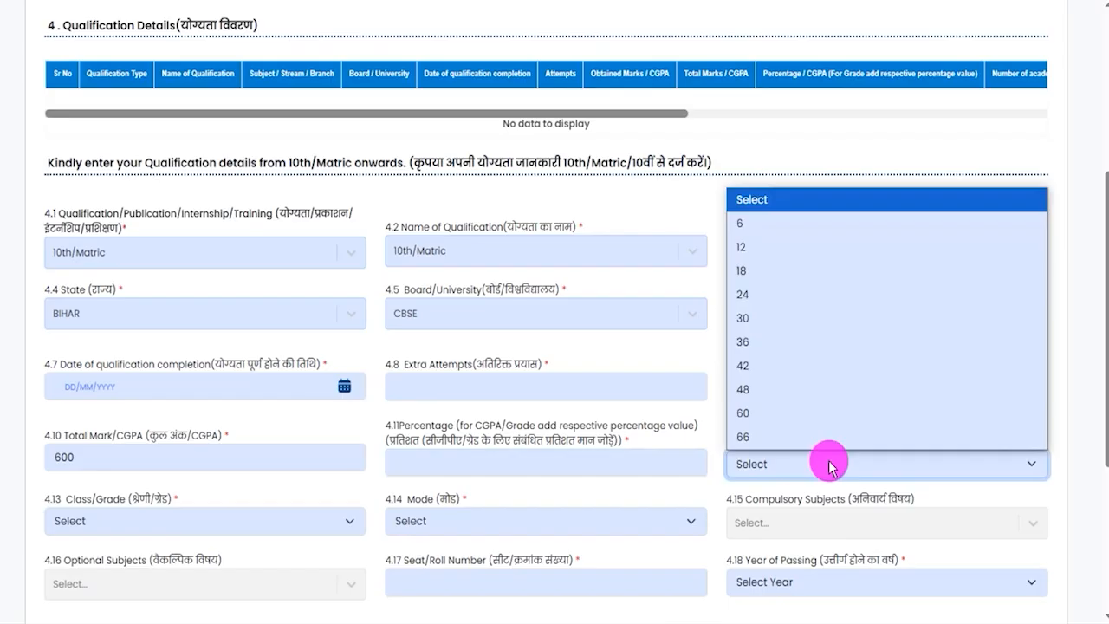
left_click(829, 465)
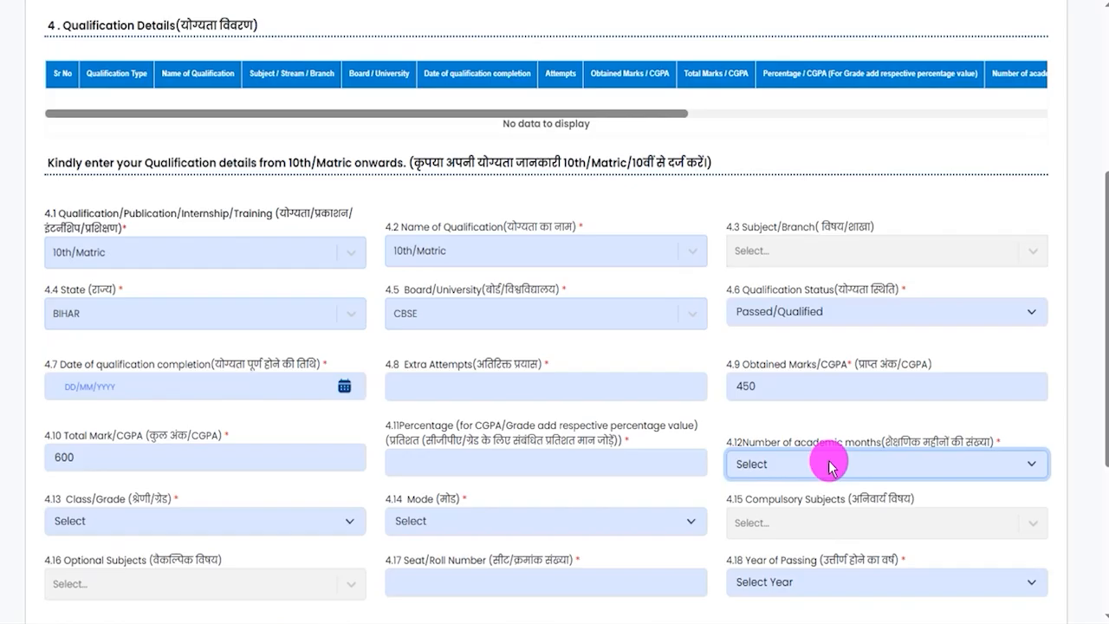
scroll(830, 465, "down", 3)
left_click(810, 211)
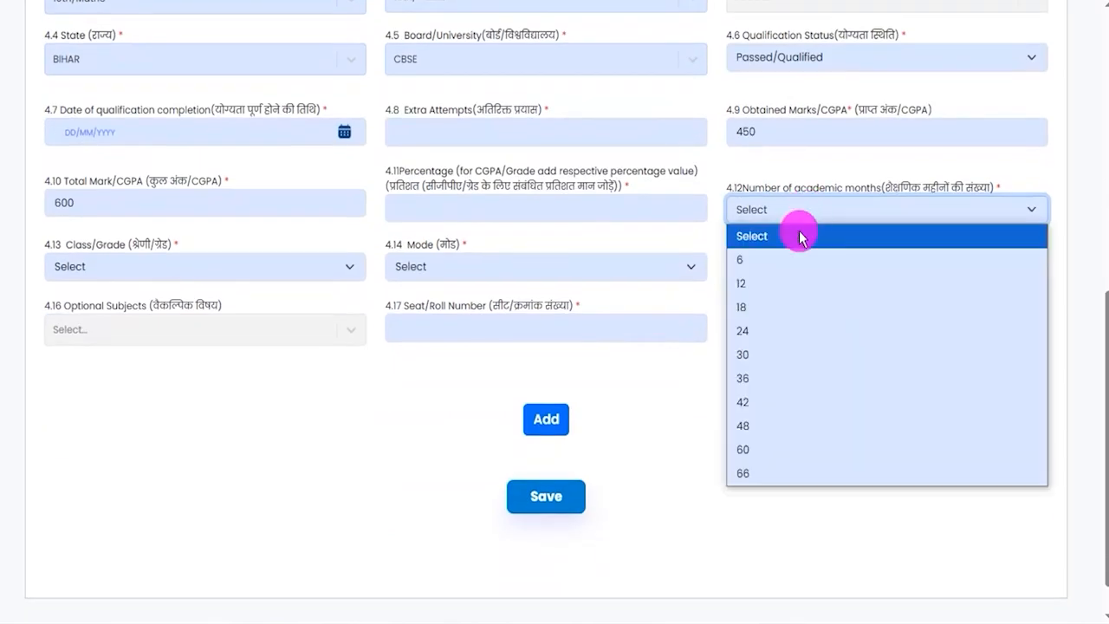
left_click(741, 281)
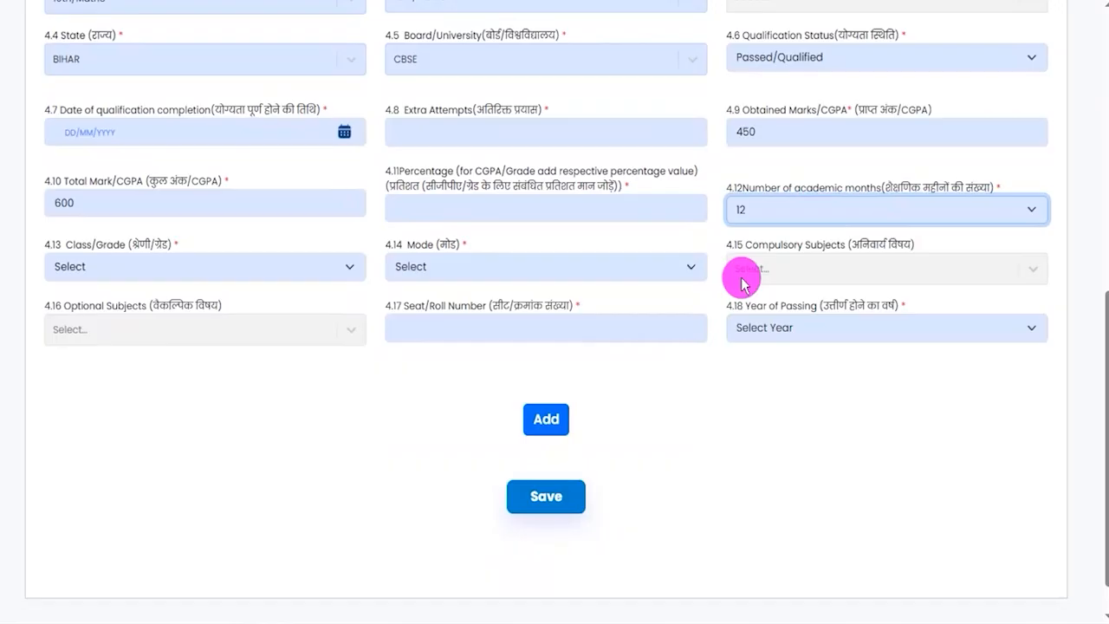
- Set the Class/Grade to First Division and the Mode to Traditional / Regular
left_click(205, 266)
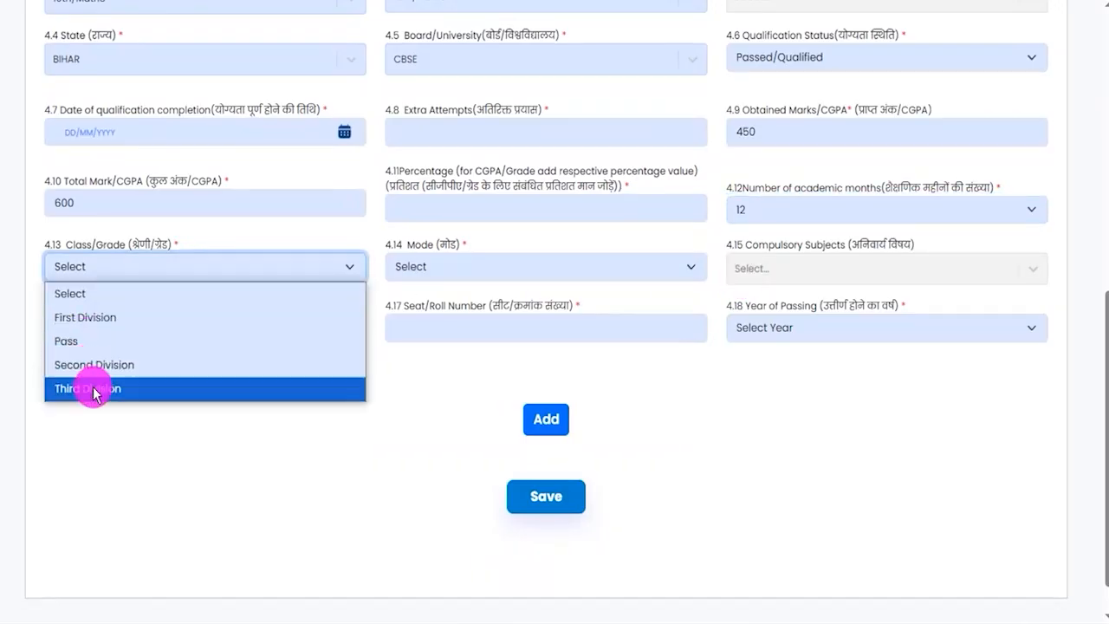
left_click(80, 317)
left_click(512, 268)
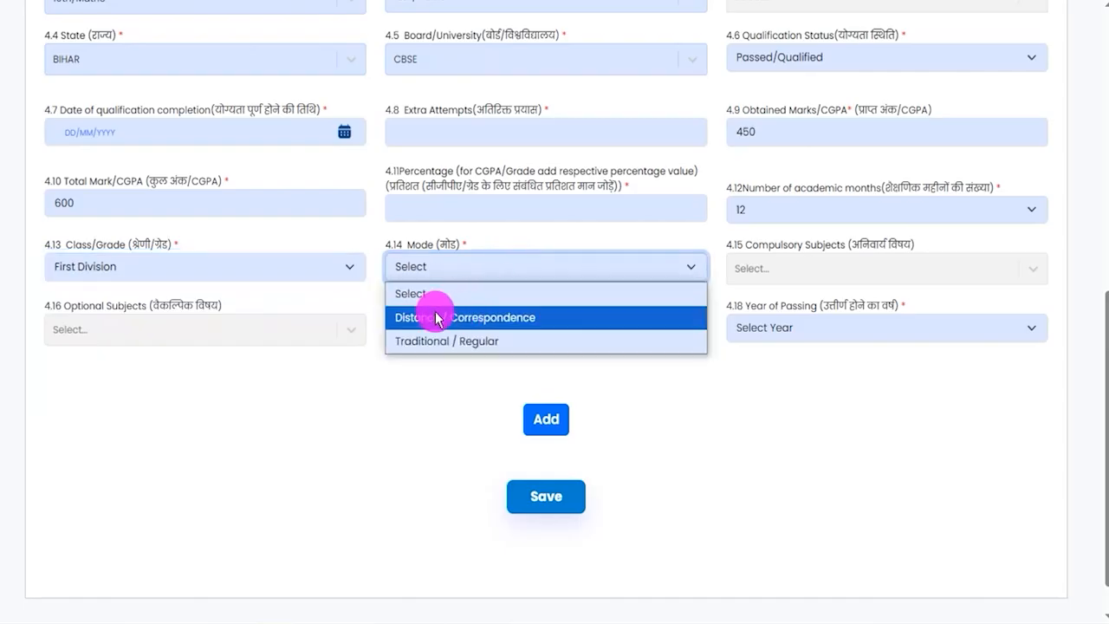
left_click(469, 350)
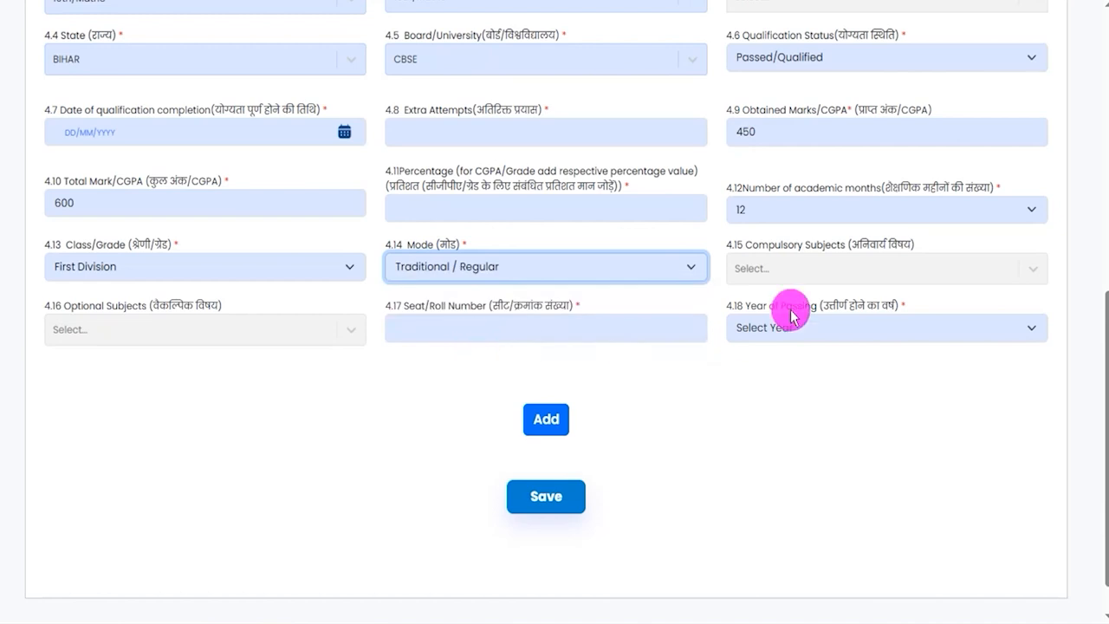
- Set the Year of Passing to 2015, leaving the Compulsory Subjects and Seat/Roll Number fields blank
left_click(829, 277)
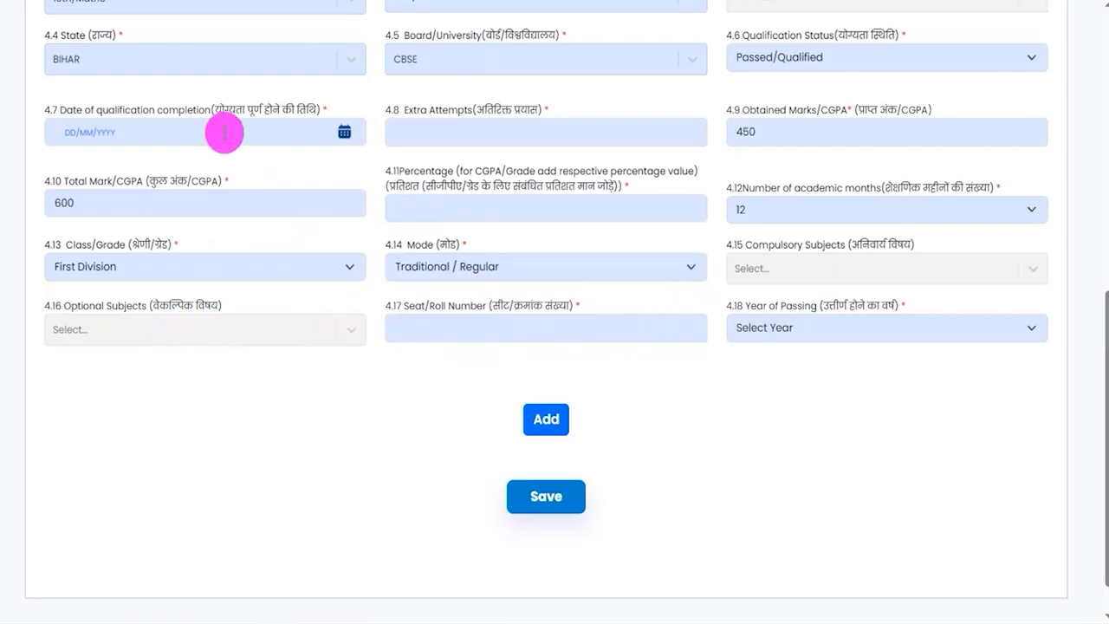
left_click(475, 326)
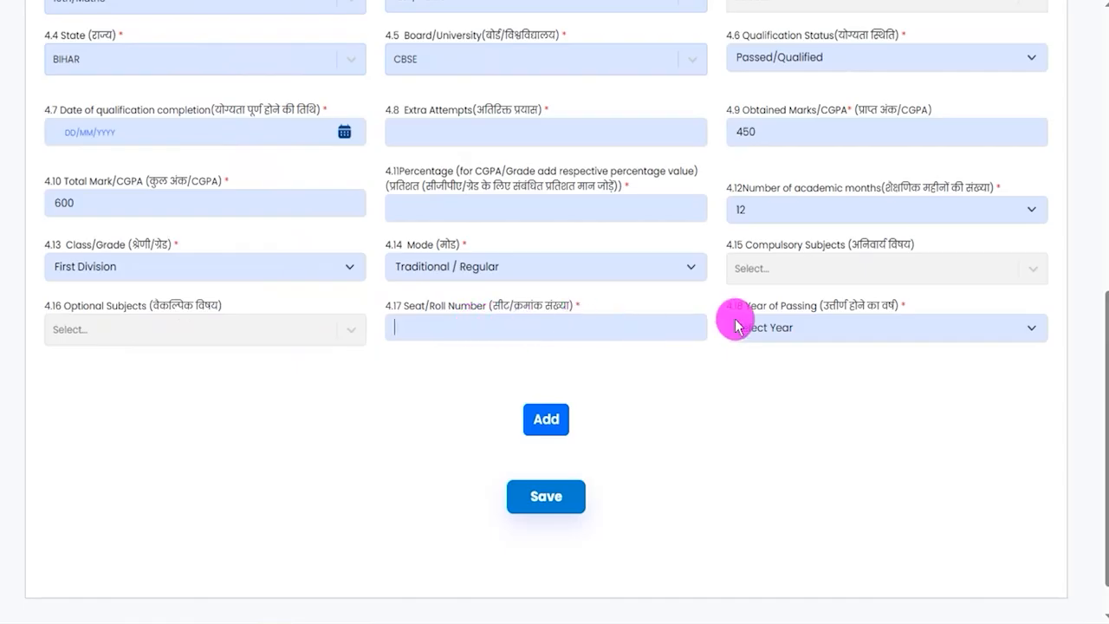
left_click(790, 326)
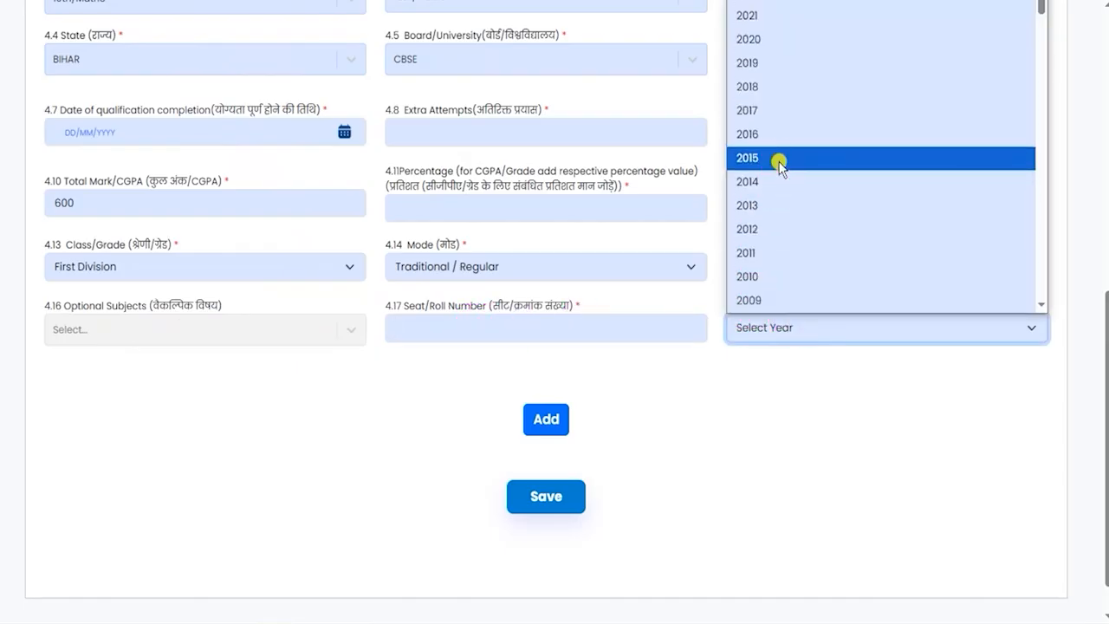
left_click(777, 162)
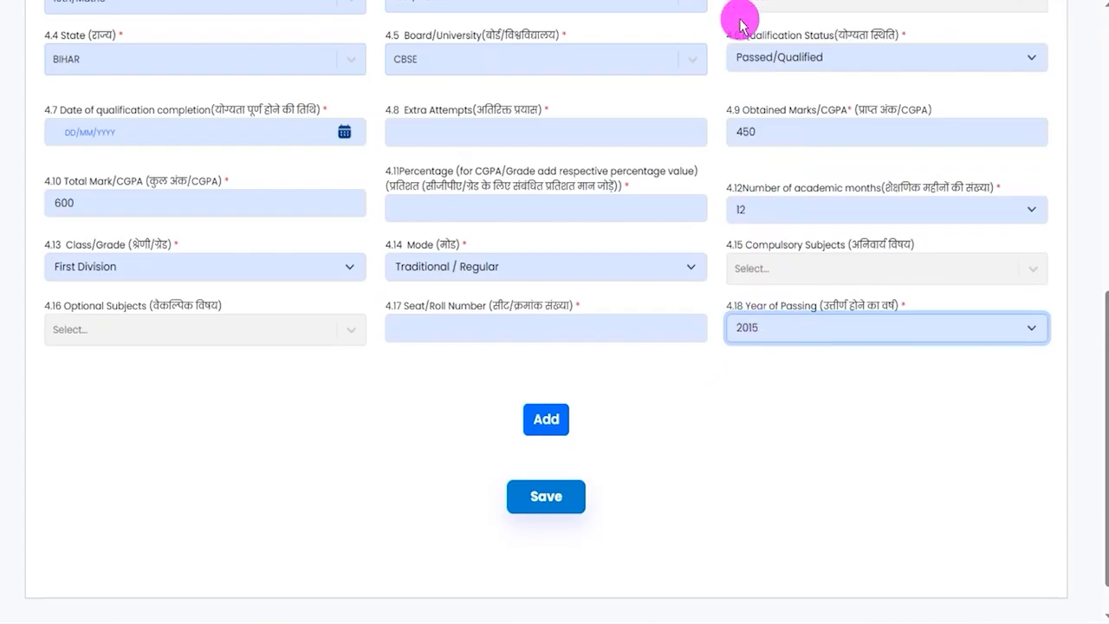
- Review the 10th/Matric entries and save the Qualification Information
left_click(541, 496)
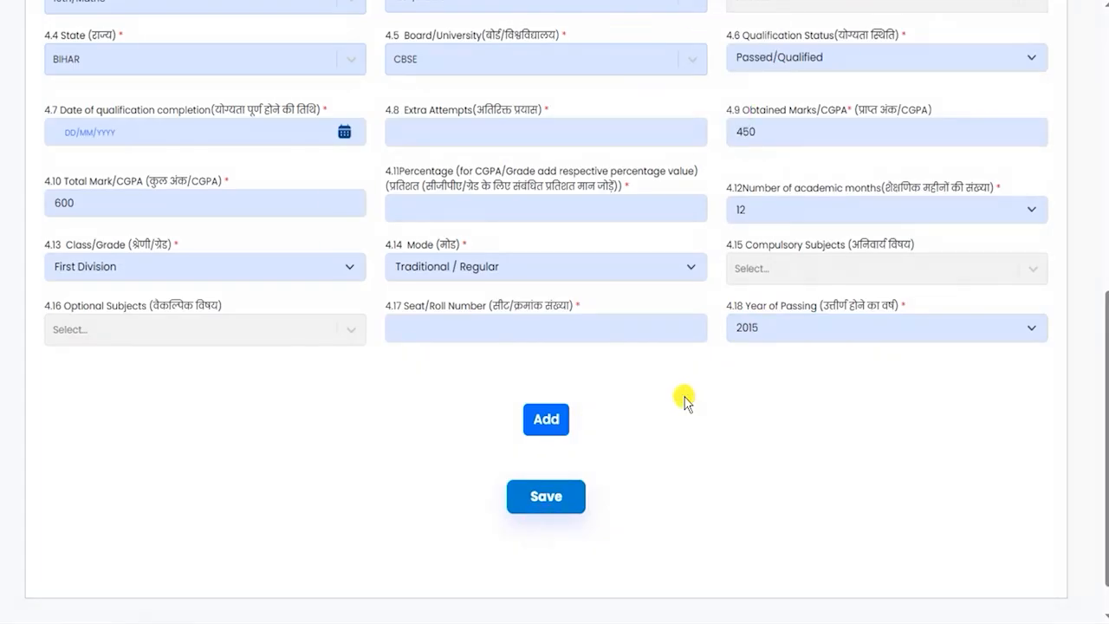
scroll(693, 404, "up", 3)
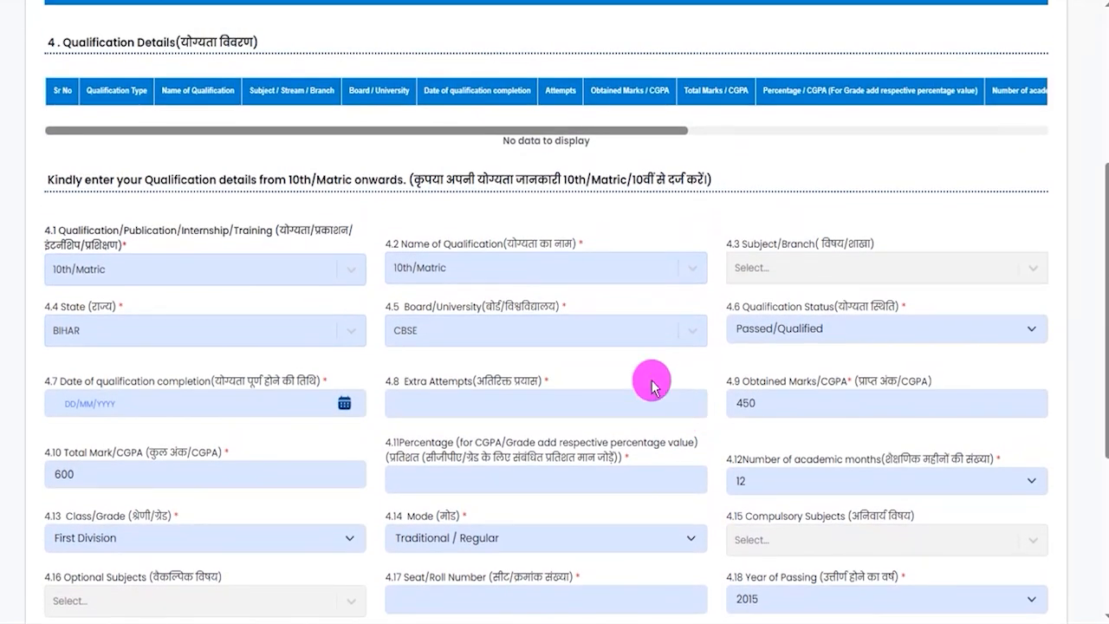
scroll(374, 373, "down", 4)
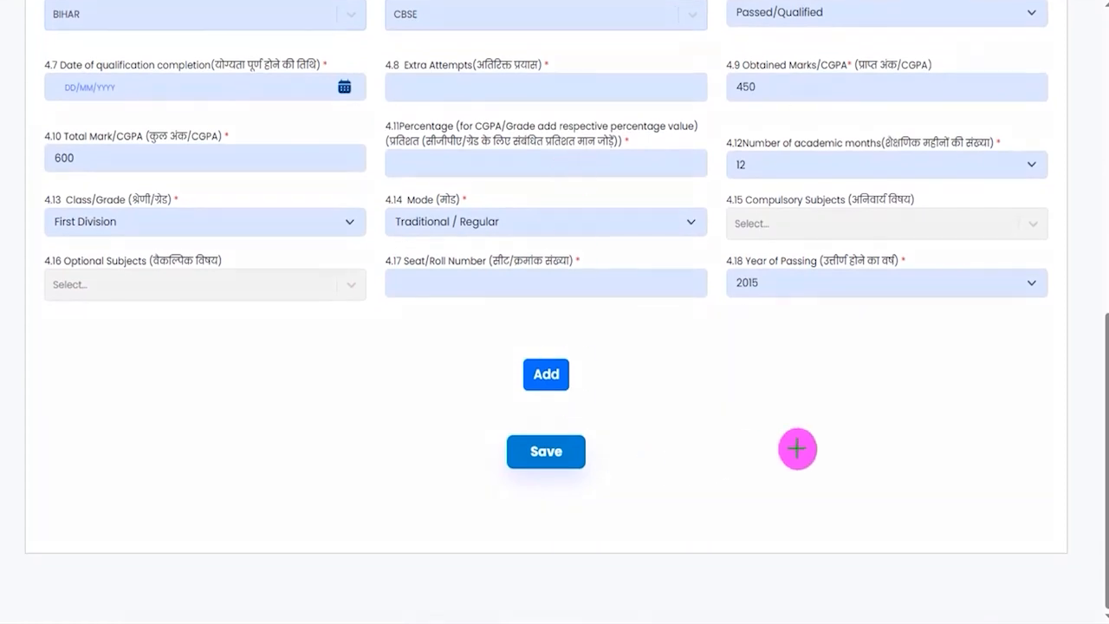
mouse_move(936, 427)
left_mouse_down()
mouse_move(668, 428)
mouse_move(596, 456)
left_mouse_up()
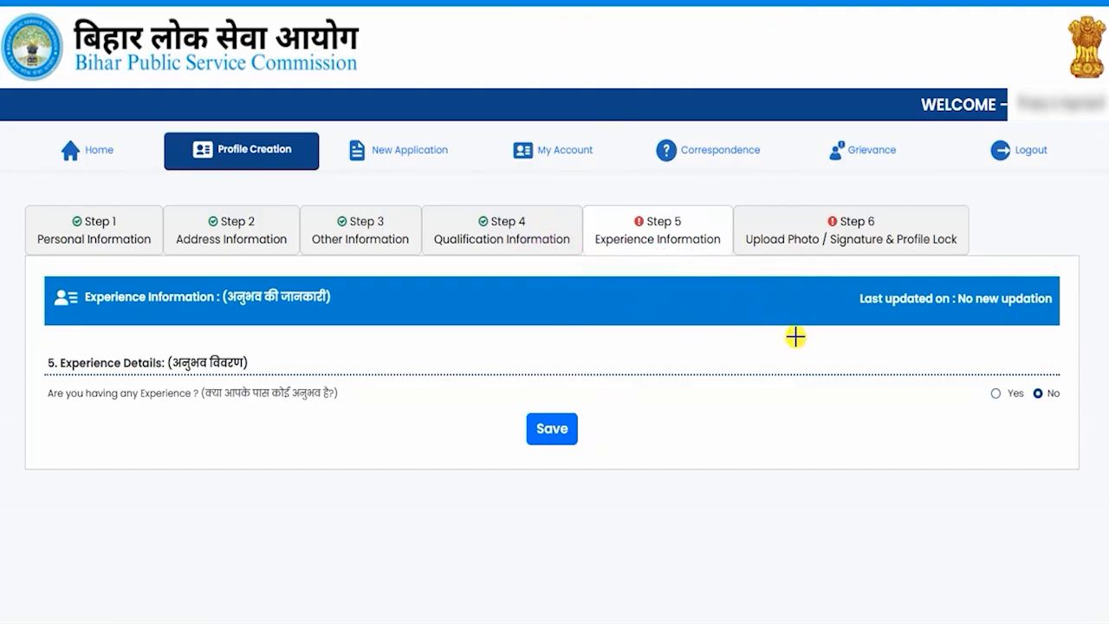
- Answer No to the question about having any experience in the Experience Information
left_click_drag(749, 297, 703, 253)
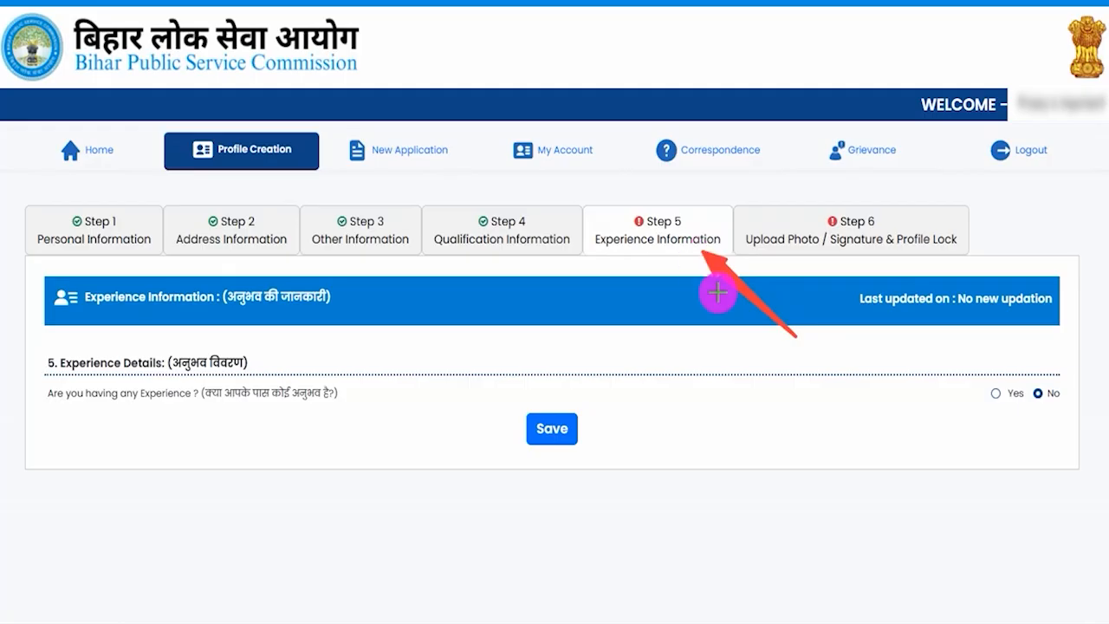
left_click(1054, 394)
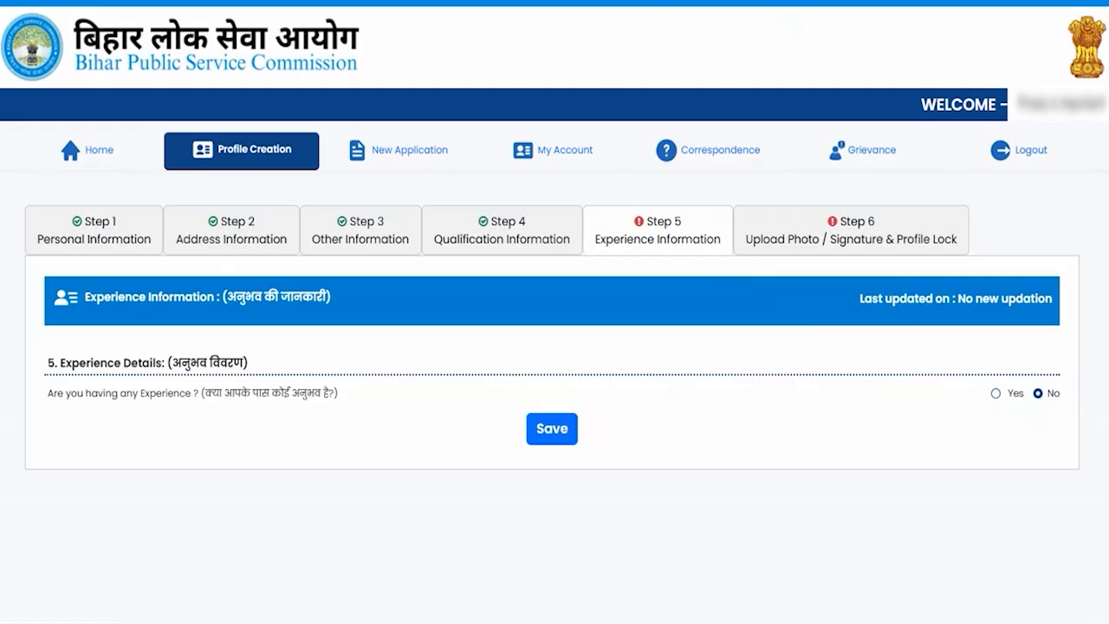
- Answer Yes to having any experience, and set Employment to Past and Employee Type to Private
left_click(996, 394)
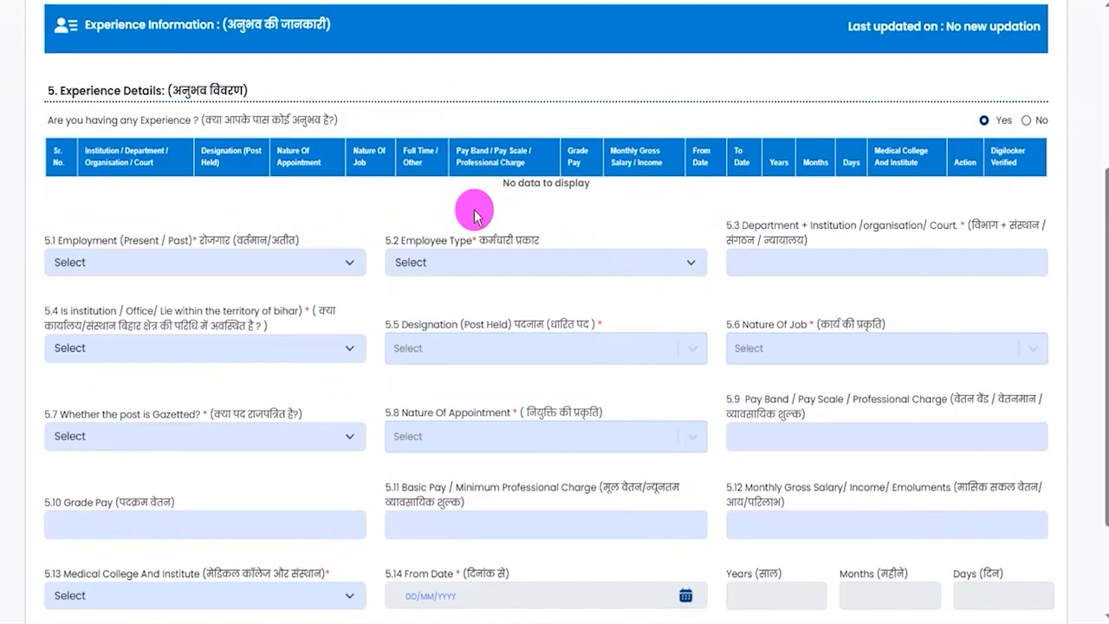
left_click(148, 264)
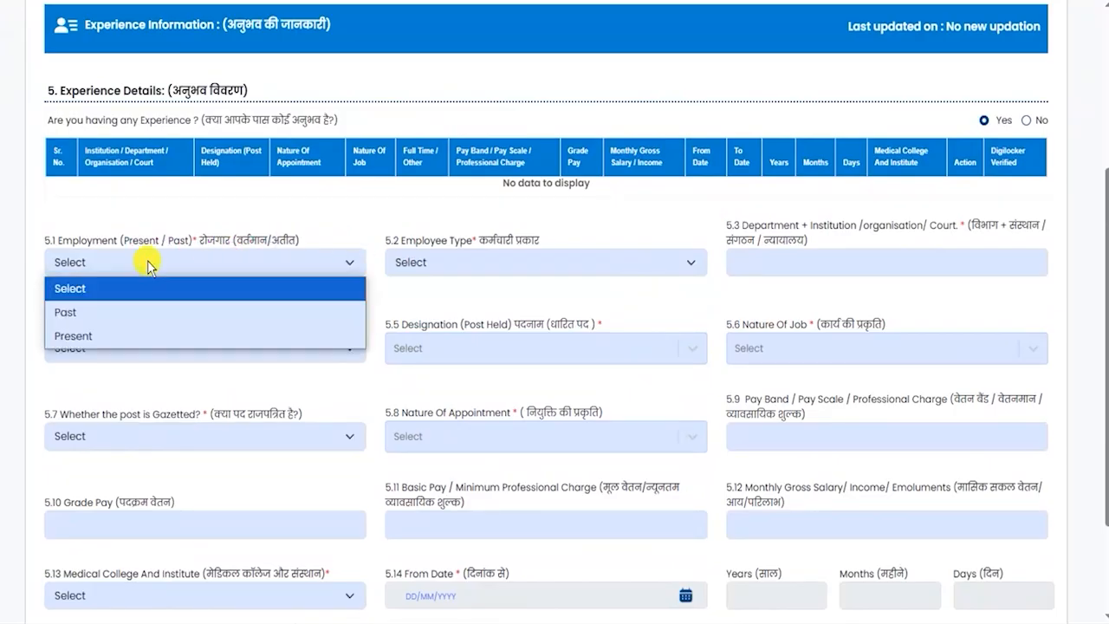
left_click(93, 313)
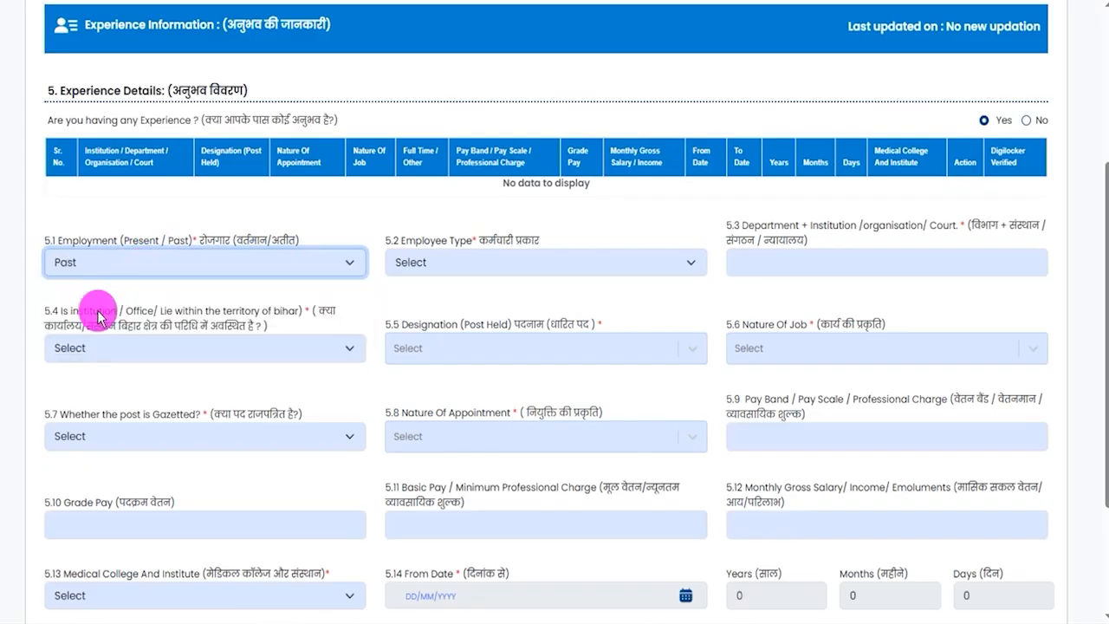
left_click(483, 268)
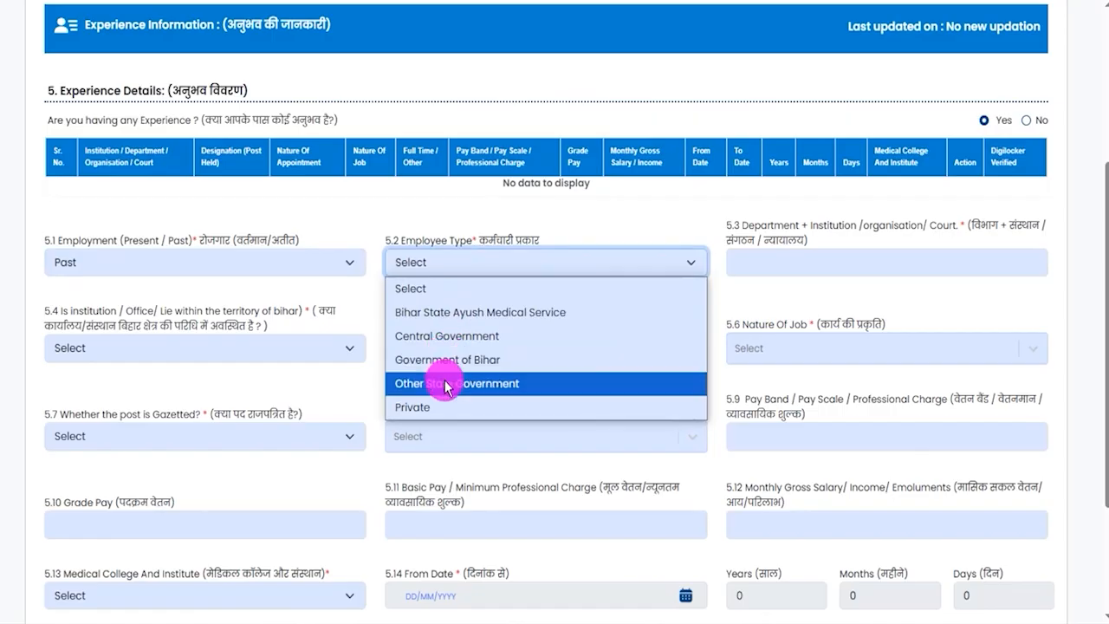
left_click(436, 406)
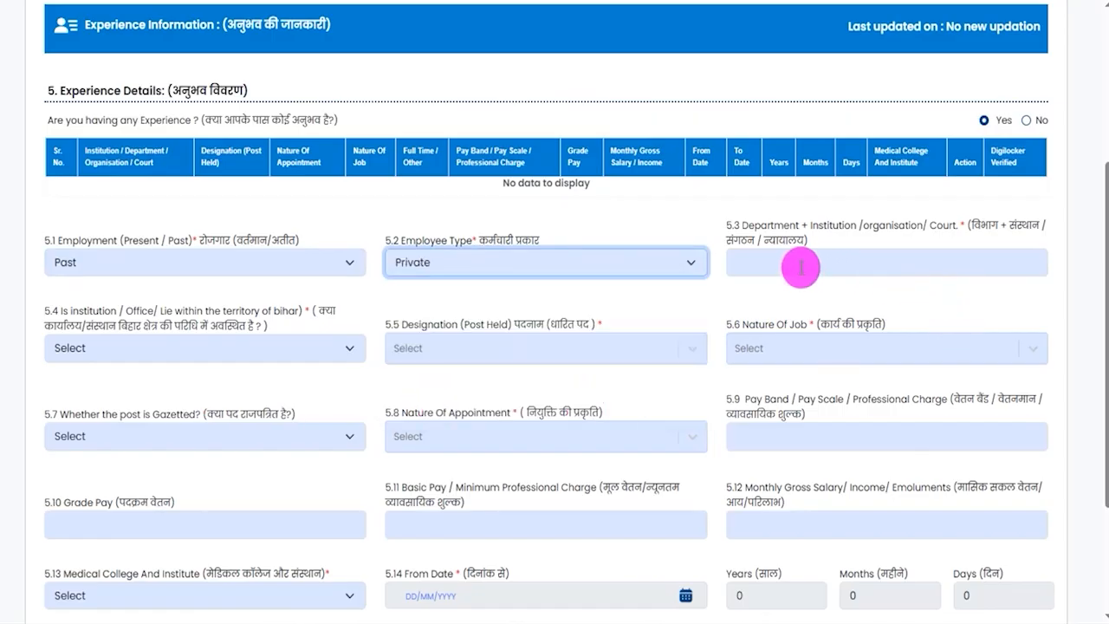
- Leave the Department/Institution name blank and set whether the institution lies within the territory of Bihar to No
left_click_drag(747, 225, 925, 229)
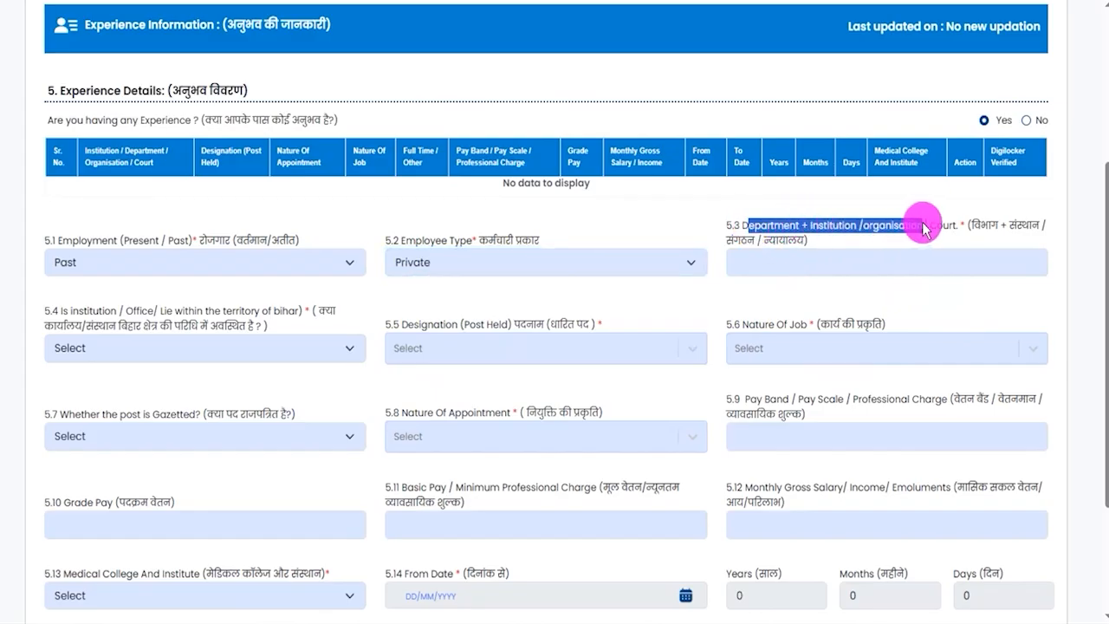
left_click(832, 260)
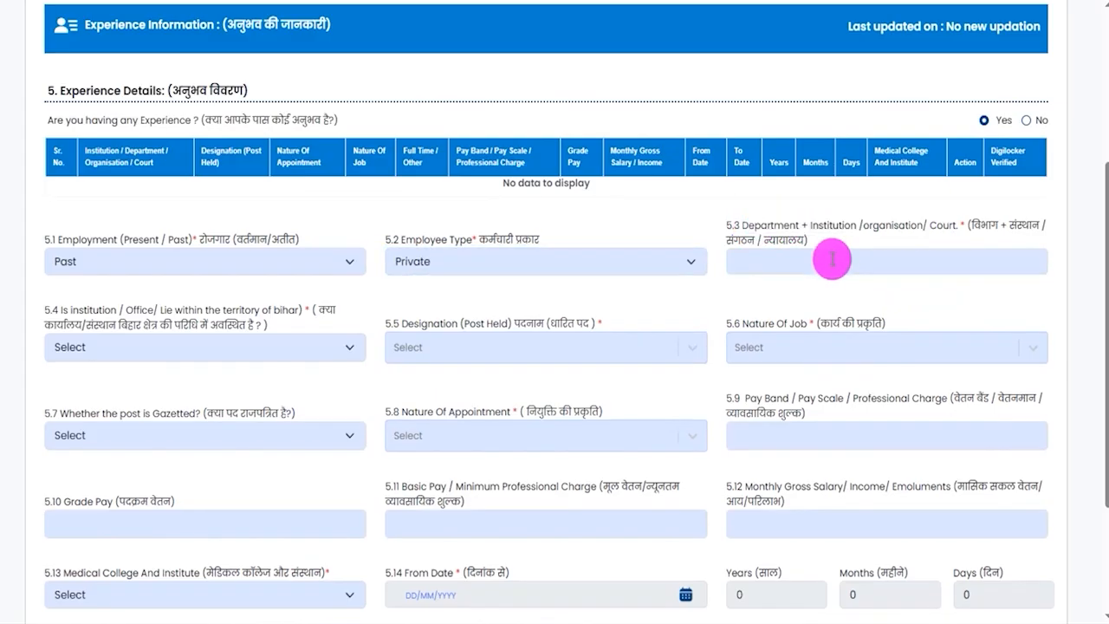
left_click(141, 351)
left_click(139, 394)
left_click(197, 353)
left_click(112, 420)
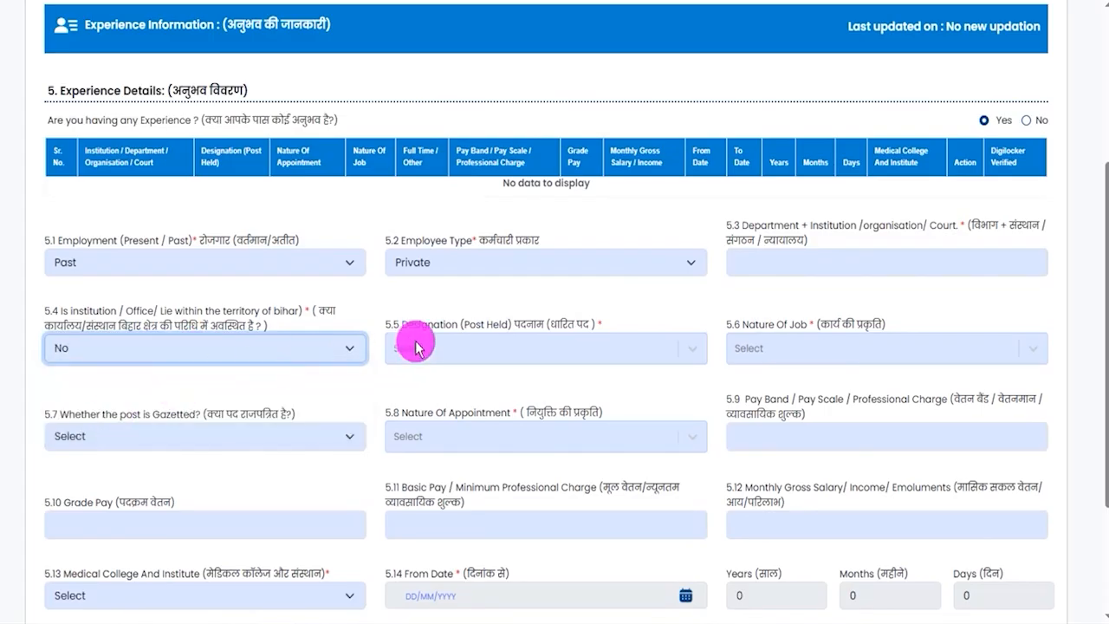
- Check the Designation and Nature Of Job choices without picking any, and set whether the post is Gazetted to No
left_click(494, 346)
left_click(805, 321)
left_click(807, 323)
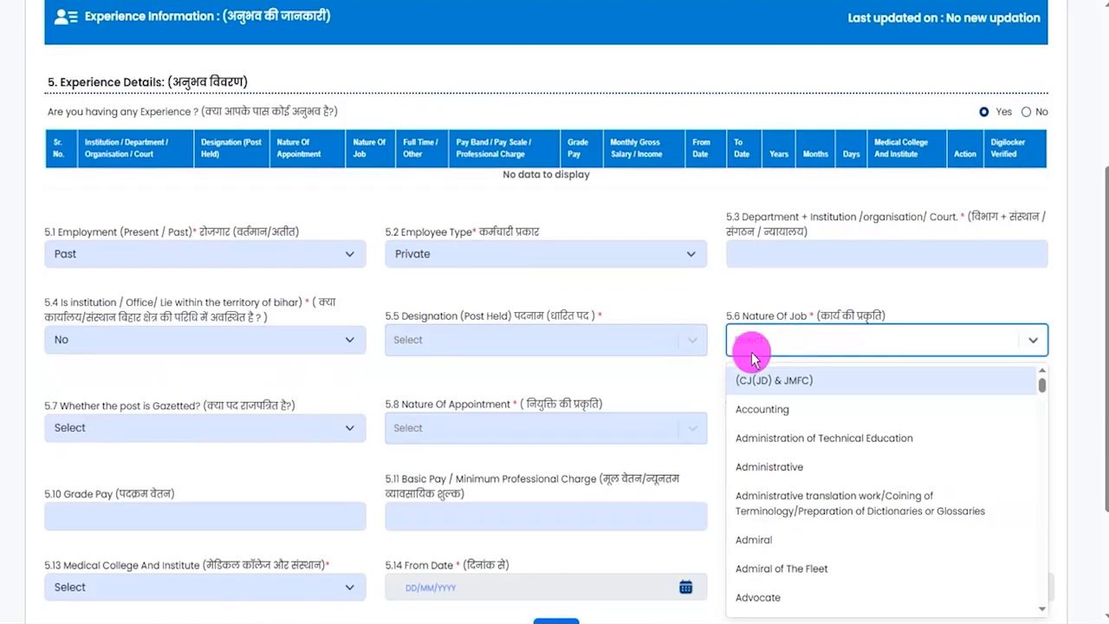
left_click(750, 352)
scroll(450, 378, "down", 1)
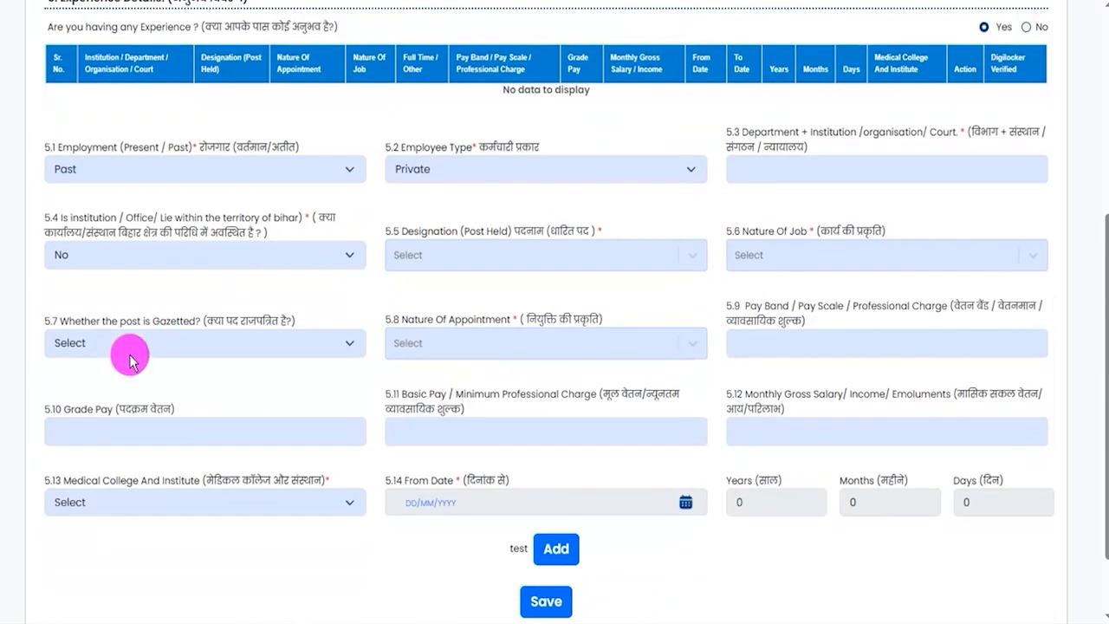
left_click(206, 344)
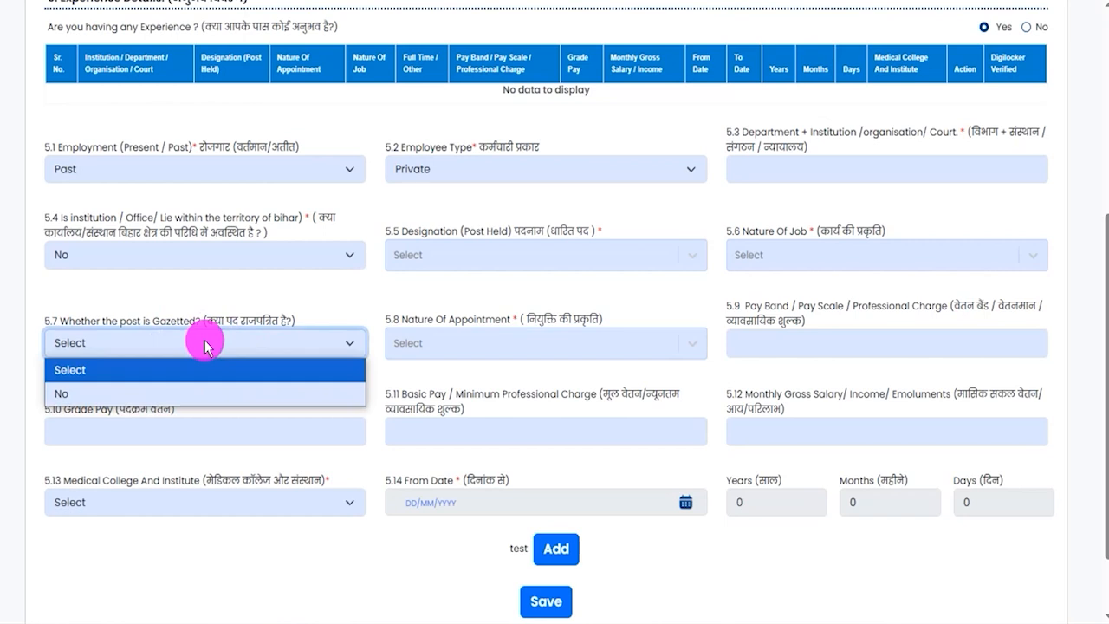
left_click(135, 392)
- Examine the Nature Of Appointment options and the Pay Band, Grade Pay, Basic Pay and Monthly Gross Salary fields
left_click(549, 344)
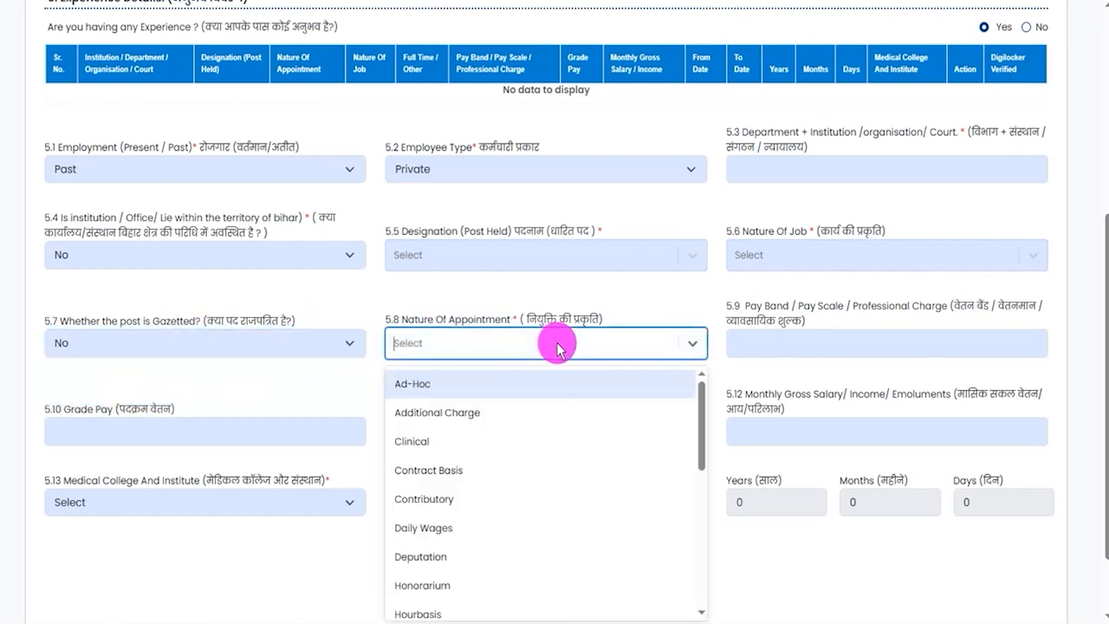
left_click_drag(758, 307, 809, 305)
left_click(794, 342)
left_click_drag(83, 409, 136, 411)
left_click(133, 427)
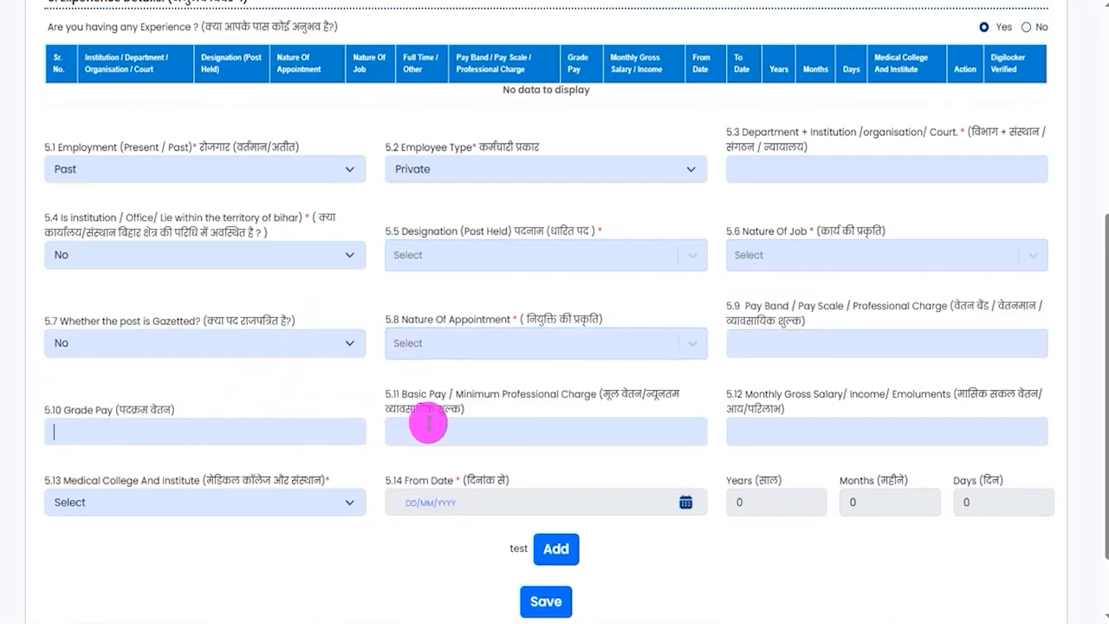
left_click_drag(407, 392, 488, 421)
left_click(488, 423)
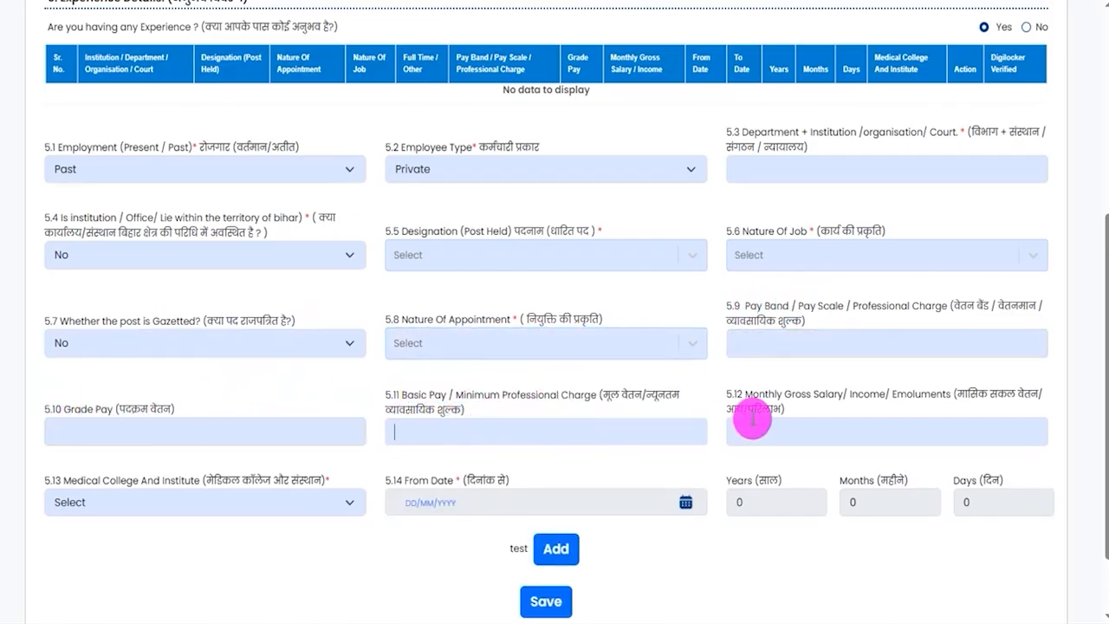
left_click_drag(747, 393, 805, 416)
left_click(800, 424)
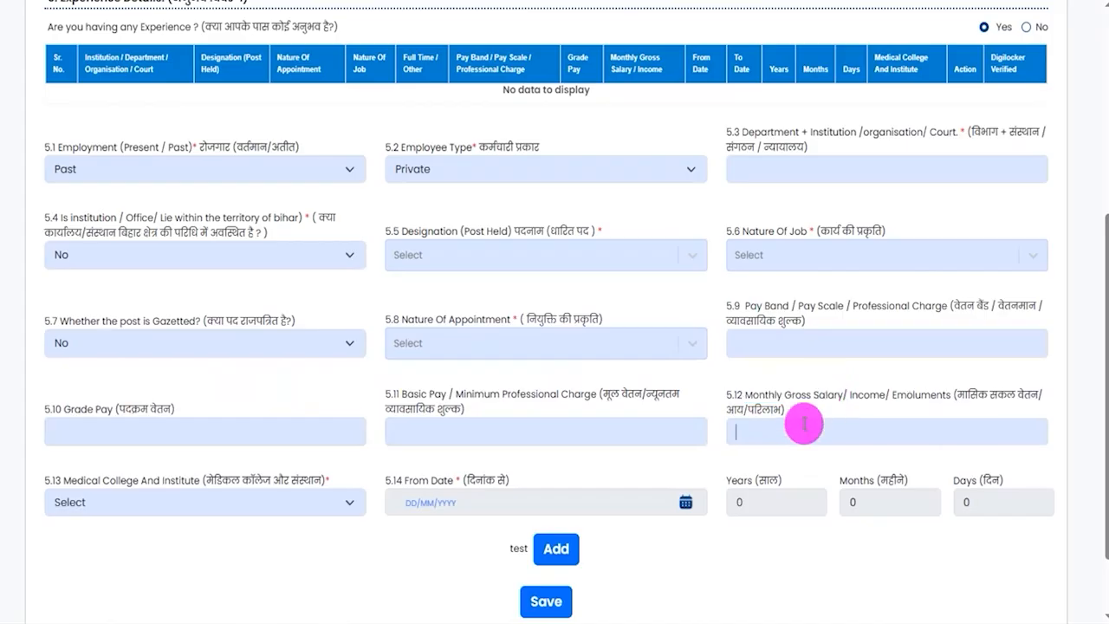
- Examine the Medical College And Institute options, the From Date field and the Years, Months and Days fields
left_click_drag(79, 487, 211, 486)
left_click(161, 505)
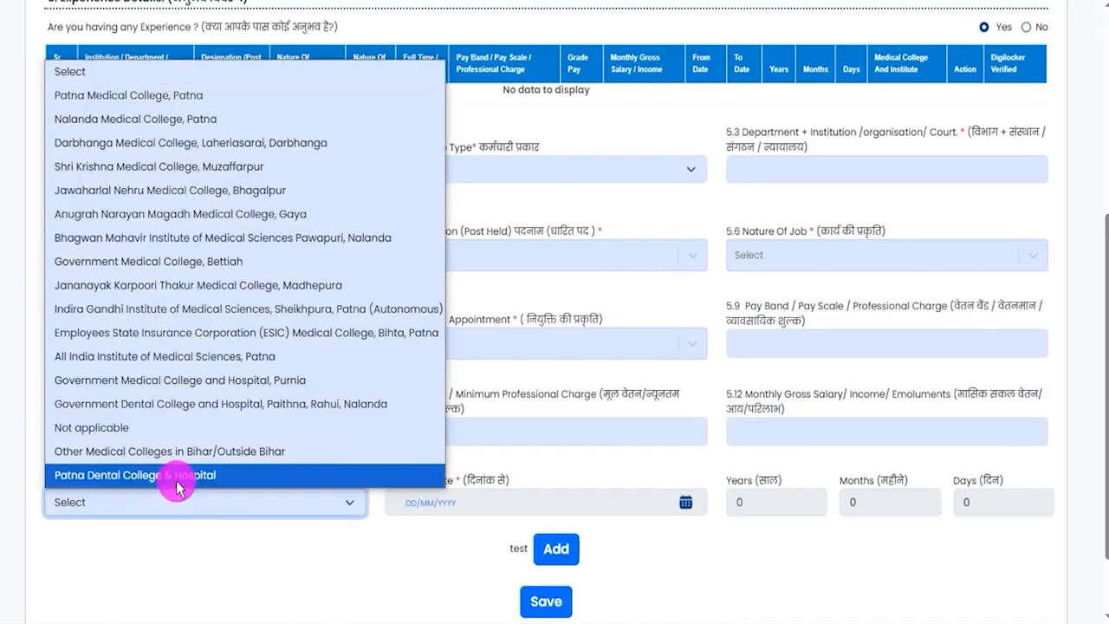
left_click(524, 501)
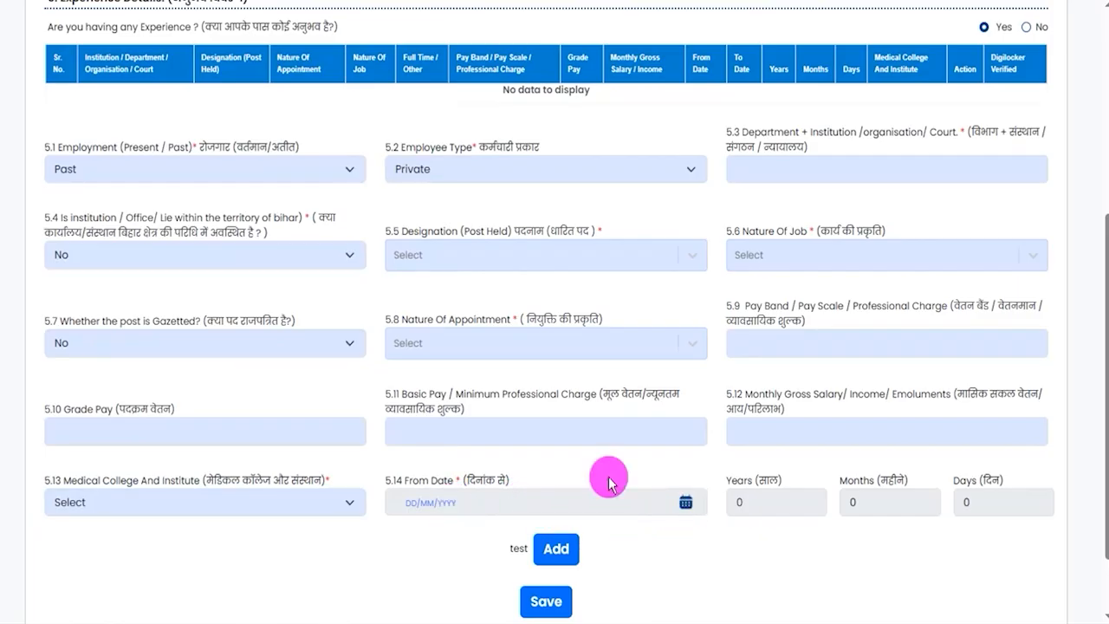
left_click_drag(743, 482, 748, 483)
left_click_drag(847, 484, 854, 483)
left_click_drag(960, 484, 965, 484)
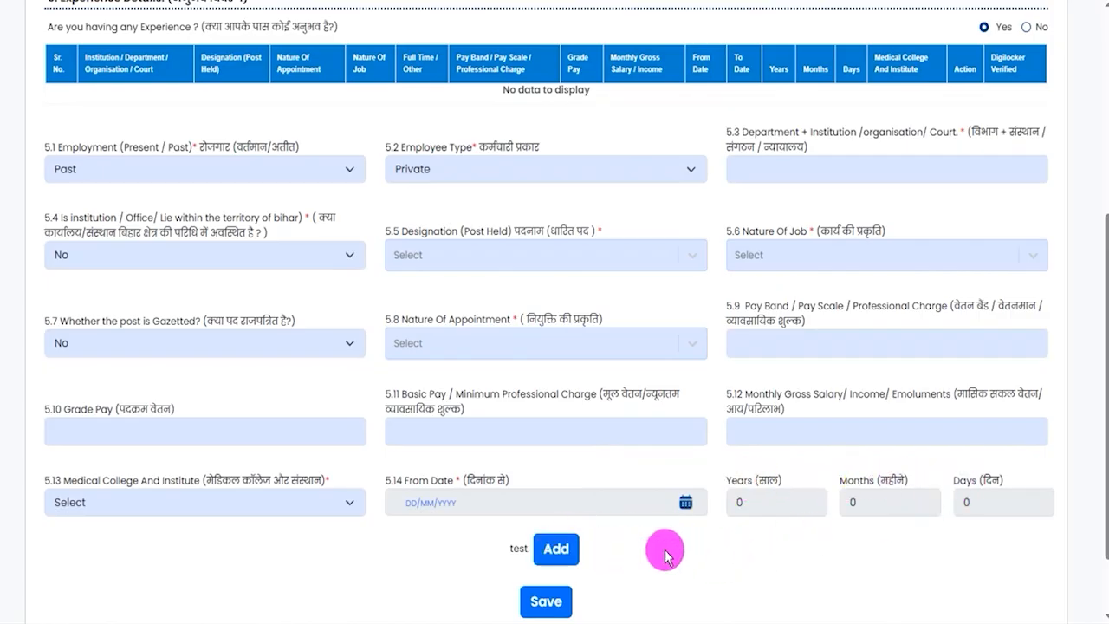
- Review the experience form and save the Experience Information to proceed to Step 6
scroll(665, 551, "down", 1)
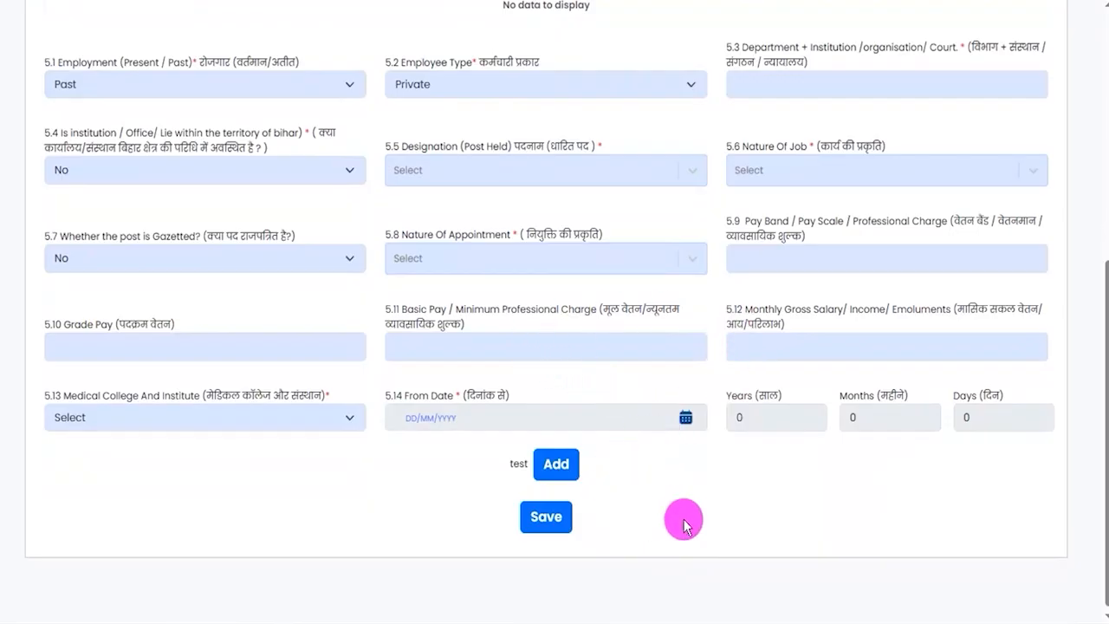
scroll(683, 517, "up", 2)
scroll(710, 491, "down", 1)
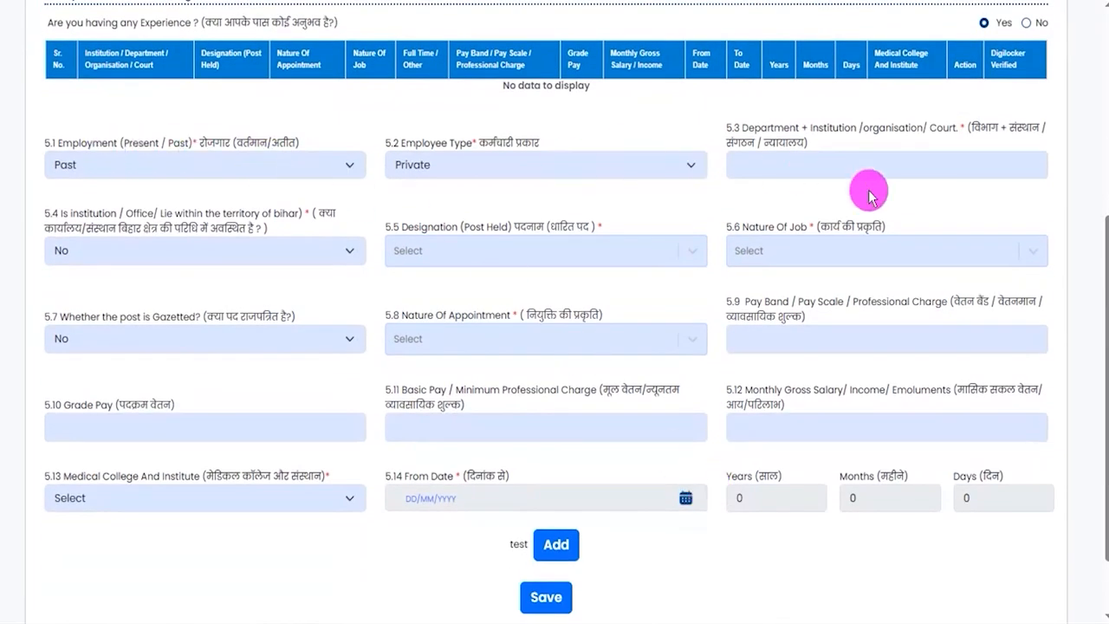
left_click(557, 546)
scroll(652, 560, "down", 1)
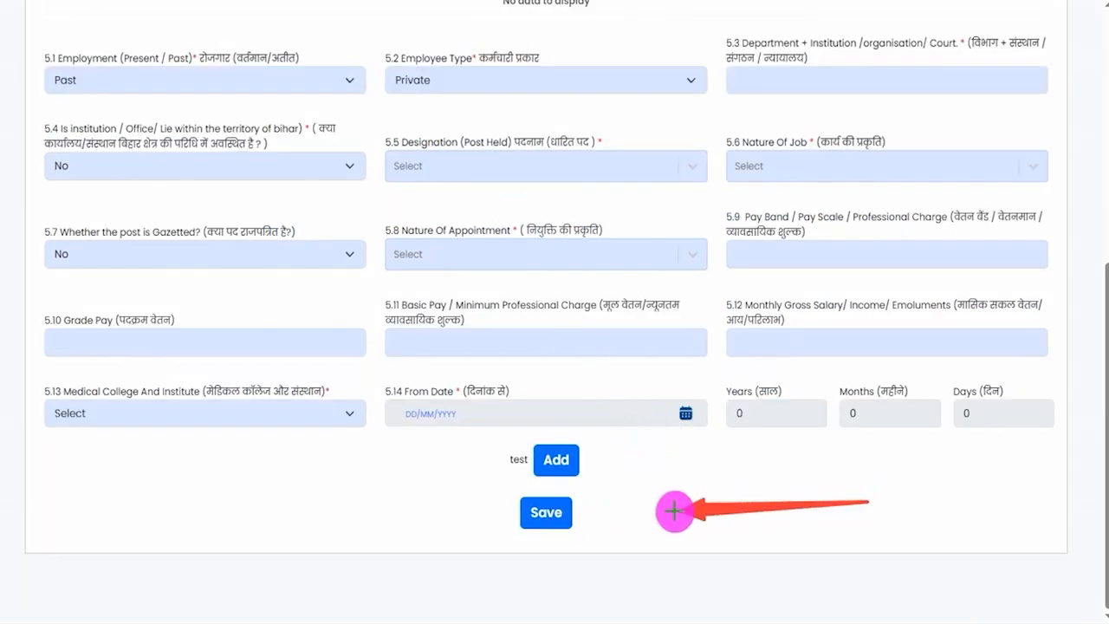
left_click(574, 515)
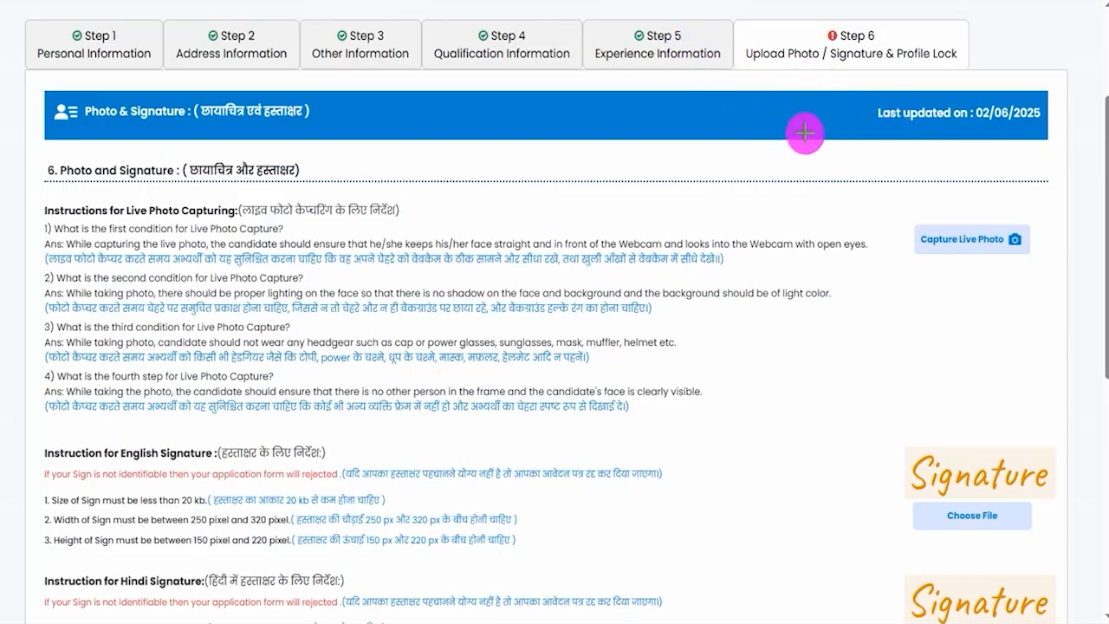
- Read the four Live Photo Capturing instructions in Step 6, covering face position, lighting, headgear and other people in the frame
left_click_drag(730, 153, 858, 65)
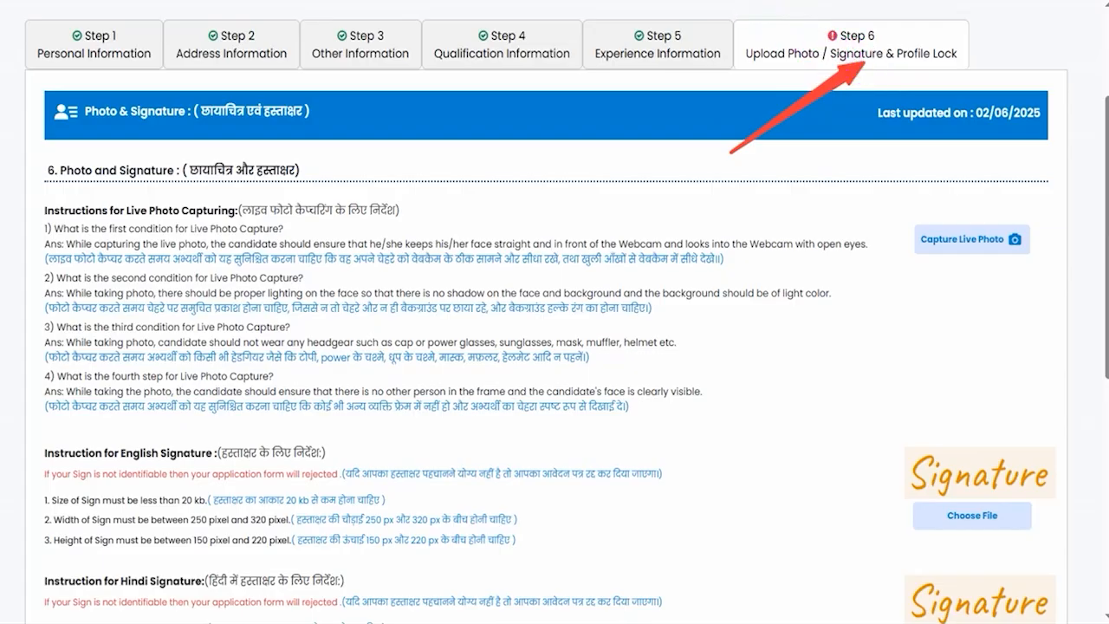
key("Escape")
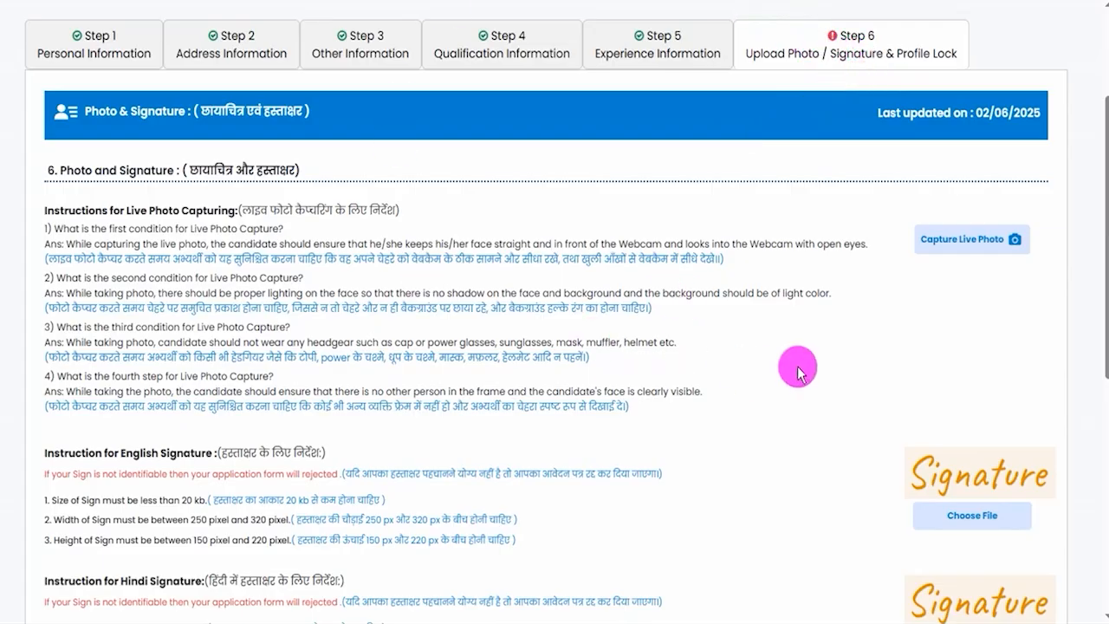
left_click_drag(618, 244, 851, 238)
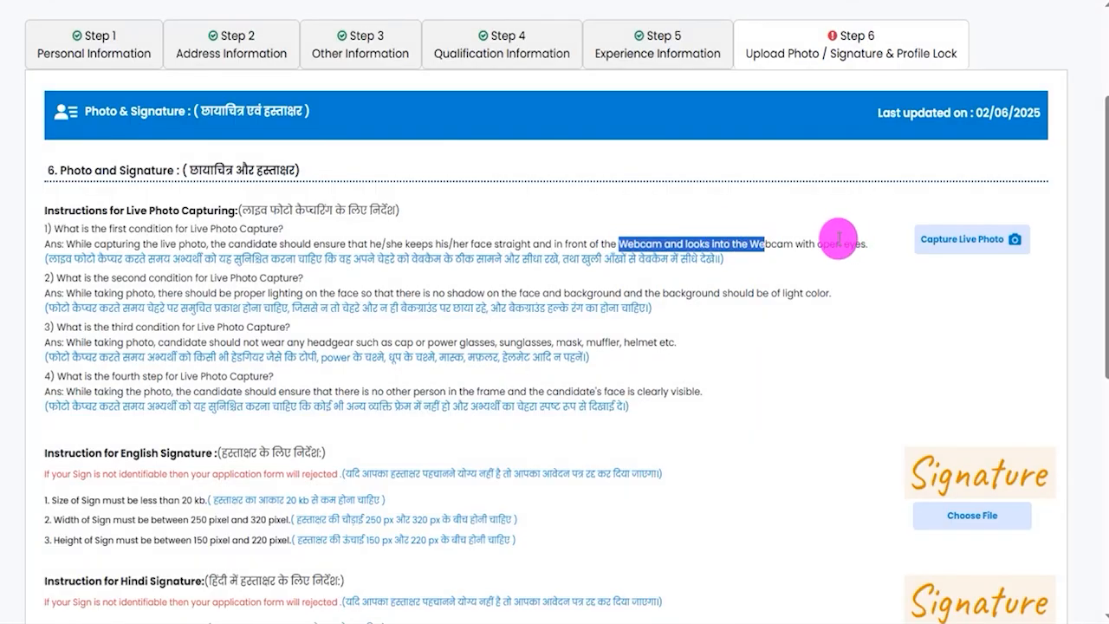
left_click_drag(132, 253, 654, 258)
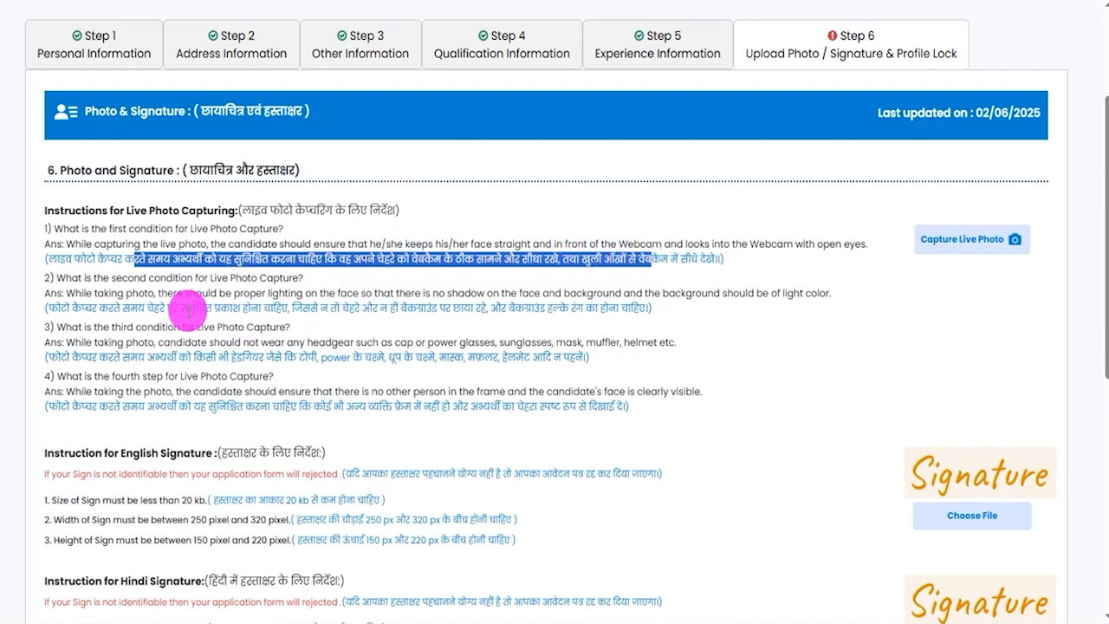
left_click_drag(124, 306, 252, 305)
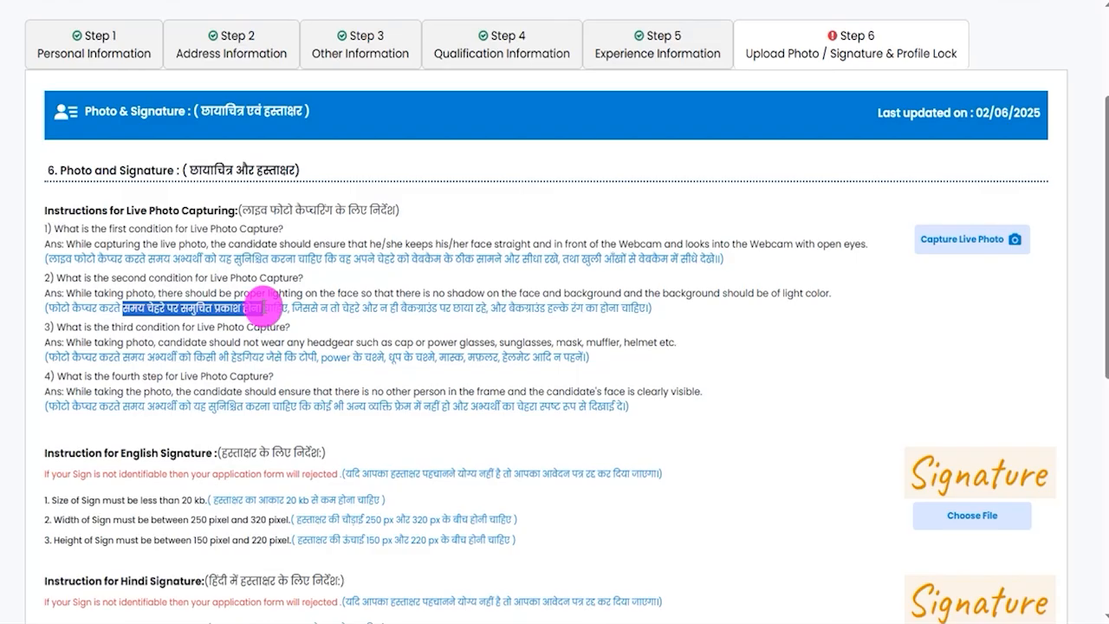
left_click_drag(269, 308, 598, 314)
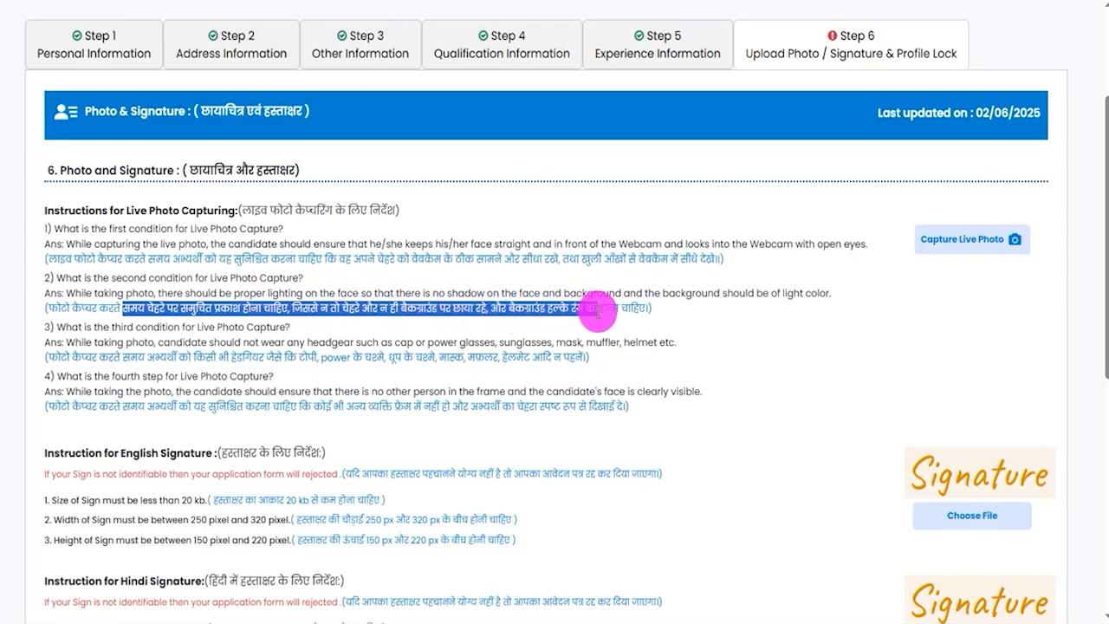
left_click_drag(122, 352, 561, 357)
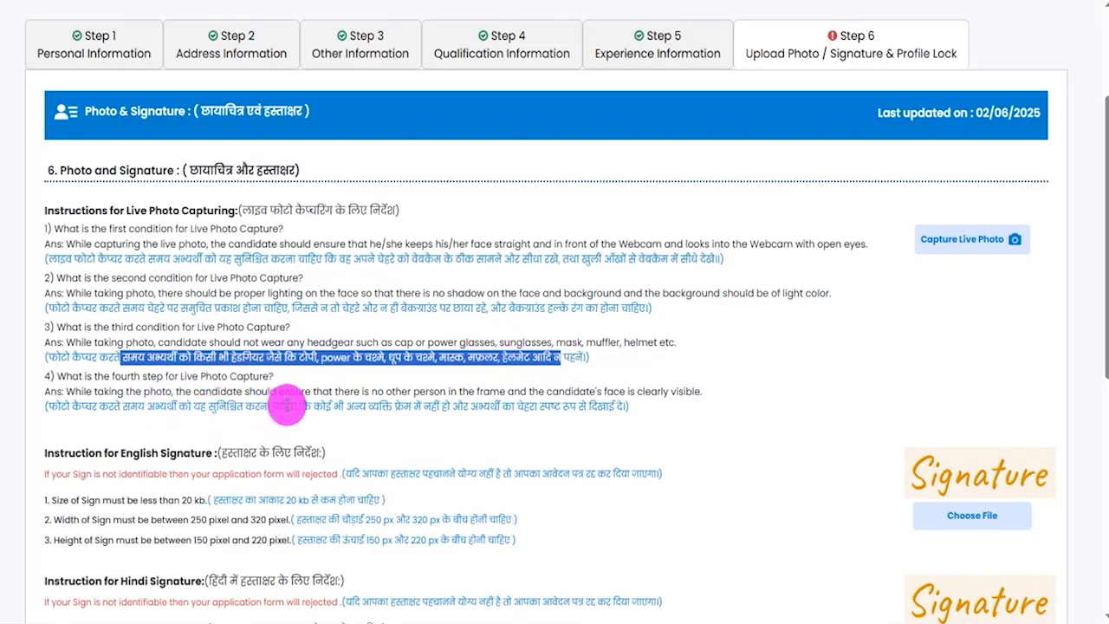
left_click_drag(378, 409, 590, 408)
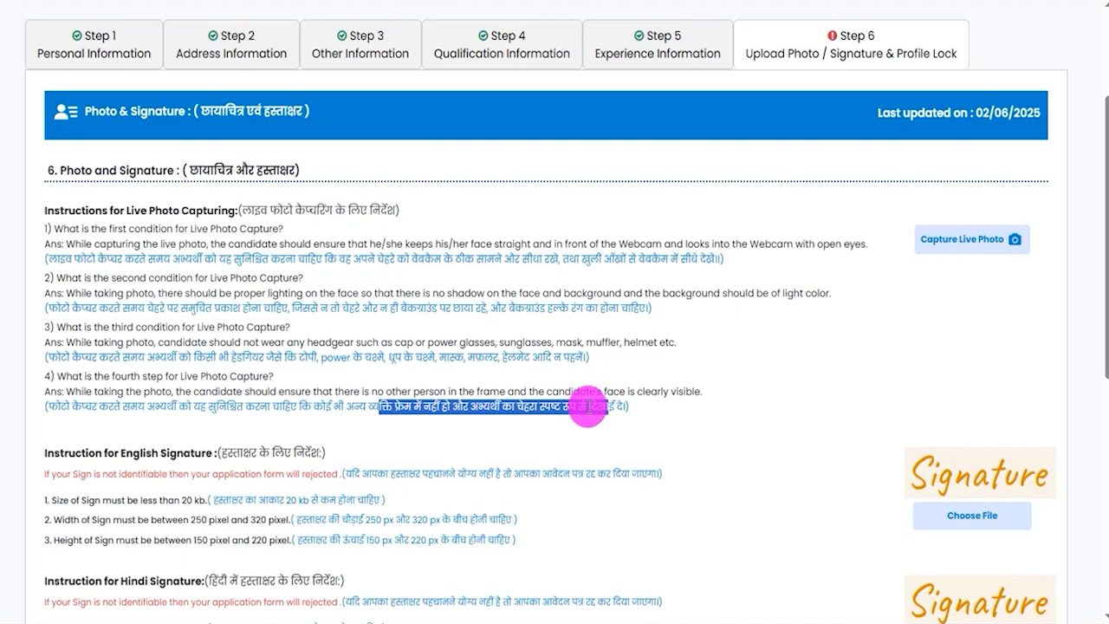
- Examine the file size, width and height requirements for the English and Hindi signatures
scroll(367, 434, "down", 3)
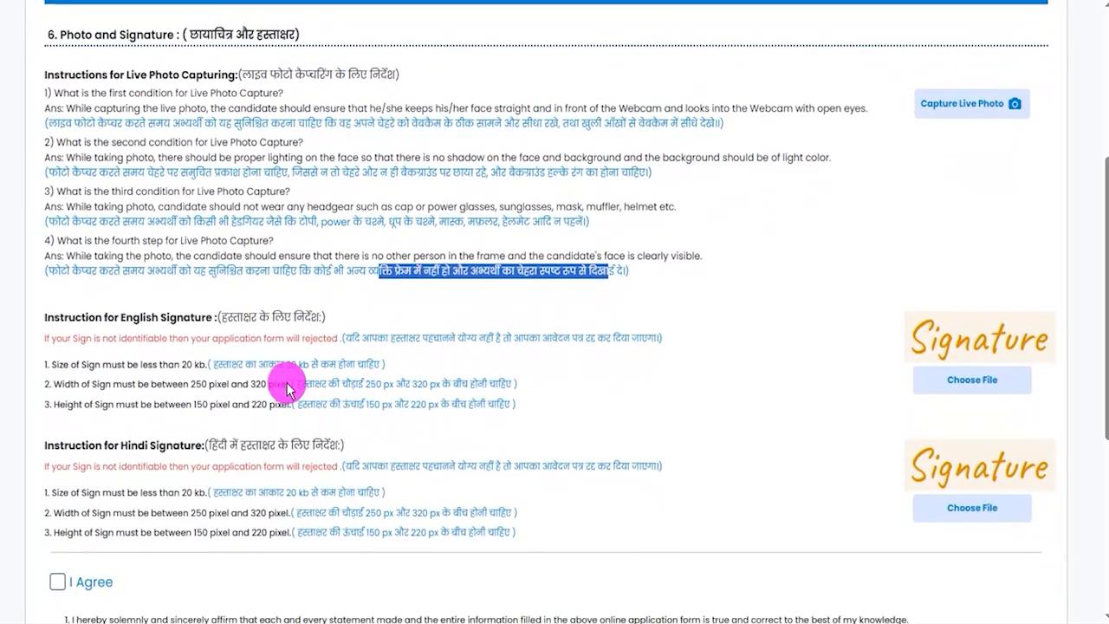
left_click(289, 368)
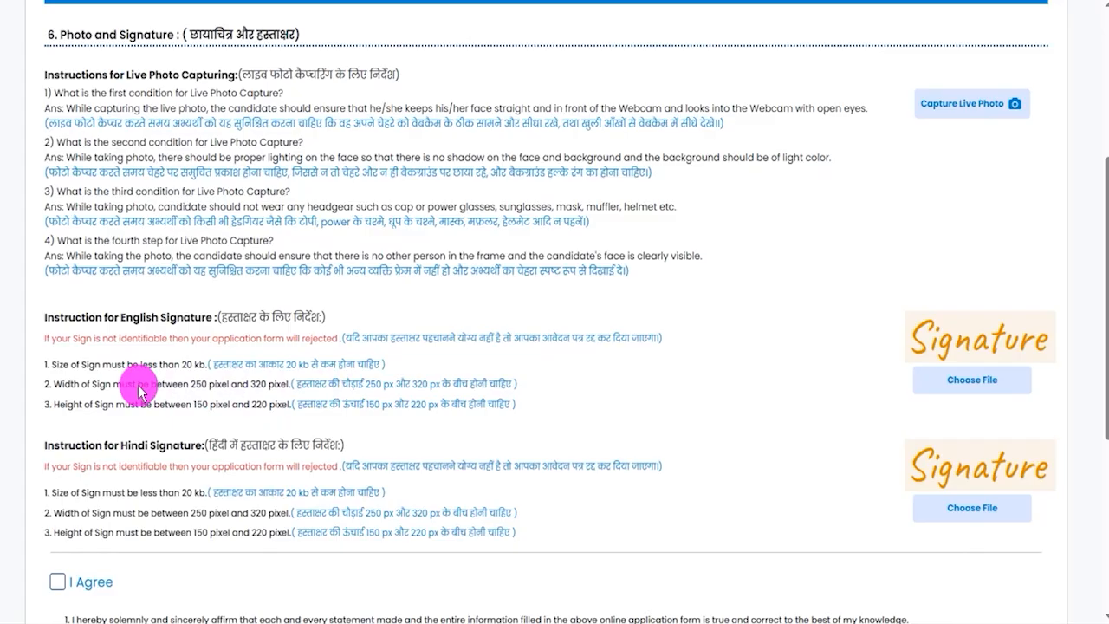
left_click_drag(138, 385, 277, 384)
left_click_drag(370, 383, 469, 383)
left_click_drag(134, 409, 449, 407)
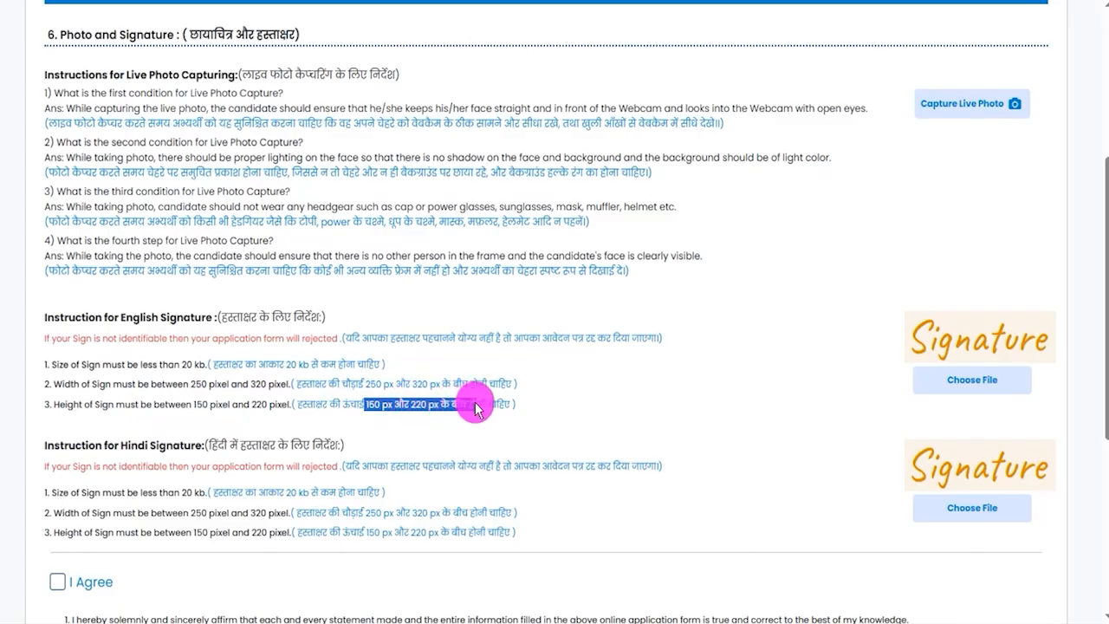
left_click_drag(220, 445, 280, 432)
left_click_drag(260, 319, 304, 320)
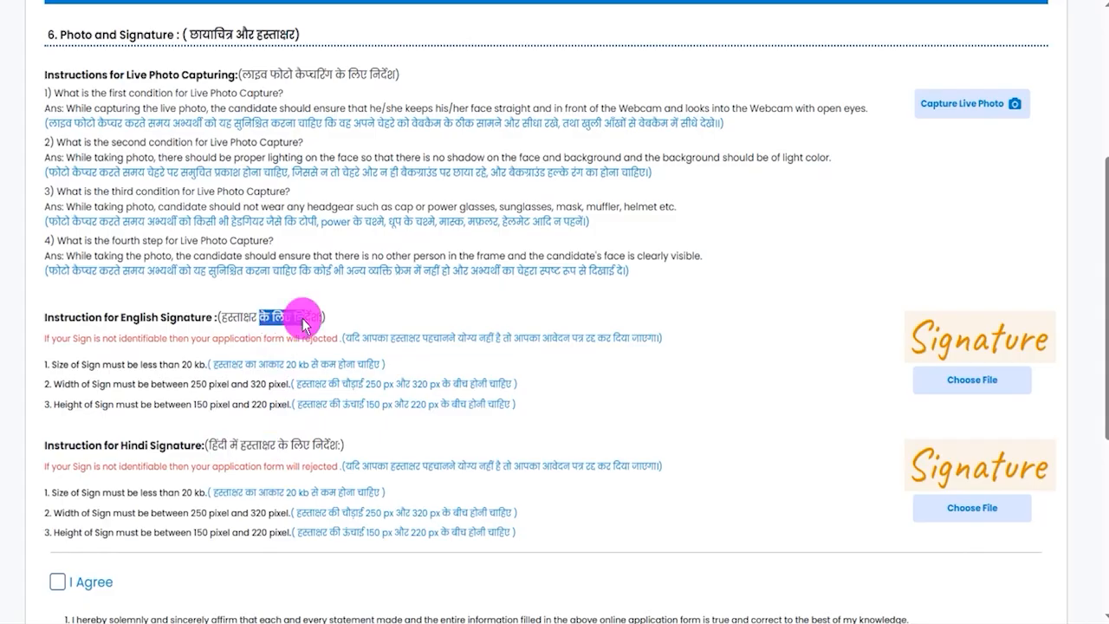
left_click_drag(373, 466, 409, 466)
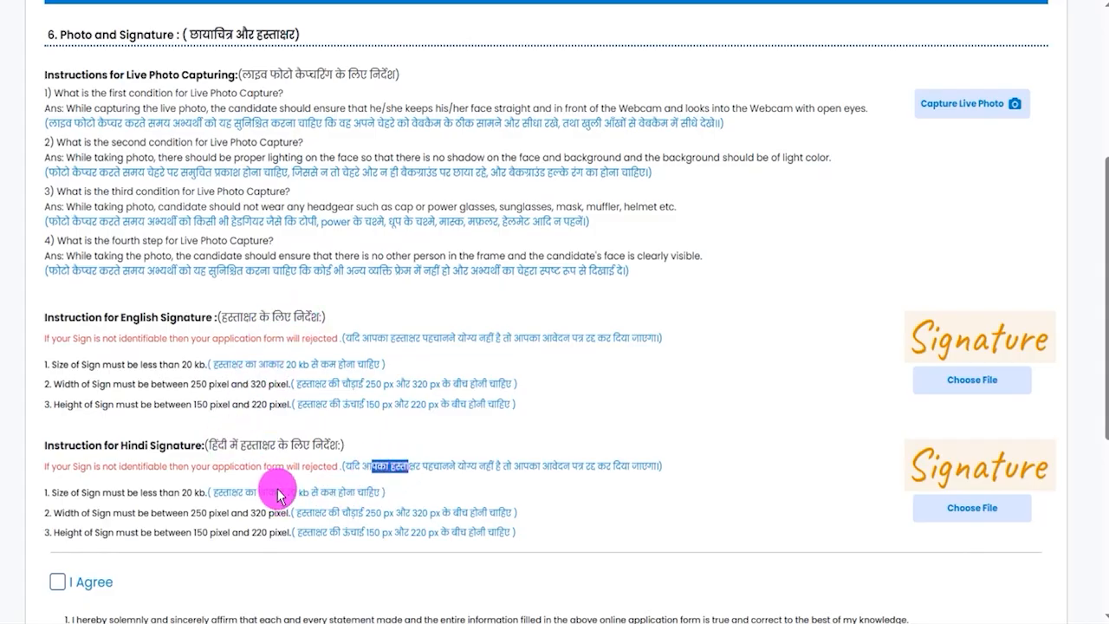
- Examine the Hindi signature's file size requirement and the file selection options for the English and Hindi signatures
left_click_drag(278, 493, 364, 494)
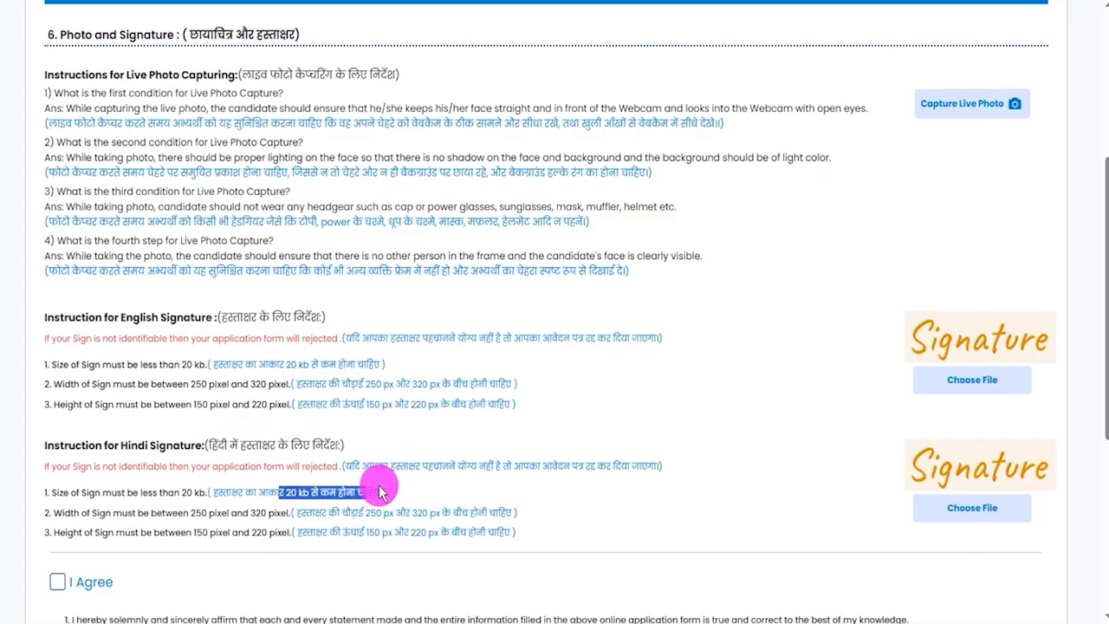
left_click(536, 1)
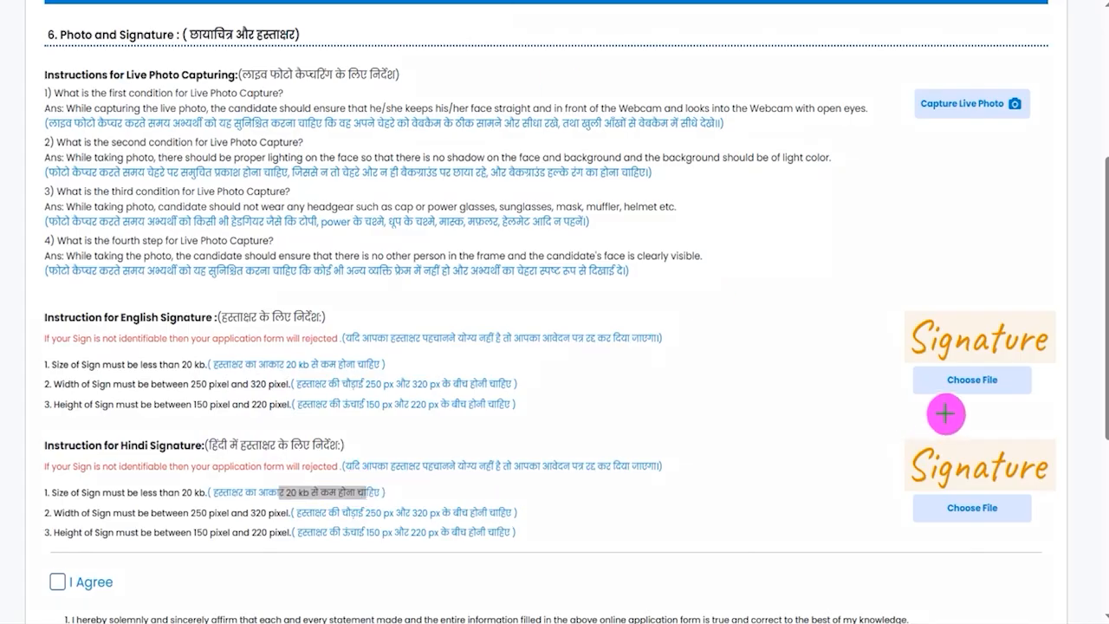
left_click_drag(1014, 382, 1045, 349)
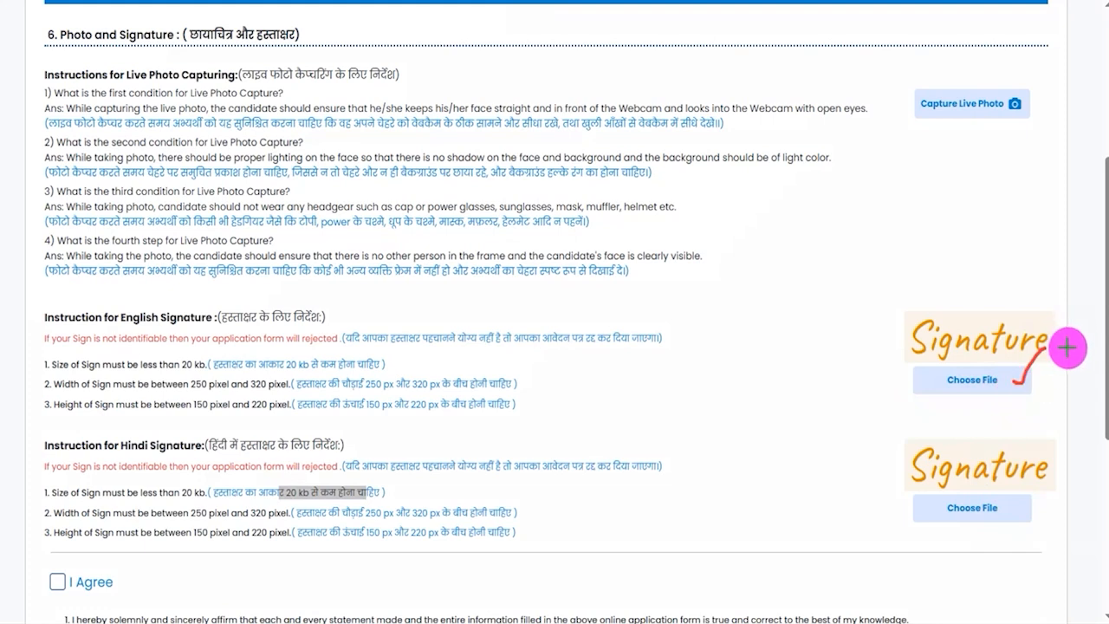
left_click_drag(1012, 508, 1051, 474)
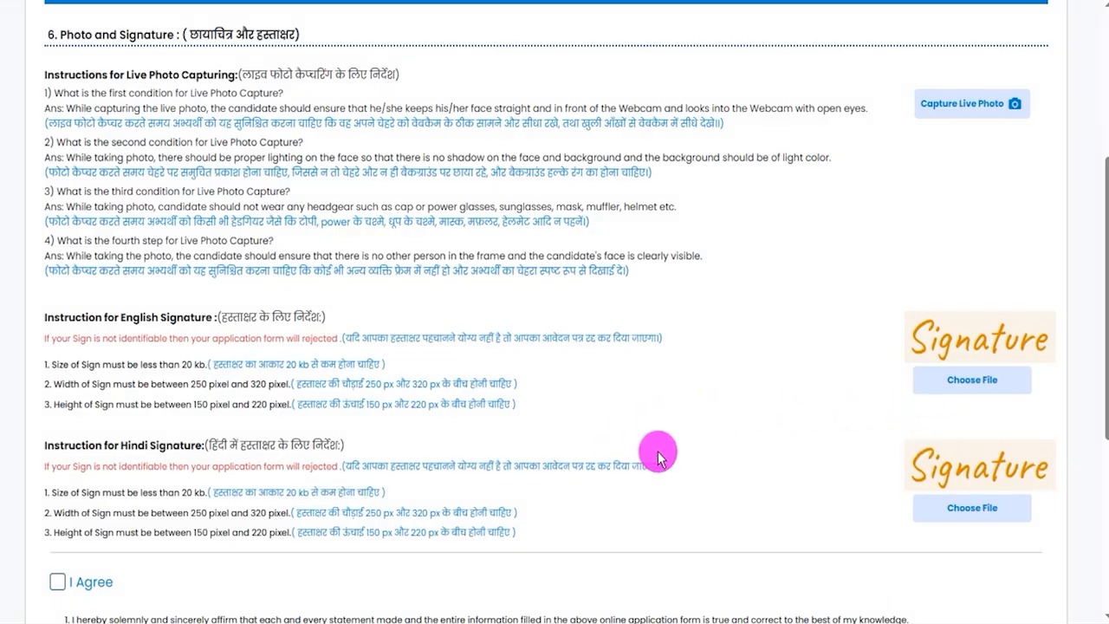
- Review the I Agree declaration and the Submit and Lock Profile option at the end of Step 6
scroll(651, 455, "down", 3)
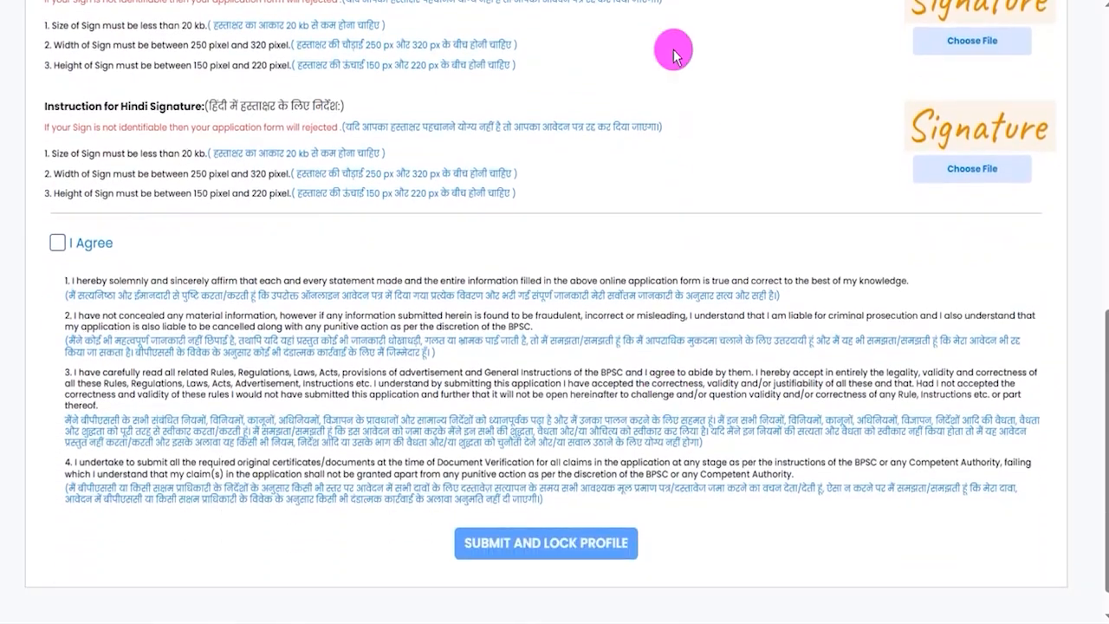
scroll(614, 433, "up", 4)
scroll(659, 455, "down", 4)
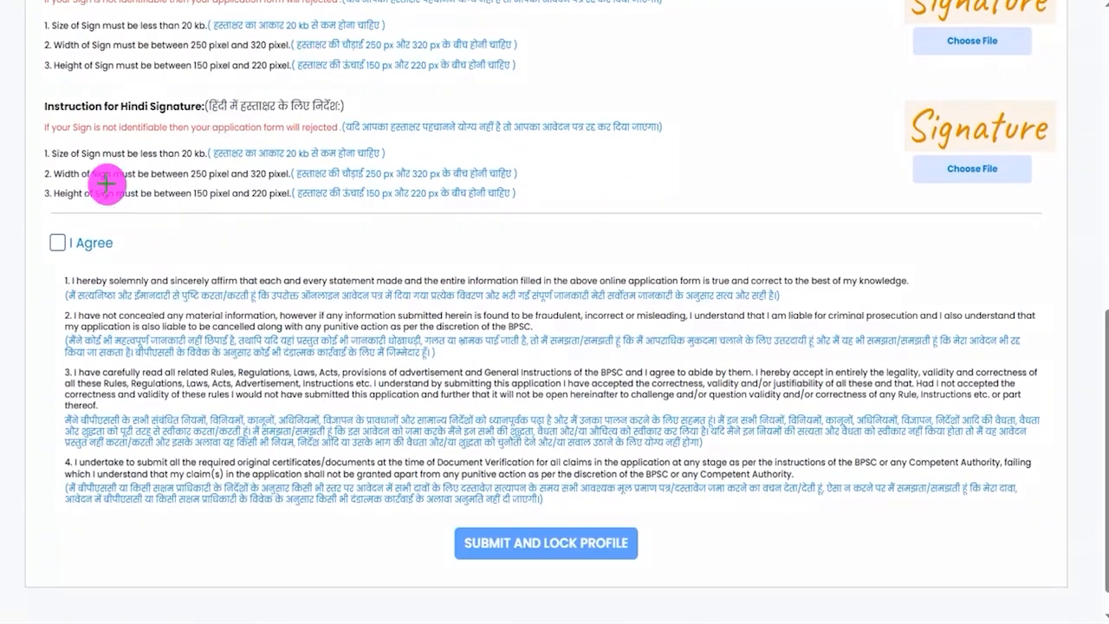
left_click(57, 243)
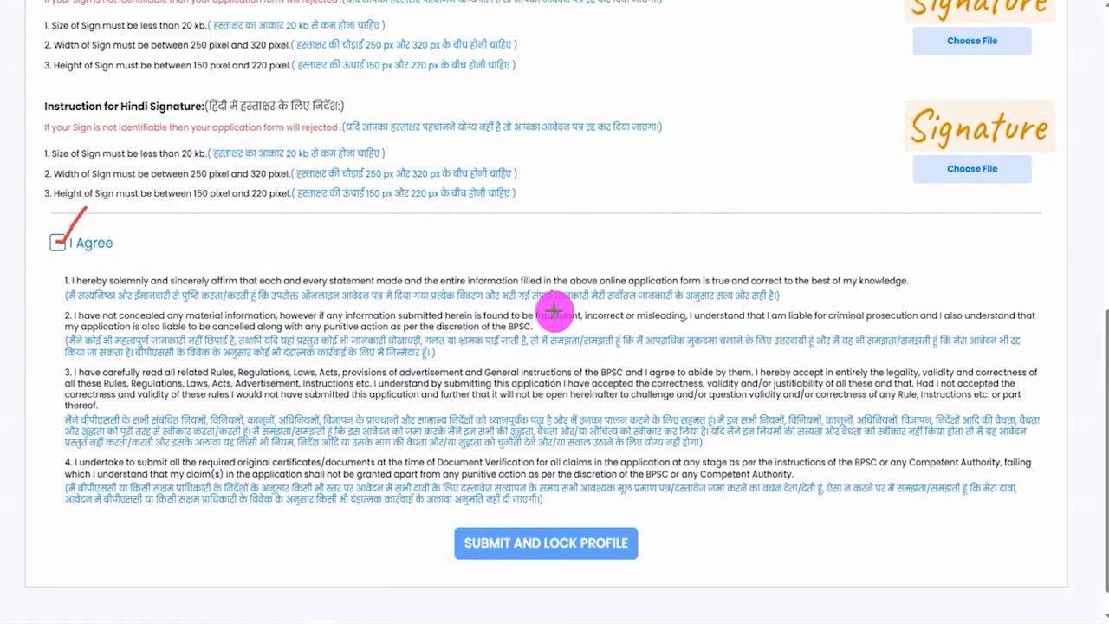
scroll(684, 43, "down", 1)
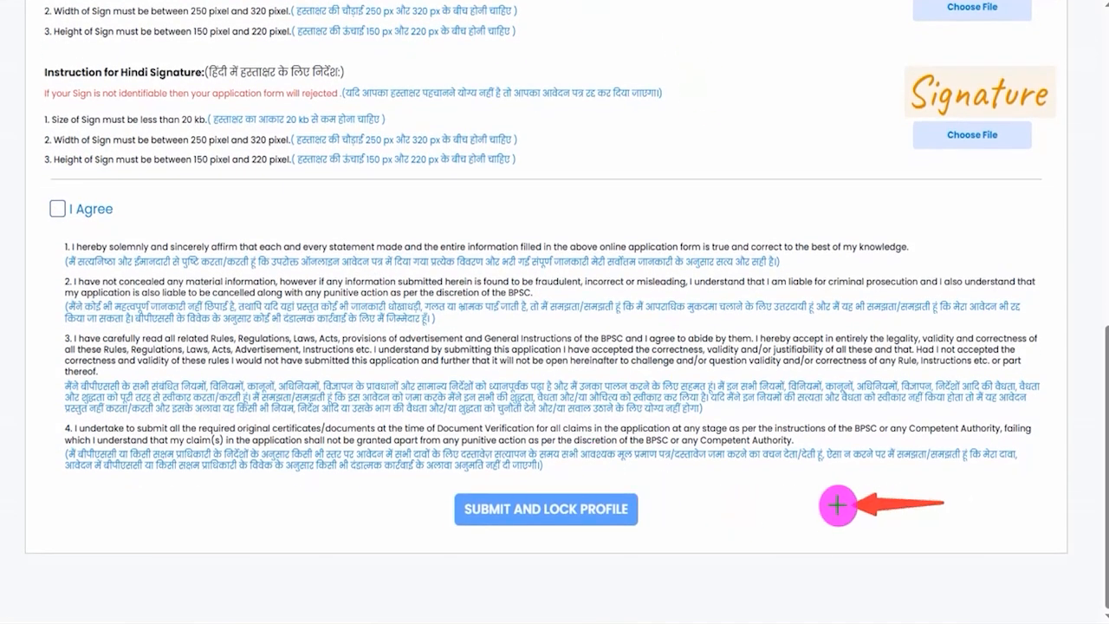
left_click(637, 509)
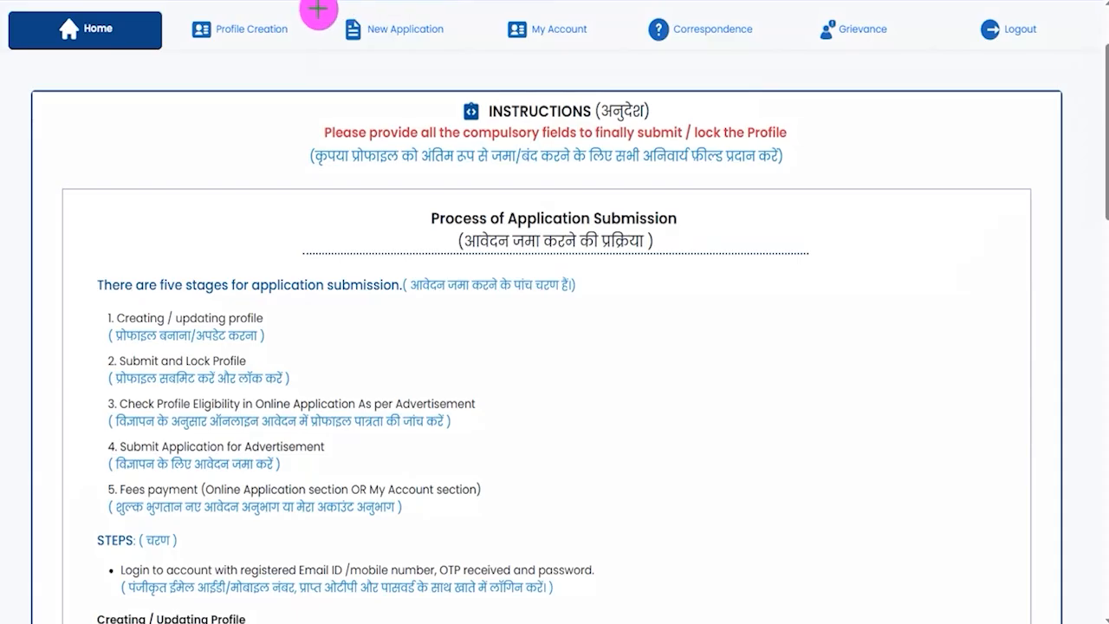
- Open the Assistant Education Development Officer advertisement 87/2025 under New Application and check its advertisement criteria
mouse_move(332, 7)
left_mouse_down()
mouse_move(404, 20)
mouse_move(472, 52)
left_mouse_up()
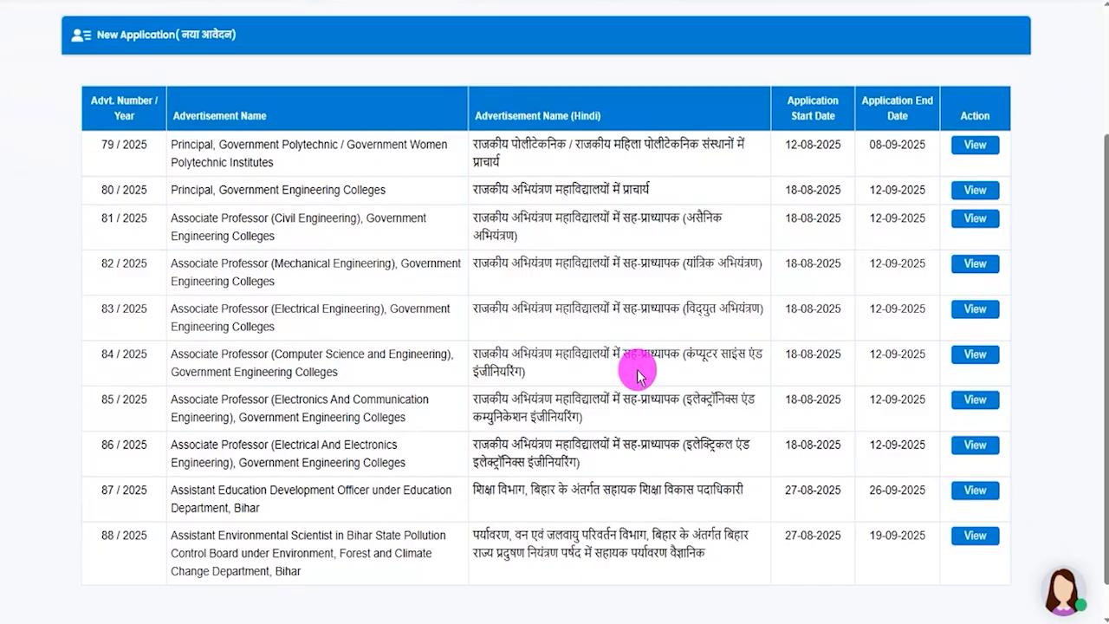
scroll(638, 374, "down", 1)
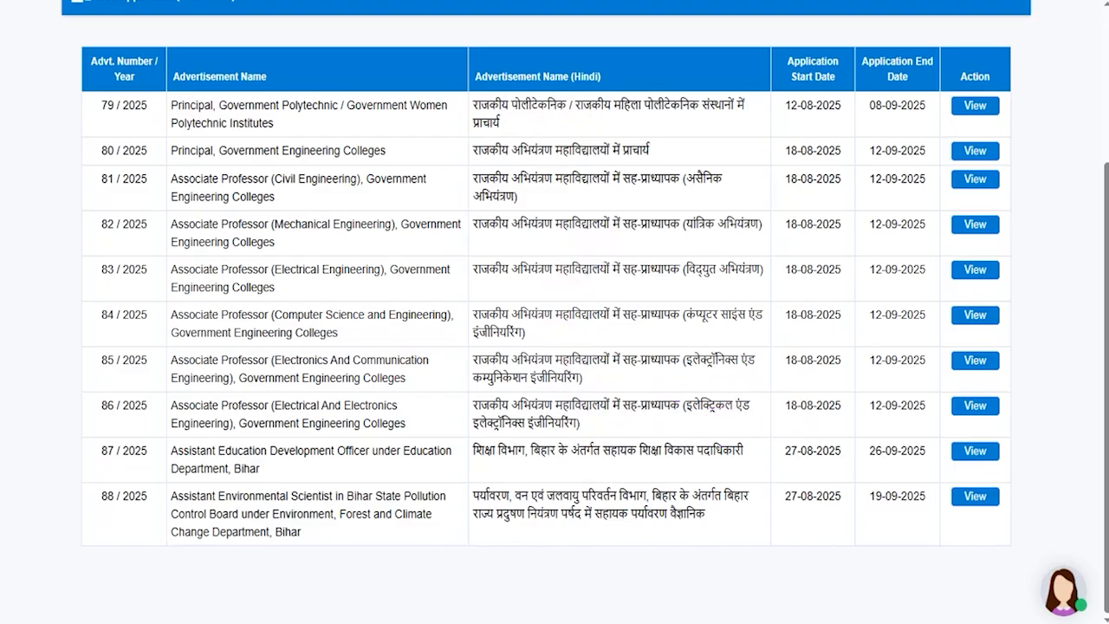
left_click_drag(158, 439, 465, 479)
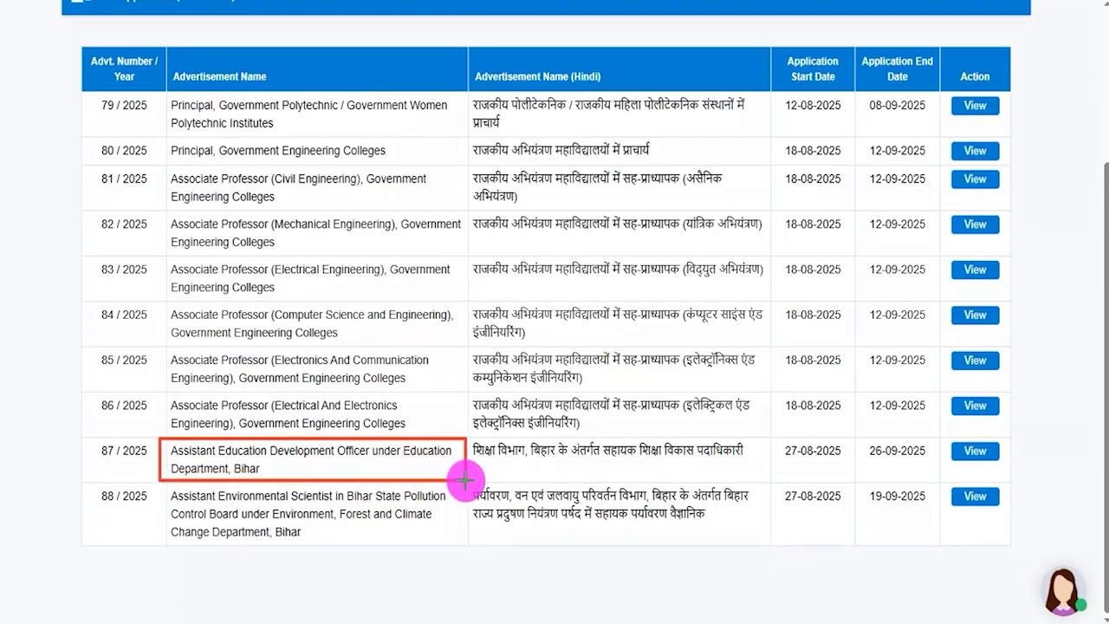
left_click_drag(937, 437, 1012, 467)
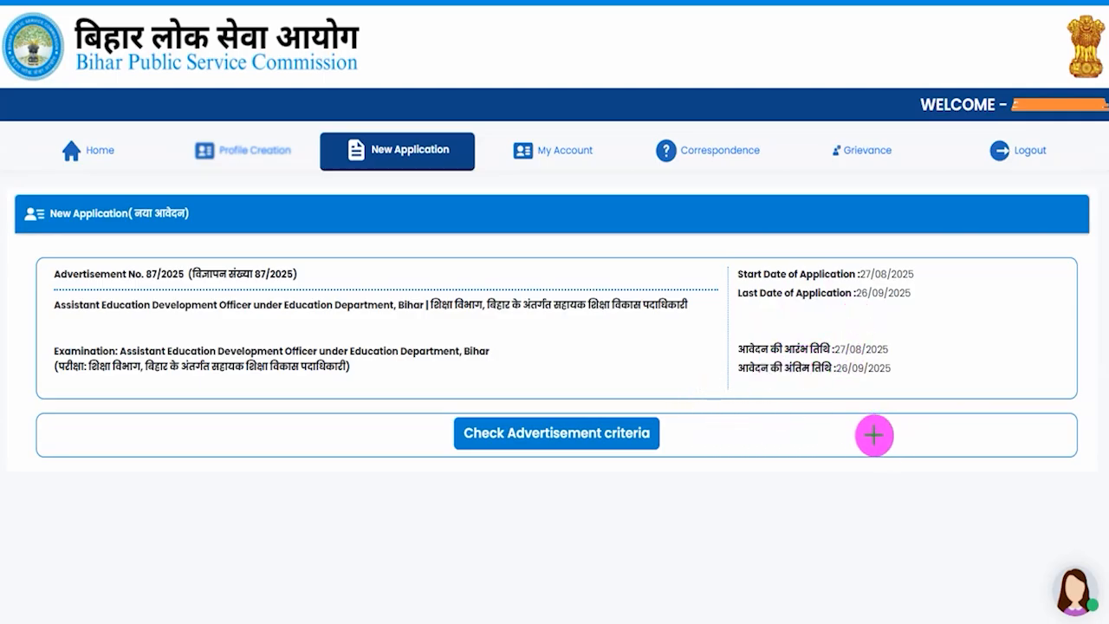
left_click_drag(908, 440, 766, 441)
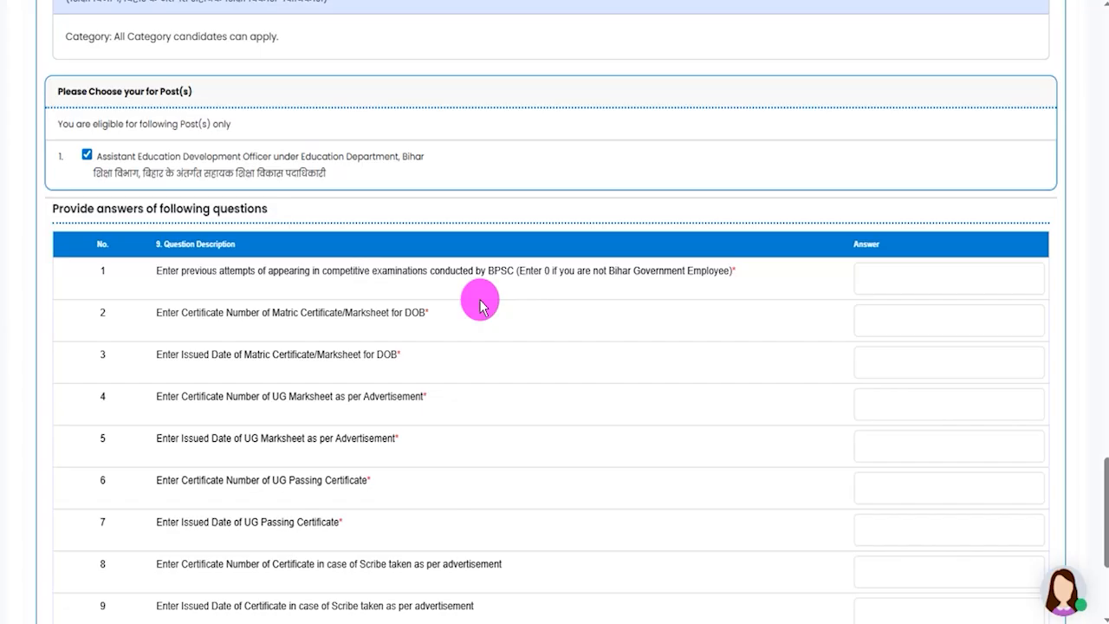
- Examine questions 1 to 3 on previous BPSC attempts and the Matric certificate's number and issued date
left_click_drag(94, 208, 221, 209)
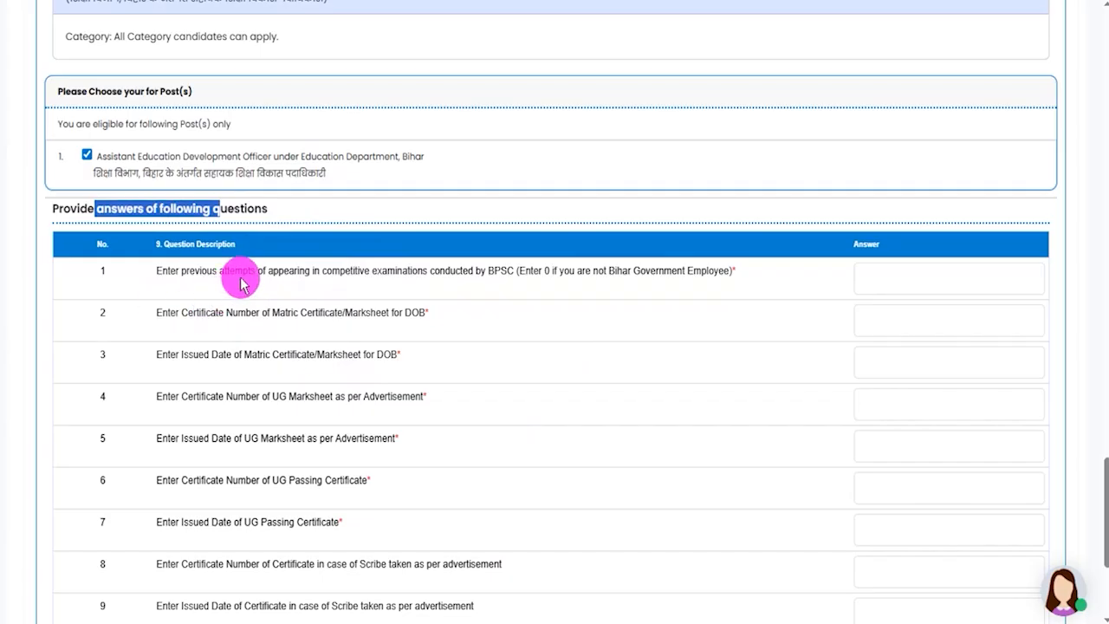
left_click_drag(323, 270, 485, 273)
left_click(864, 280)
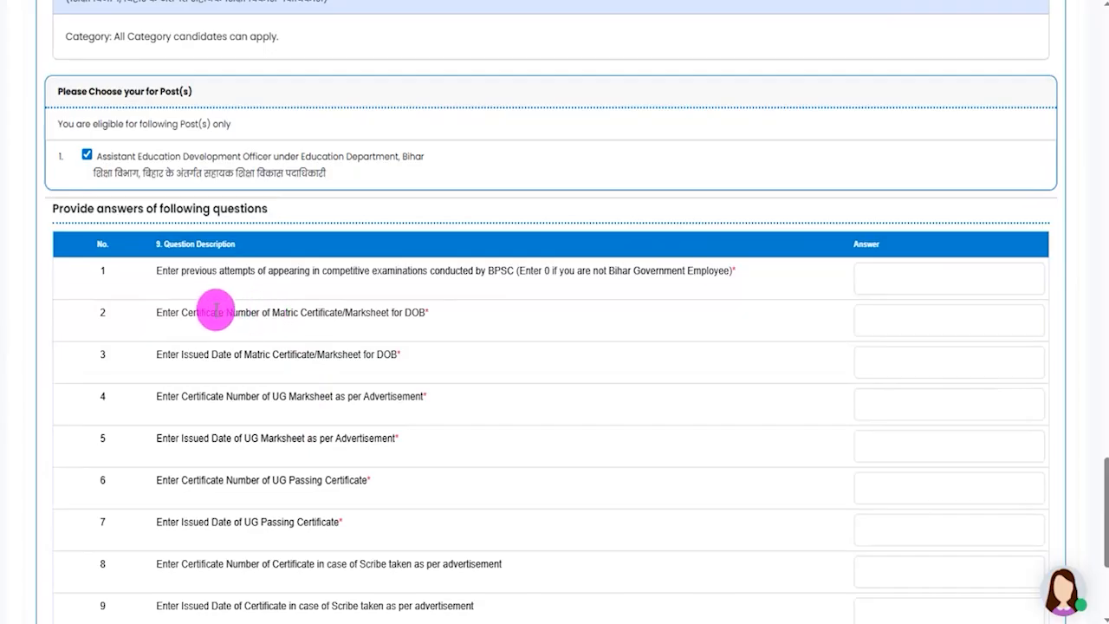
left_click_drag(181, 312, 314, 313)
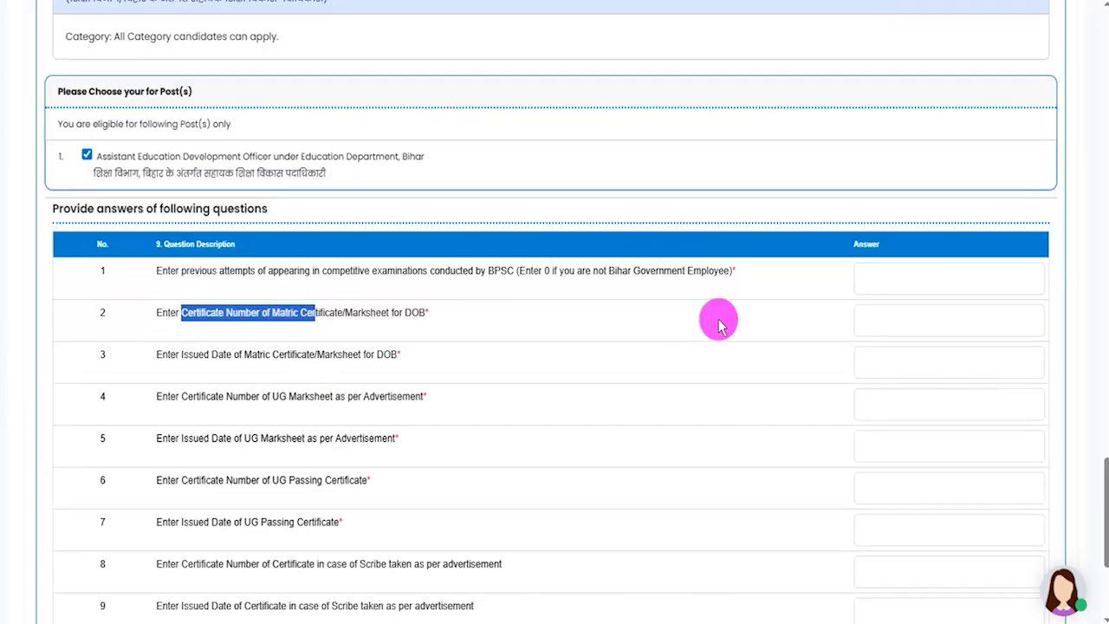
left_click(862, 315)
left_click_drag(179, 355, 260, 355)
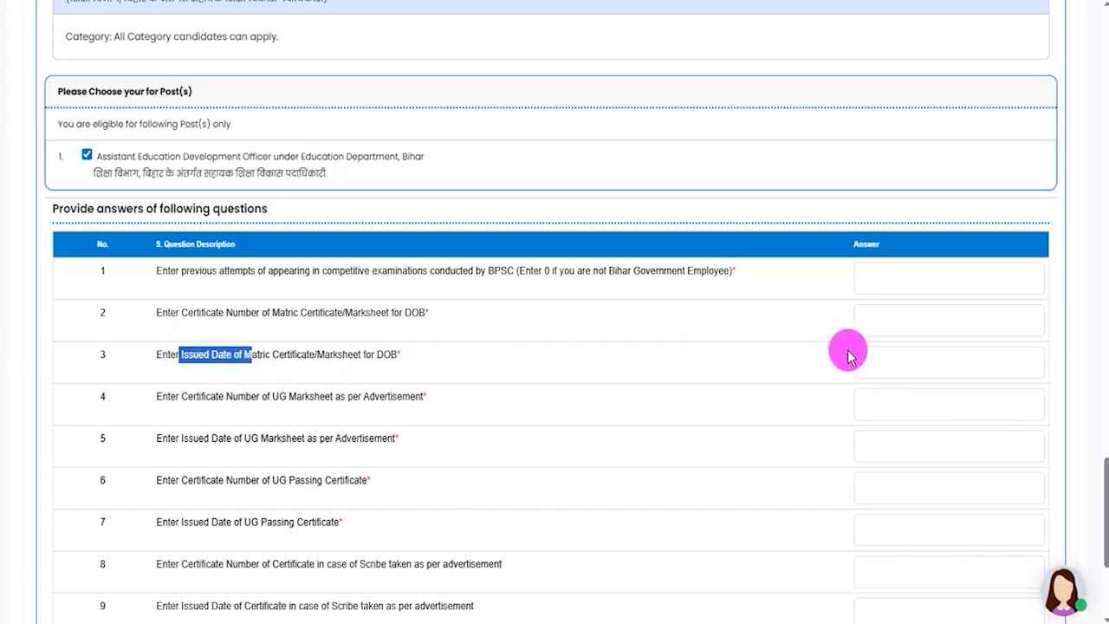
left_click(874, 359)
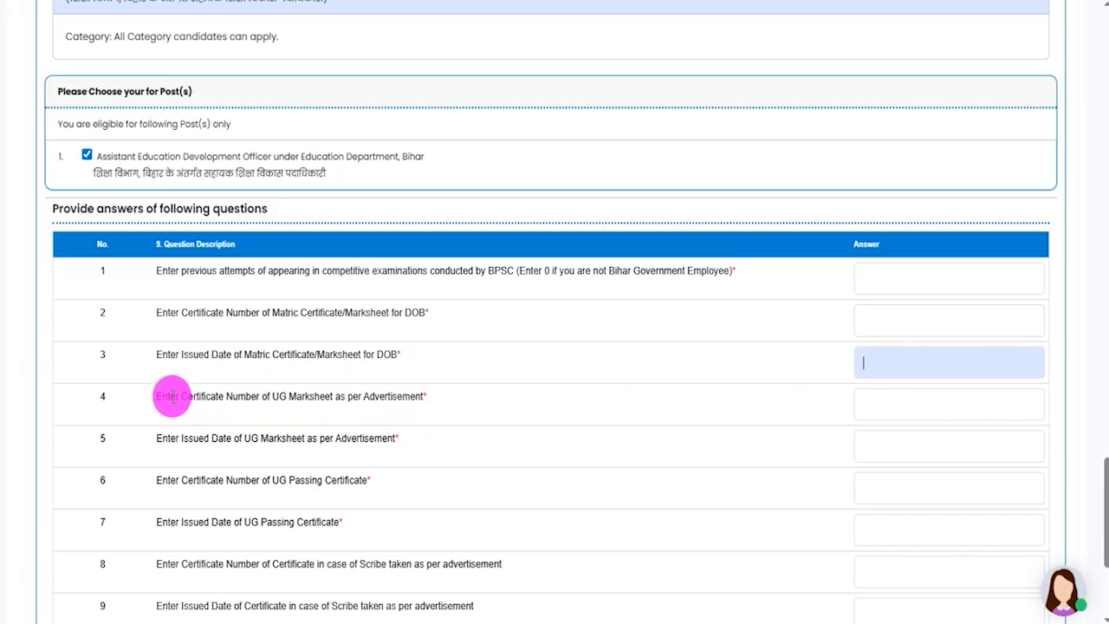
- Examine questions 4 to 7 on the certificate numbers and issued dates of the UG marksheet and UG passing certificate
left_click_drag(171, 396, 255, 396)
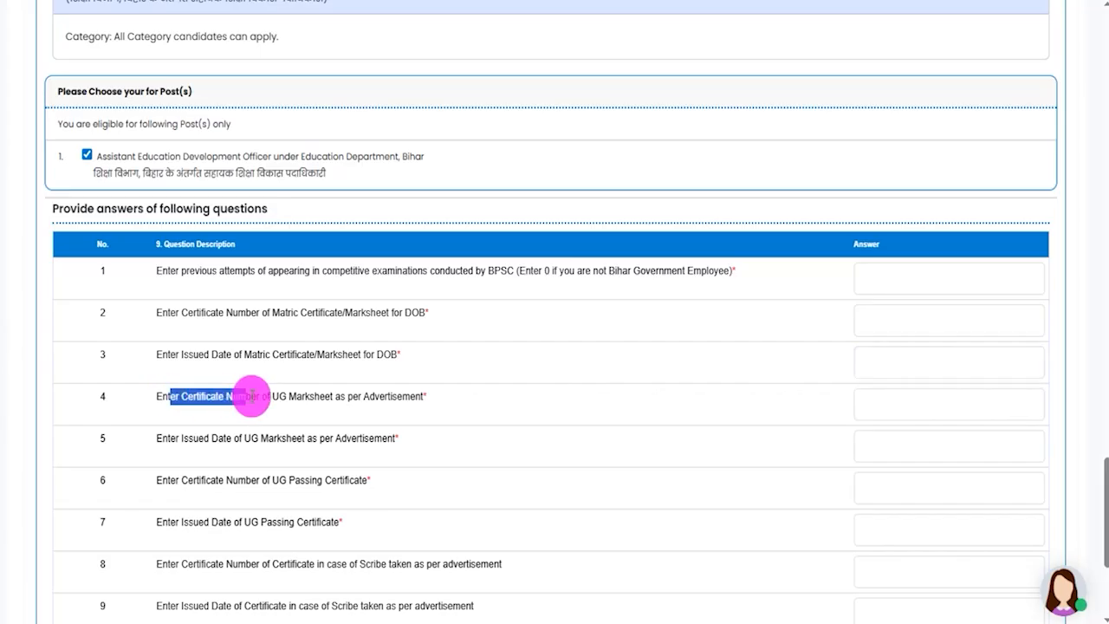
left_click(928, 405)
left_click_drag(177, 437, 305, 438)
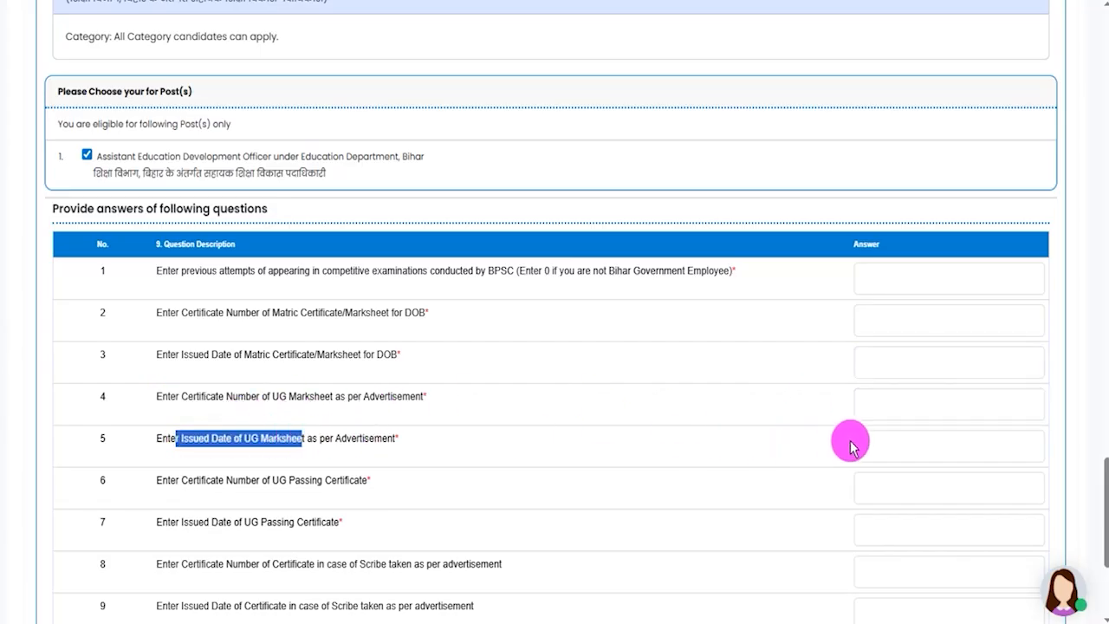
left_click(856, 444)
left_click_drag(167, 481, 337, 480)
left_click(206, 482)
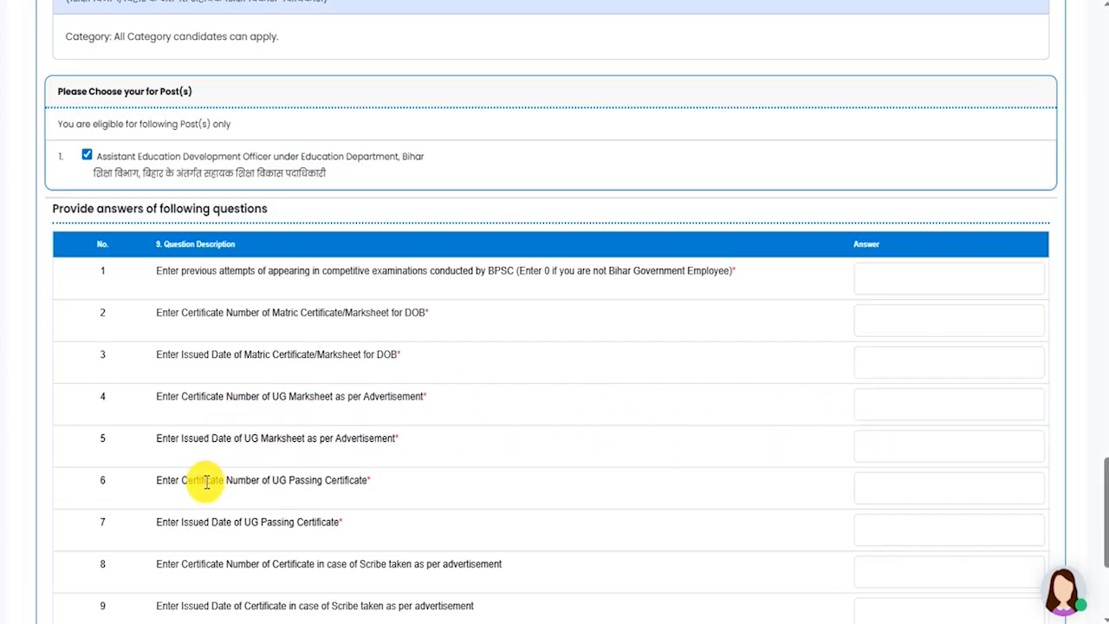
left_click_drag(161, 480, 260, 480)
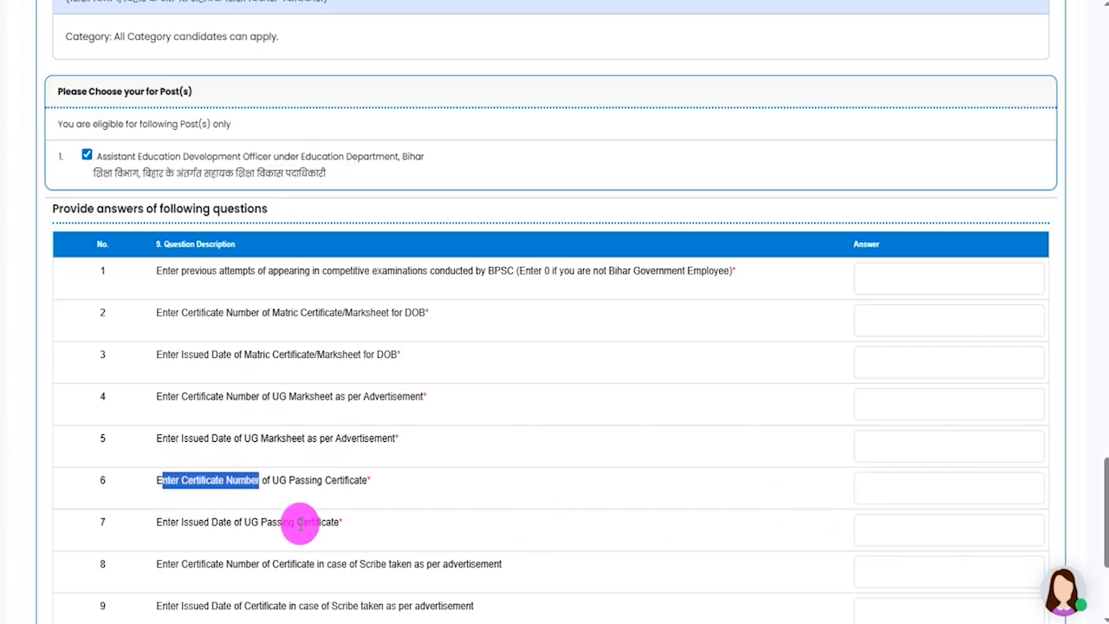
left_click_drag(176, 523, 303, 523)
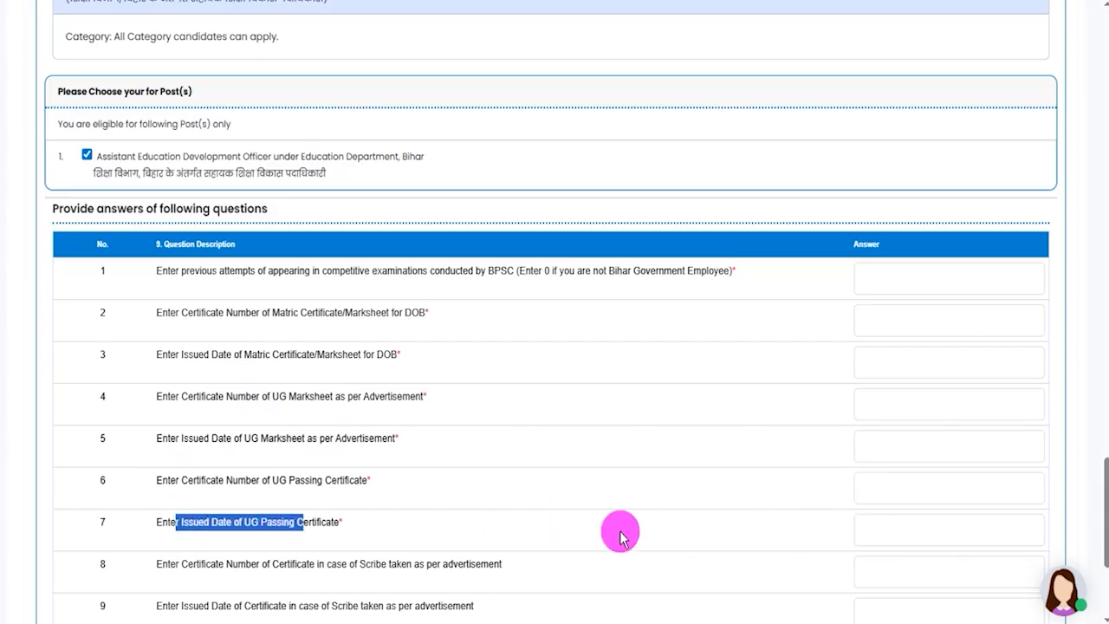
left_click(764, 535)
- Review questions 8 to 11 on the scribe and No Objection certificates, and apply to proceed to the document upload section
scroll(235, 305, "down", 3)
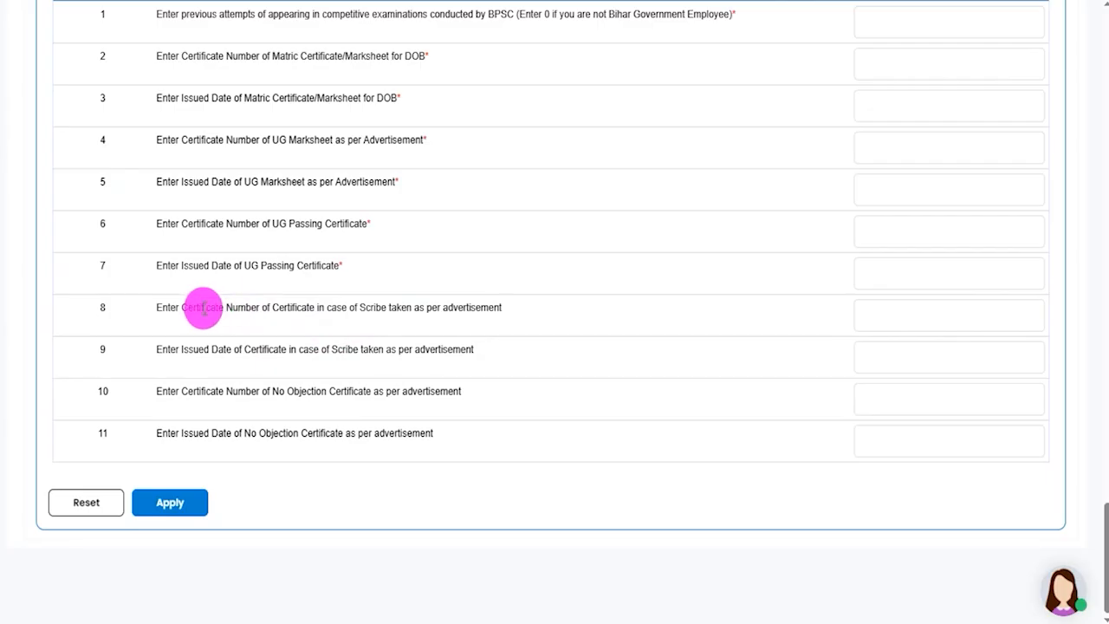
left_click_drag(177, 307, 396, 308)
left_click(363, 308)
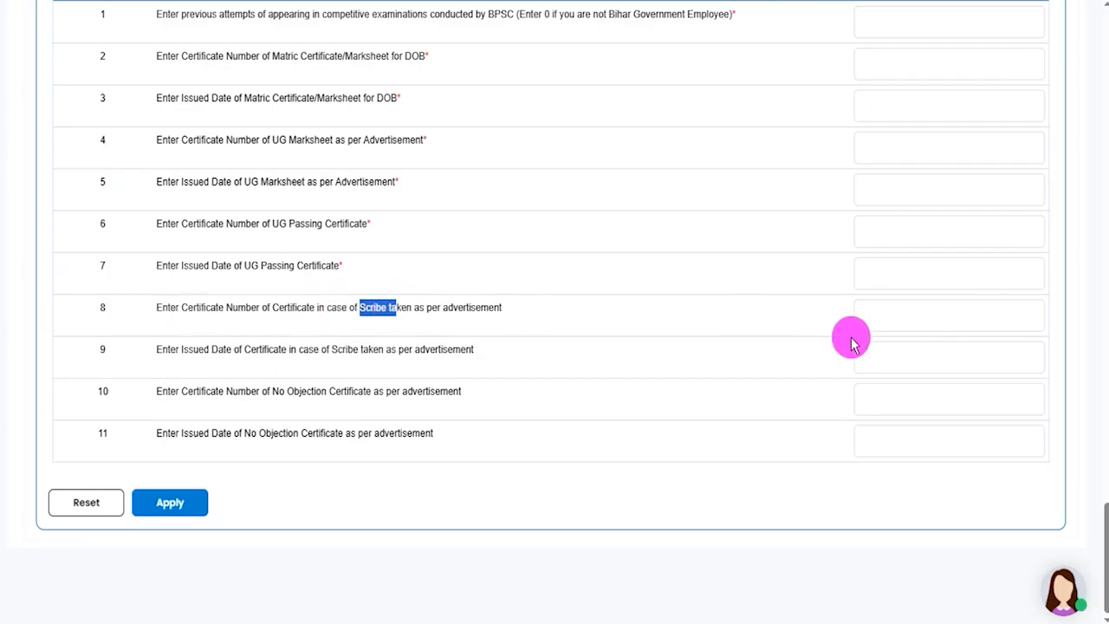
left_click(210, 352)
left_click_drag(209, 351, 282, 352)
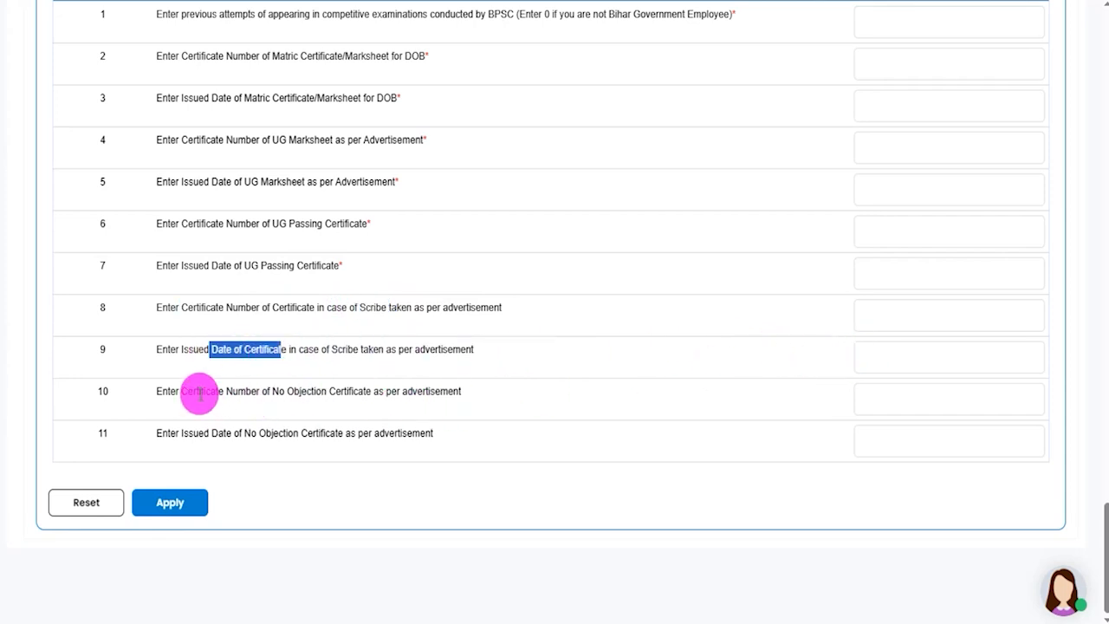
left_click_drag(196, 390, 392, 393)
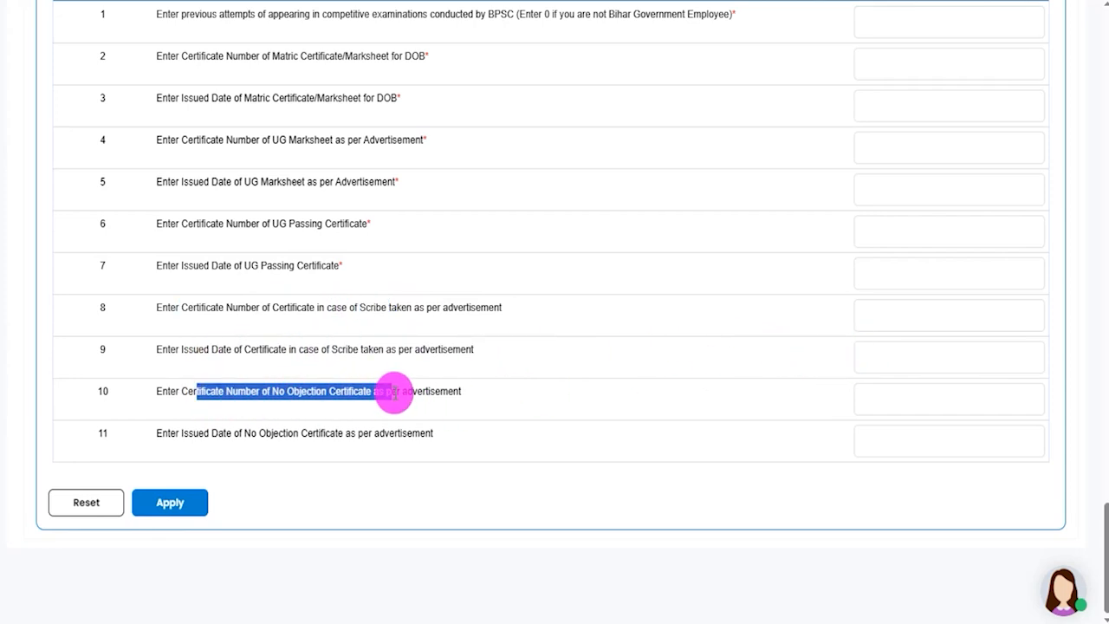
left_click_drag(203, 433, 339, 433)
left_click(891, 439)
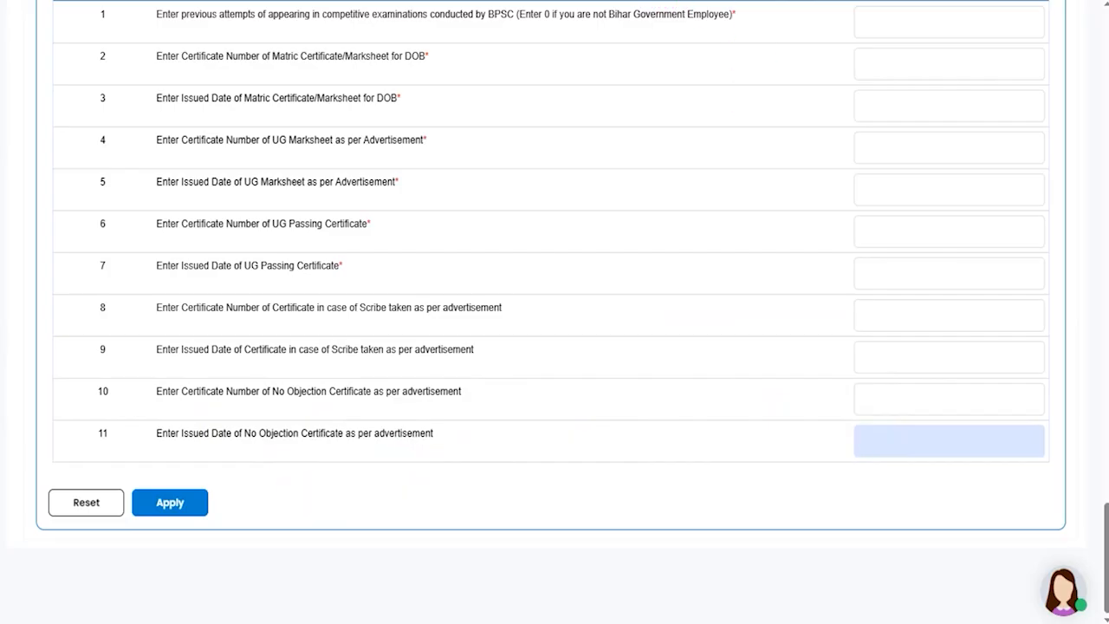
left_click_drag(615, 503, 251, 503)
left_click_drag(251, 502, 235, 506)
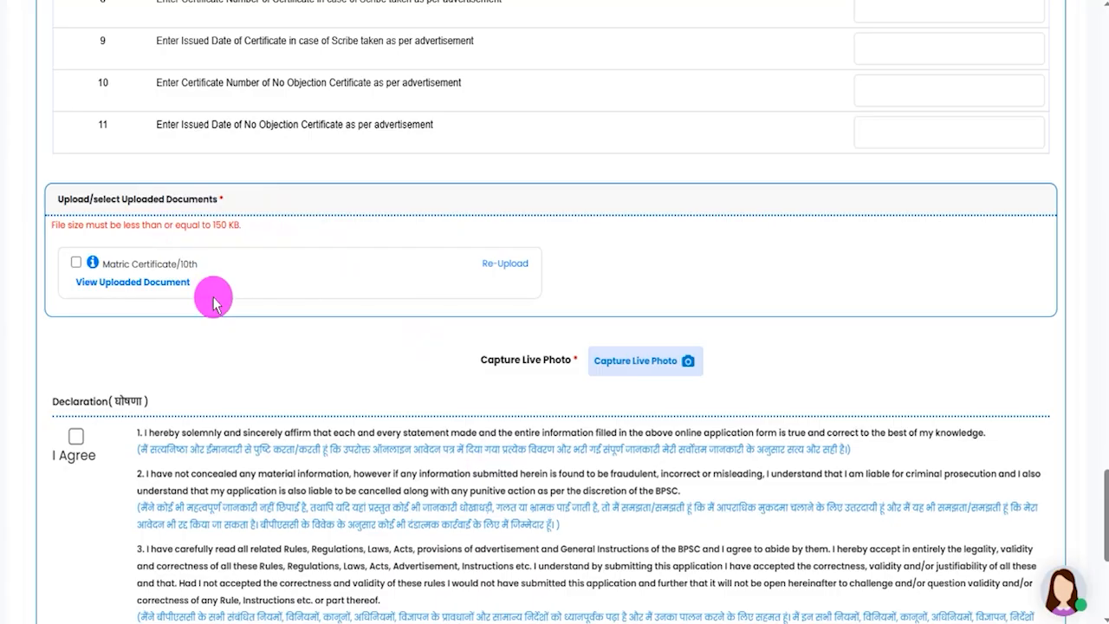
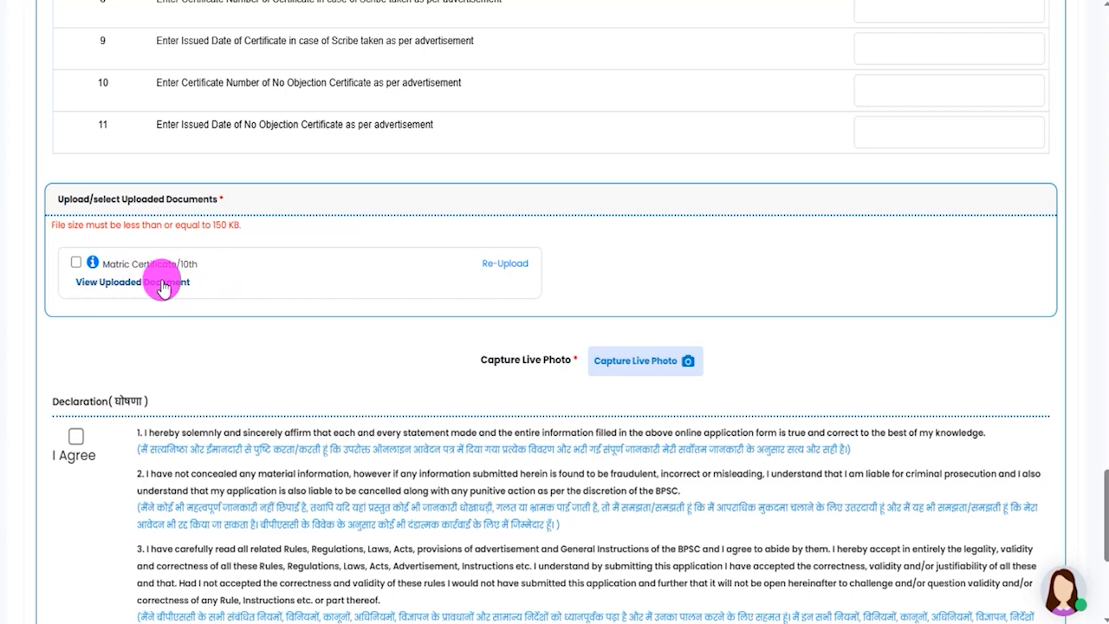
- Examine the Capture Live Photo option and the I Agree declaration beneath the uploaded documents
left_click_drag(487, 359, 550, 359)
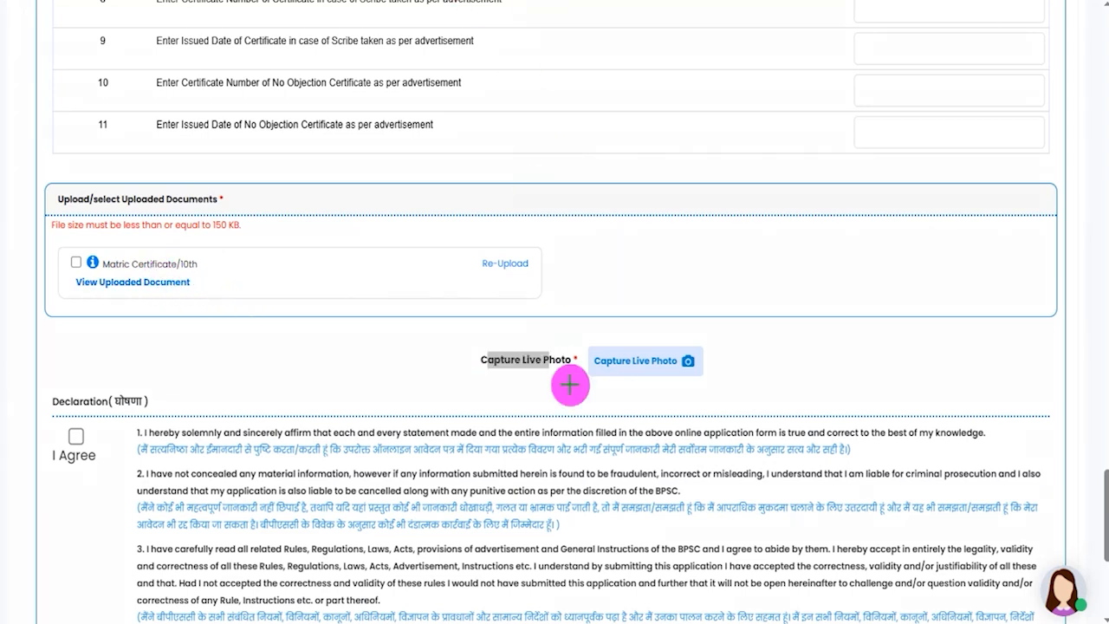
mouse_move(571, 320)
left_mouse_down()
mouse_move(709, 366)
mouse_move(724, 397)
left_mouse_up()
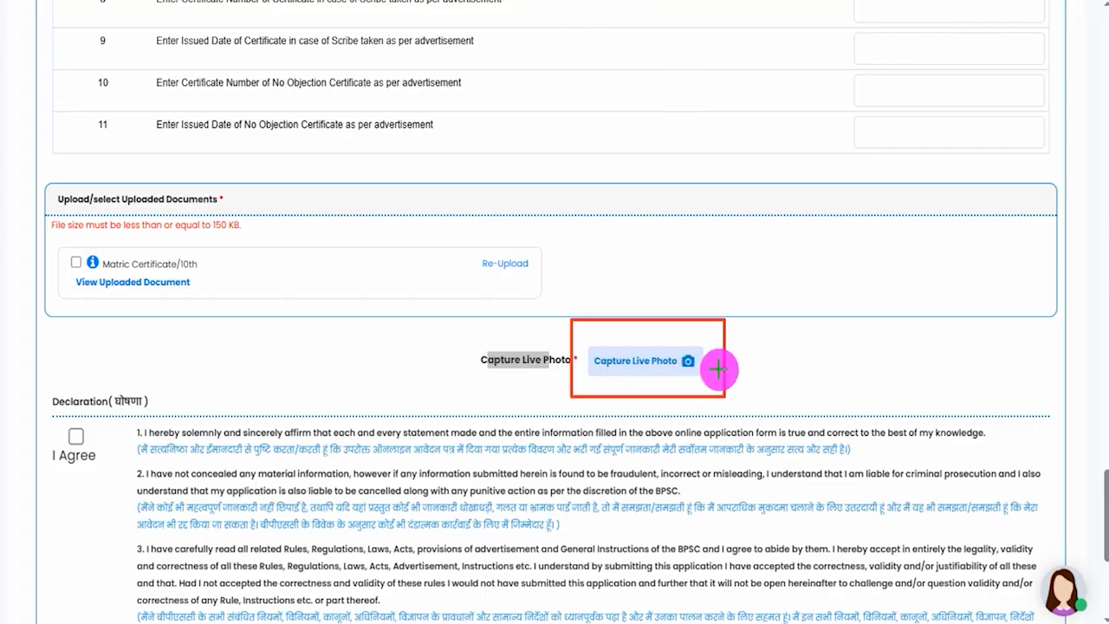
left_click_drag(718, 366, 780, 329)
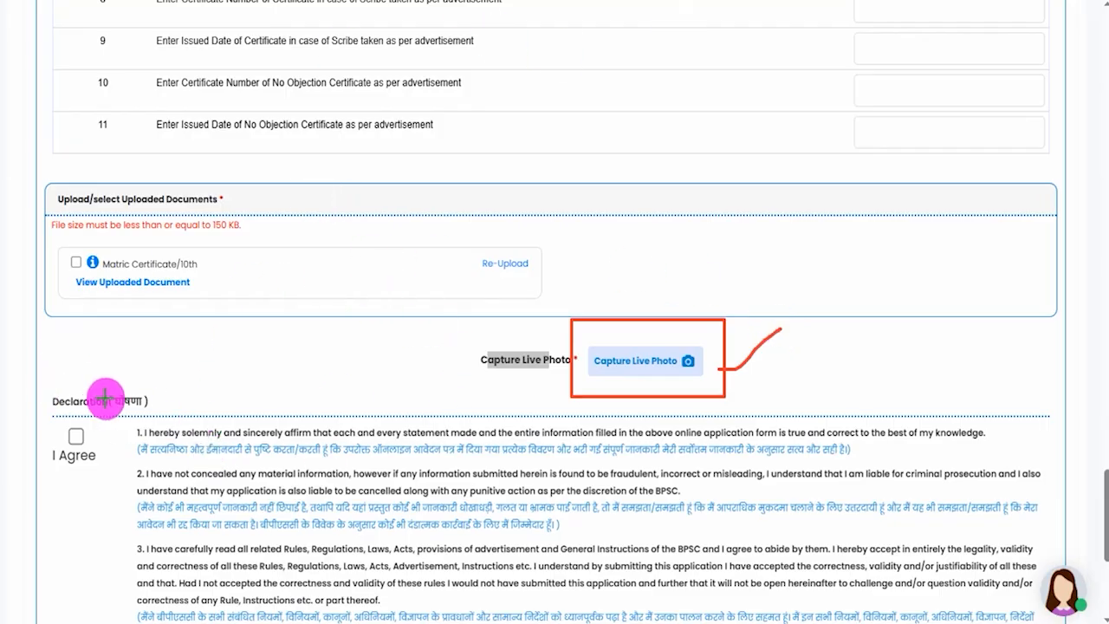
left_click_drag(148, 401, 184, 366)
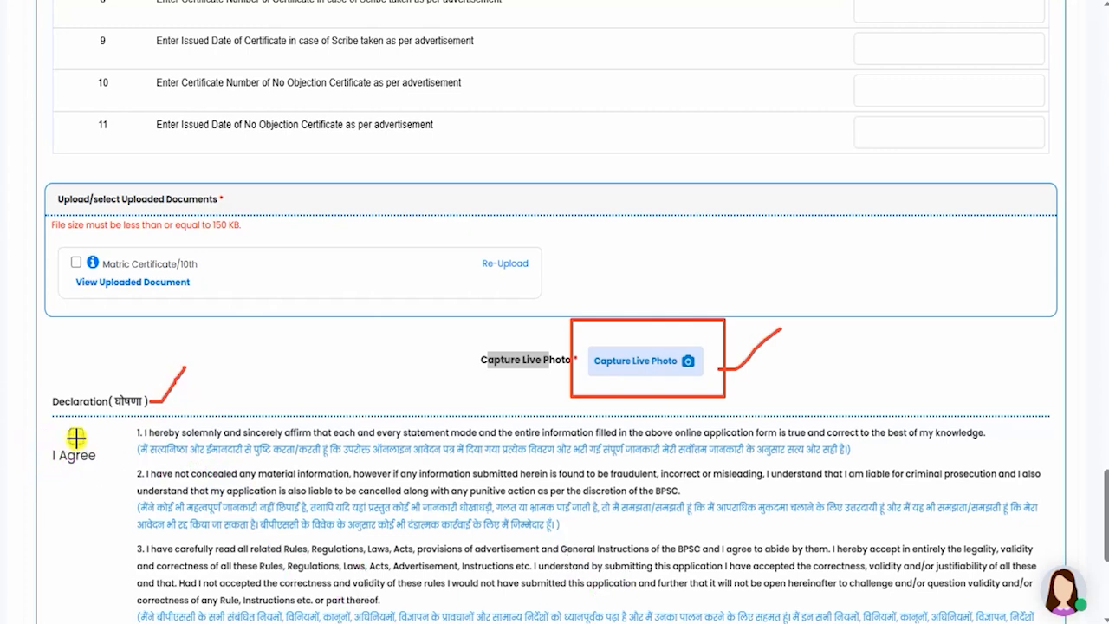
left_click_drag(73, 441, 104, 421)
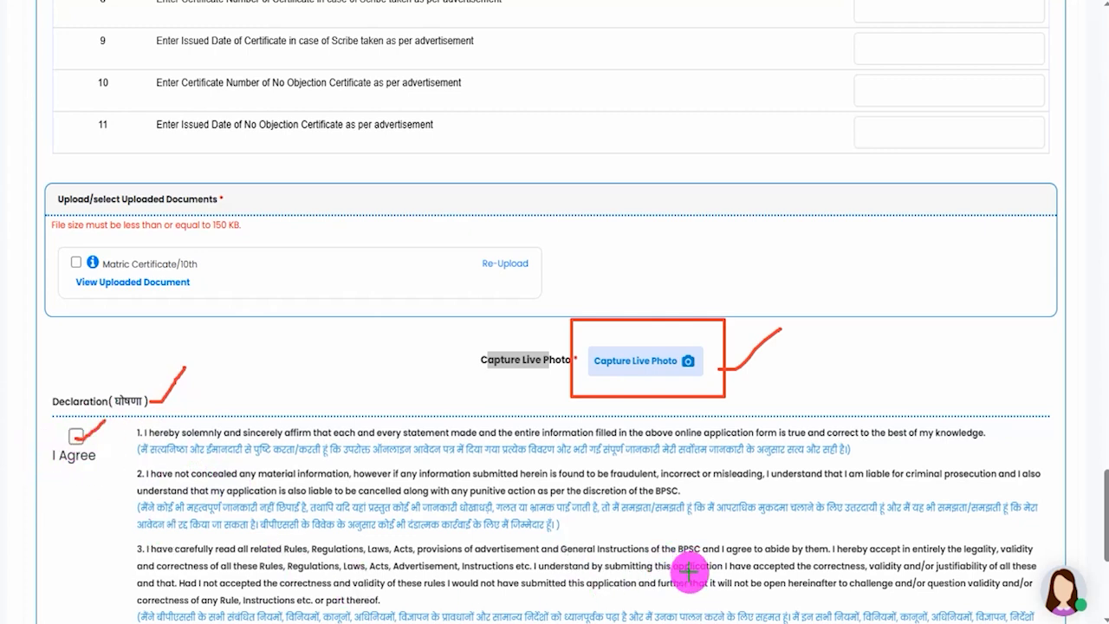
- Check the current location field beneath the declaration and submit the application to pay the fees
scroll(225, 347, "down", 4)
left_click_drag(222, 455, 256, 414)
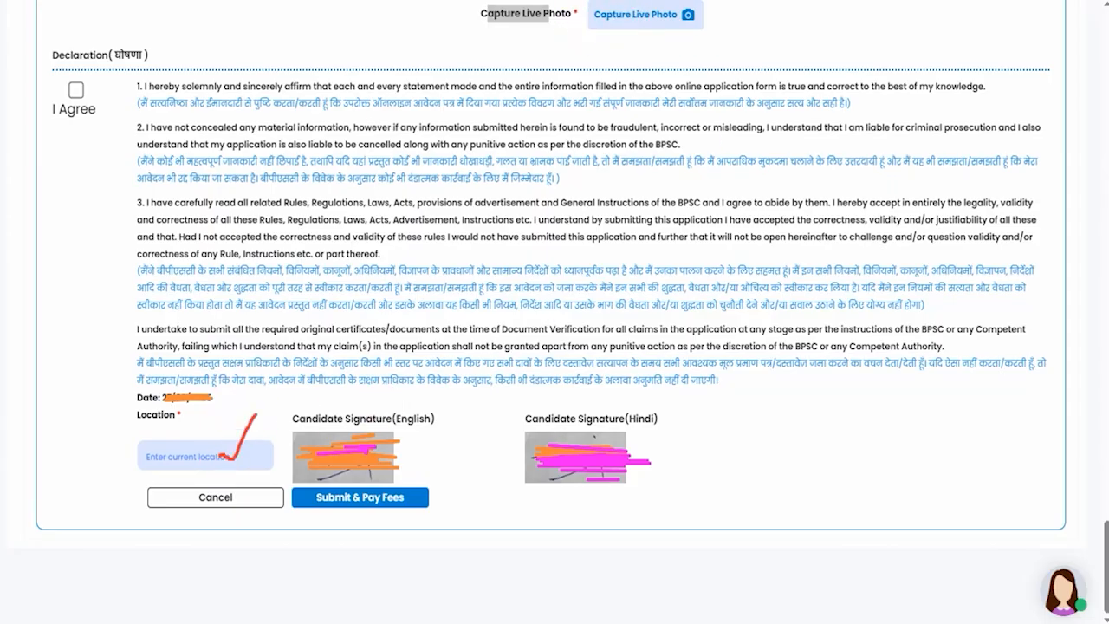
left_click_drag(563, 507, 439, 504)
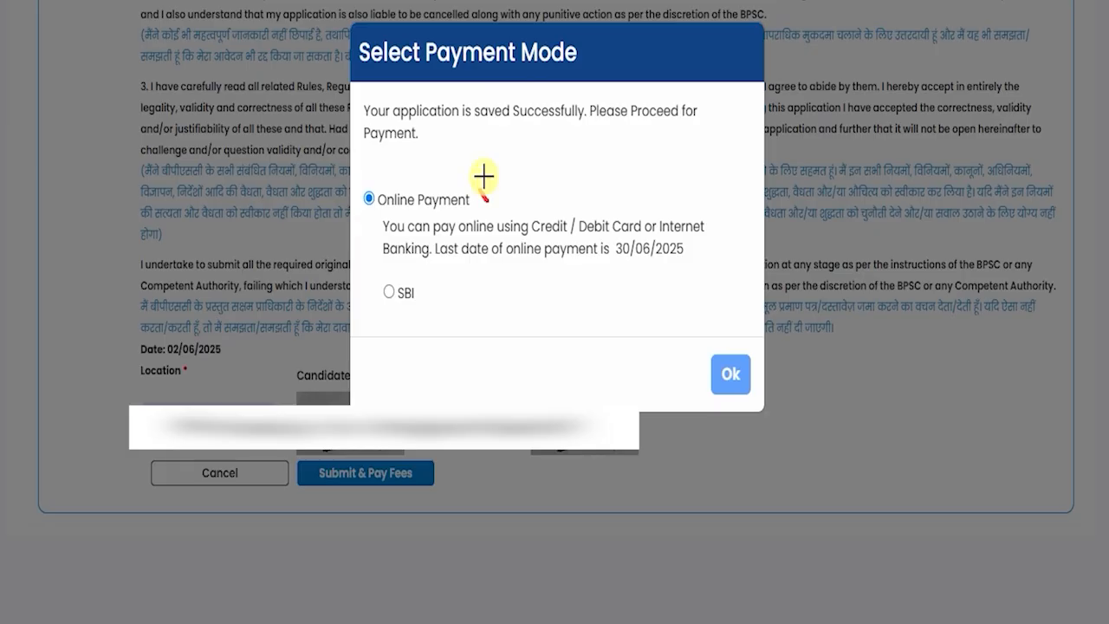
- Review the Online Payment and SBI options for the payment mode, and proceed to the payment gateway
left_click_drag(482, 196, 548, 156)
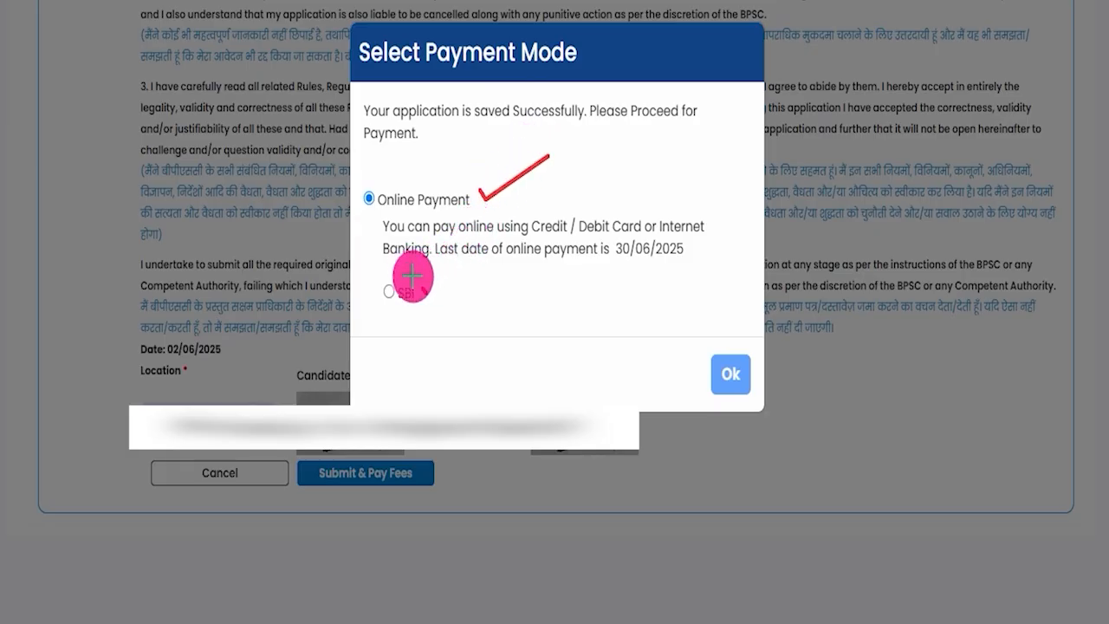
left_click_drag(422, 287, 479, 259)
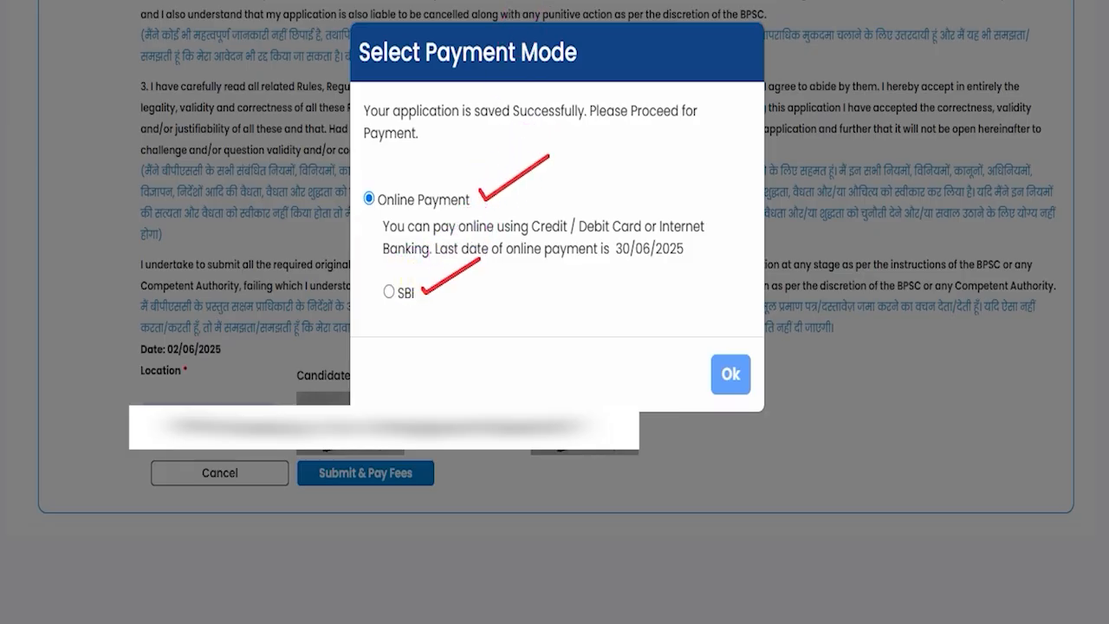
mouse_move(692, 334)
left_mouse_down()
mouse_move(748, 366)
mouse_move(752, 389)
left_mouse_up()
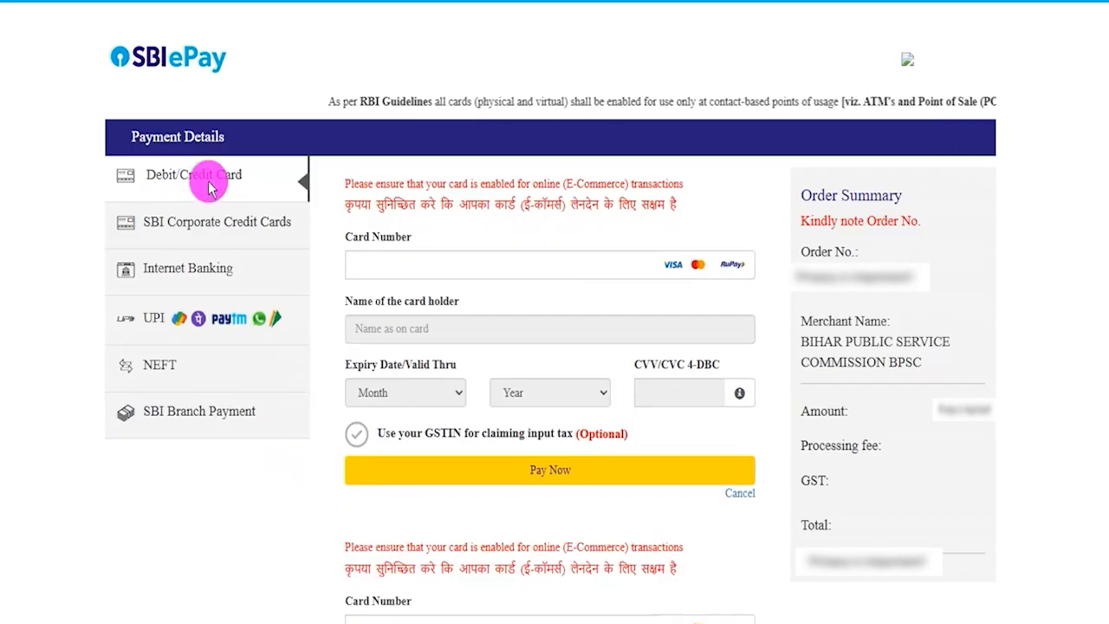
- Look through the Internet Banking, UPI and NEFT payment methods on the SBI ePay page
left_click(186, 263)
left_click(143, 312)
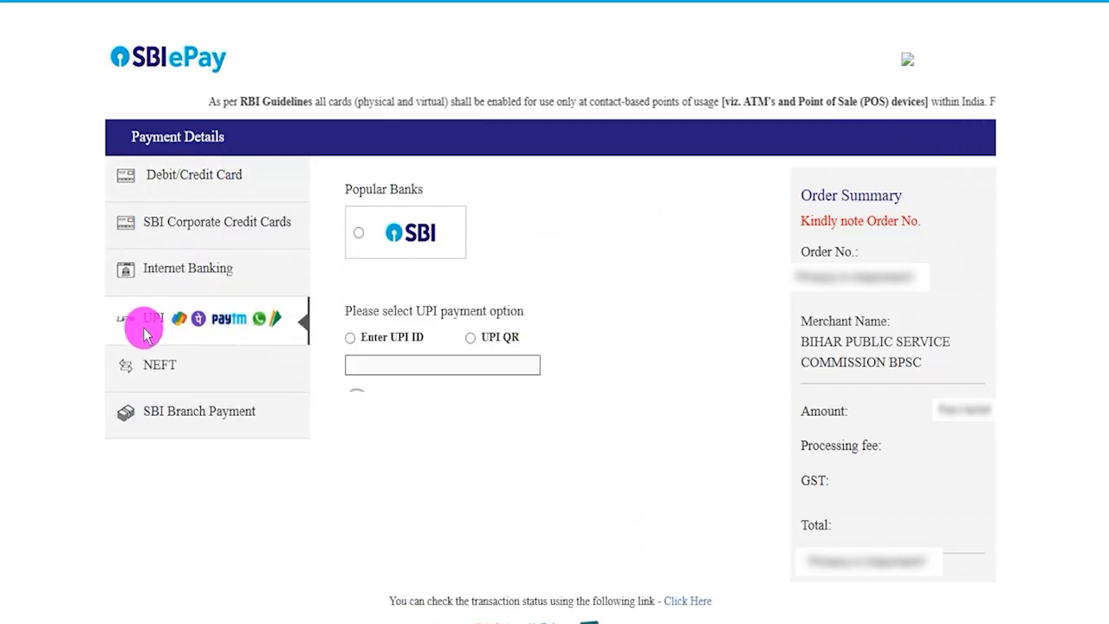
left_click(161, 368)
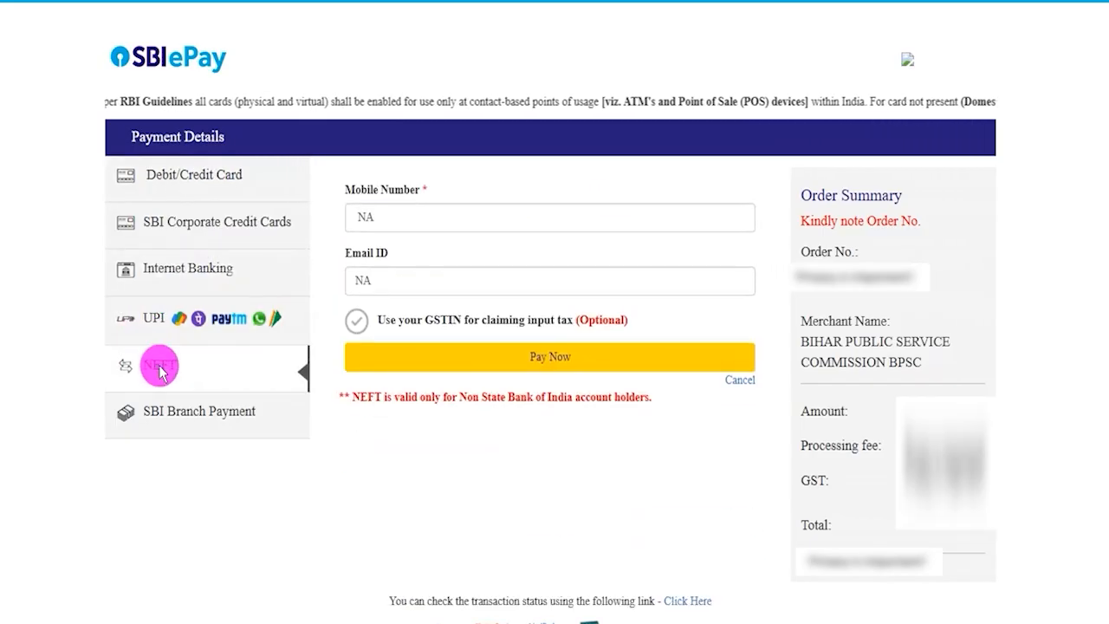
- Select UPI QR as the UPI payment option and proceed to pay the application fee
left_click(156, 321)
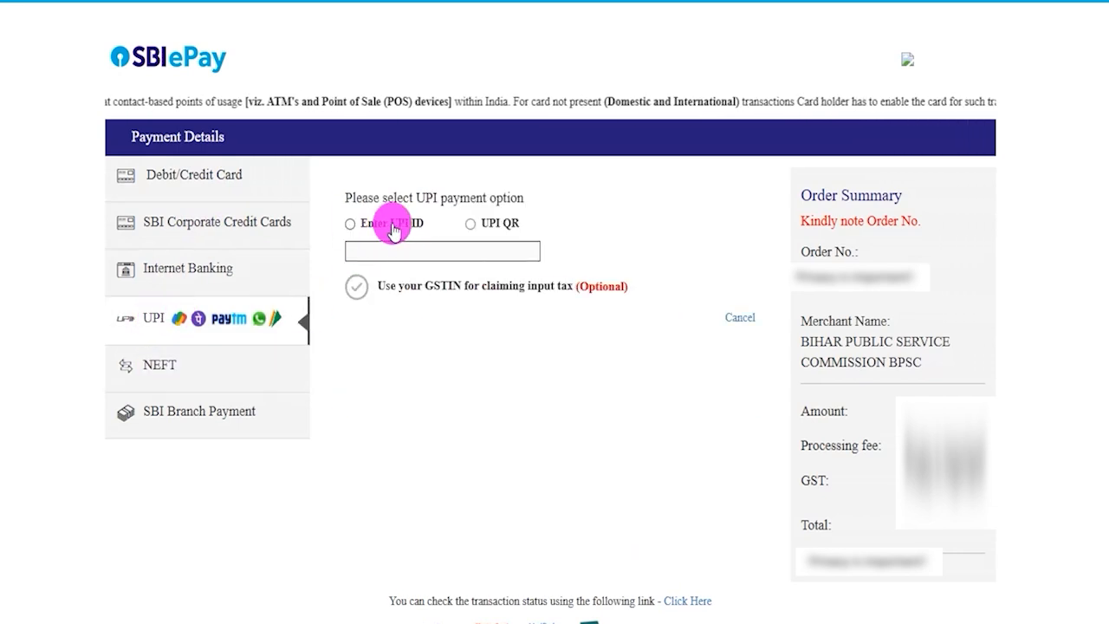
left_click(351, 224)
left_click(411, 258)
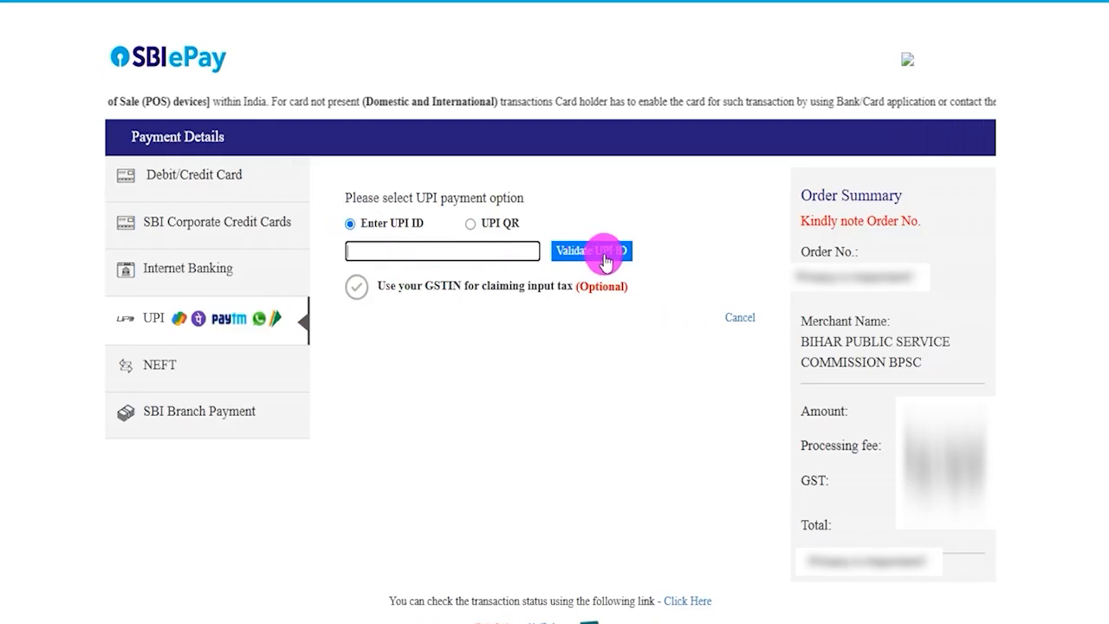
left_click(473, 225)
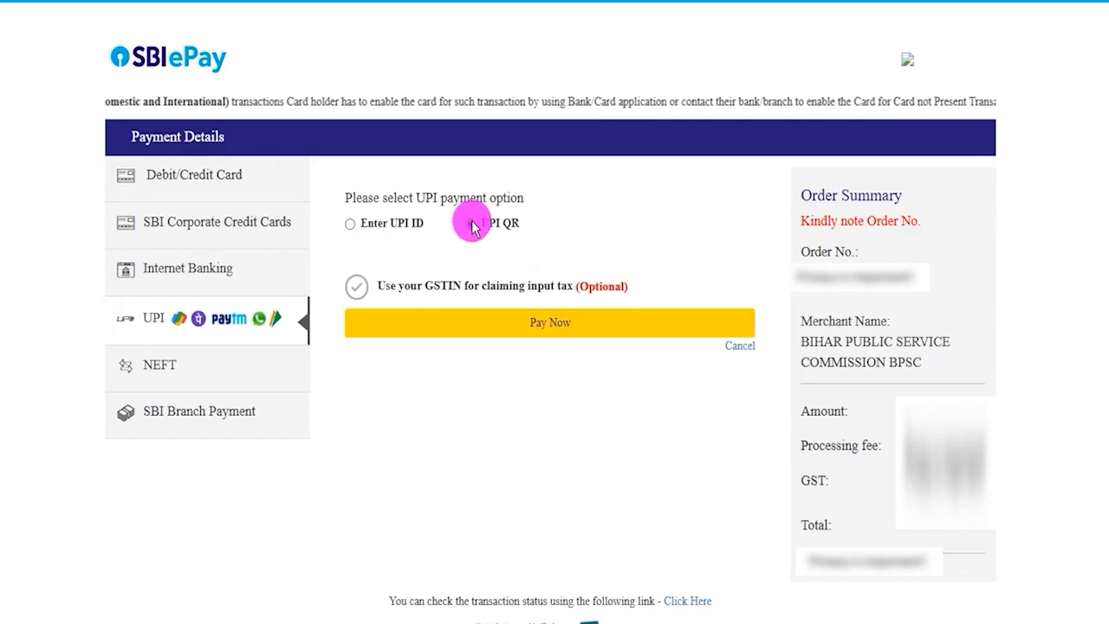
left_click(528, 321)
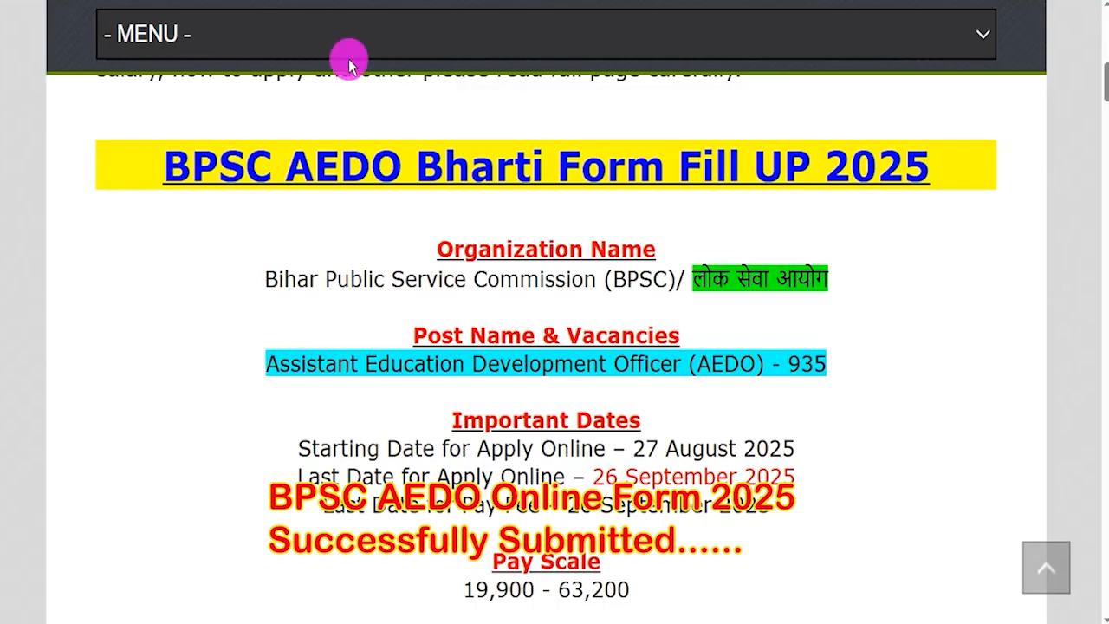
left_click_drag(280, 362, 696, 364)
left_click(791, 362)
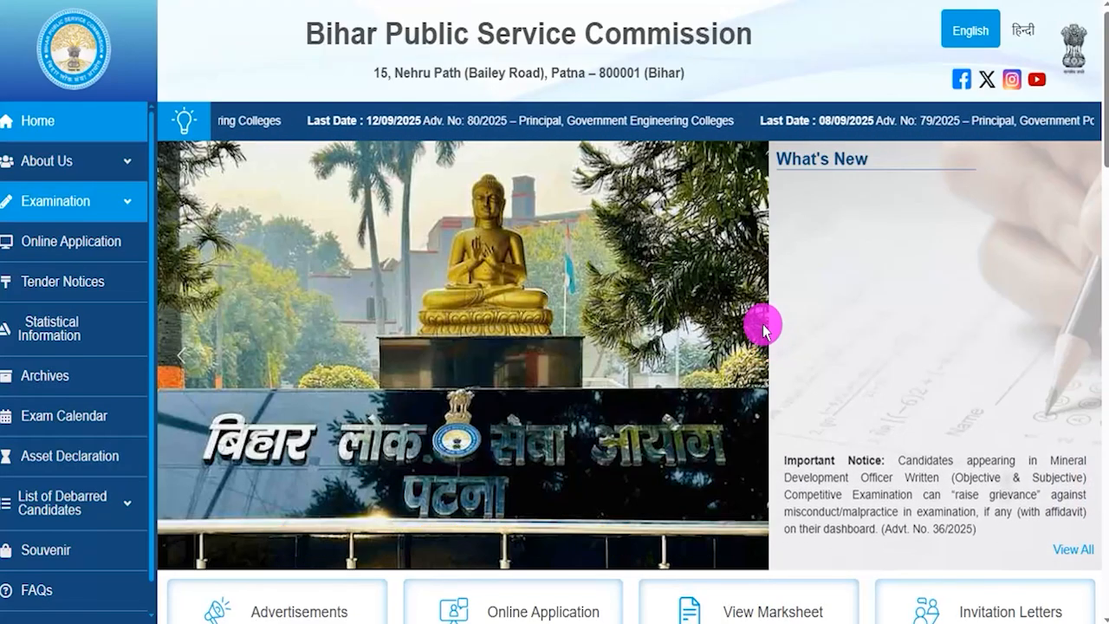
scroll(762, 327, "down", 5)
scroll(763, 327, "down", 4)
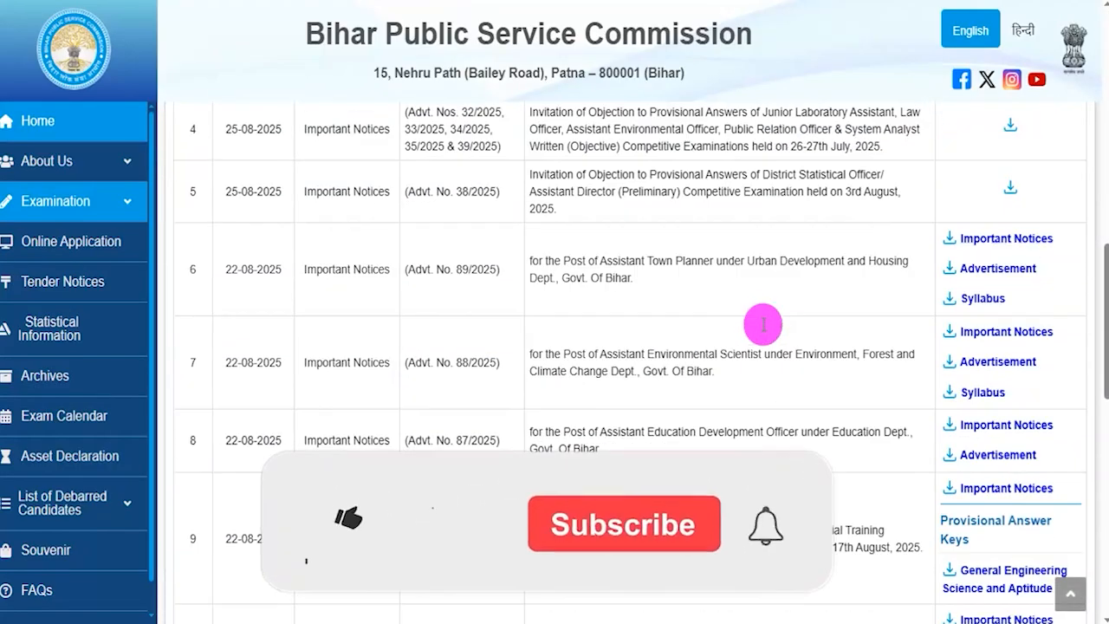
scroll(762, 327, "up", 9)
scroll(762, 328, "up", 2)
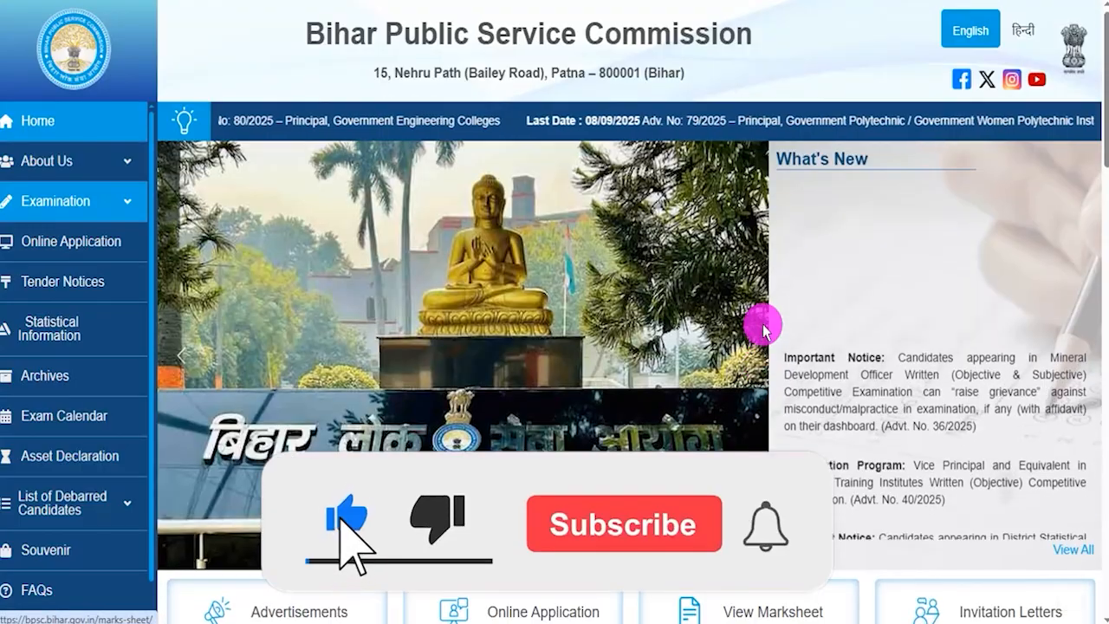